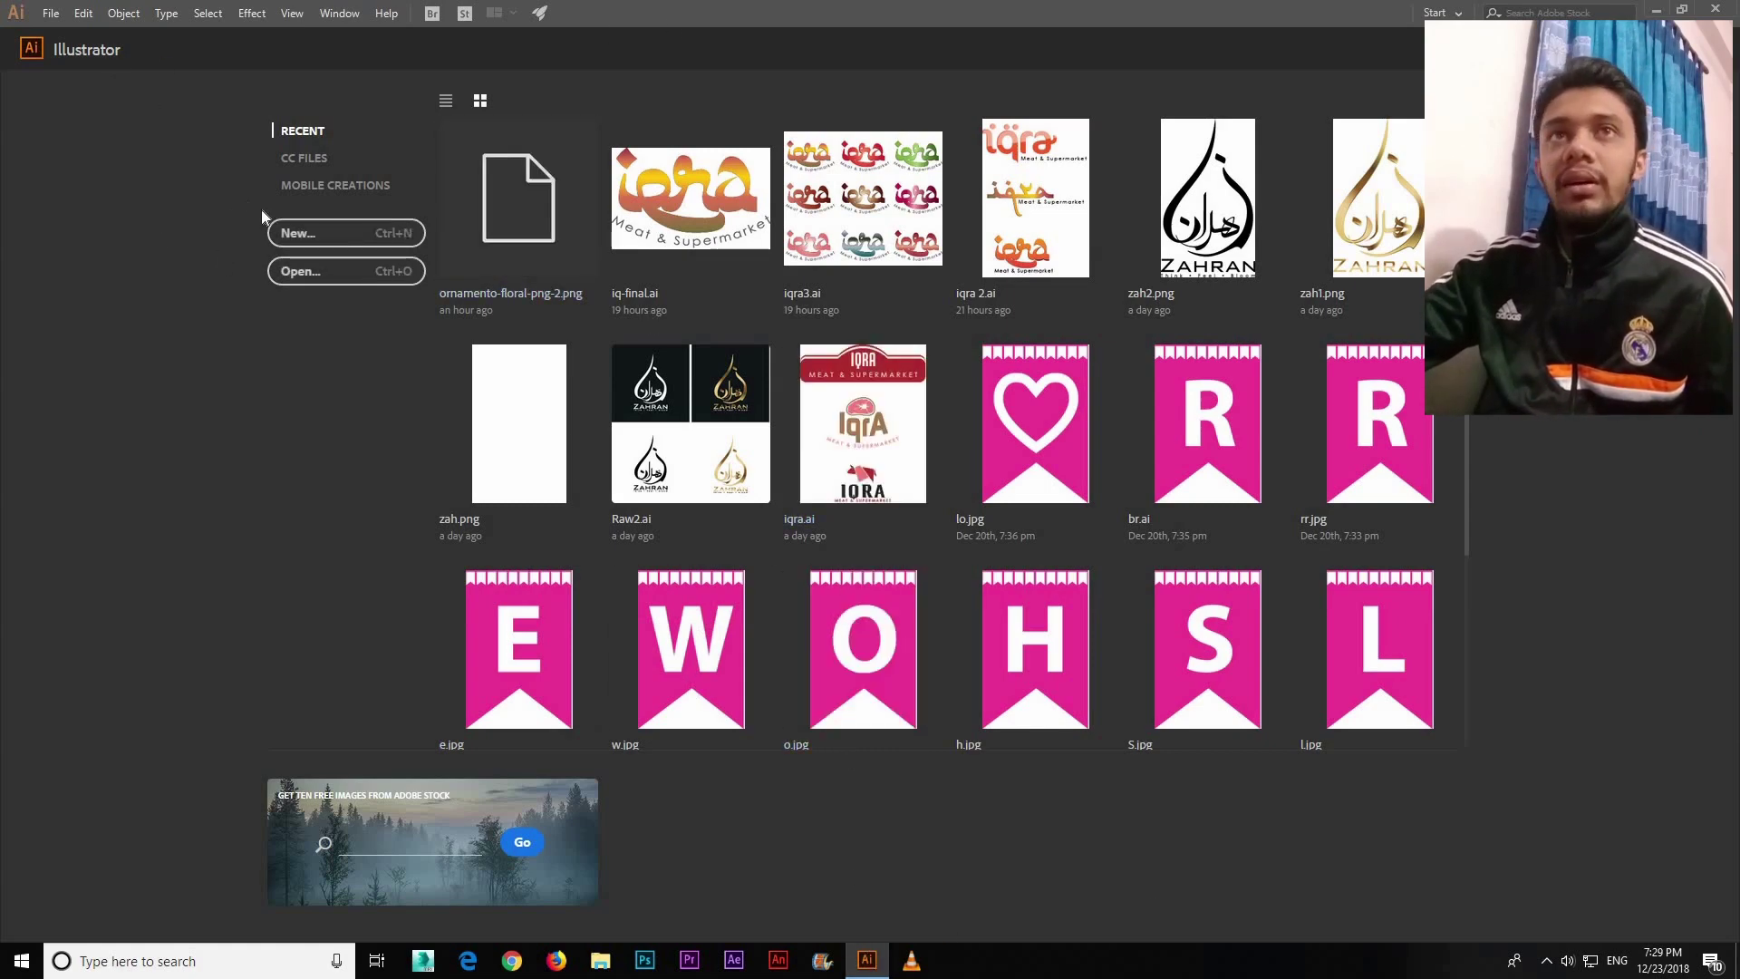
Step: Create a blank 1000 × 1000 px document from the custom preset
click(294, 233)
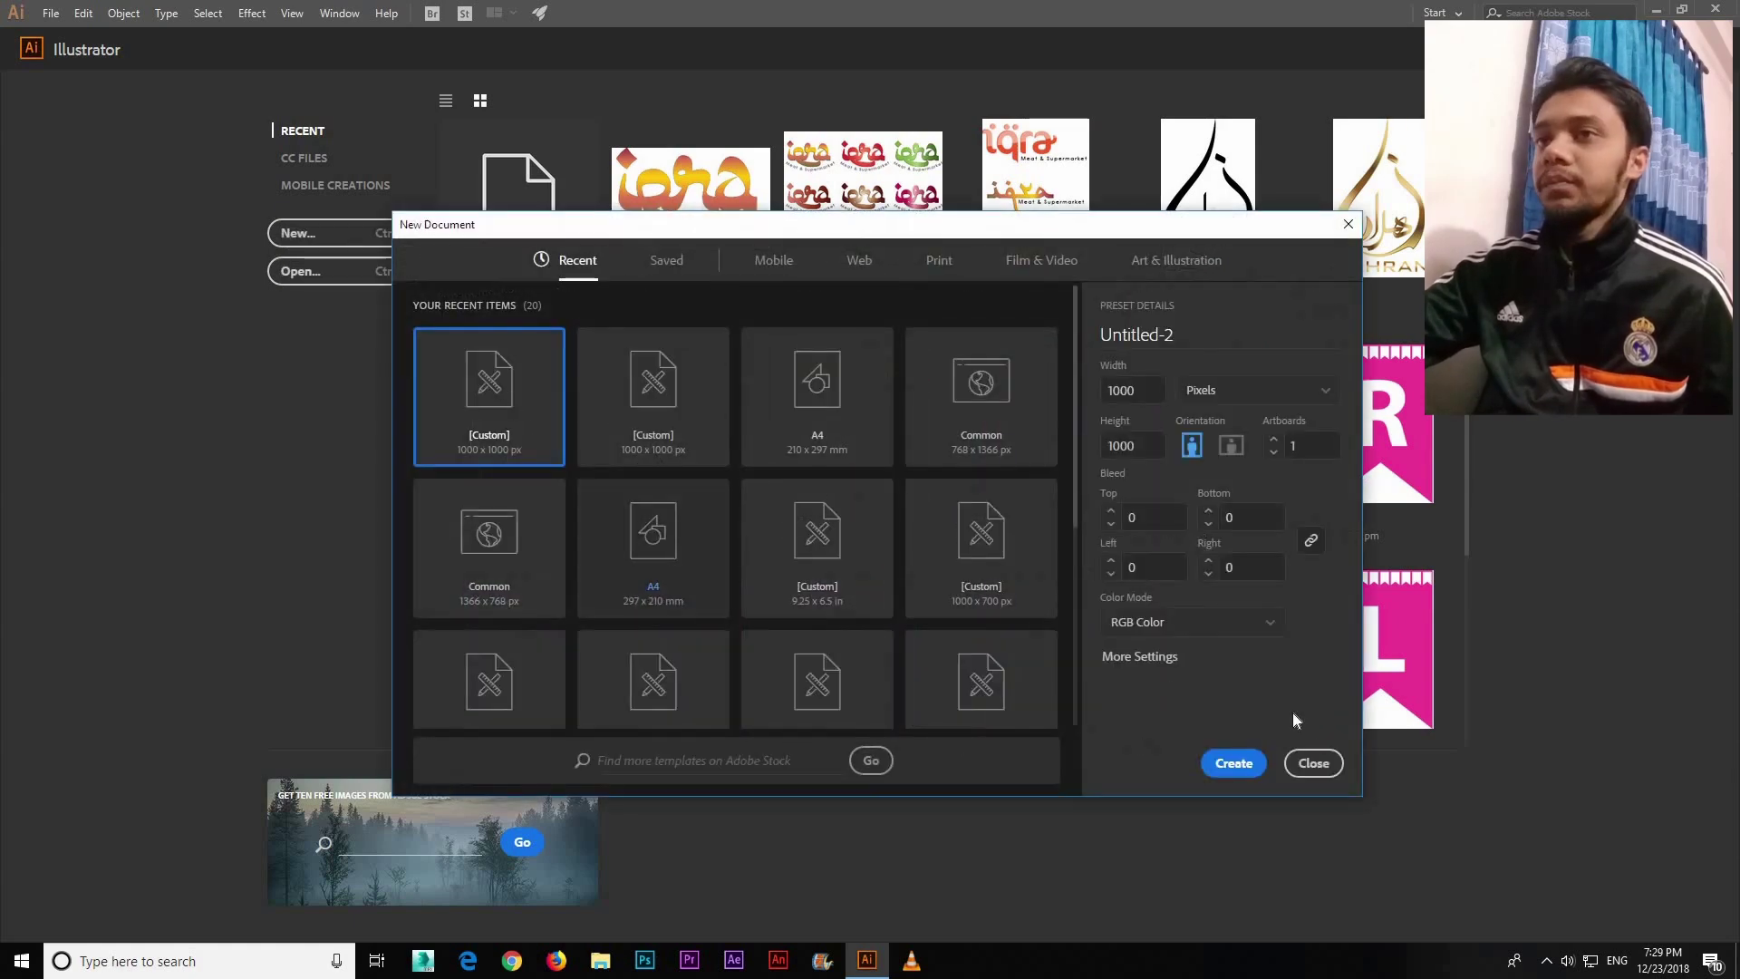
click(1234, 762)
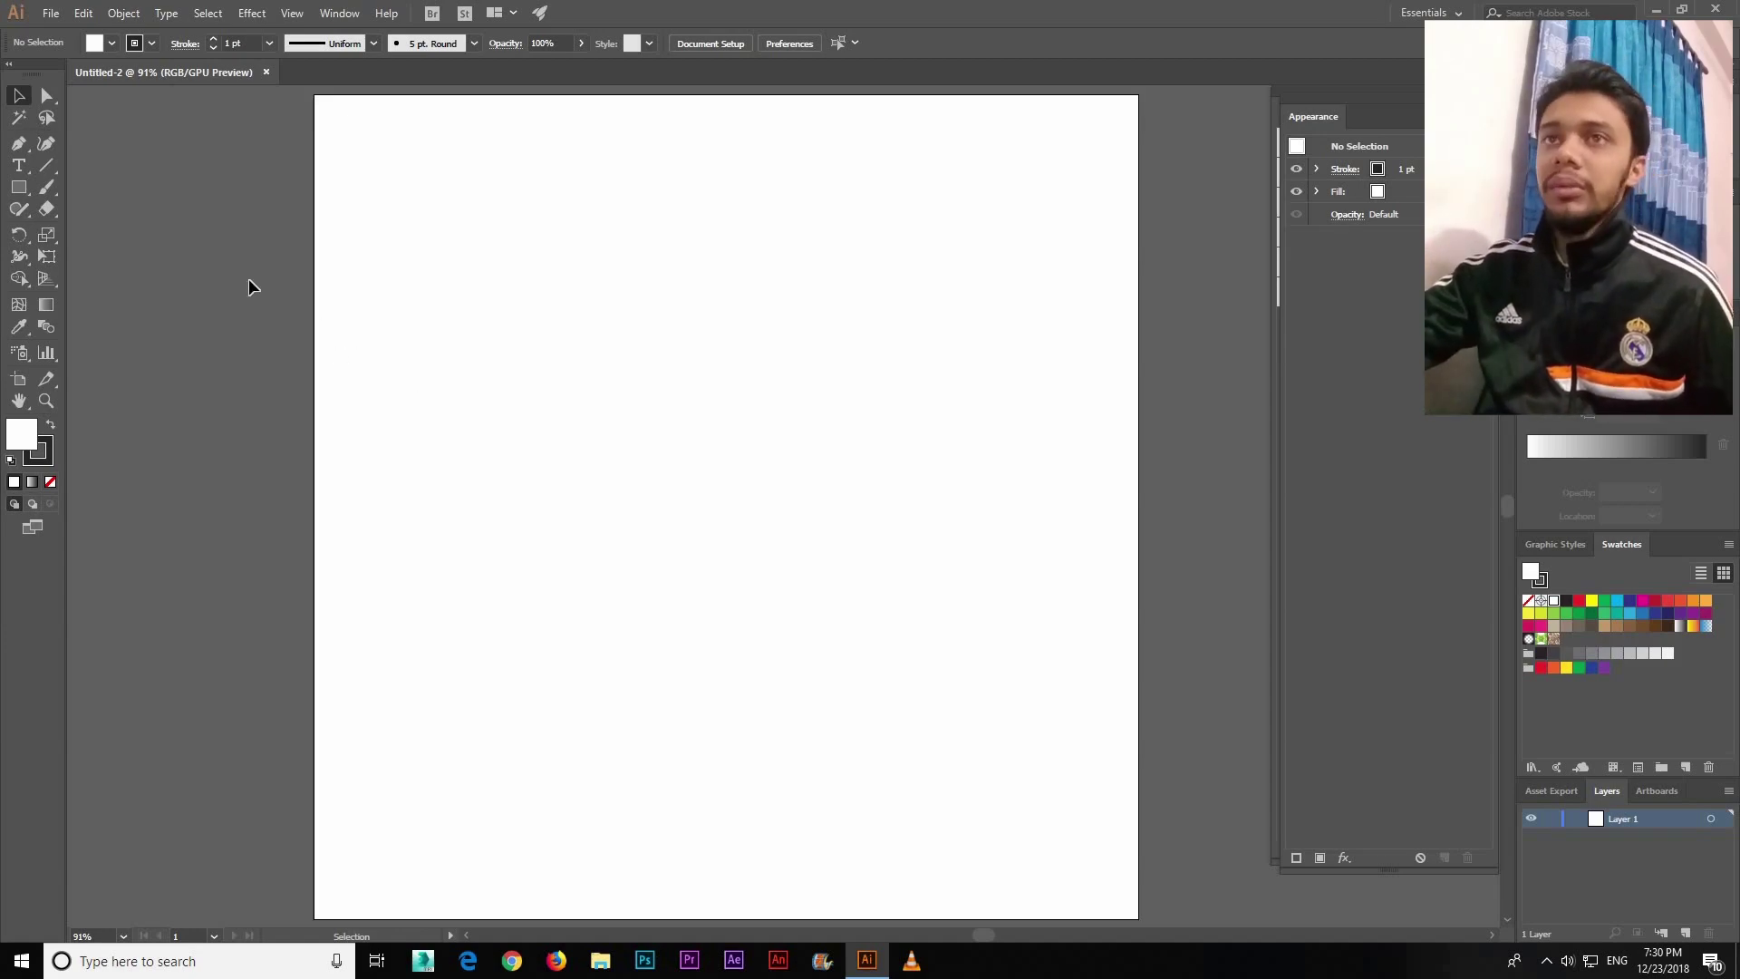
Step: Draw a tall narrow ellipse and give it a 2 pt outline
click(19, 188)
click(101, 230)
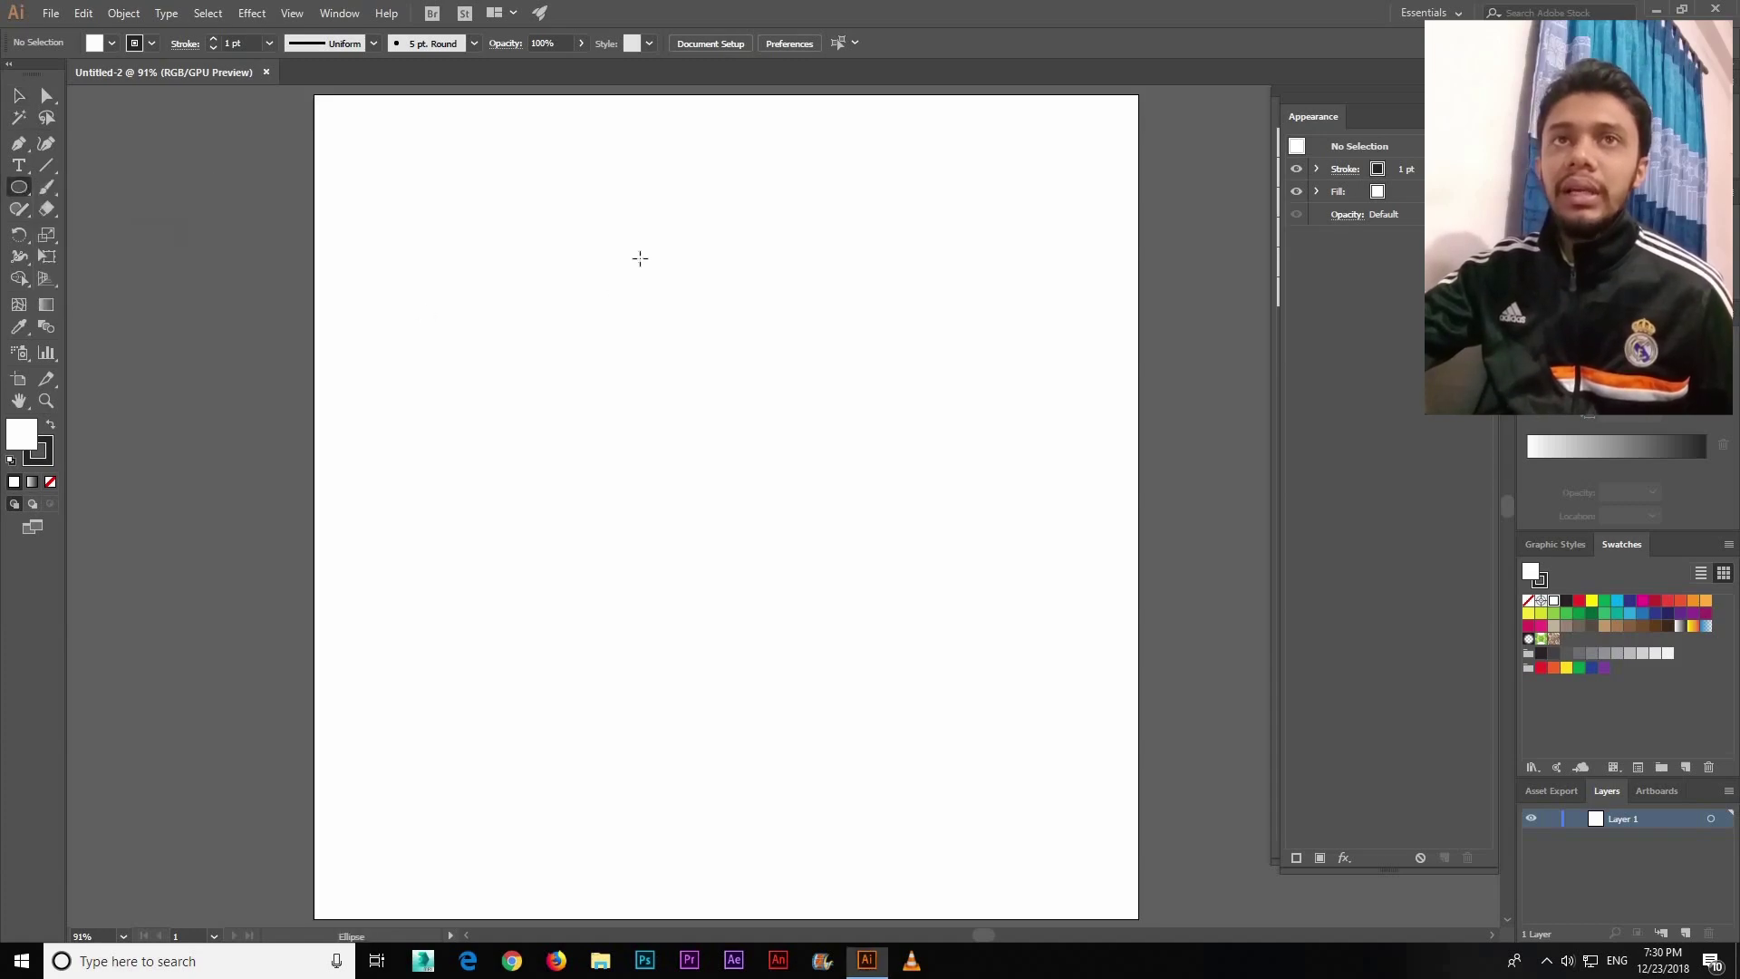
drag(629, 257, 694, 467)
click(19, 95)
click(671, 478)
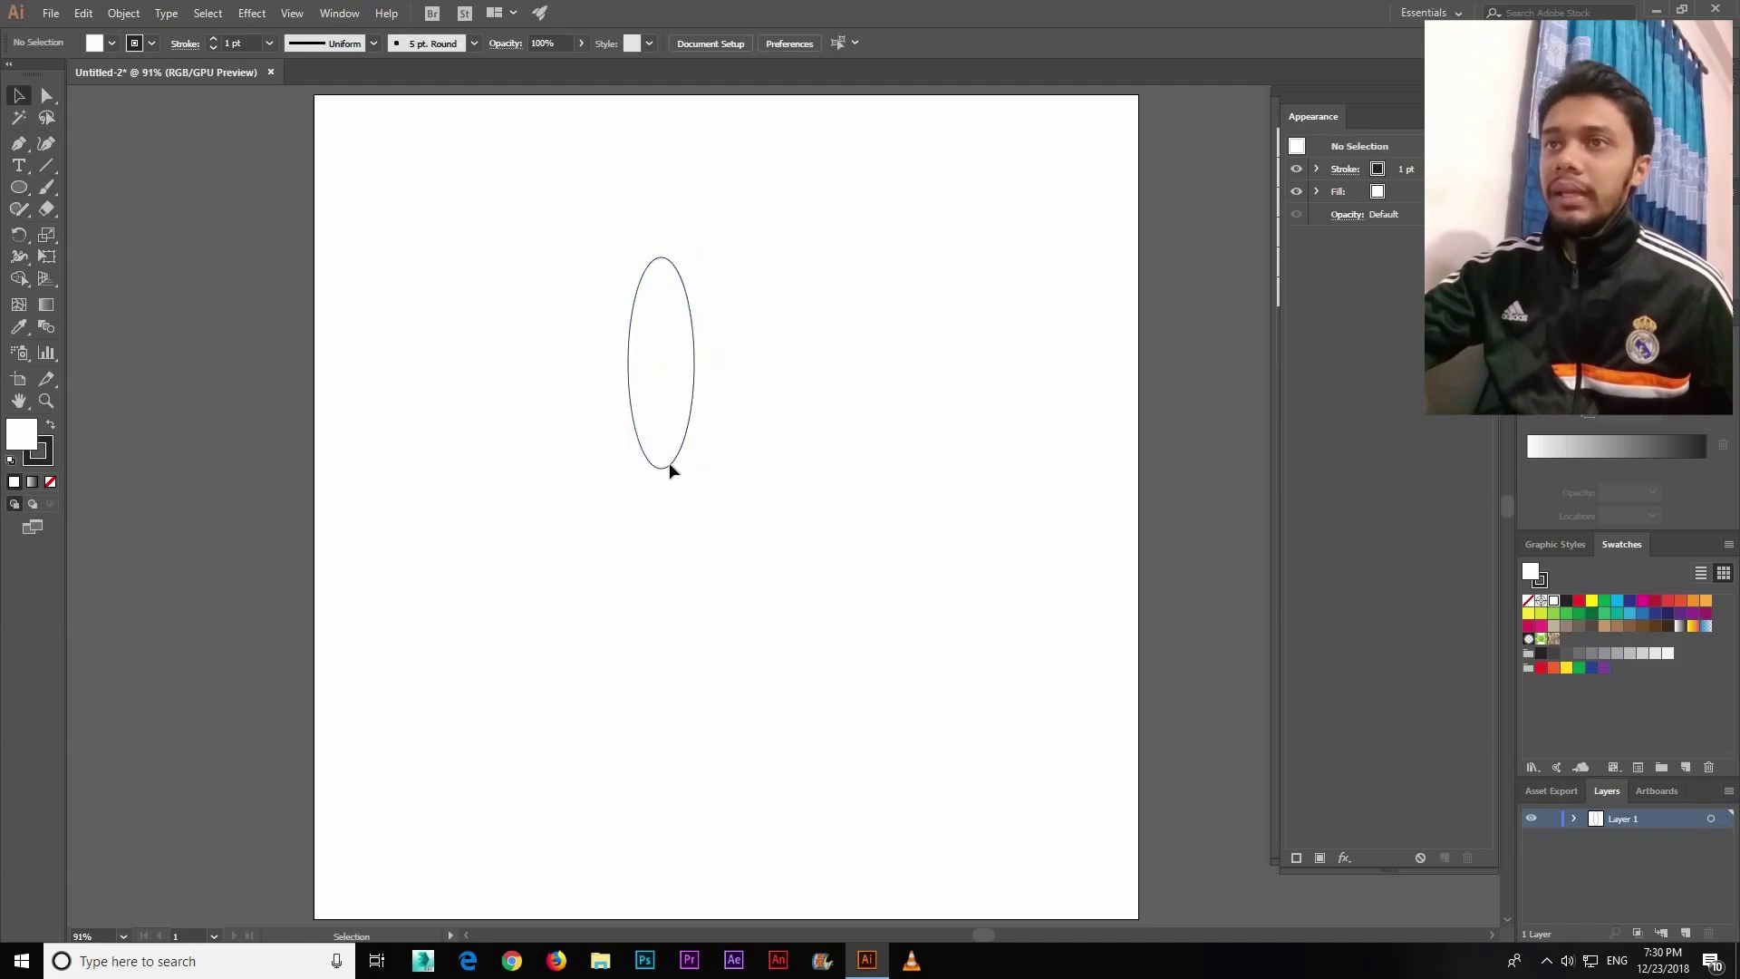
key(Up)
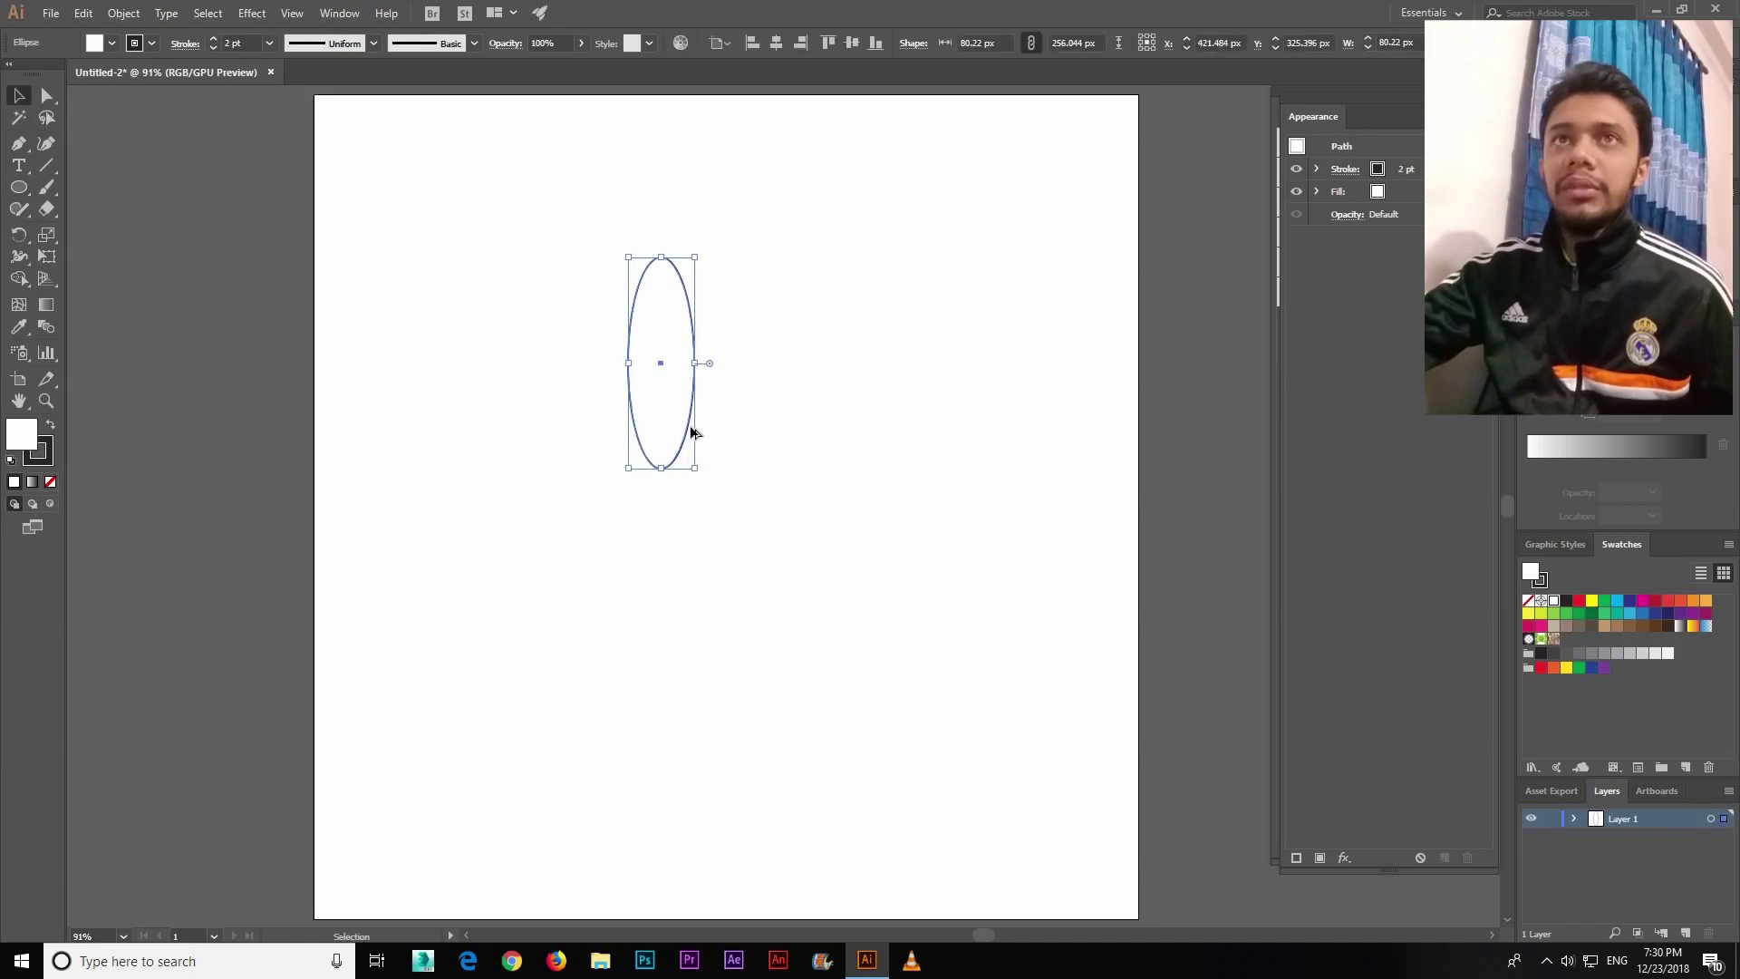
Step: Place a touching copy of the ellipse directly below, then select both ellipses
drag(687, 424, 688, 635)
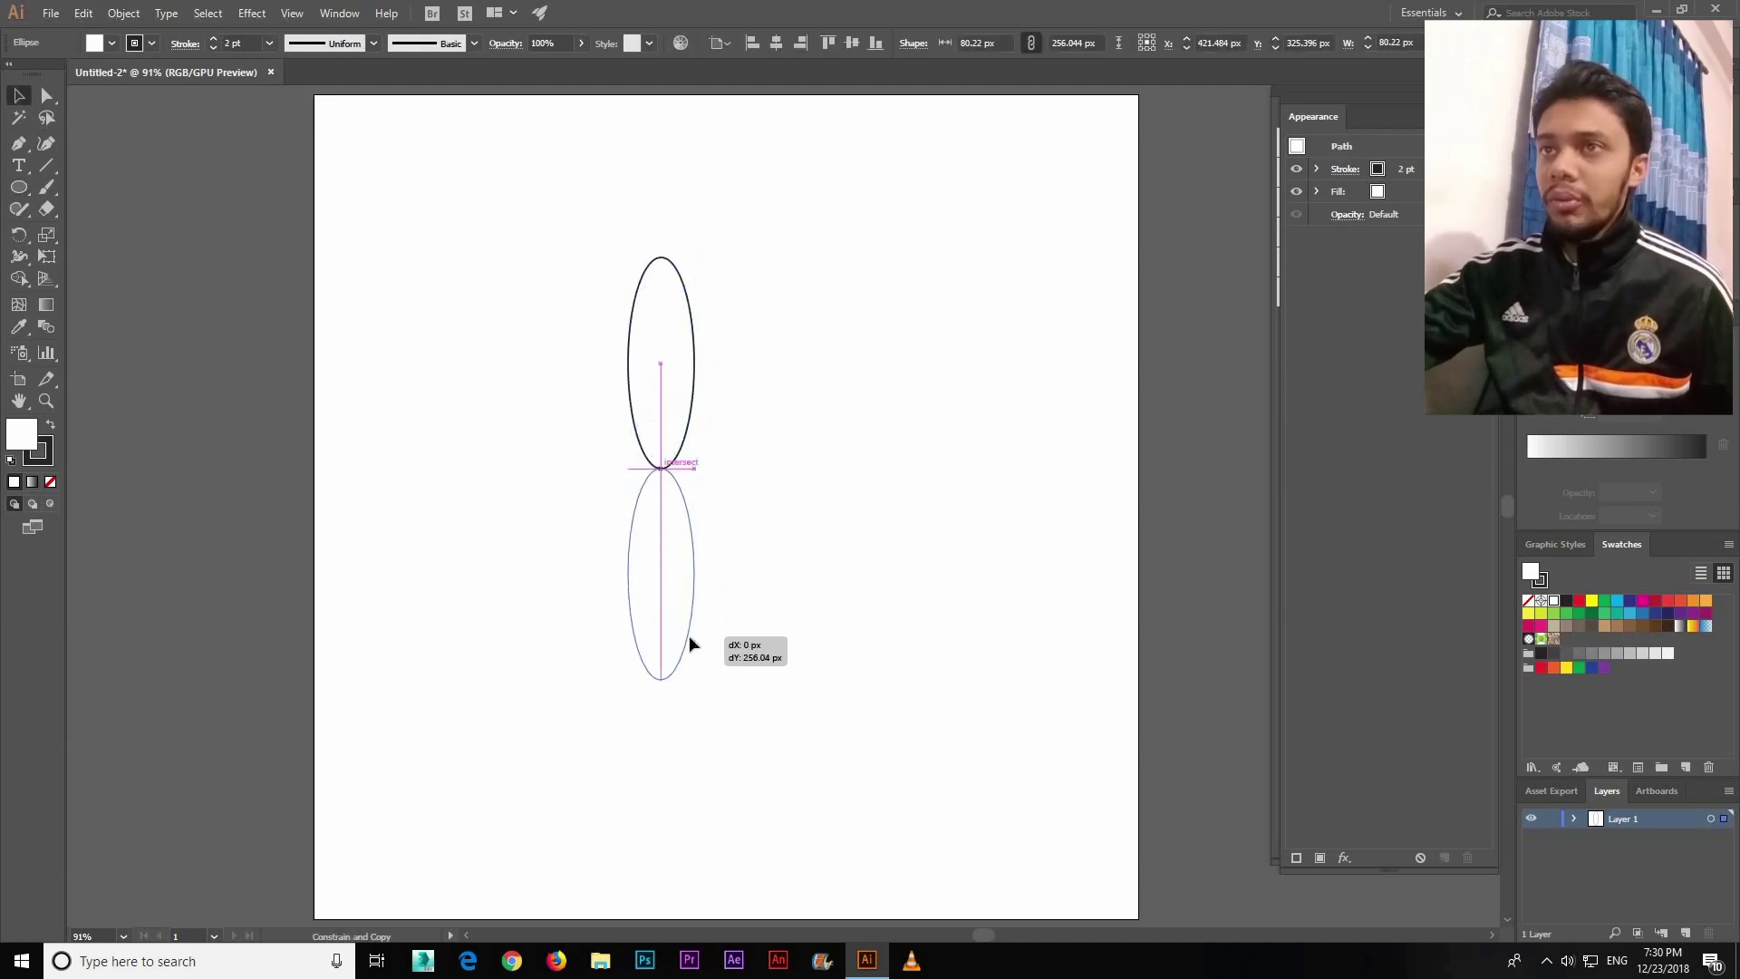
drag(495, 315, 843, 713)
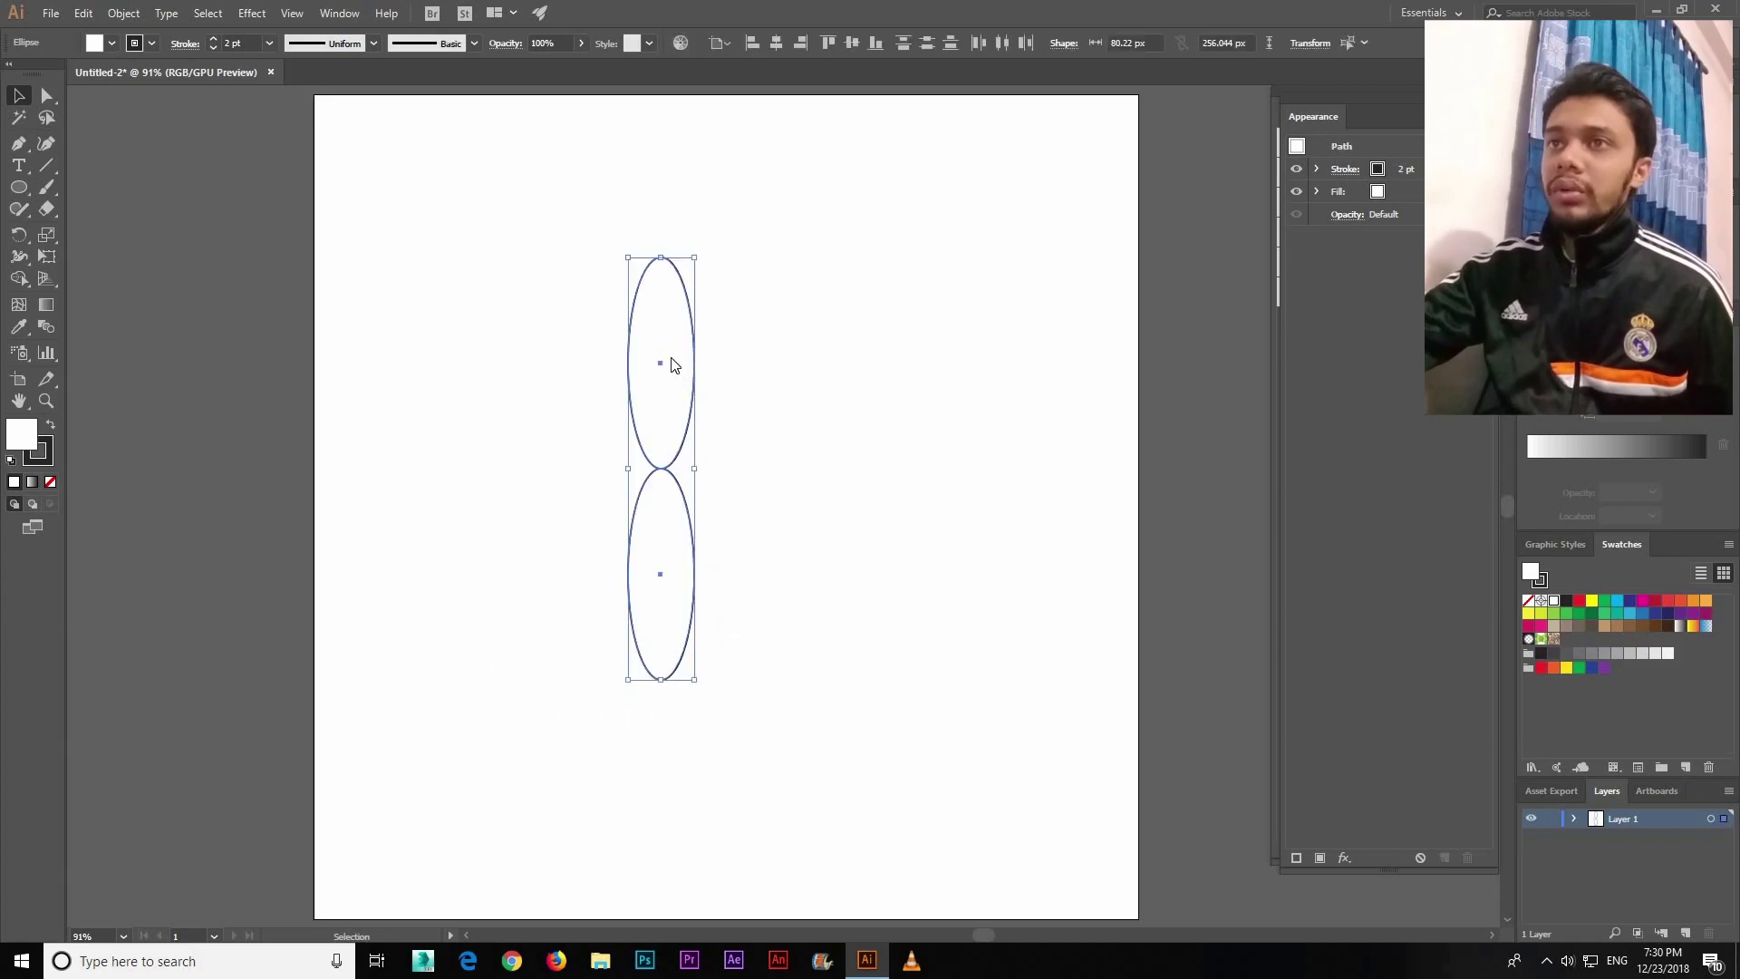
right_click(672, 359)
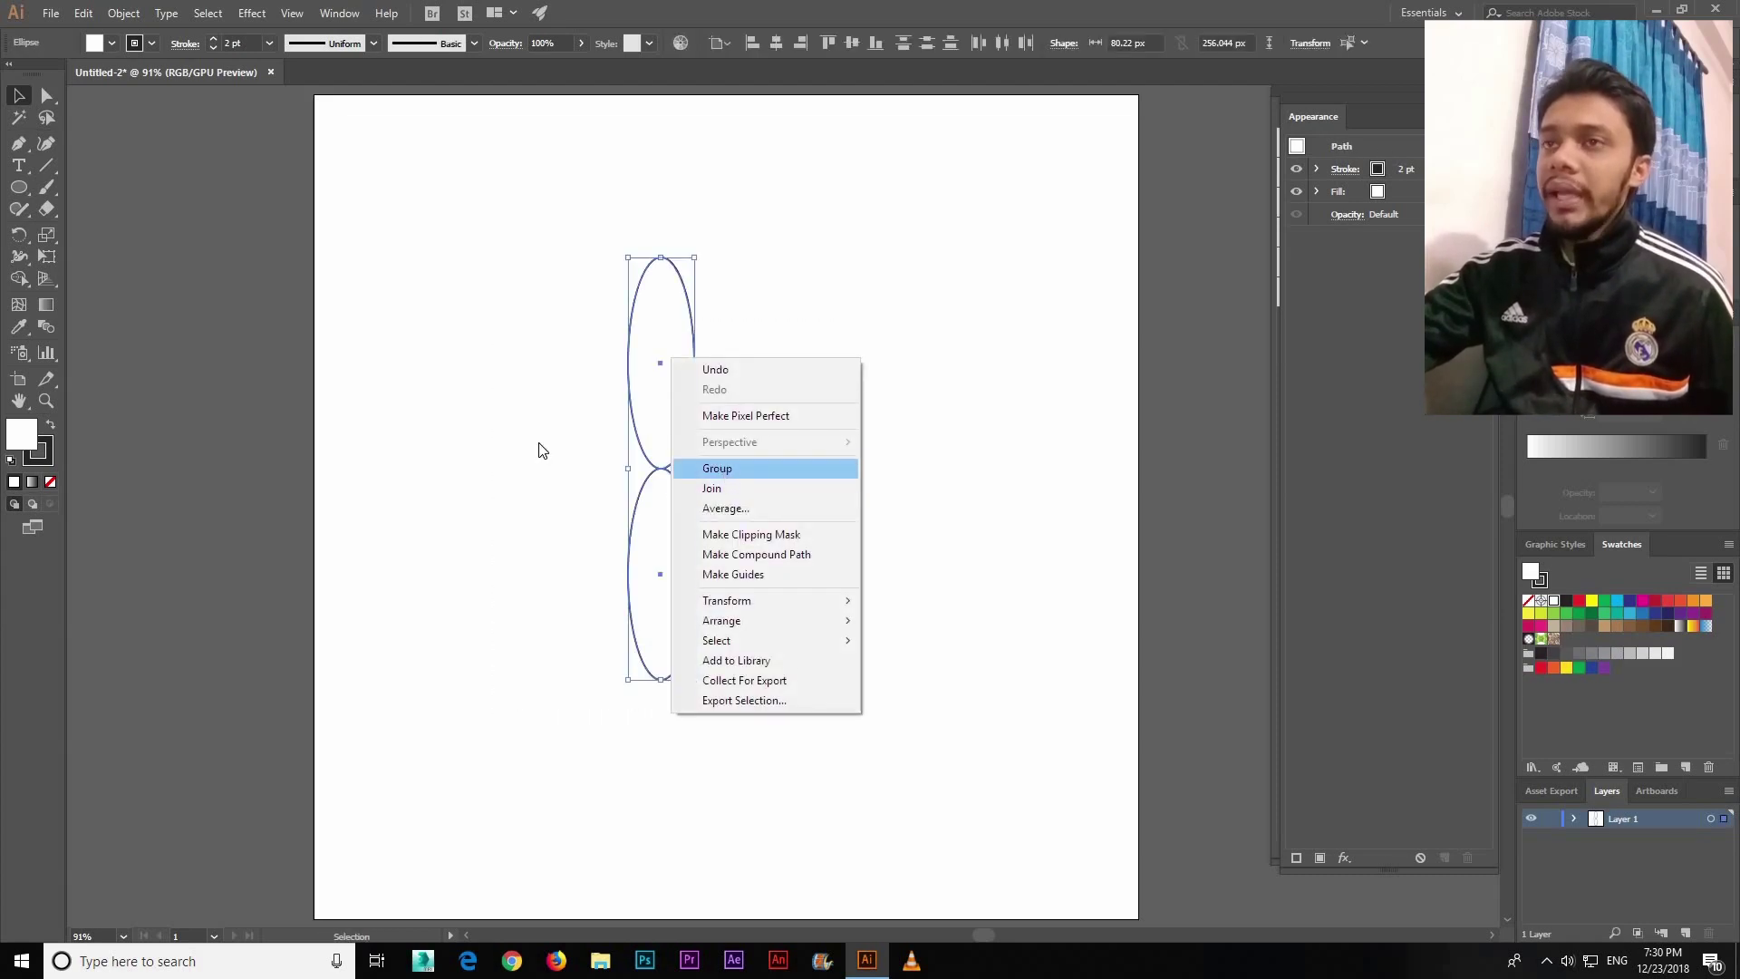
click(666, 390)
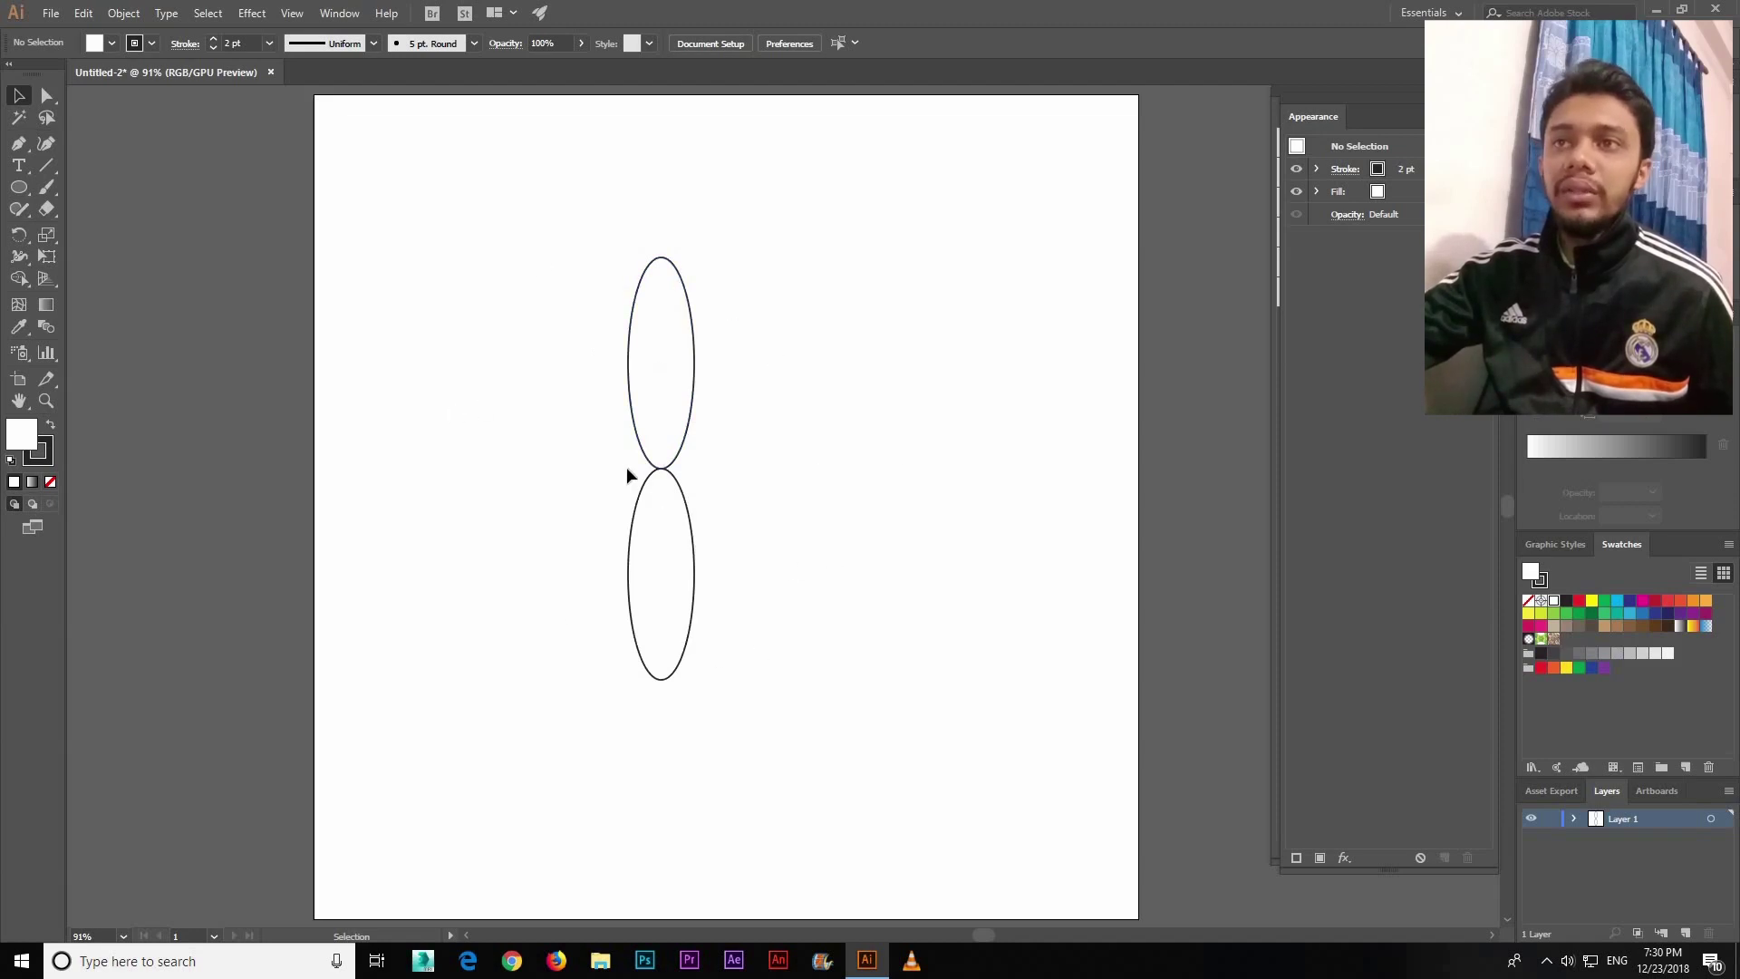
click(661, 364)
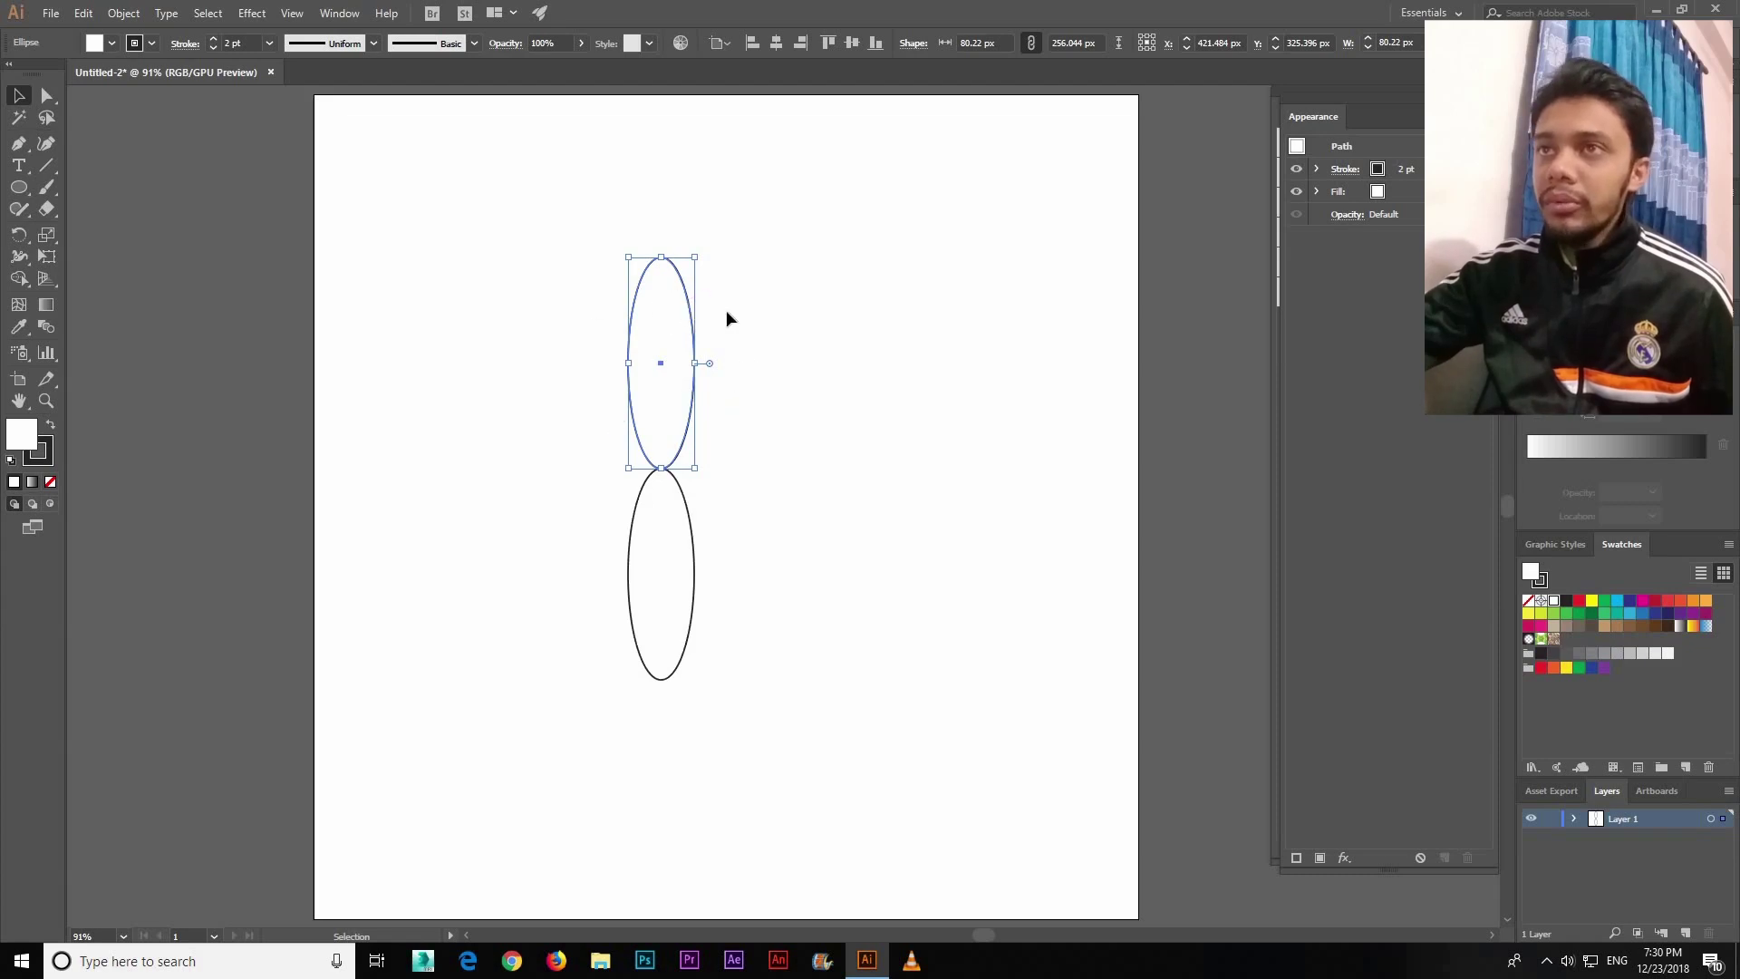
drag(522, 348, 727, 612)
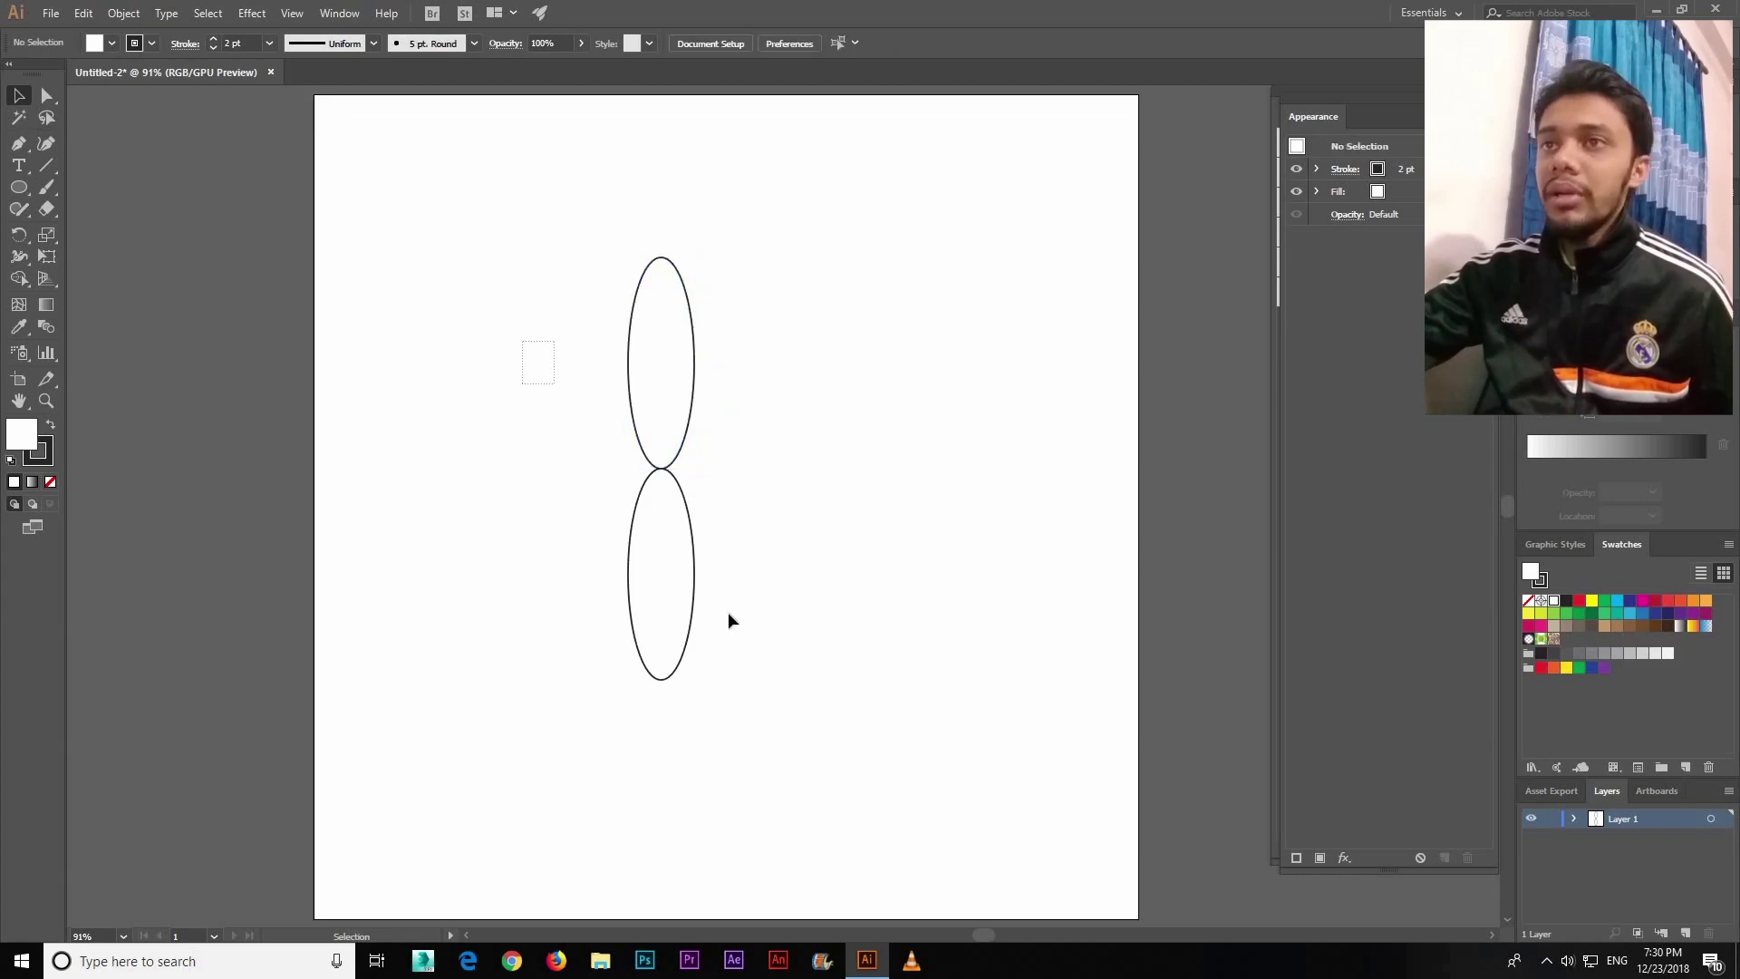
Step: Apply a Transform effect rotating each ellipse 15° with repeated copies
click(252, 12)
mouse_move(307, 160)
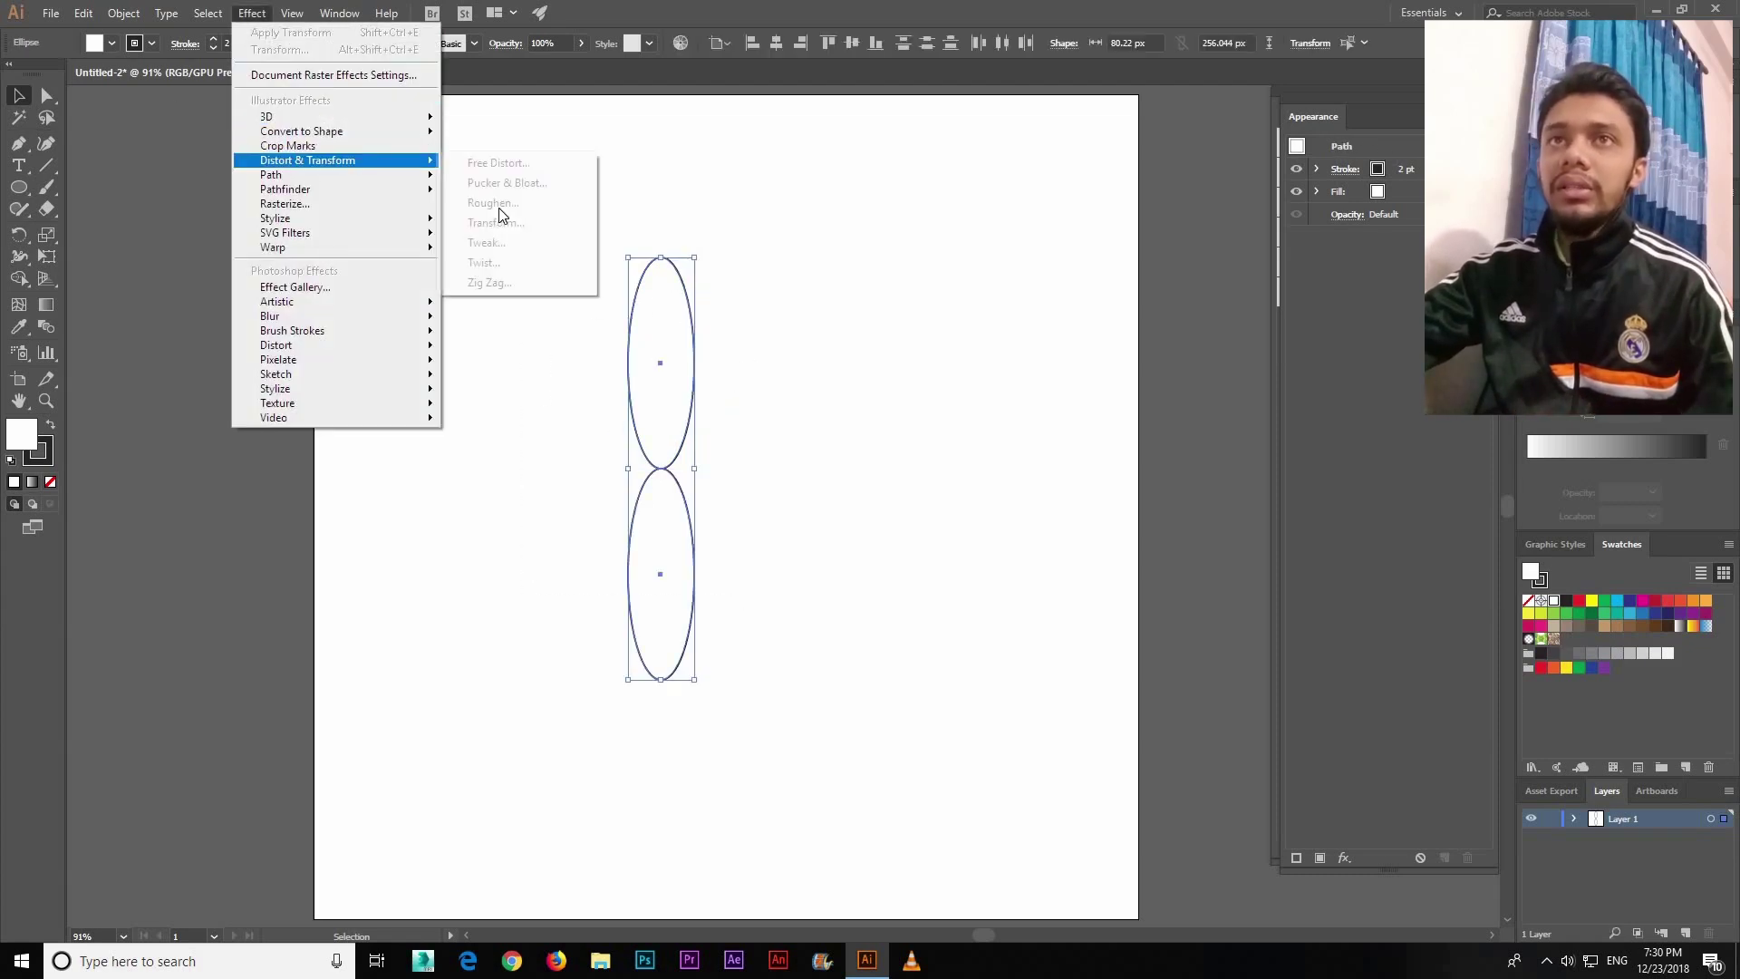
key(Return)
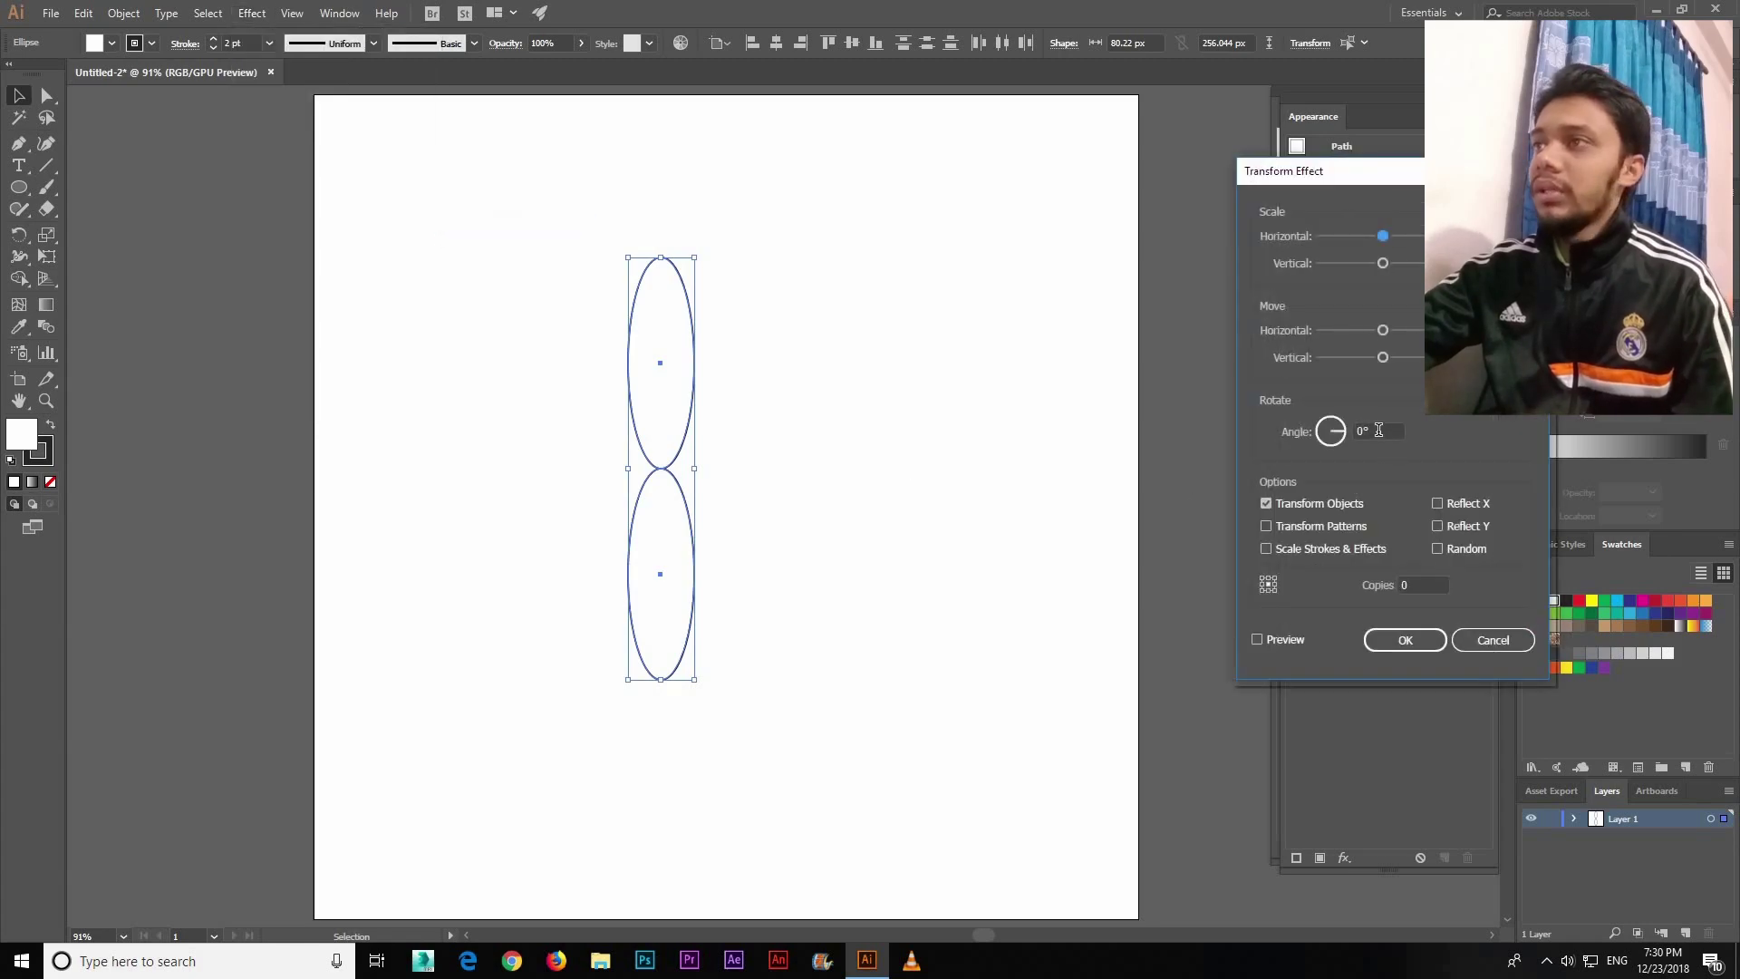
click(1341, 434)
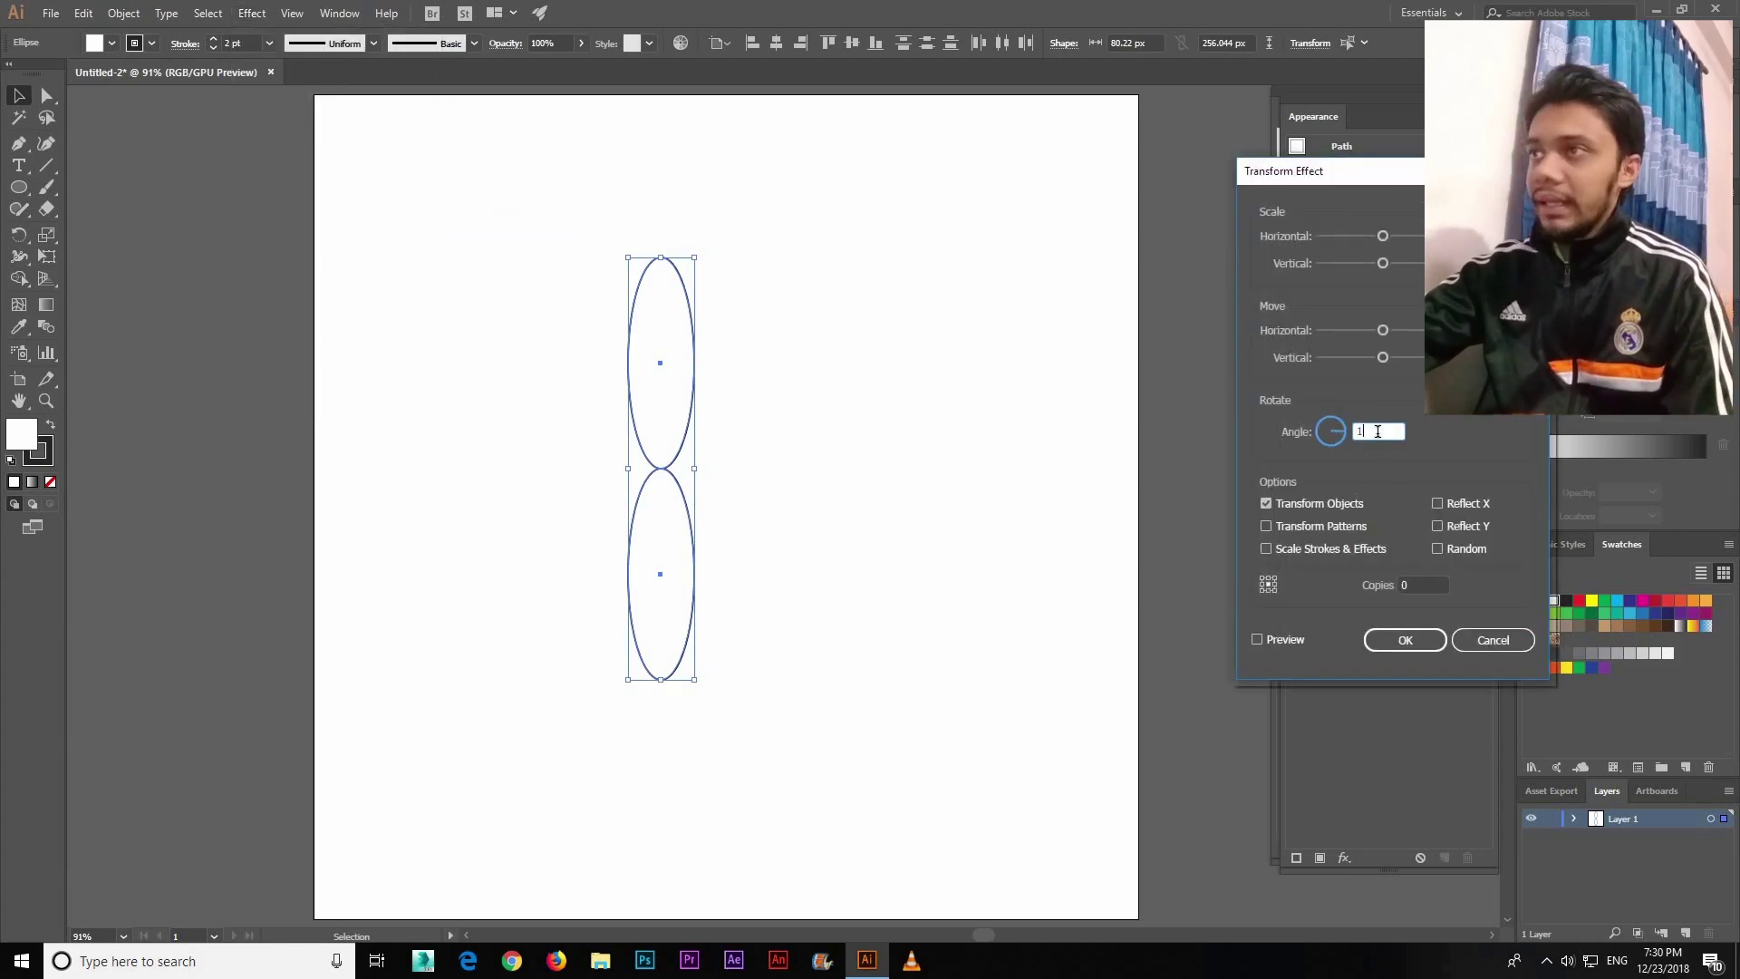
text(15)
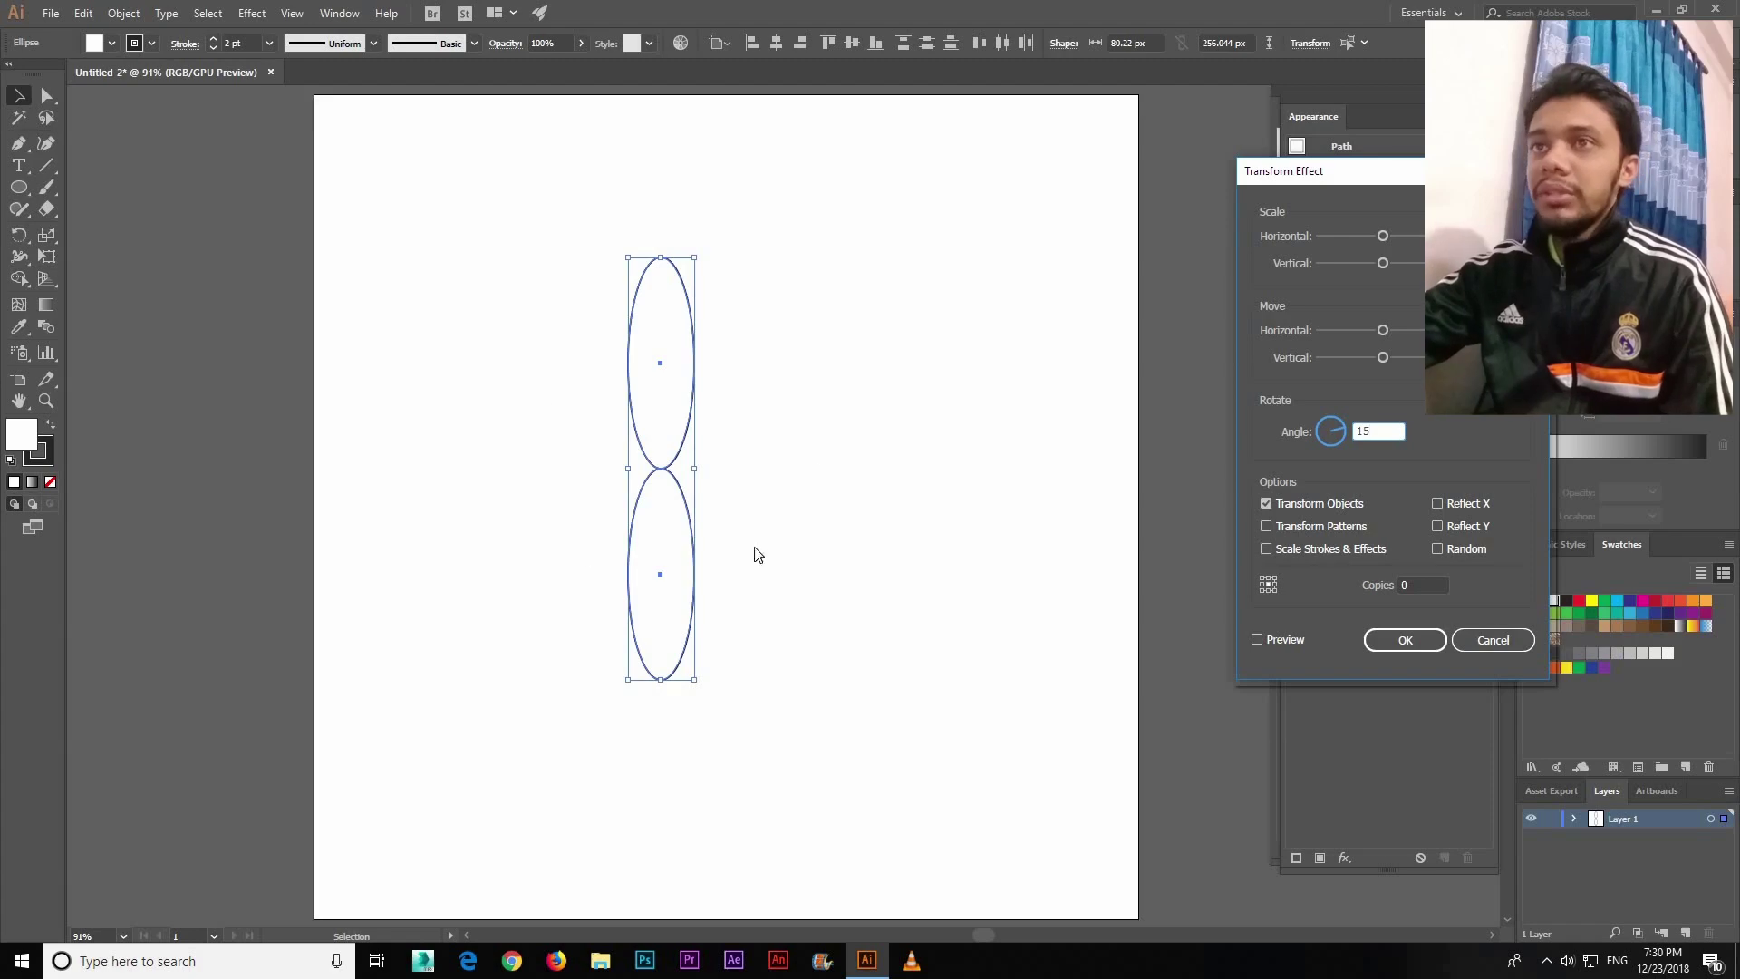
click(1348, 586)
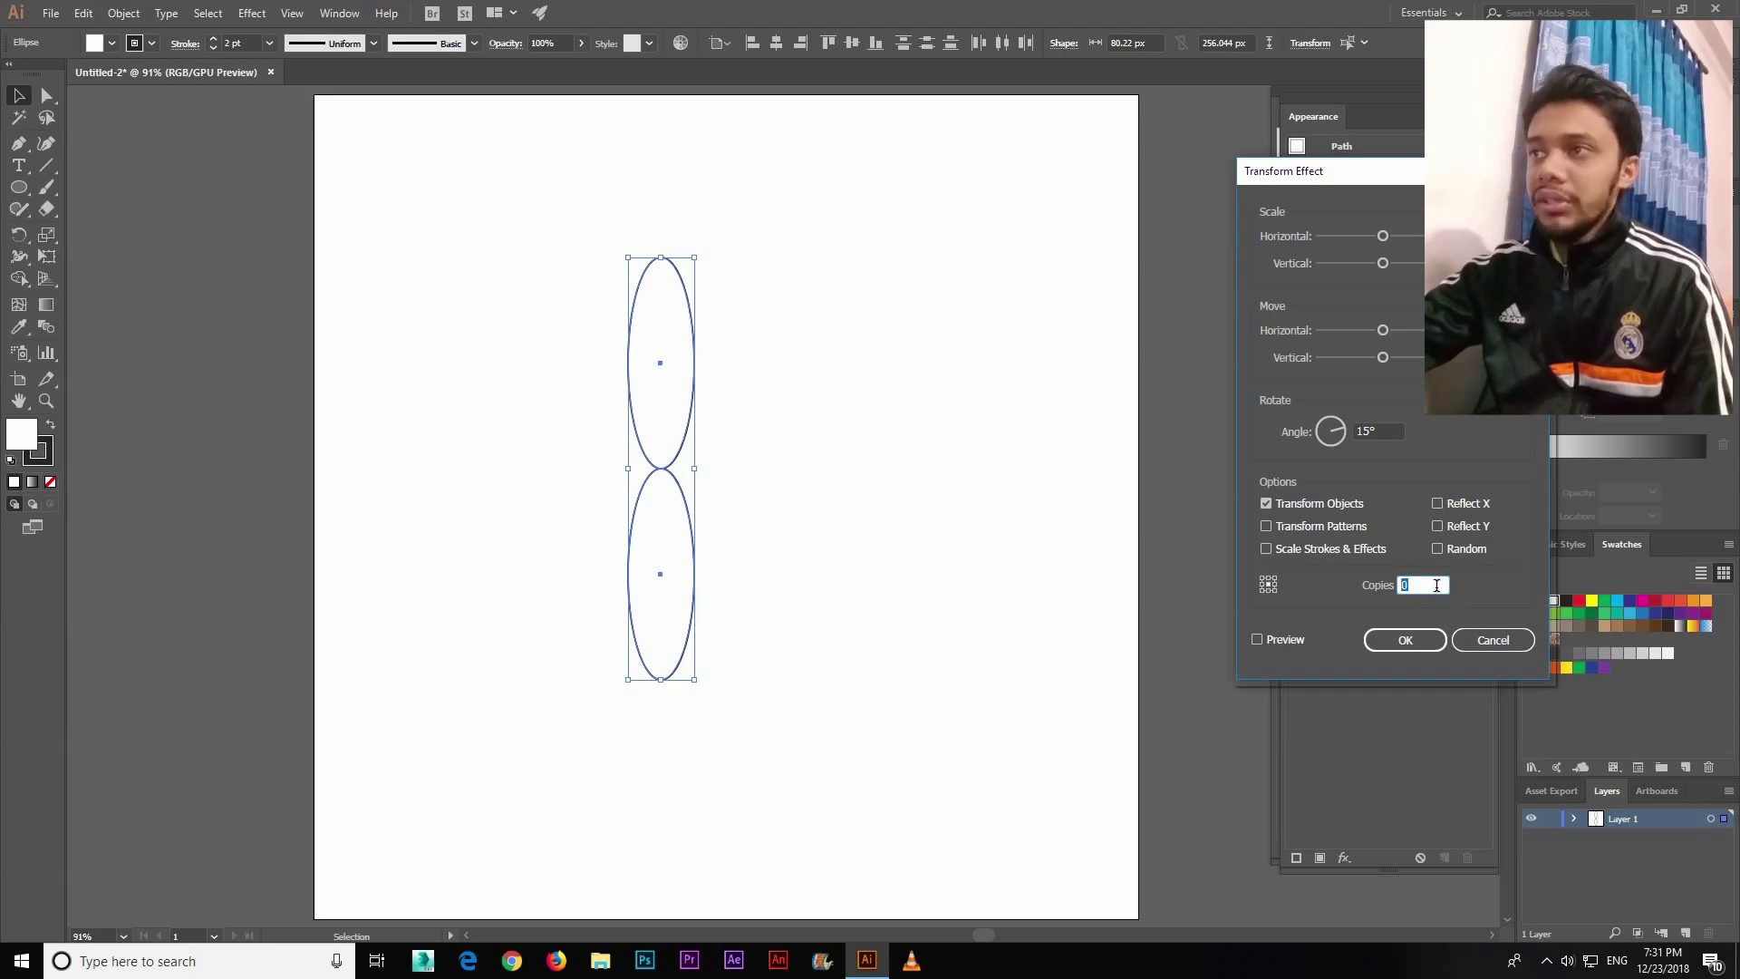
text(11)
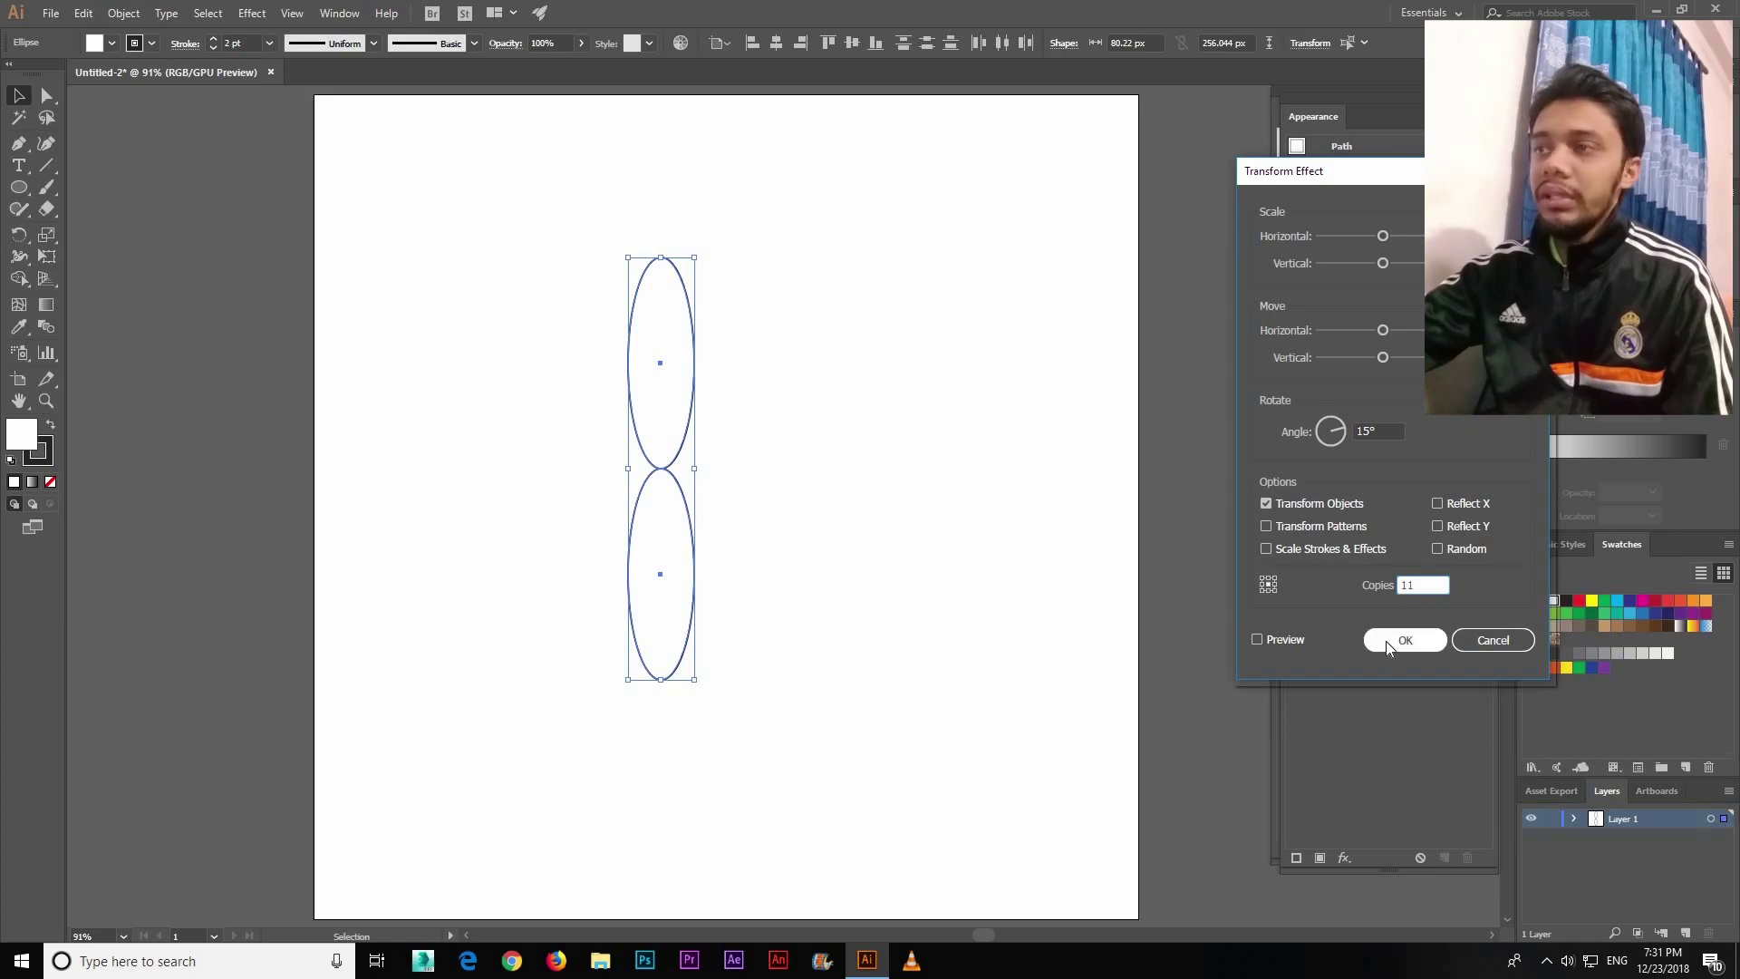
click(1387, 643)
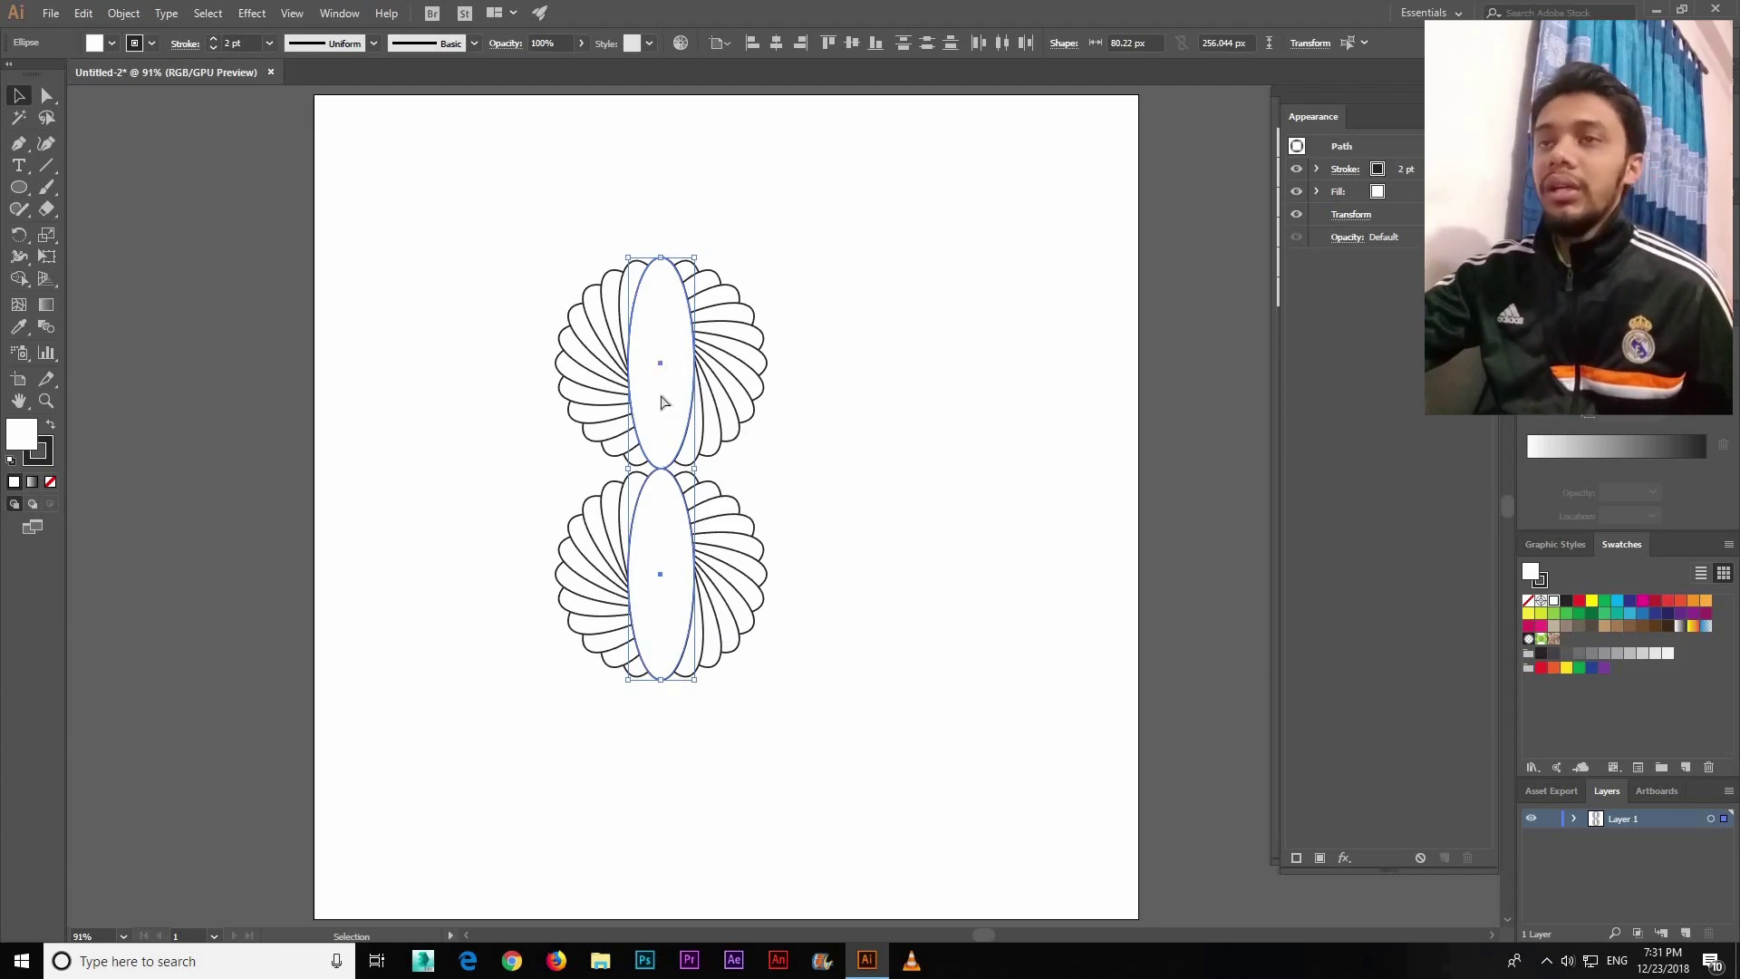
Step: Undo the fanned copies and preview a new 15° Transform rotation on the ellipse pair
key(ctrl+z)
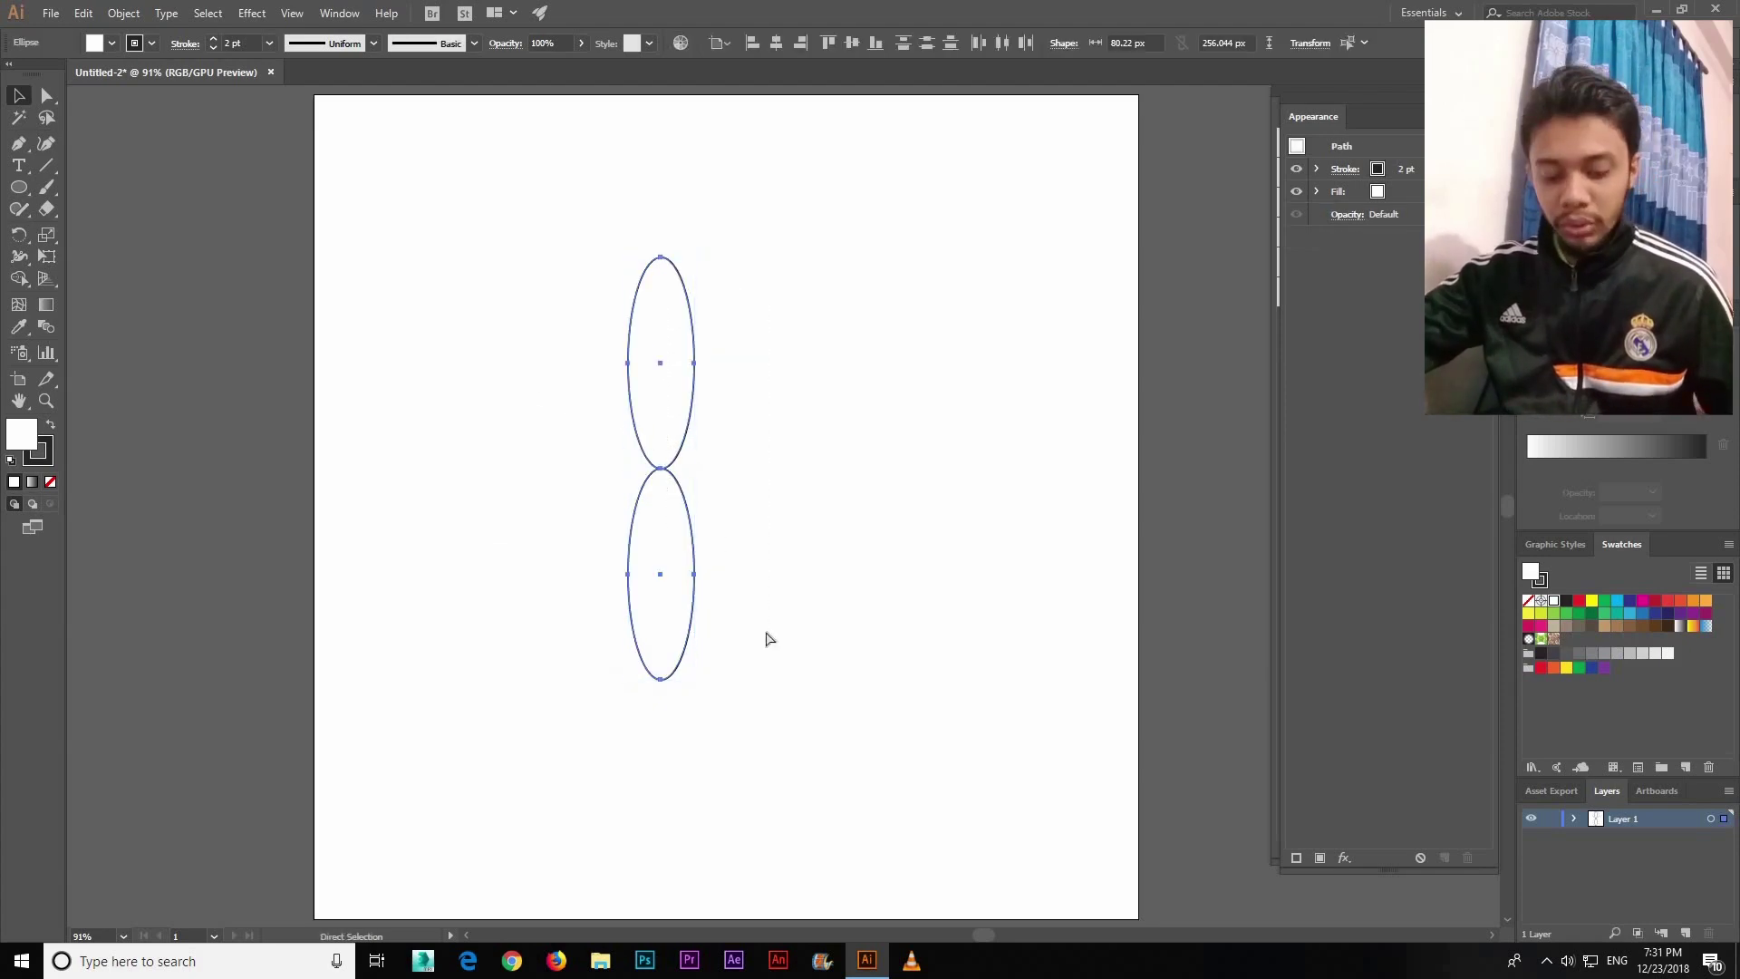
key(v)
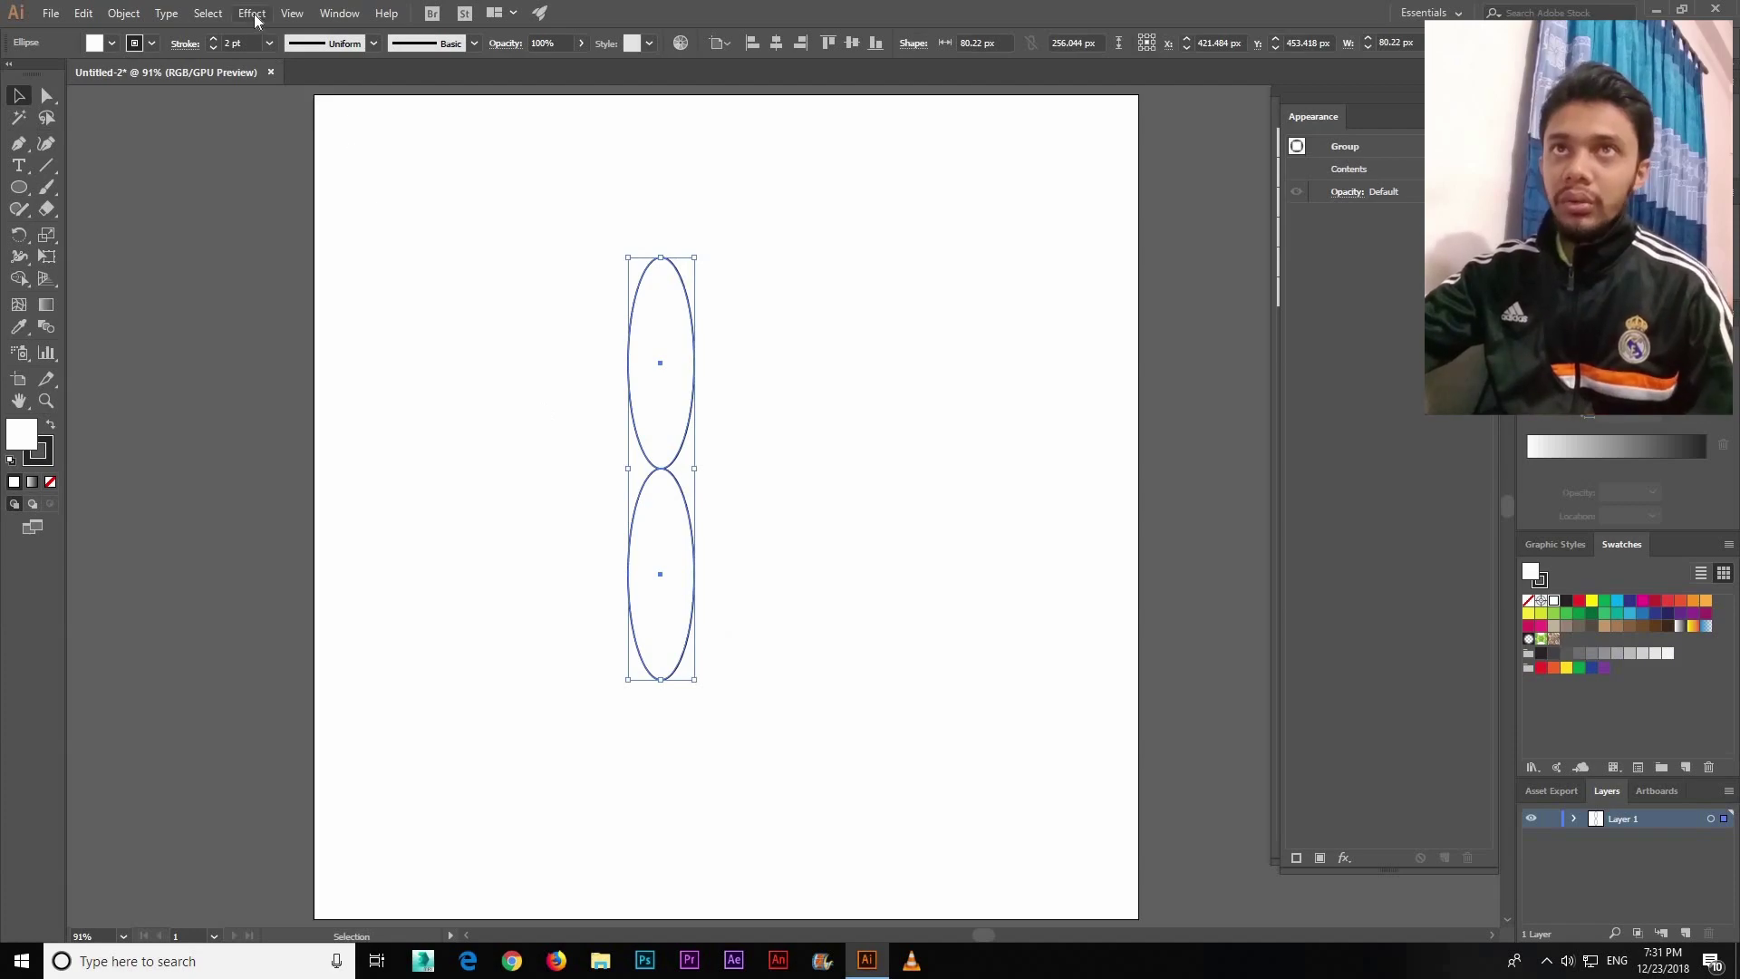
click(252, 12)
mouse_move(308, 161)
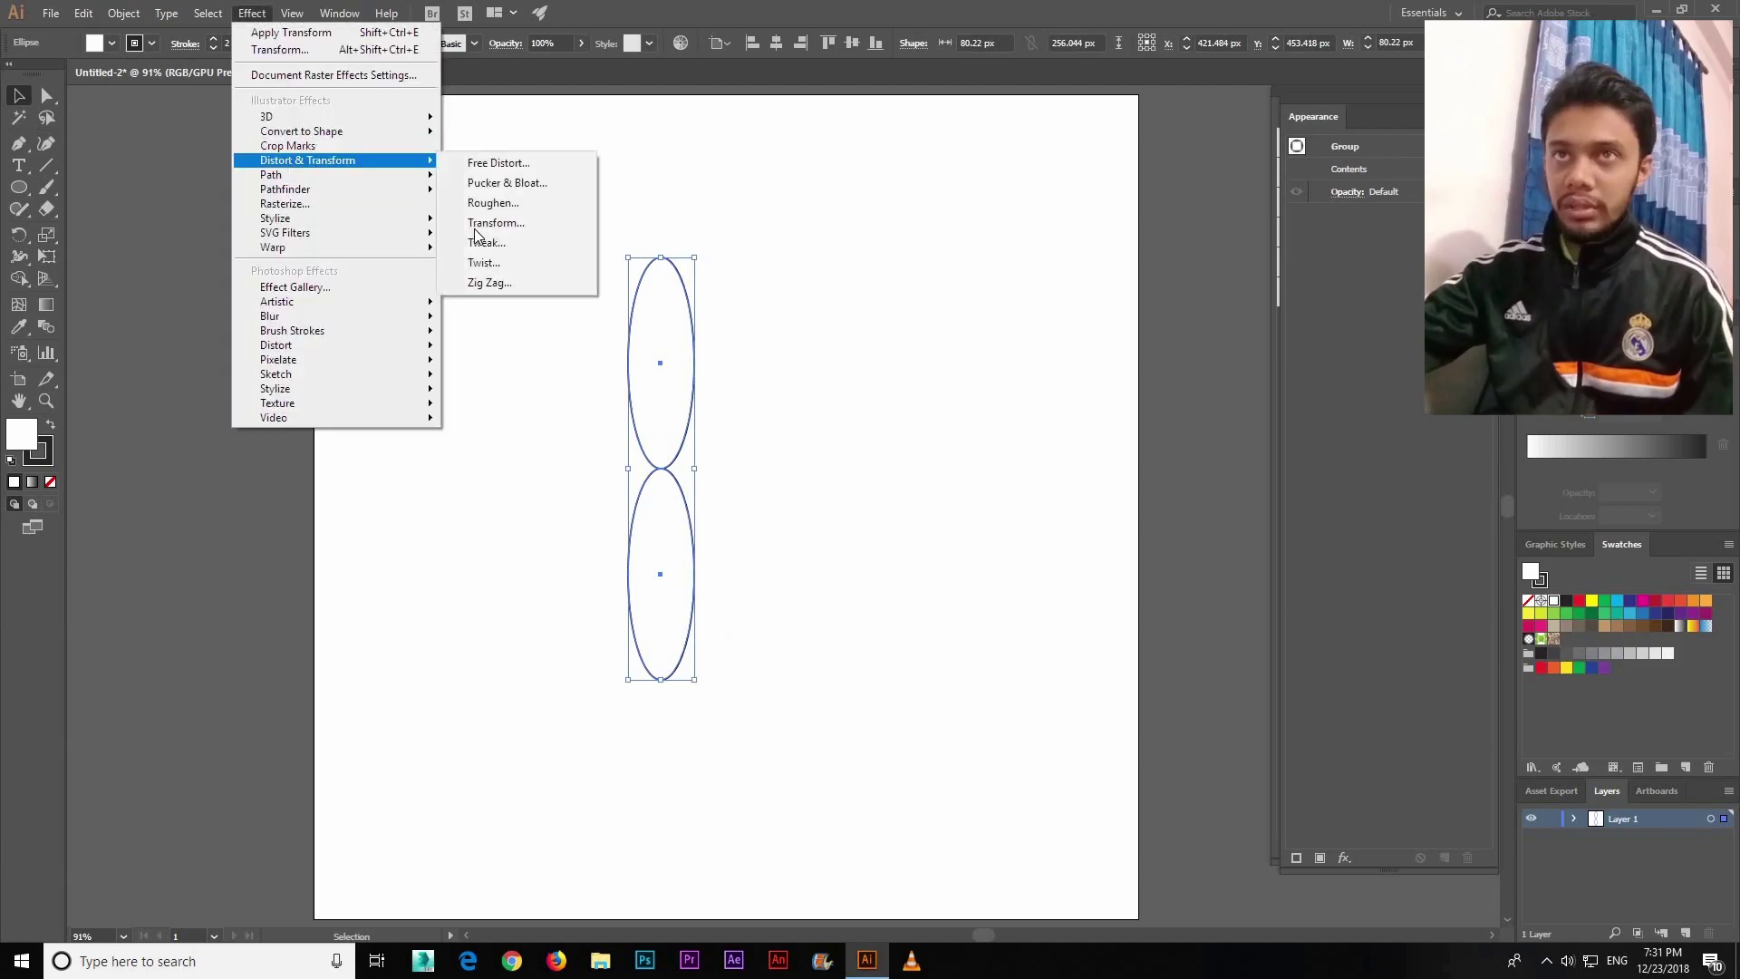
key(Return)
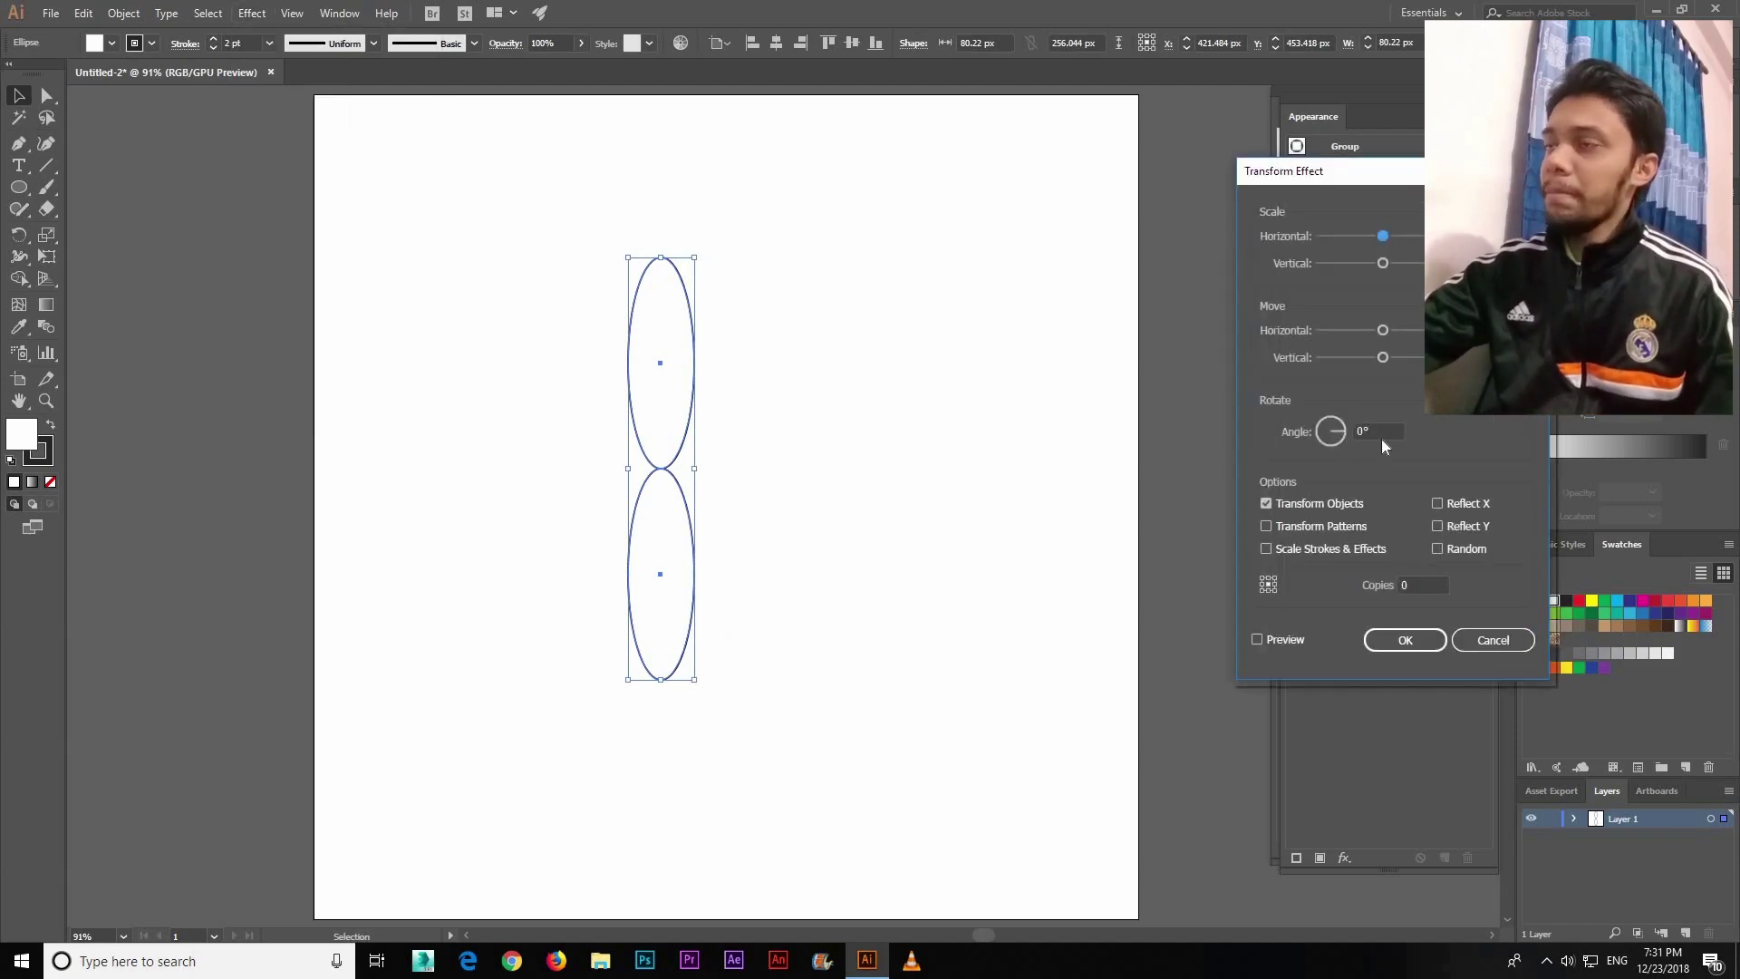
click(1307, 433)
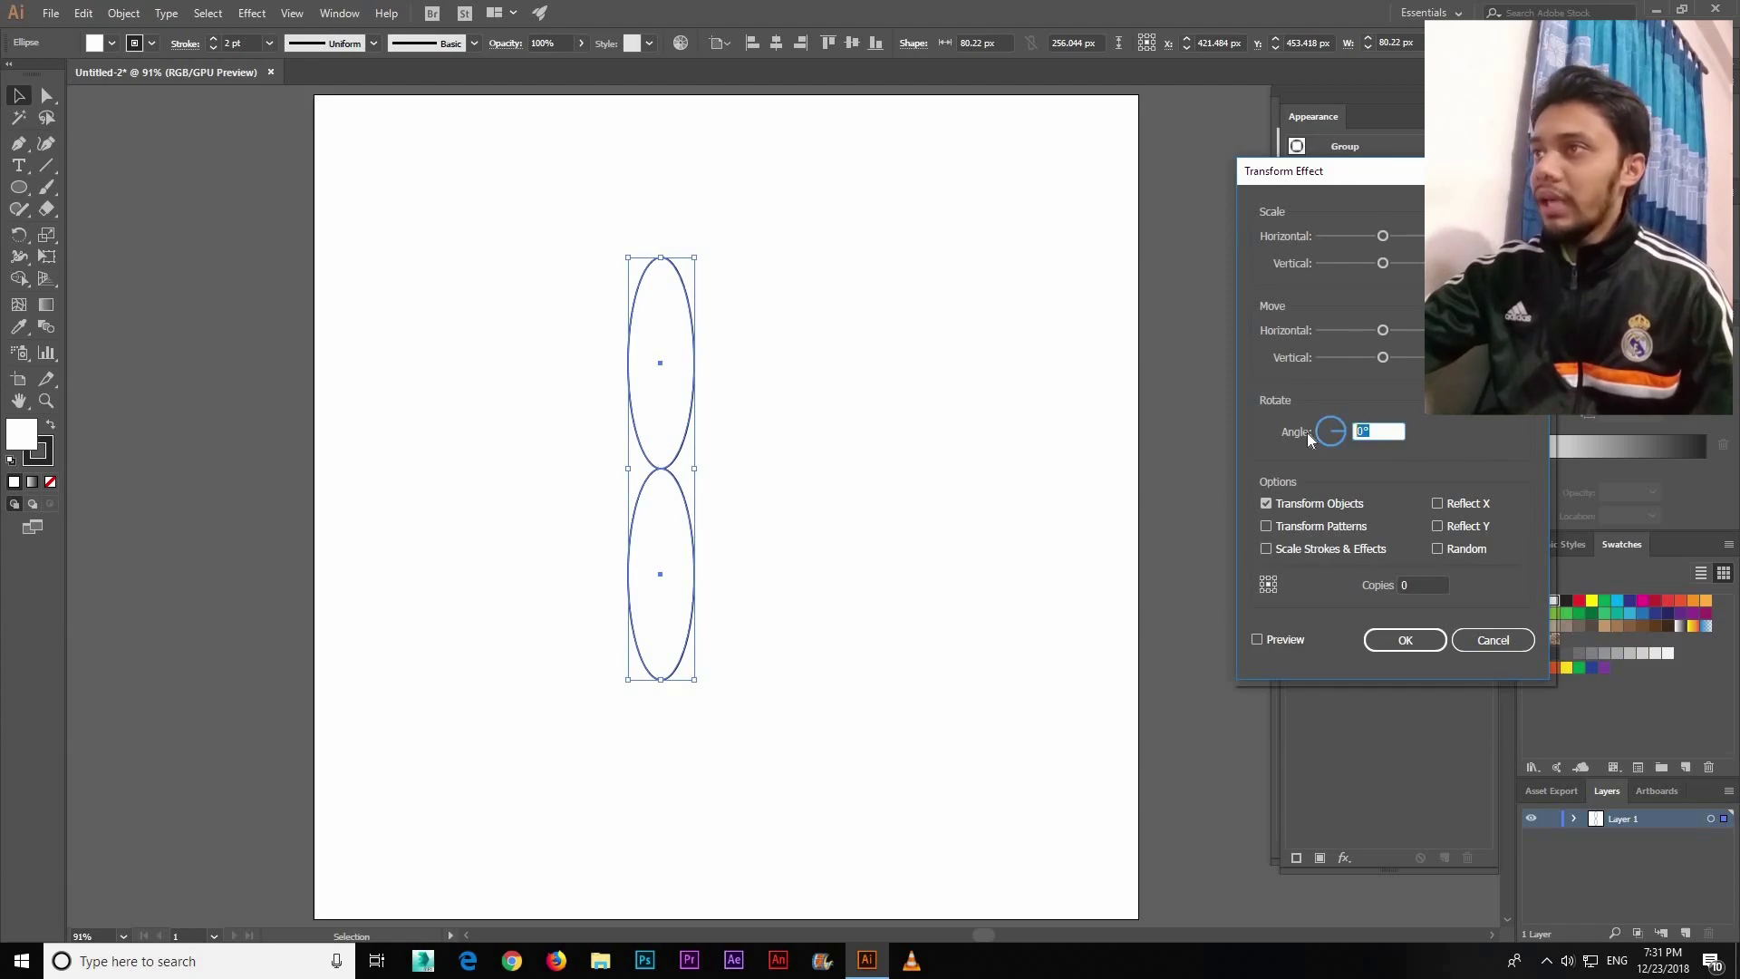
text(15)
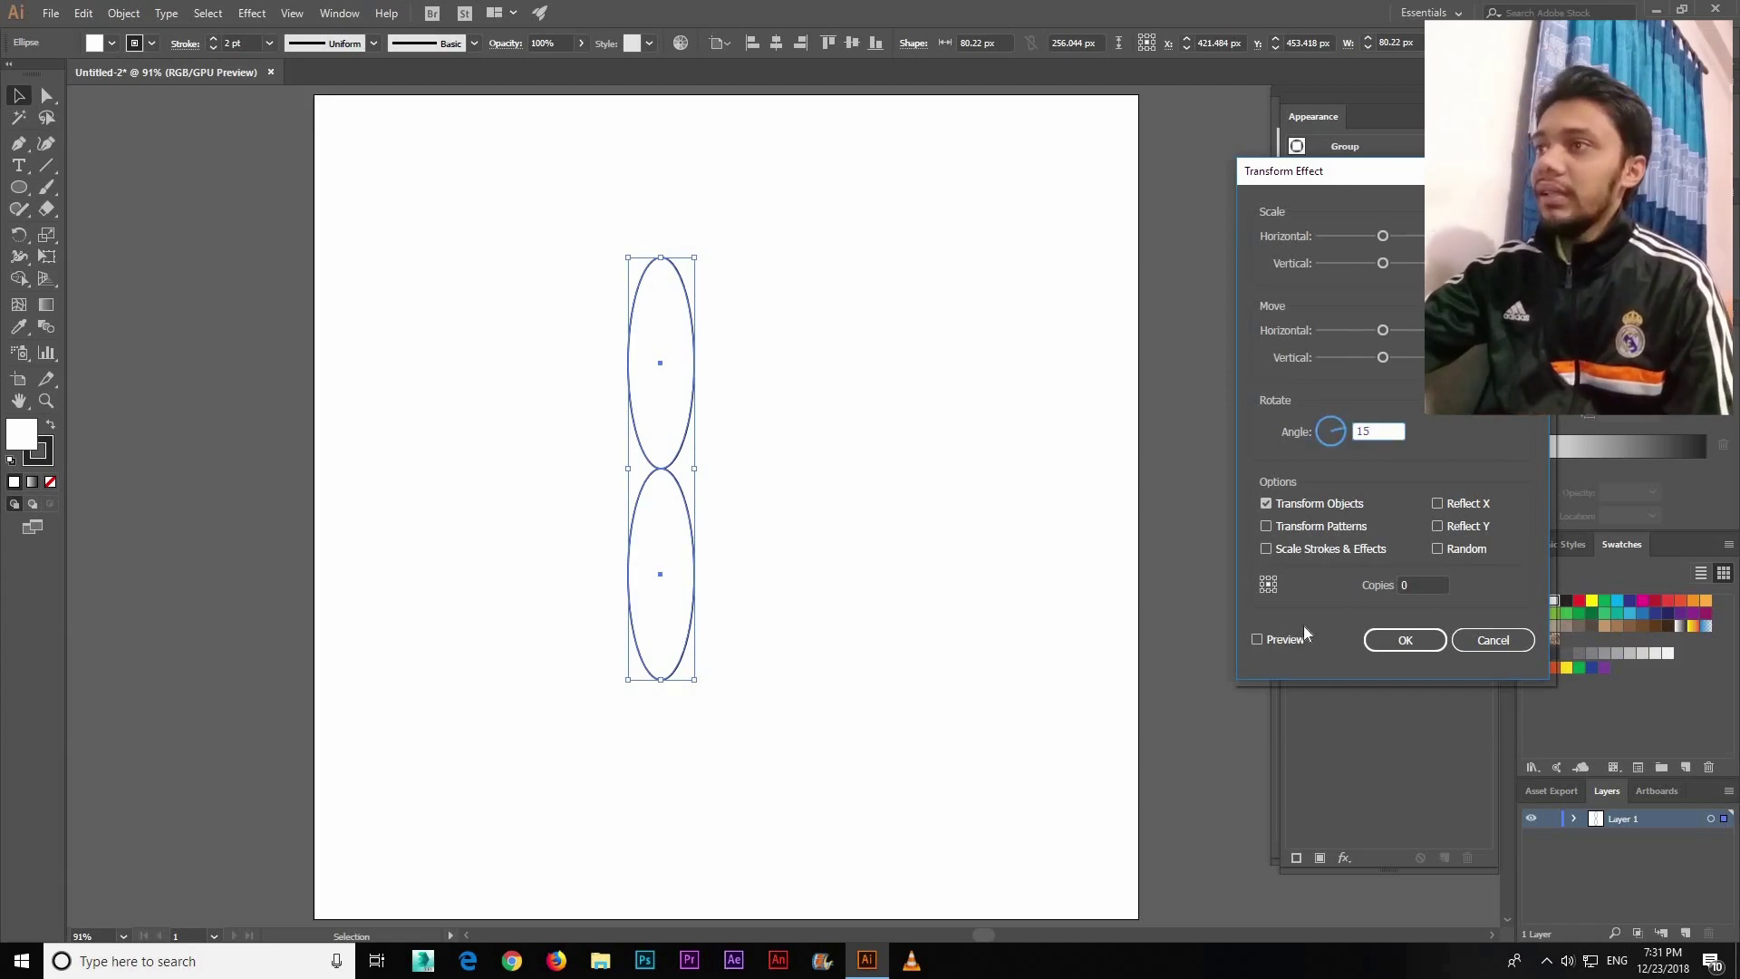
click(1284, 639)
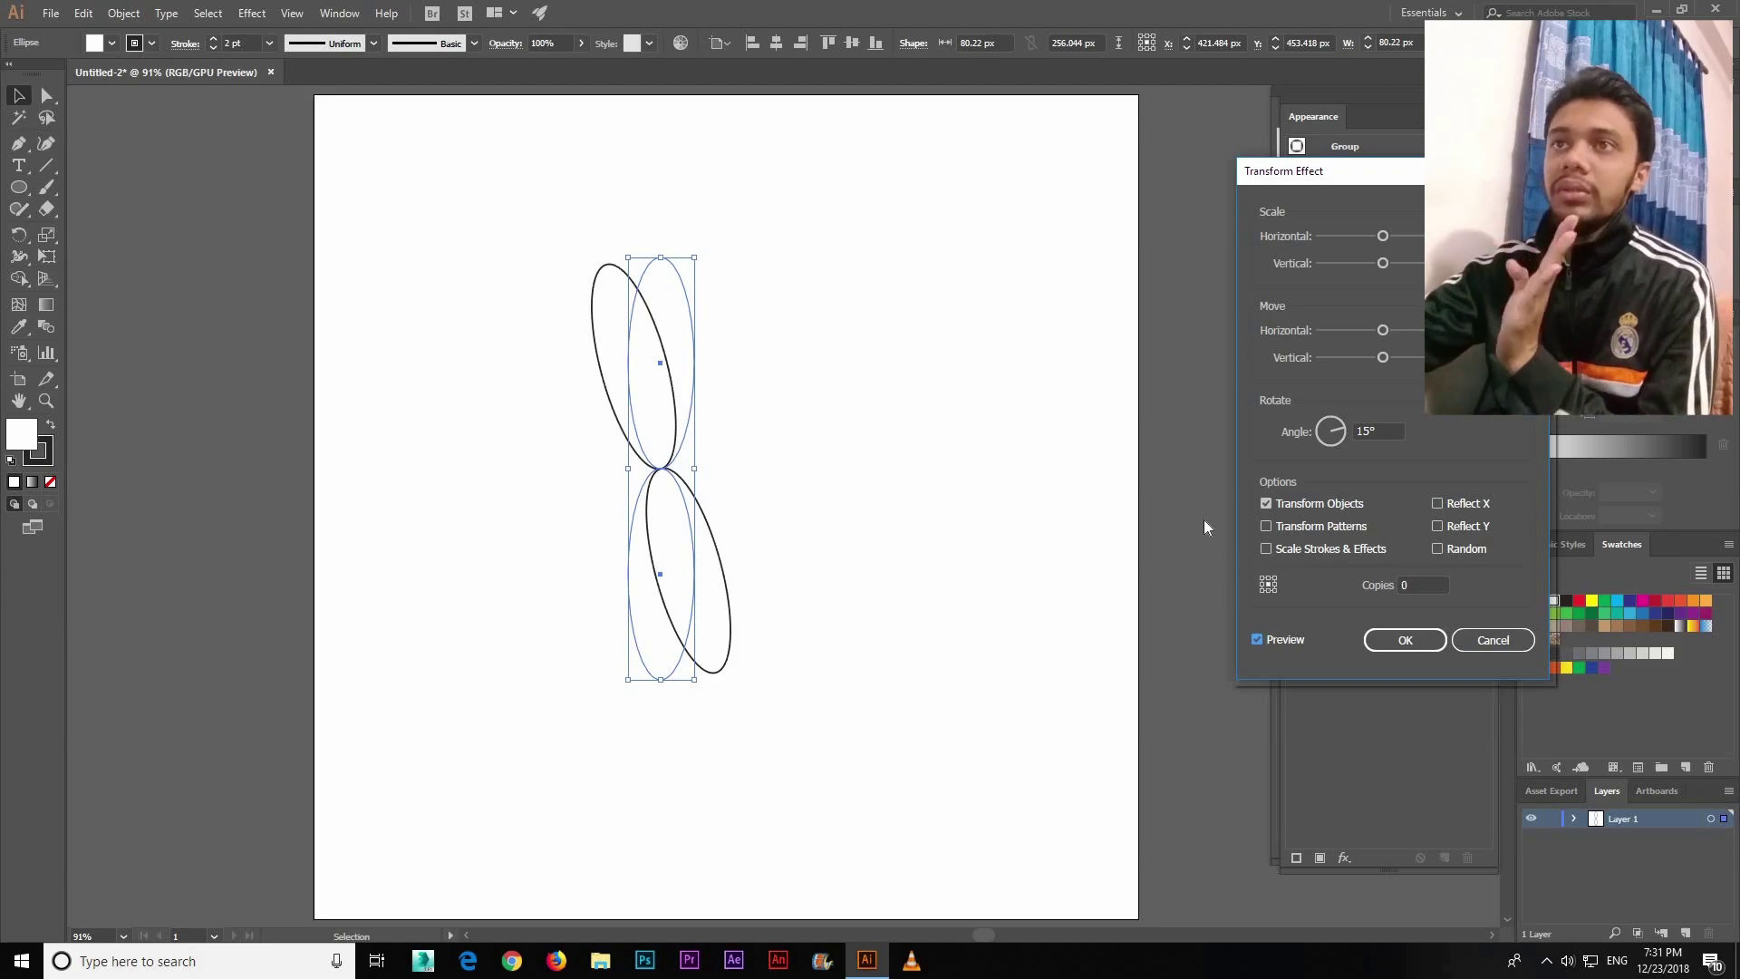
Step: Preview Transform angles of 30° and 15° with 8, then 10 copies
click(1285, 424)
text(30)
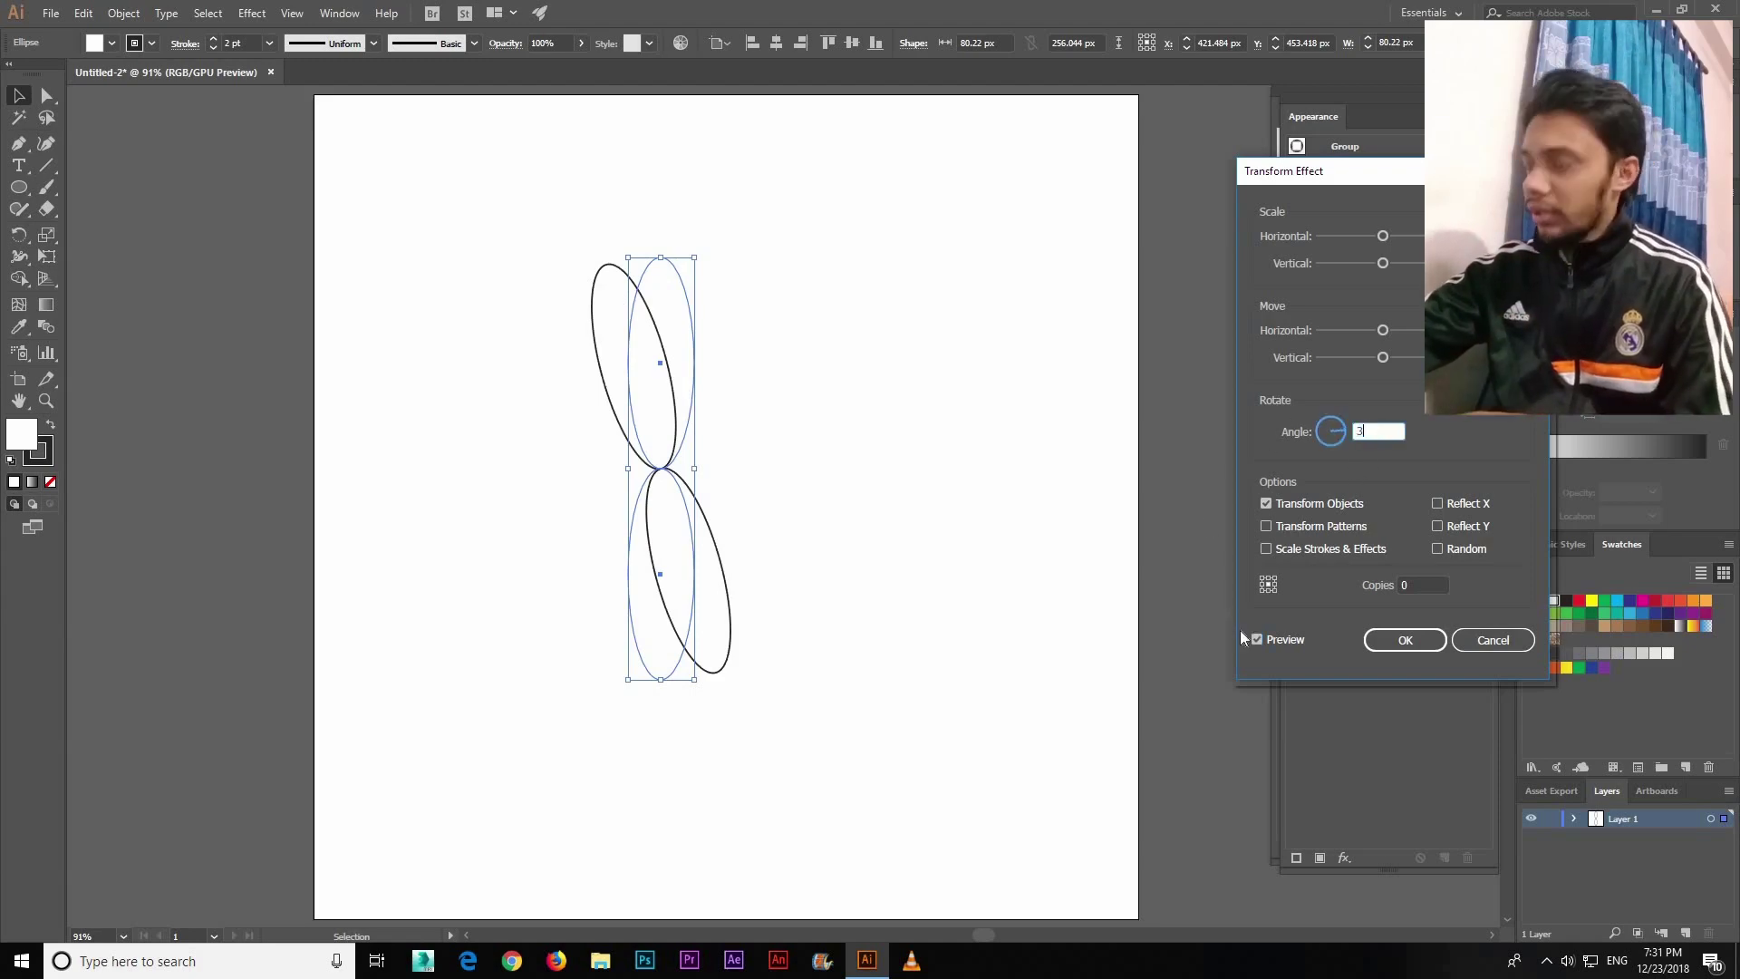
click(1274, 639)
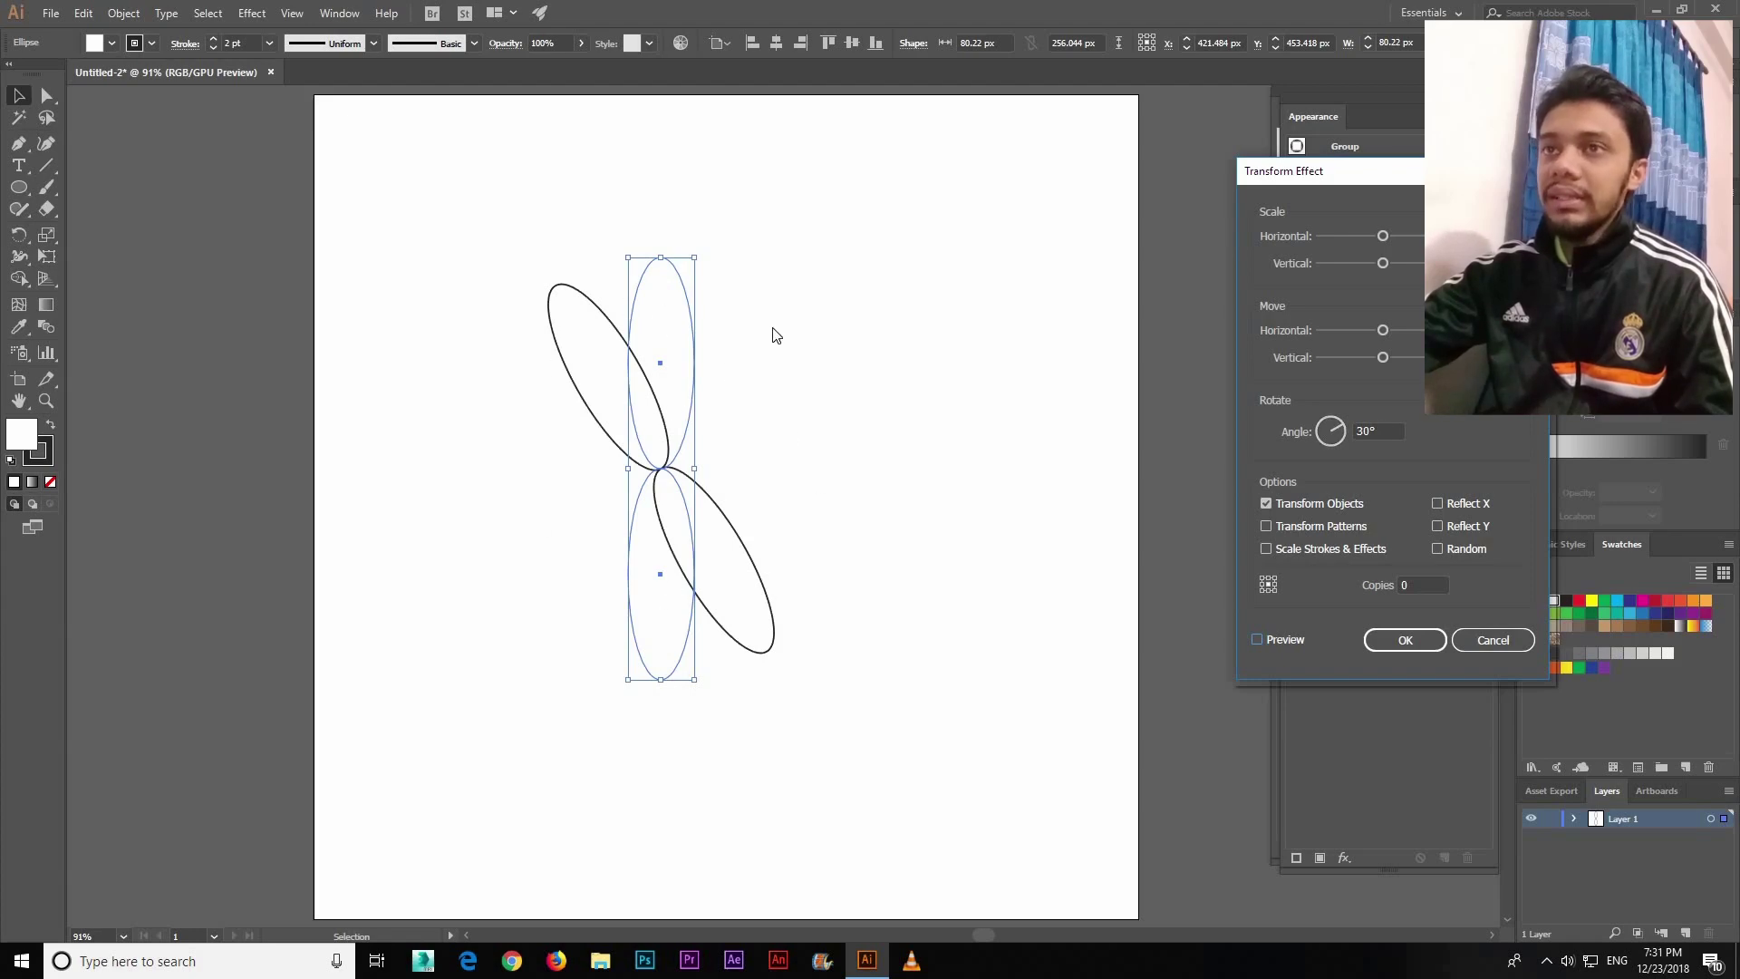
double_click(1382, 432)
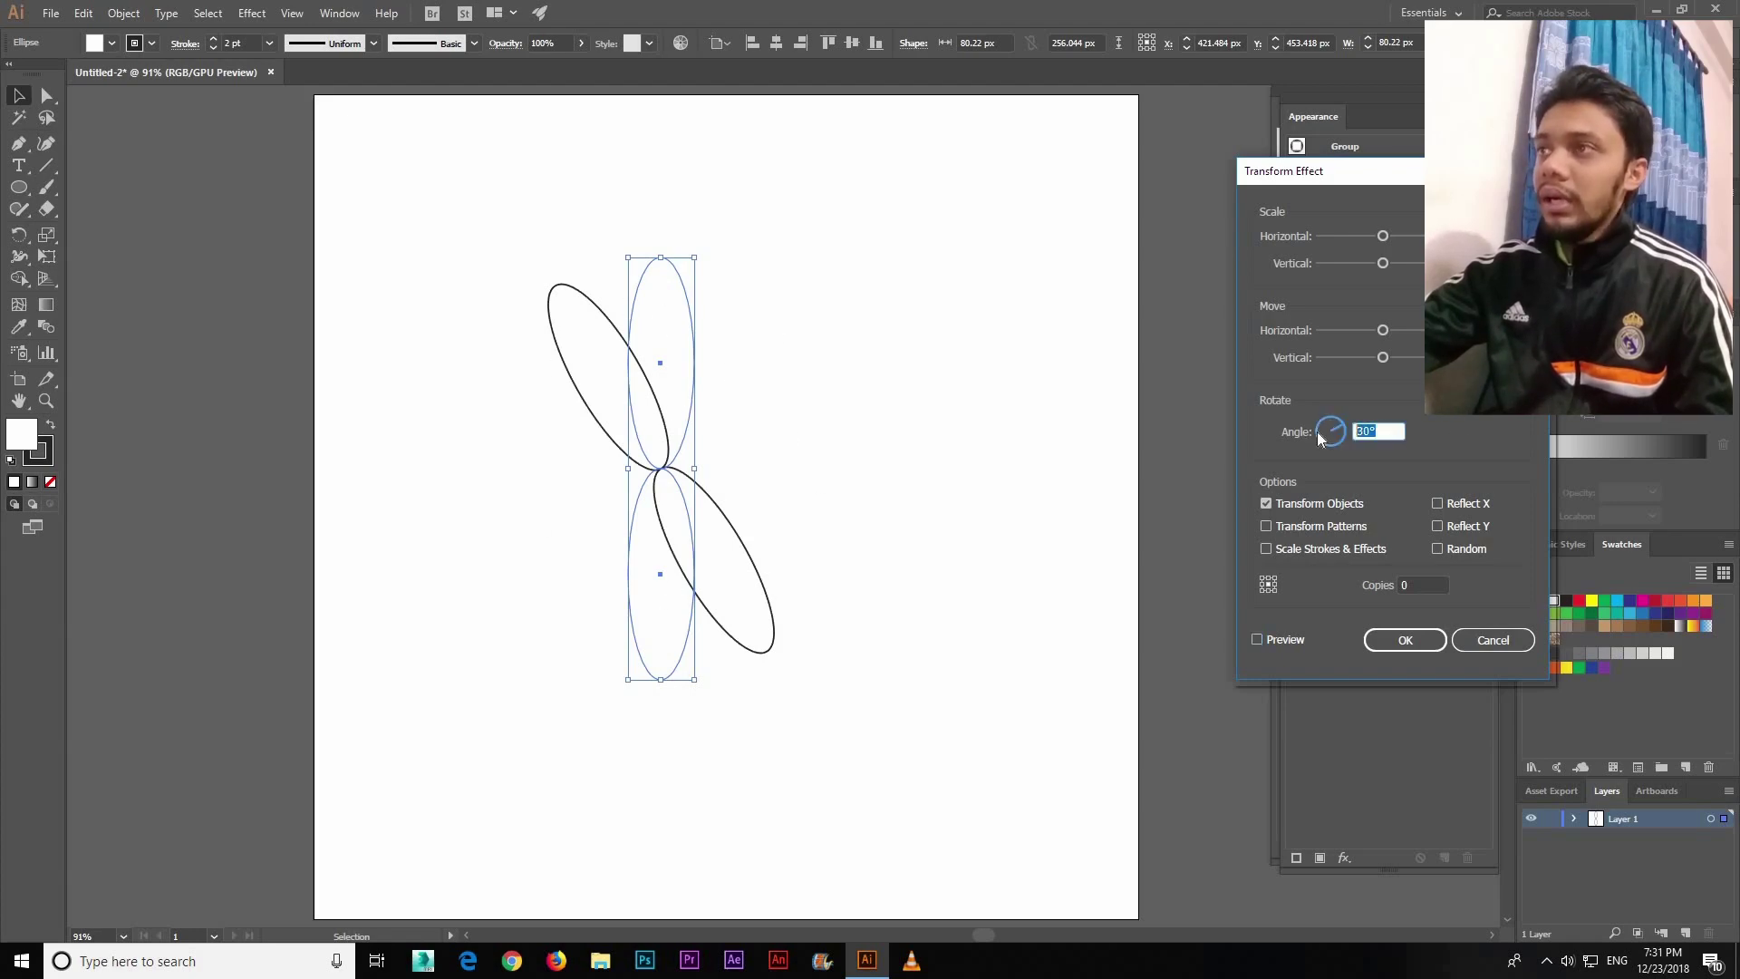
text(15)
key(Tab)
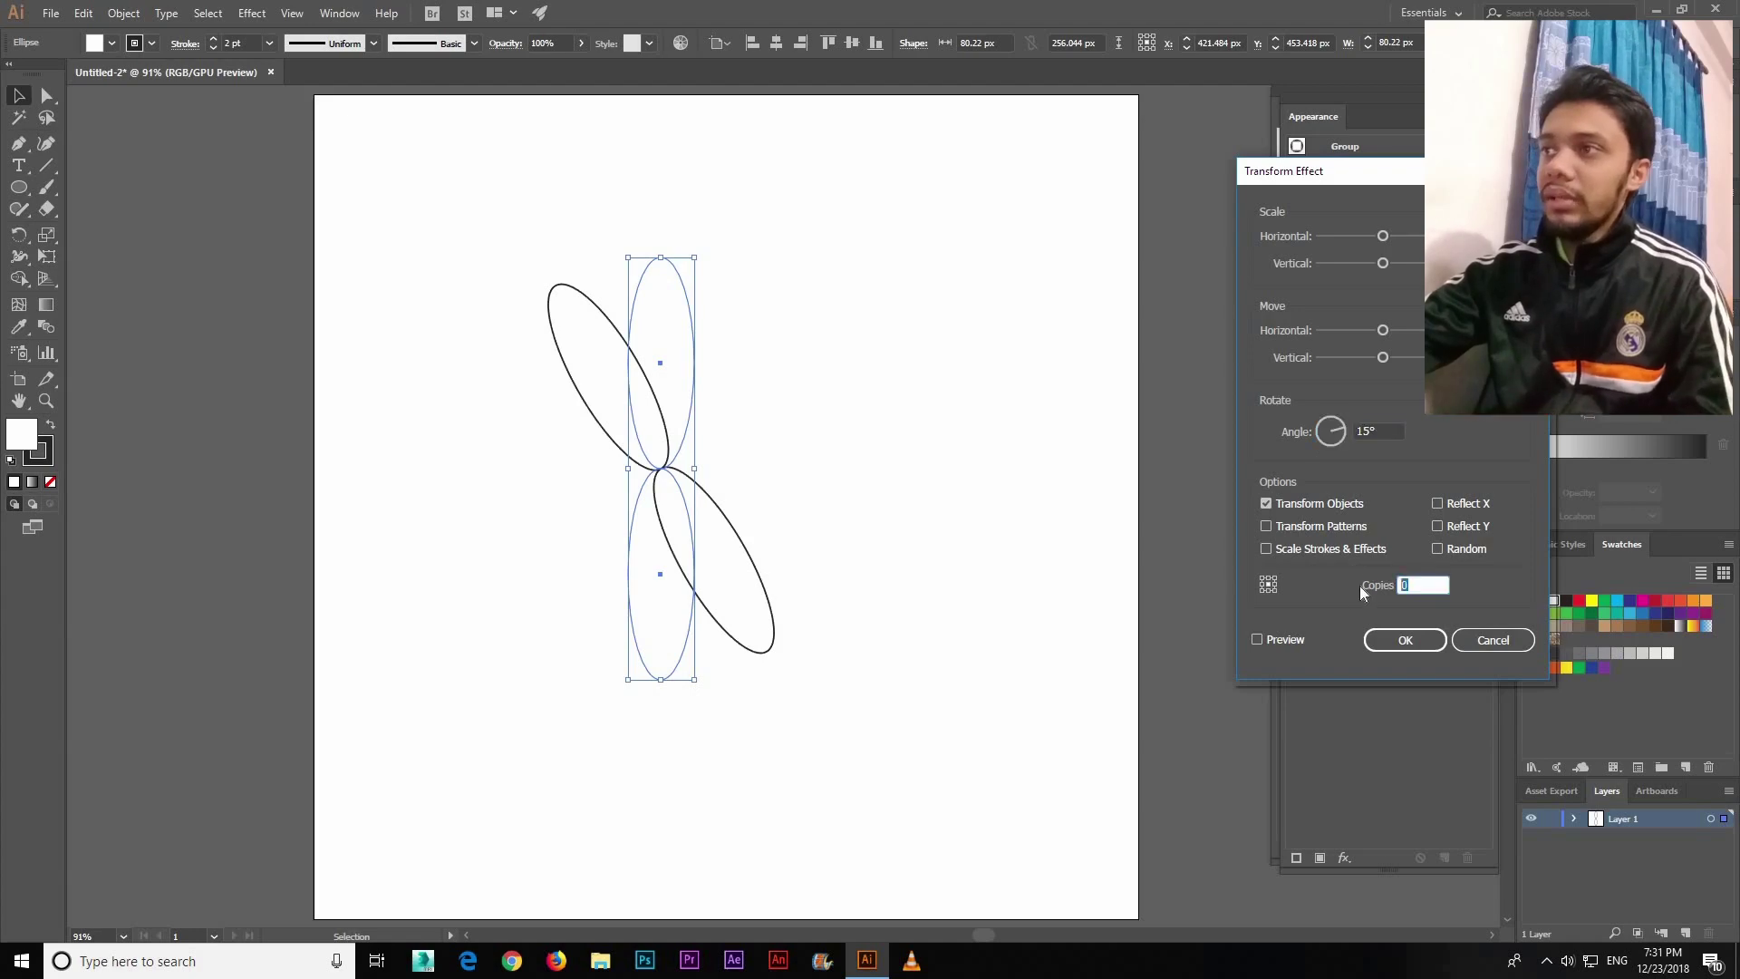
text(8)
click(1266, 639)
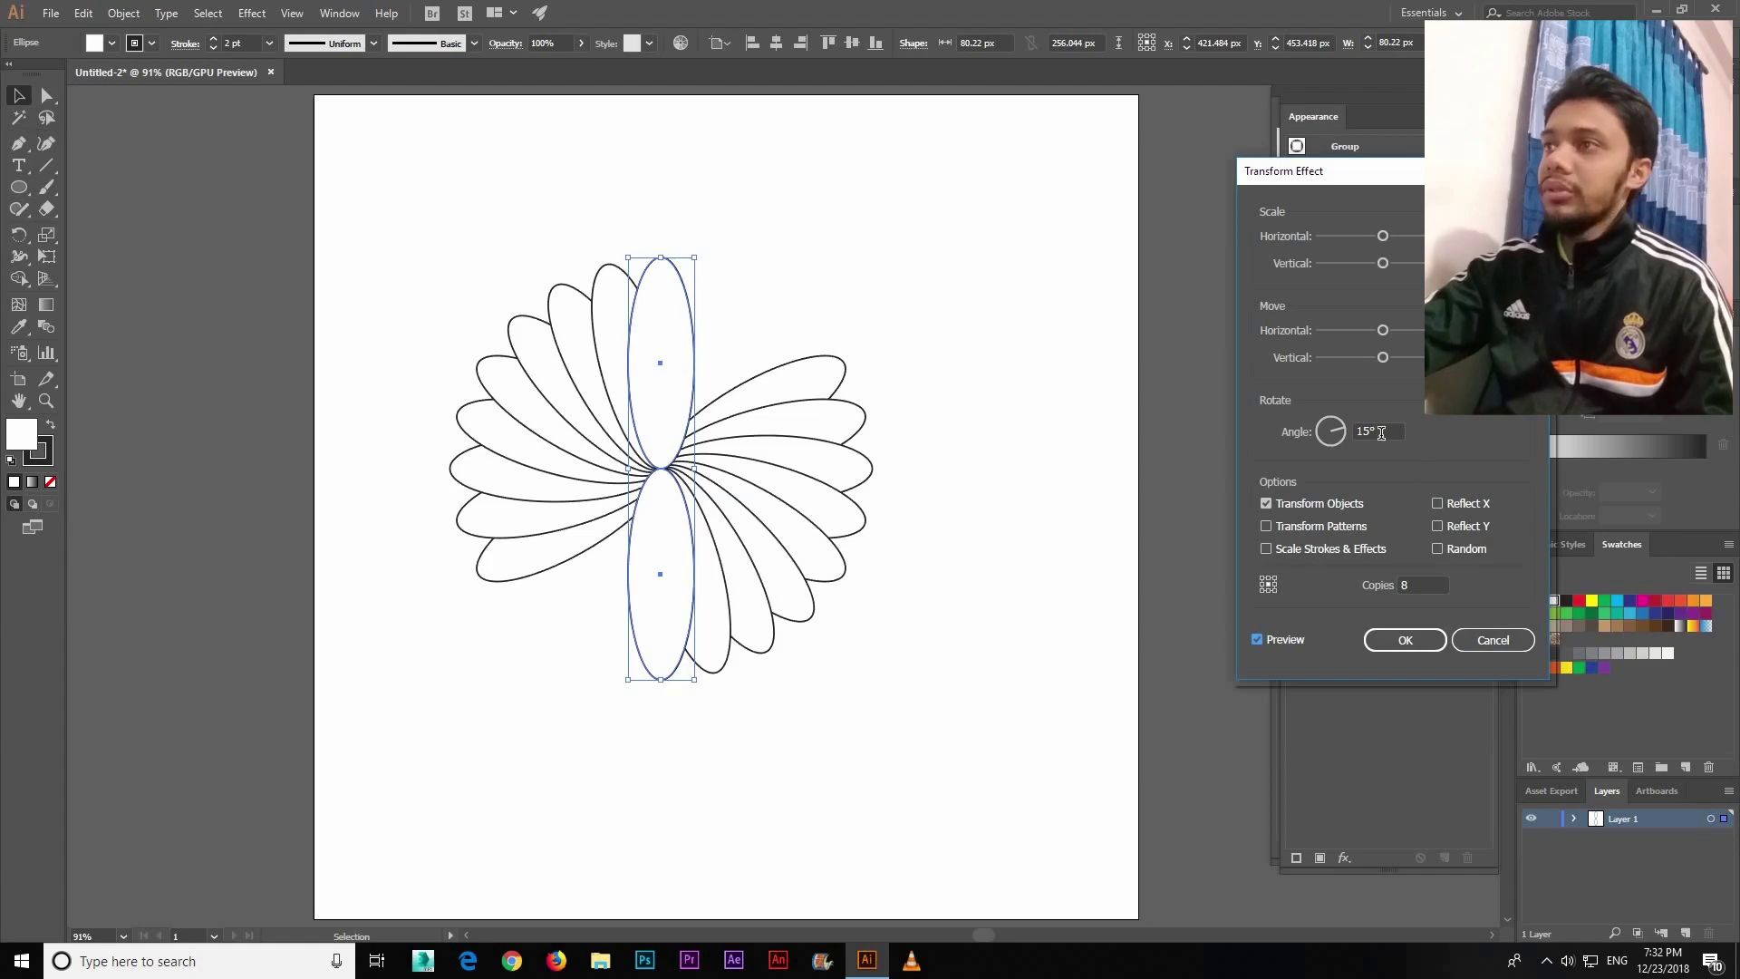
text(10)
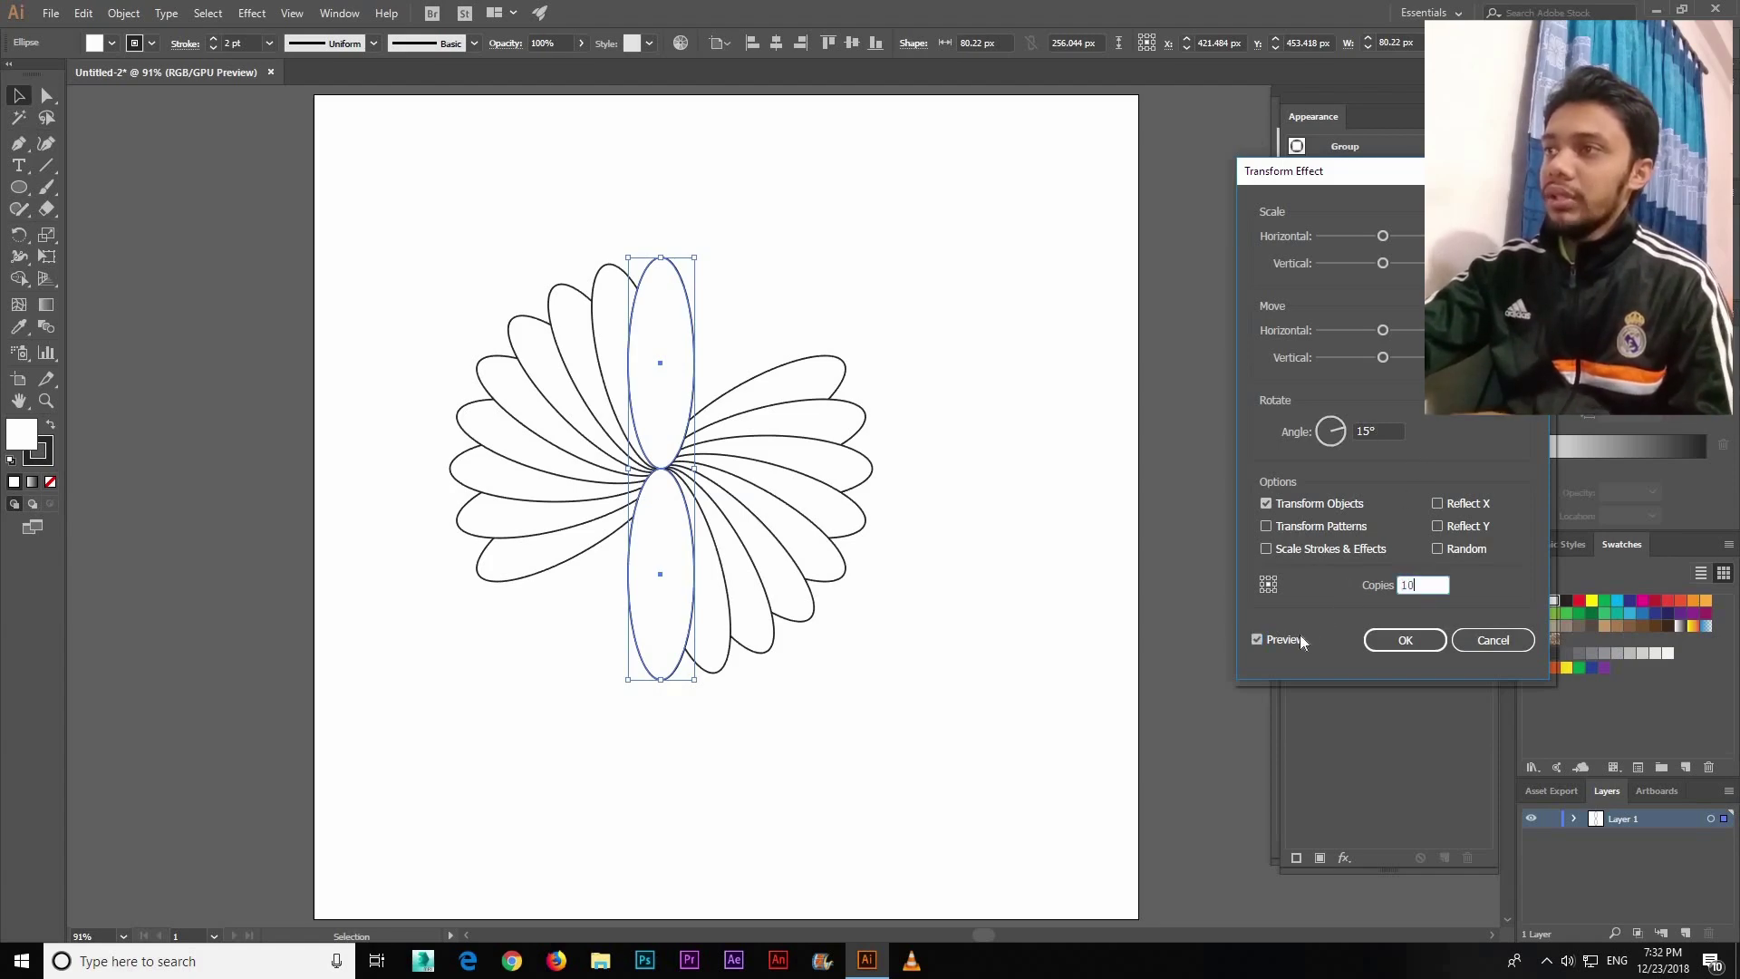
click(1300, 634)
Step: Retry a 30° angle, then settle on 22 copies at 18° for a dense flower
click(1442, 584)
key(BackSpace)
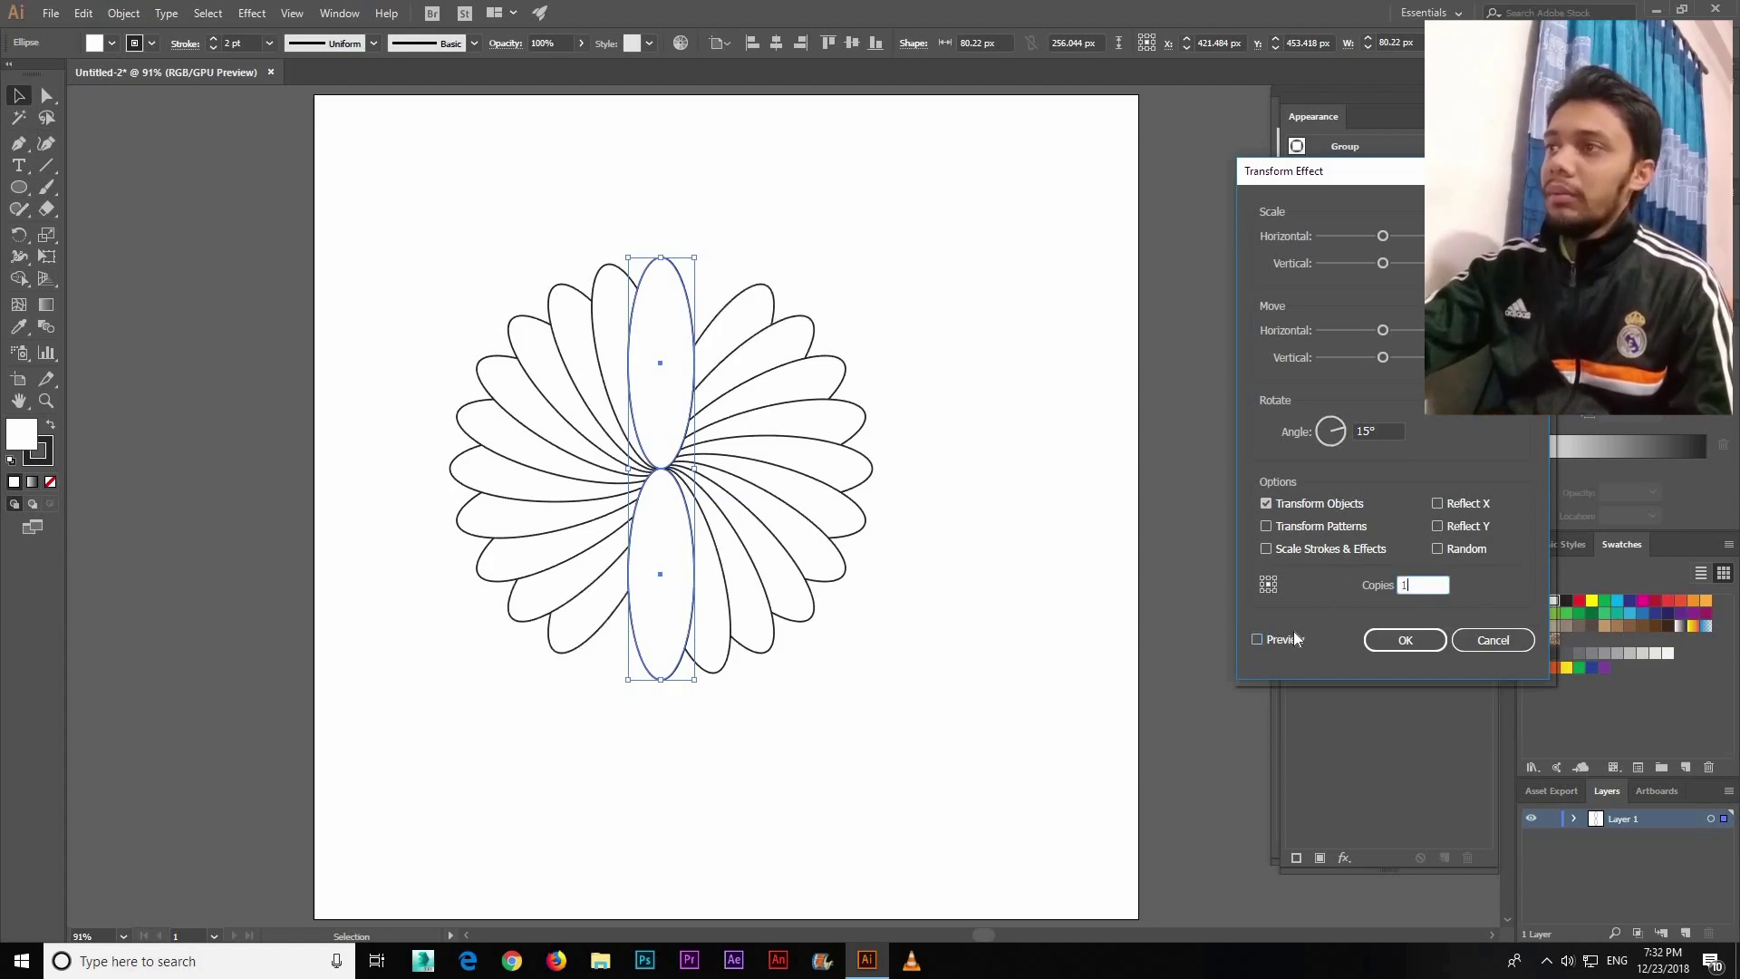
text(1)
click(1287, 639)
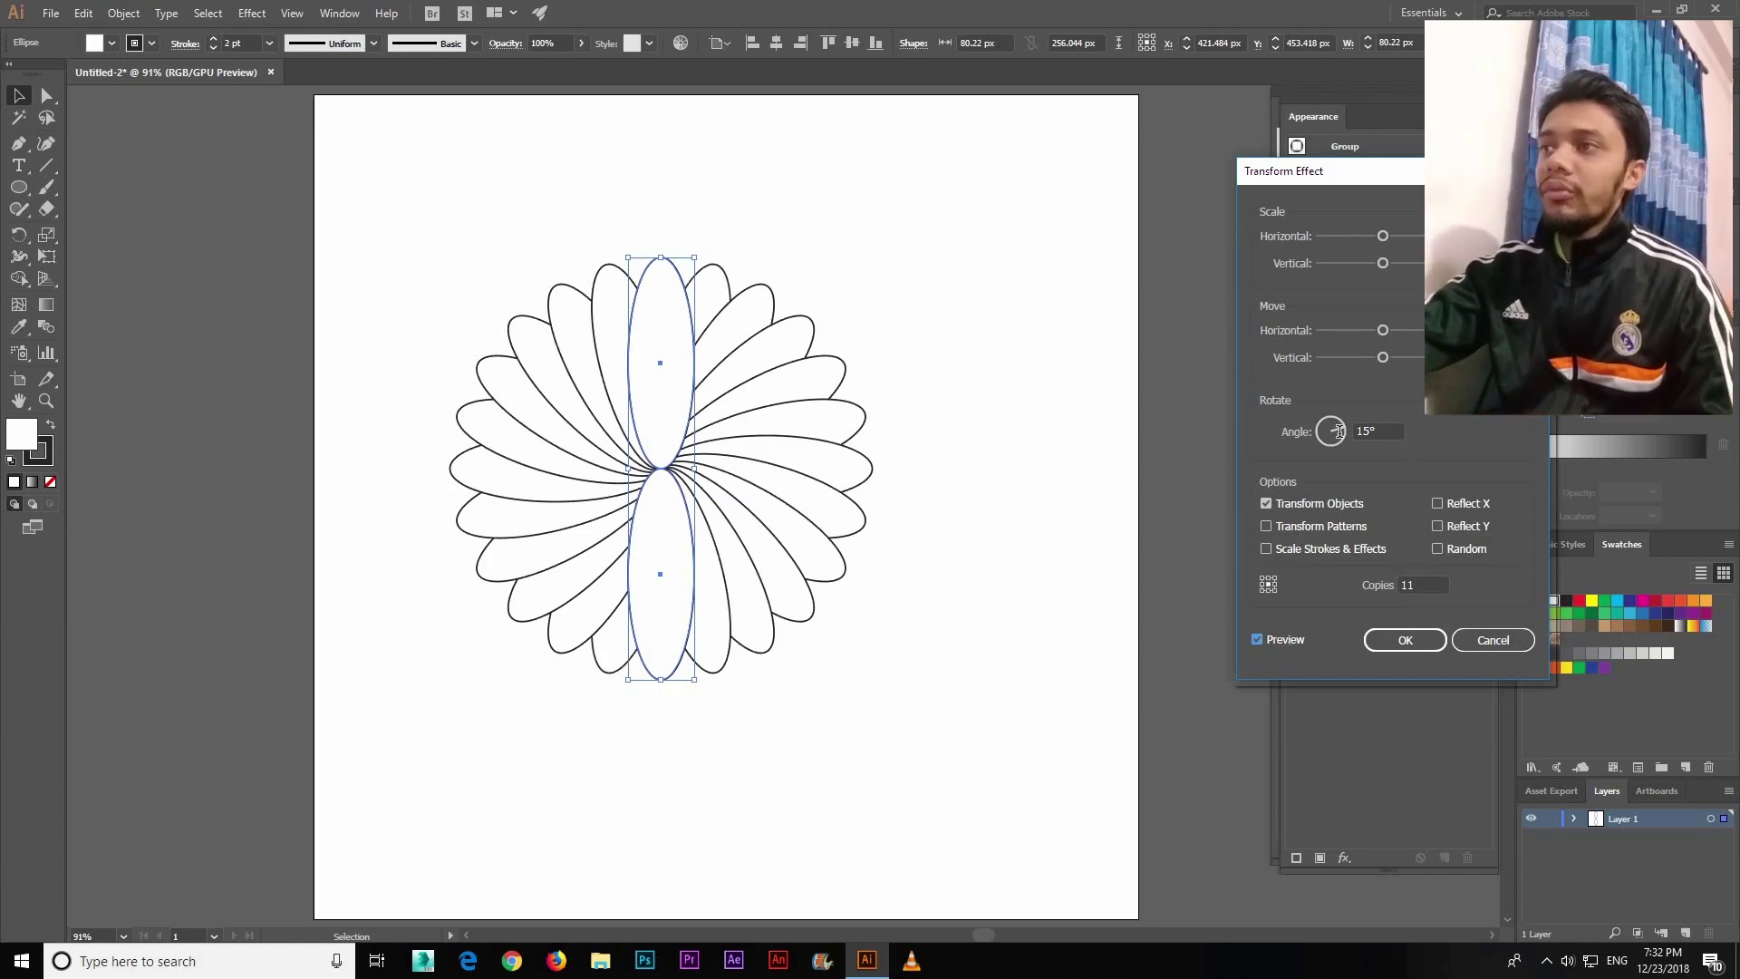
double_click(1373, 432)
text(30)
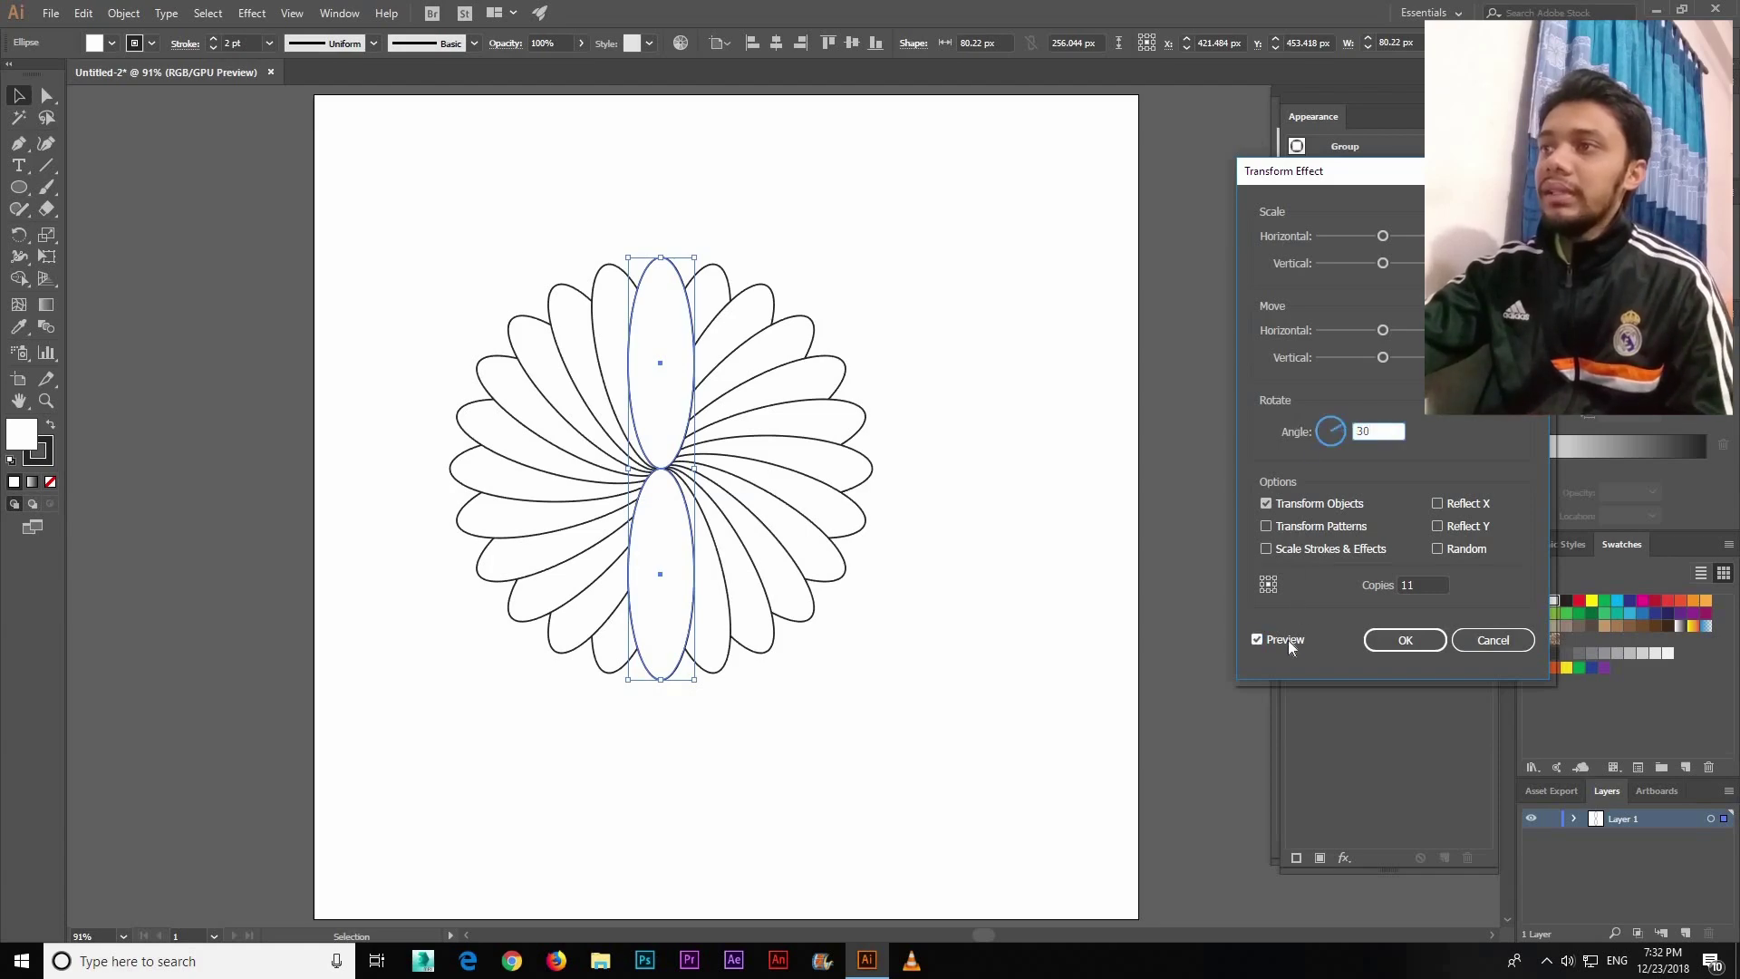
click(1286, 640)
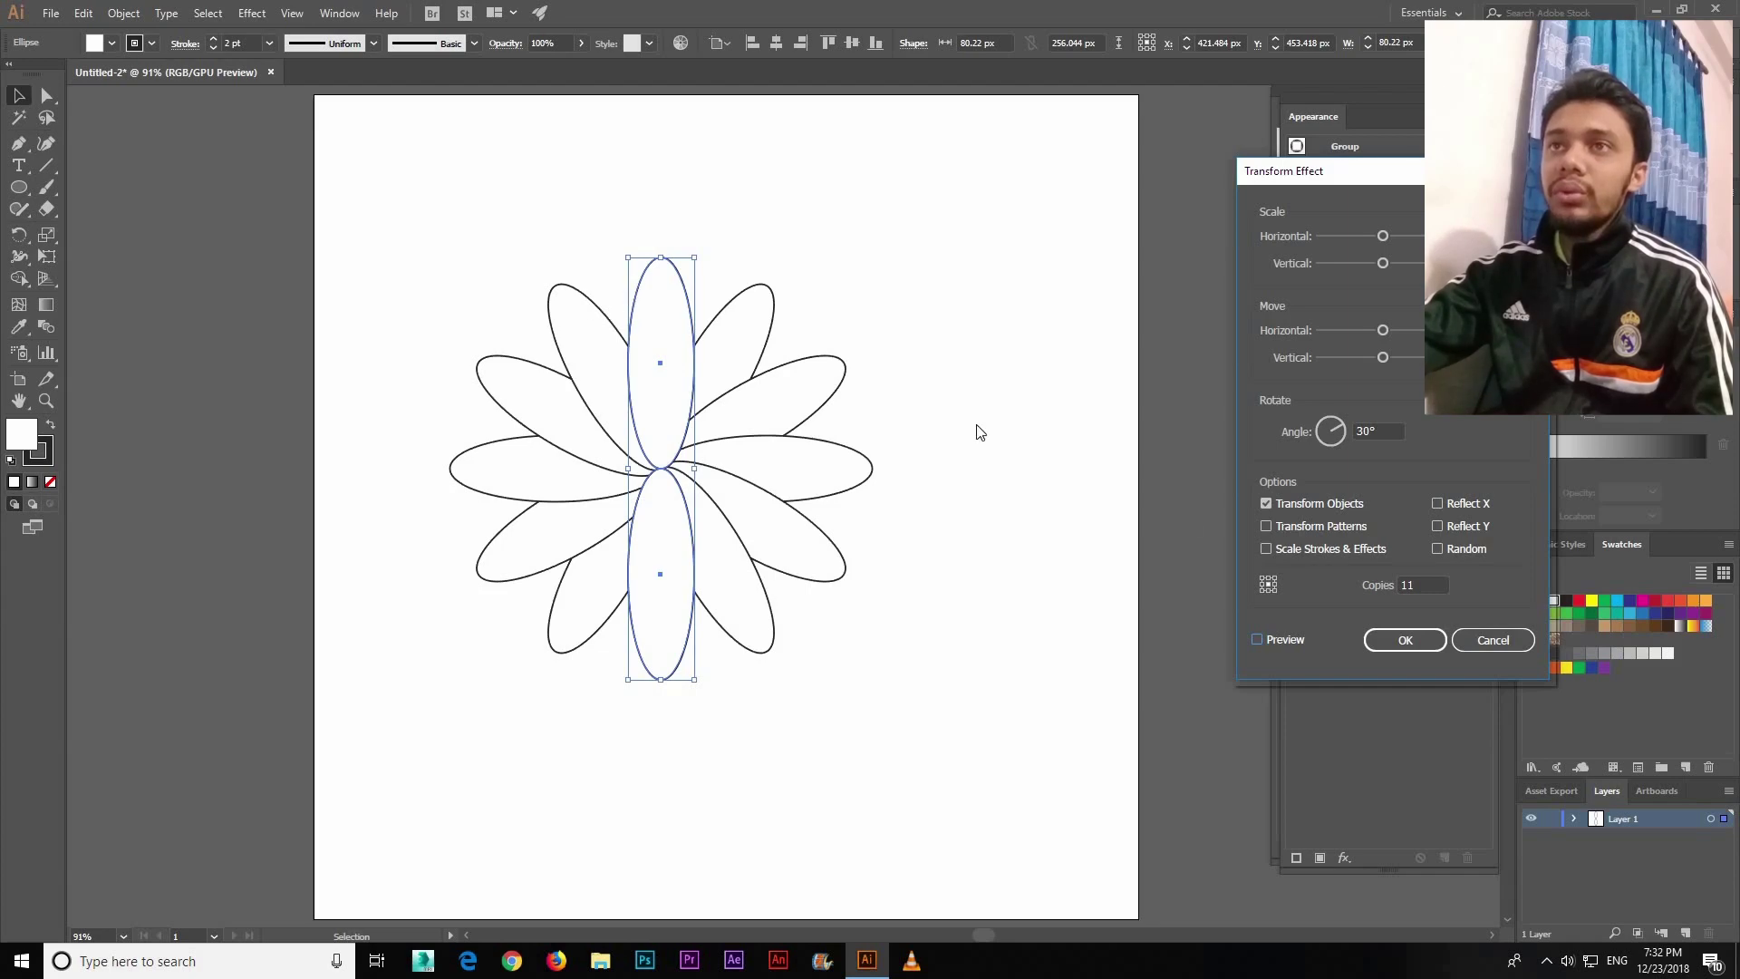
double_click(1425, 585)
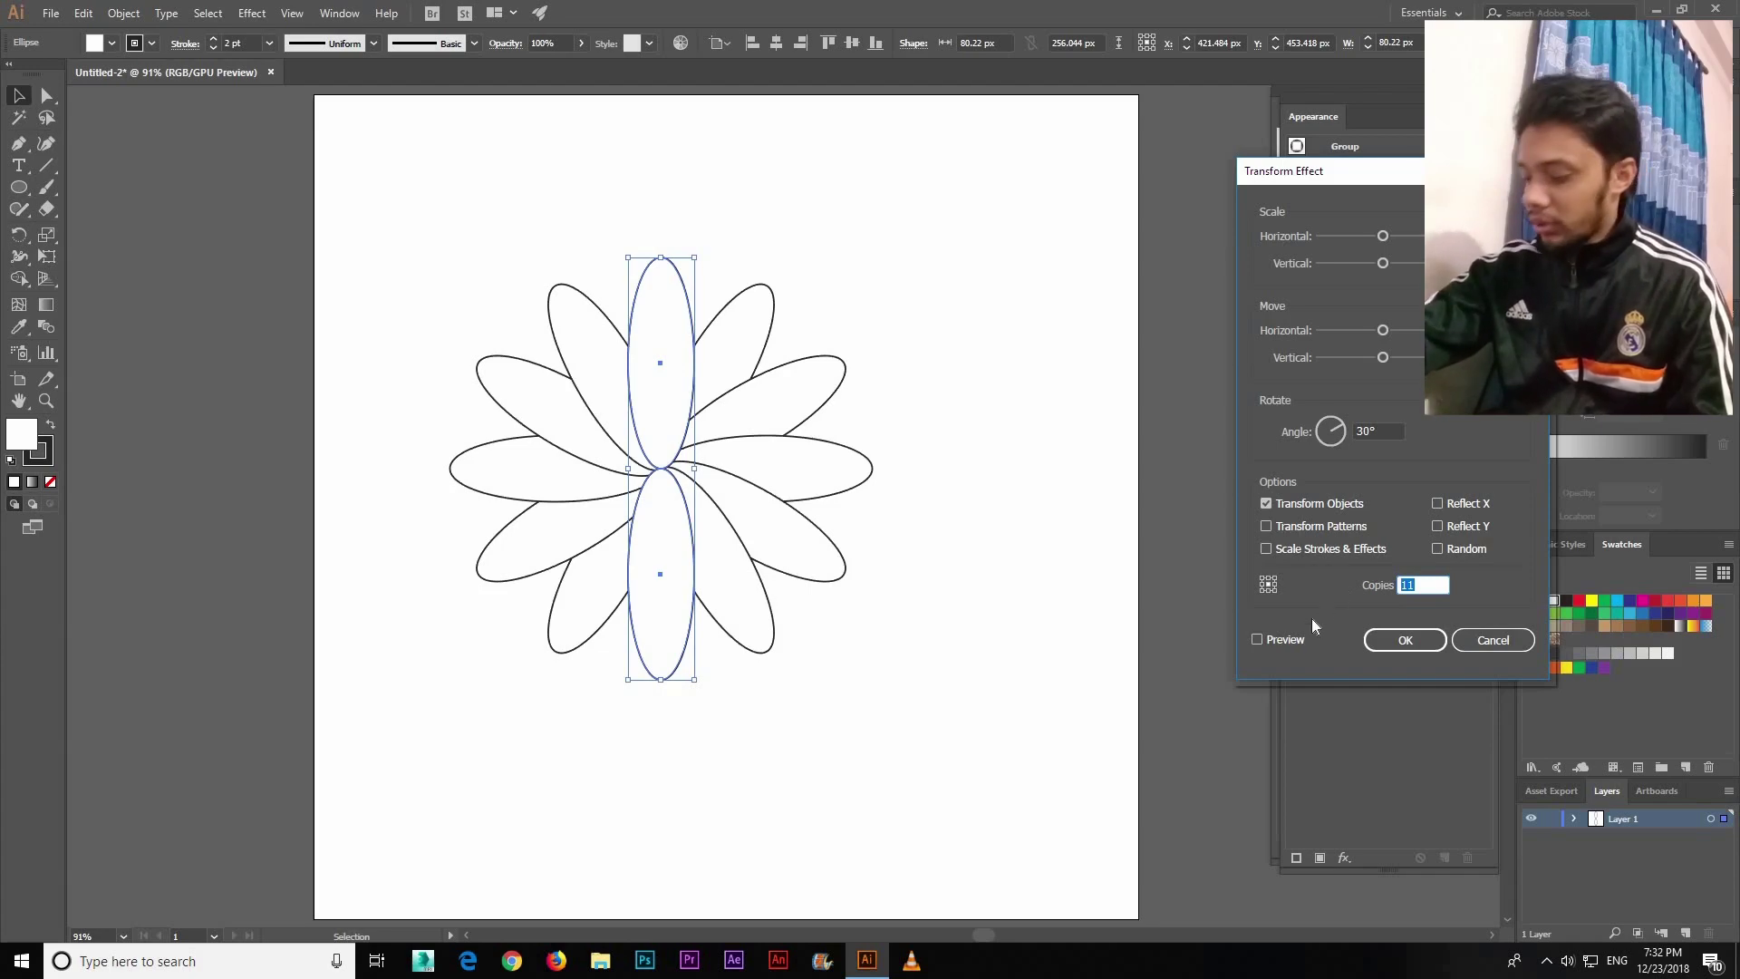
text(22)
key(Tab)
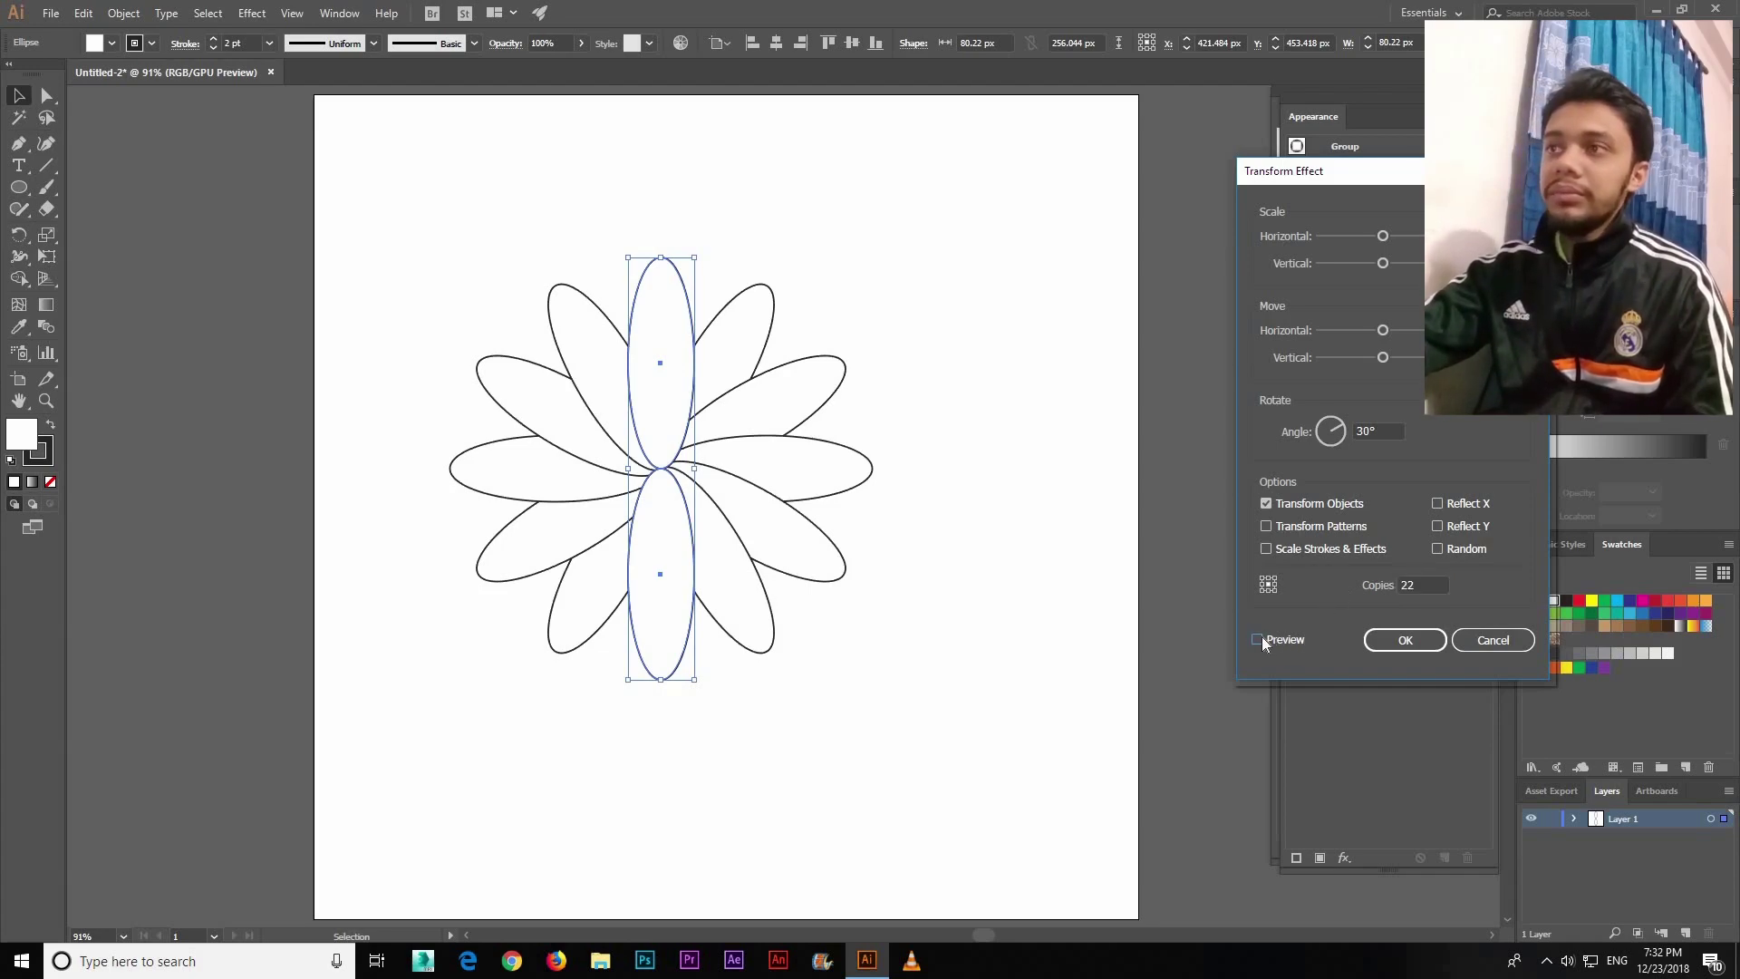
click(1258, 639)
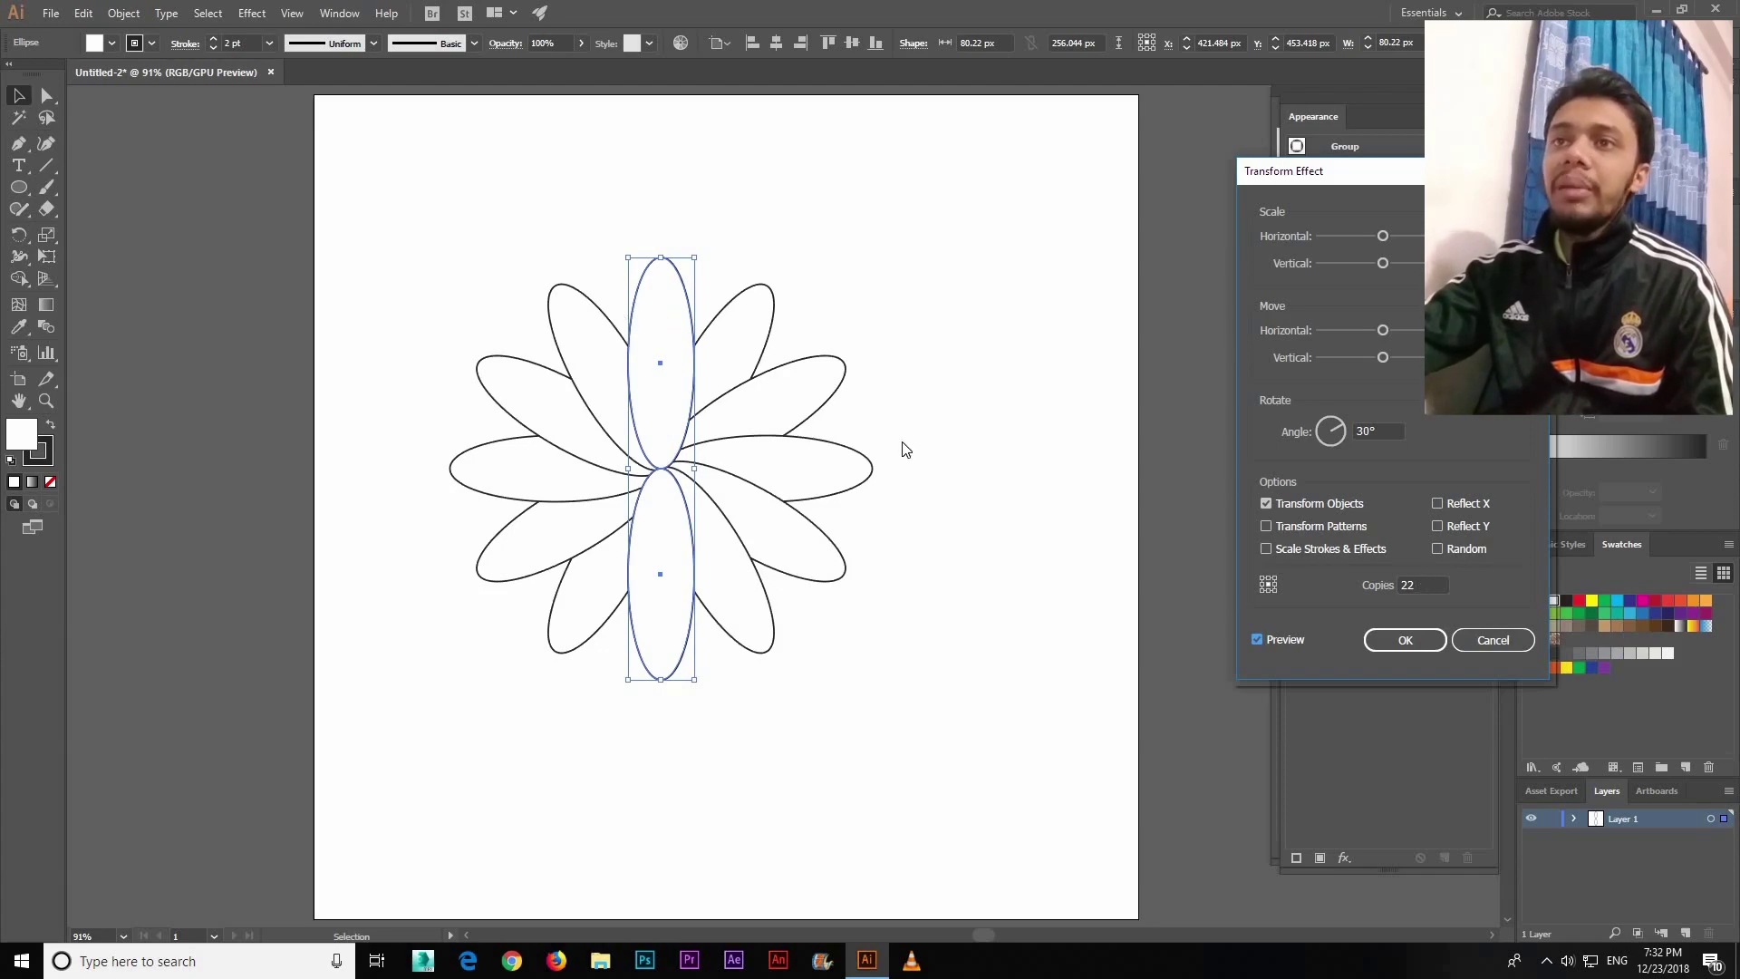
double_click(1379, 431)
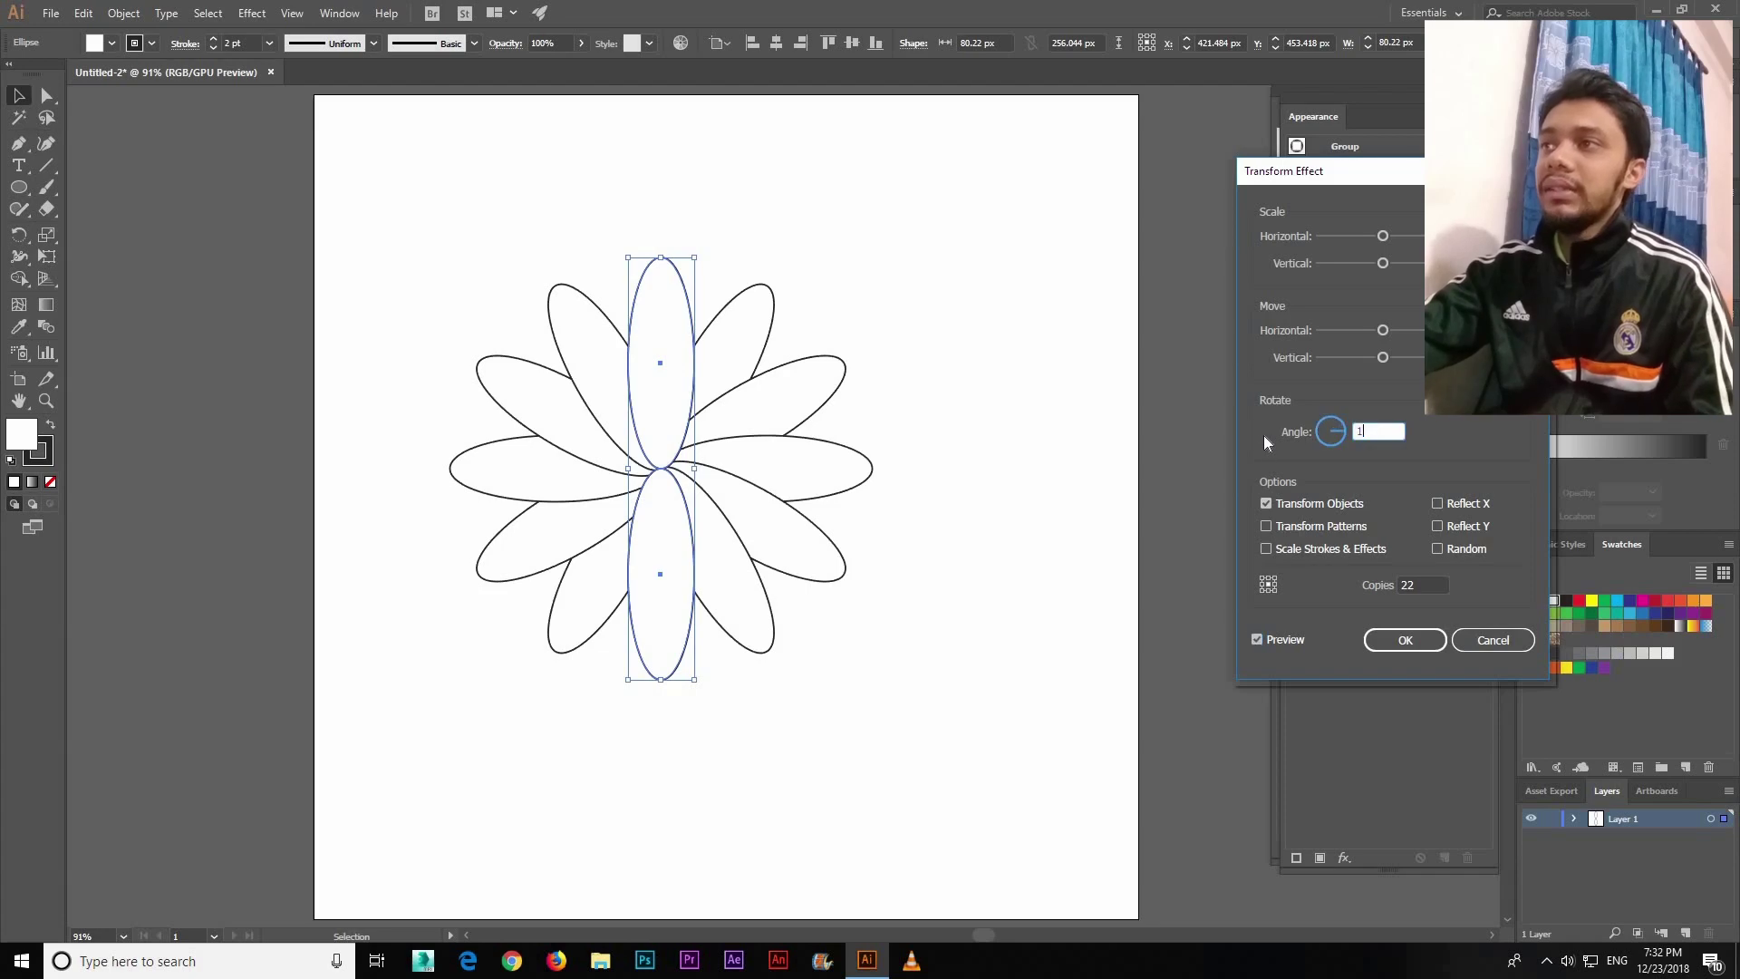
text(18)
key(Tab)
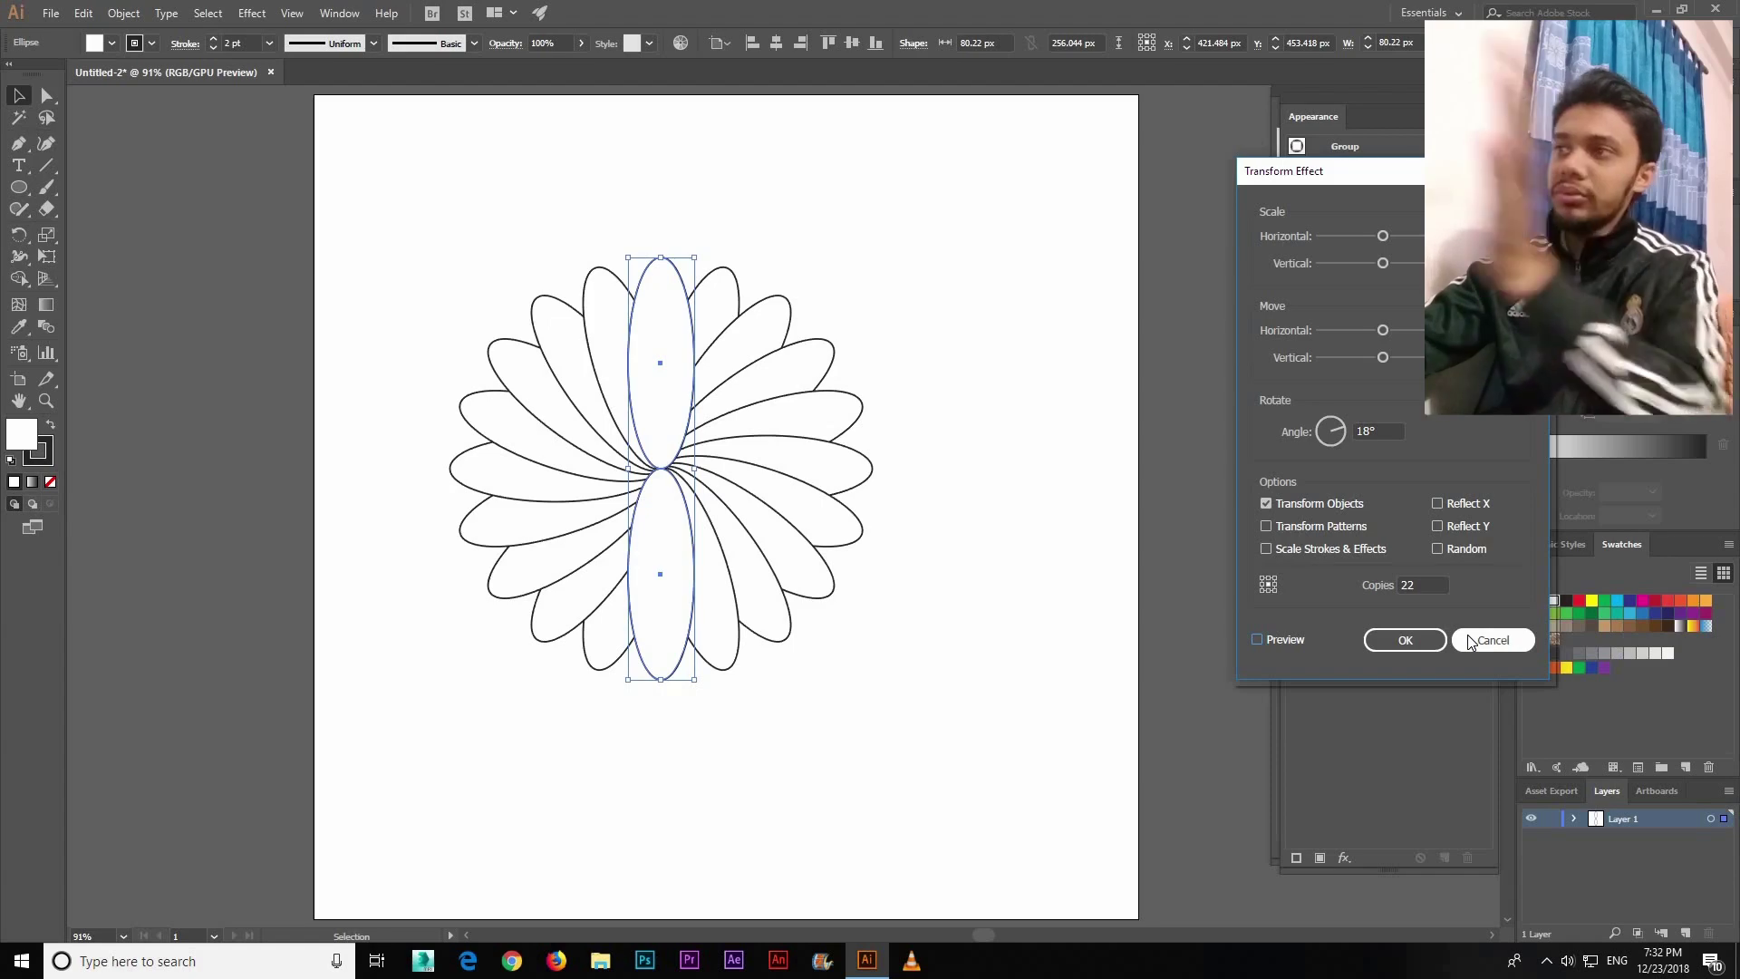
Step: Discard the ellipse flower and draw a small black circle with no stroke near the centre
key(Escape)
key(Delete)
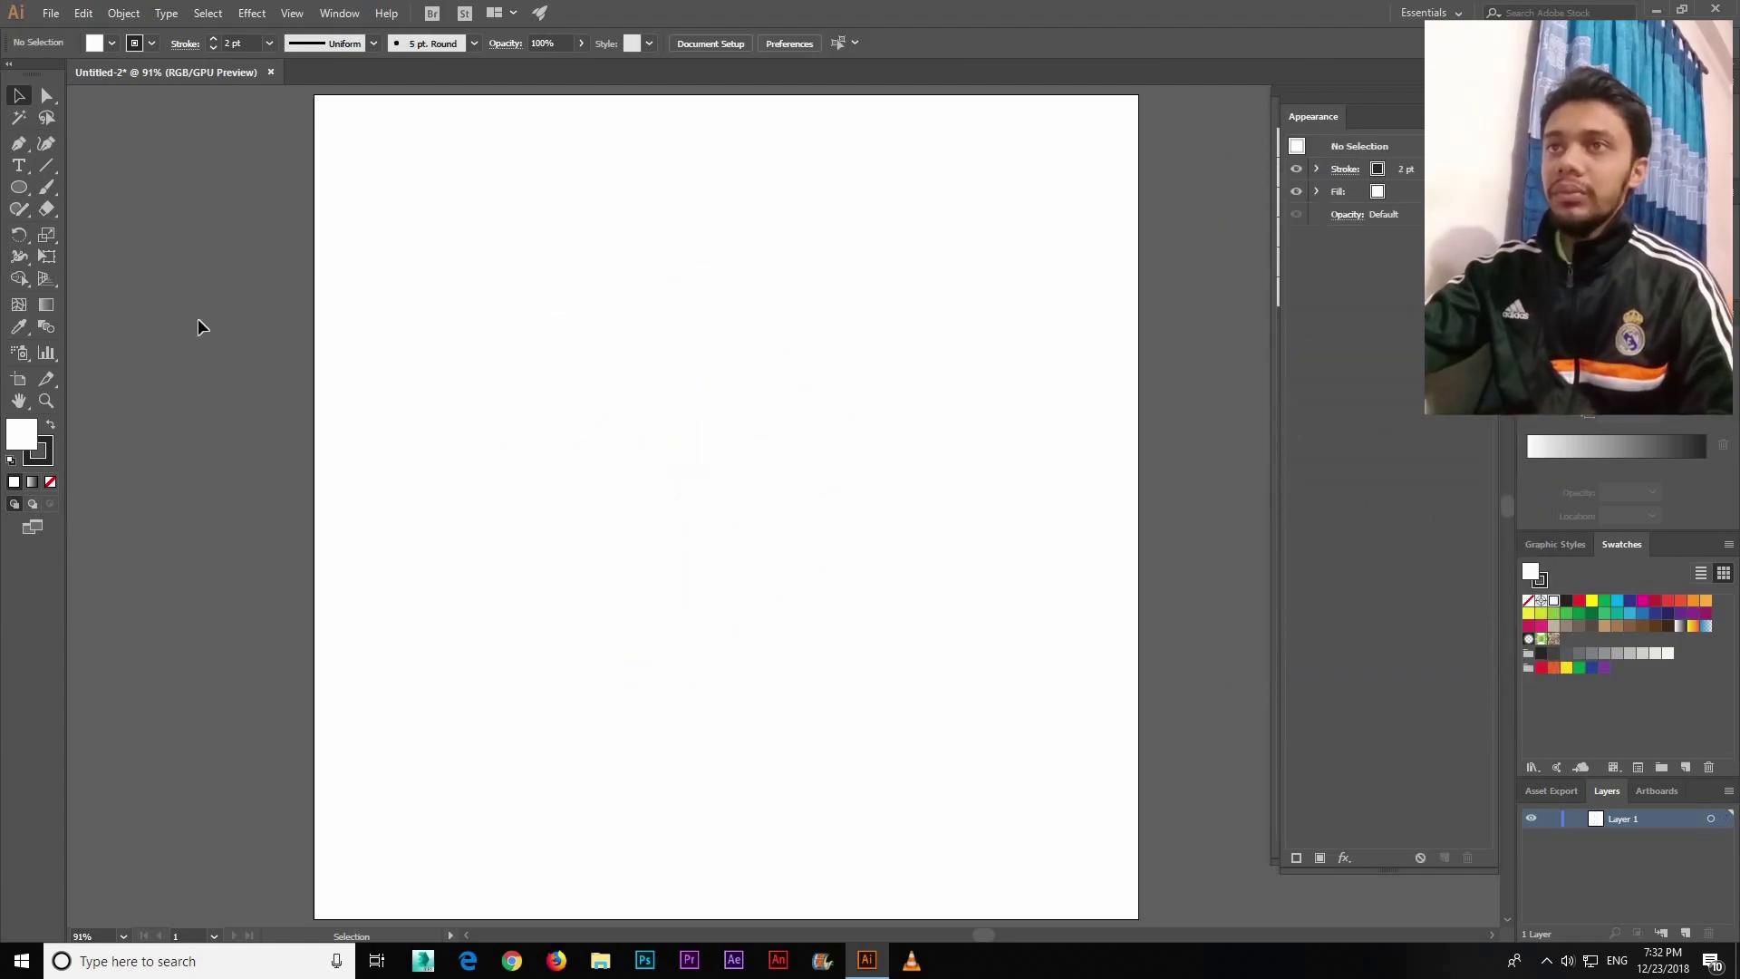
drag(17, 192, 86, 231)
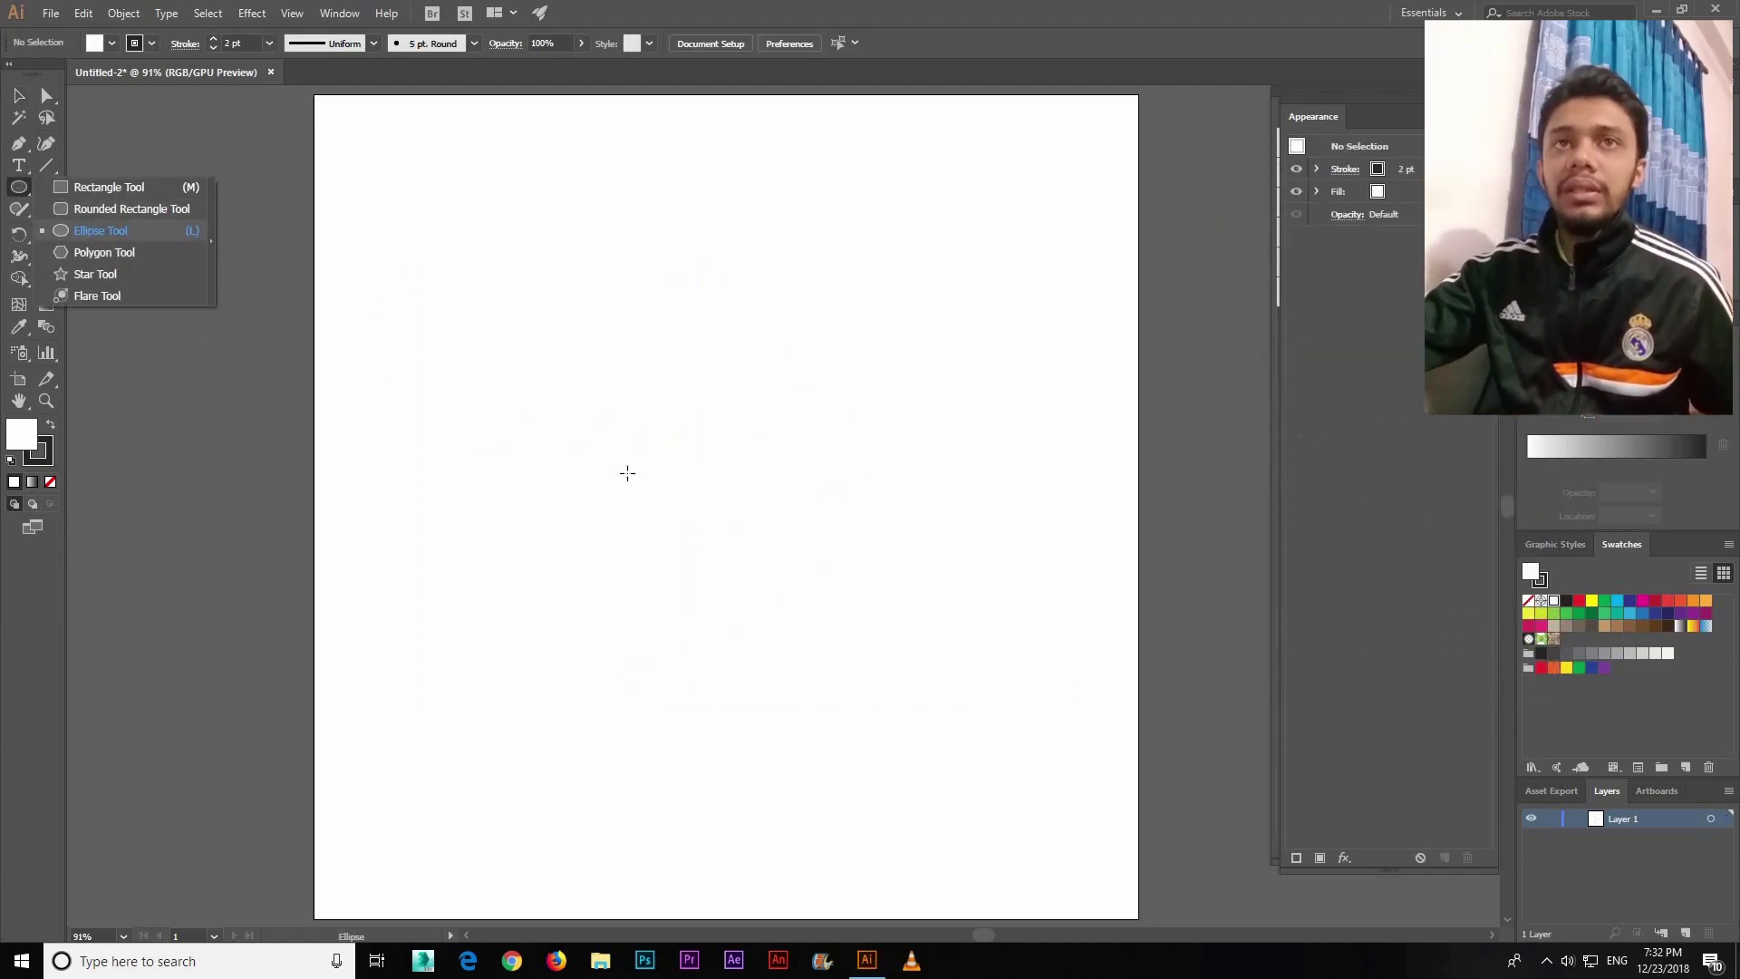
drag(642, 468, 687, 509)
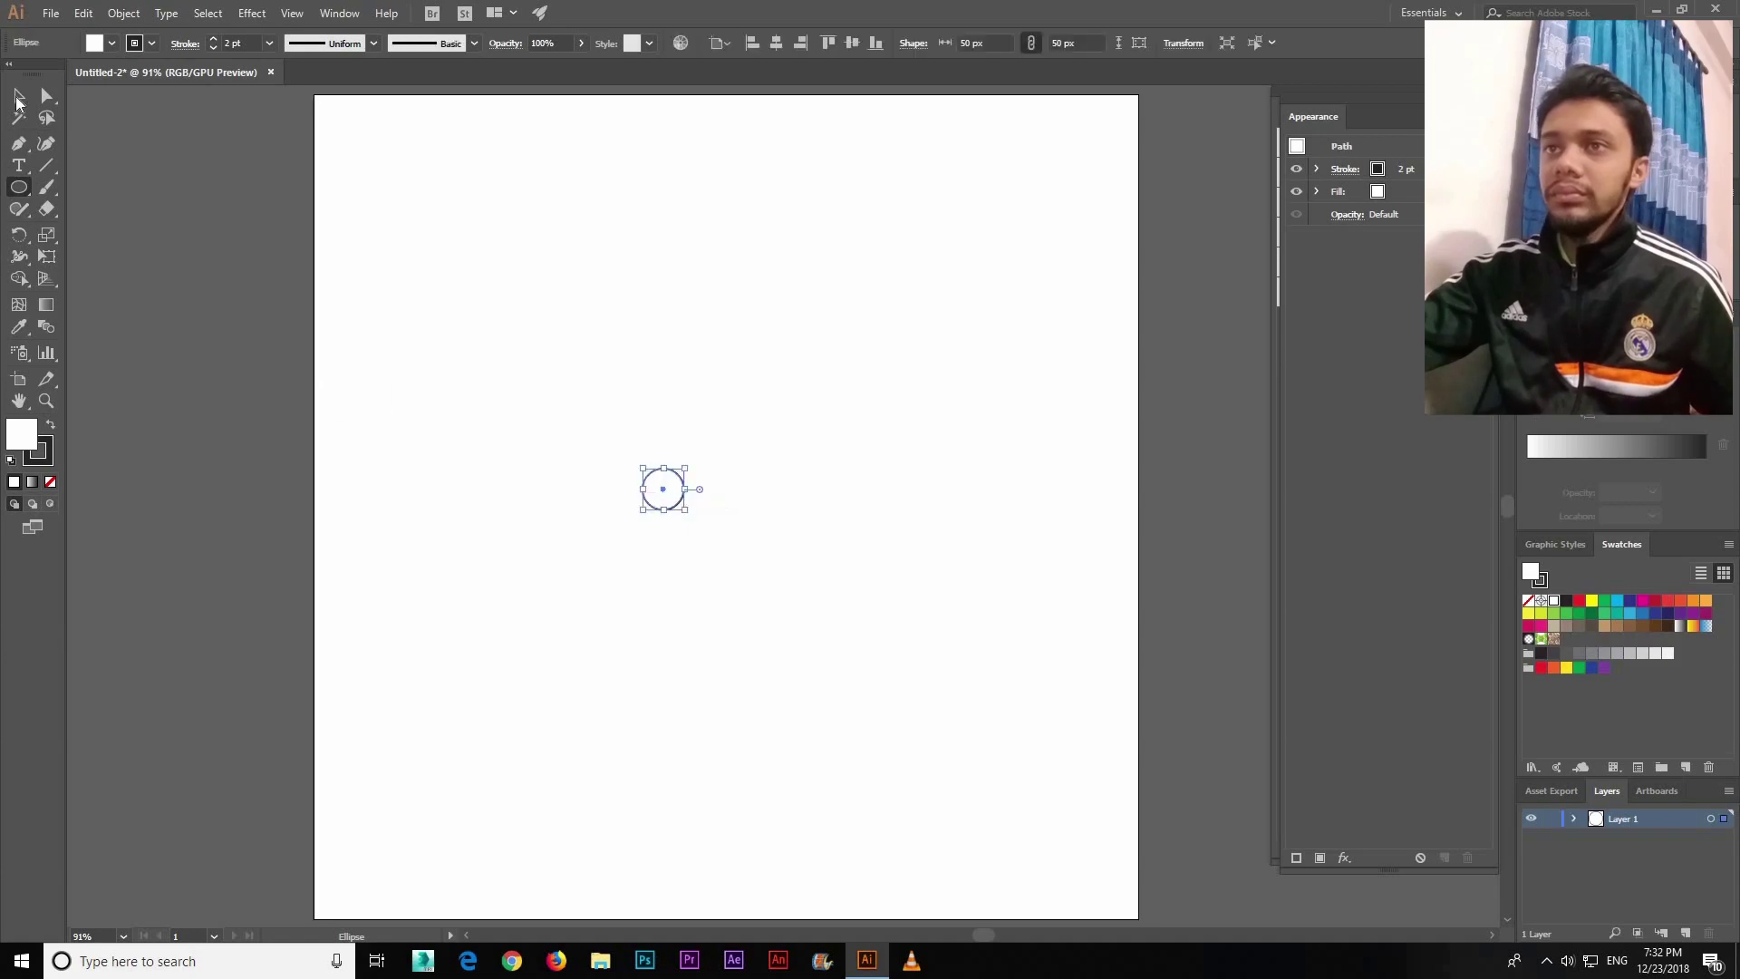
key(v)
key(shift+x)
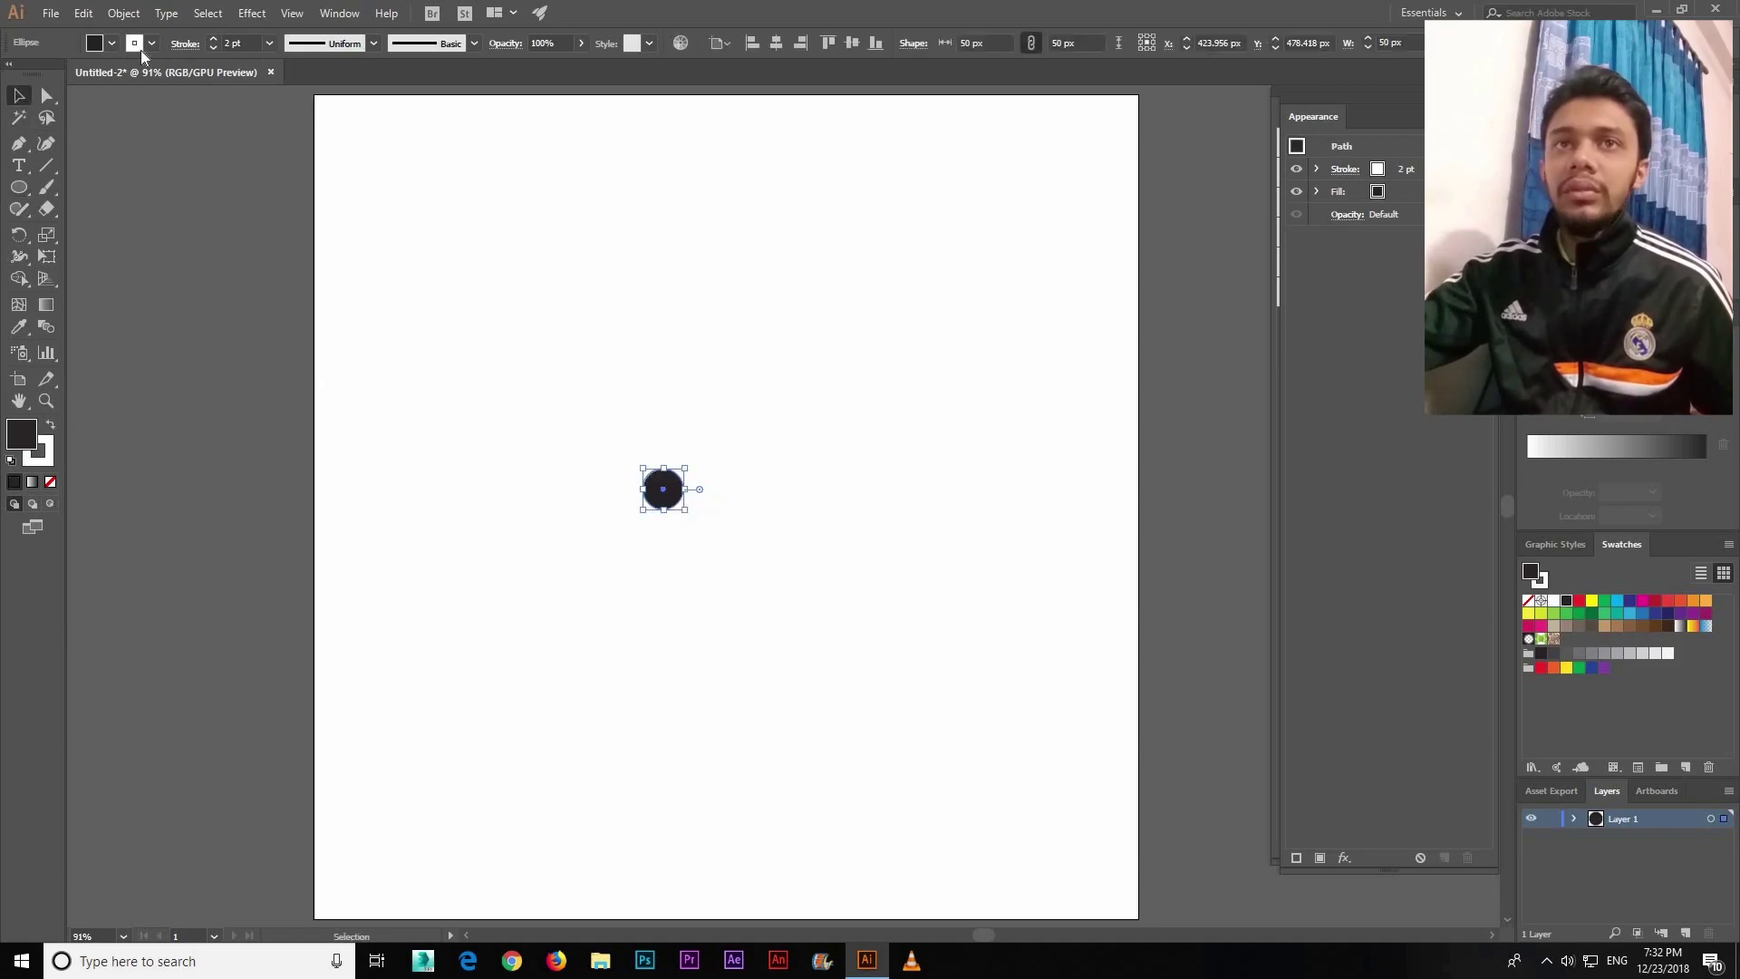
click(151, 43)
click(12, 74)
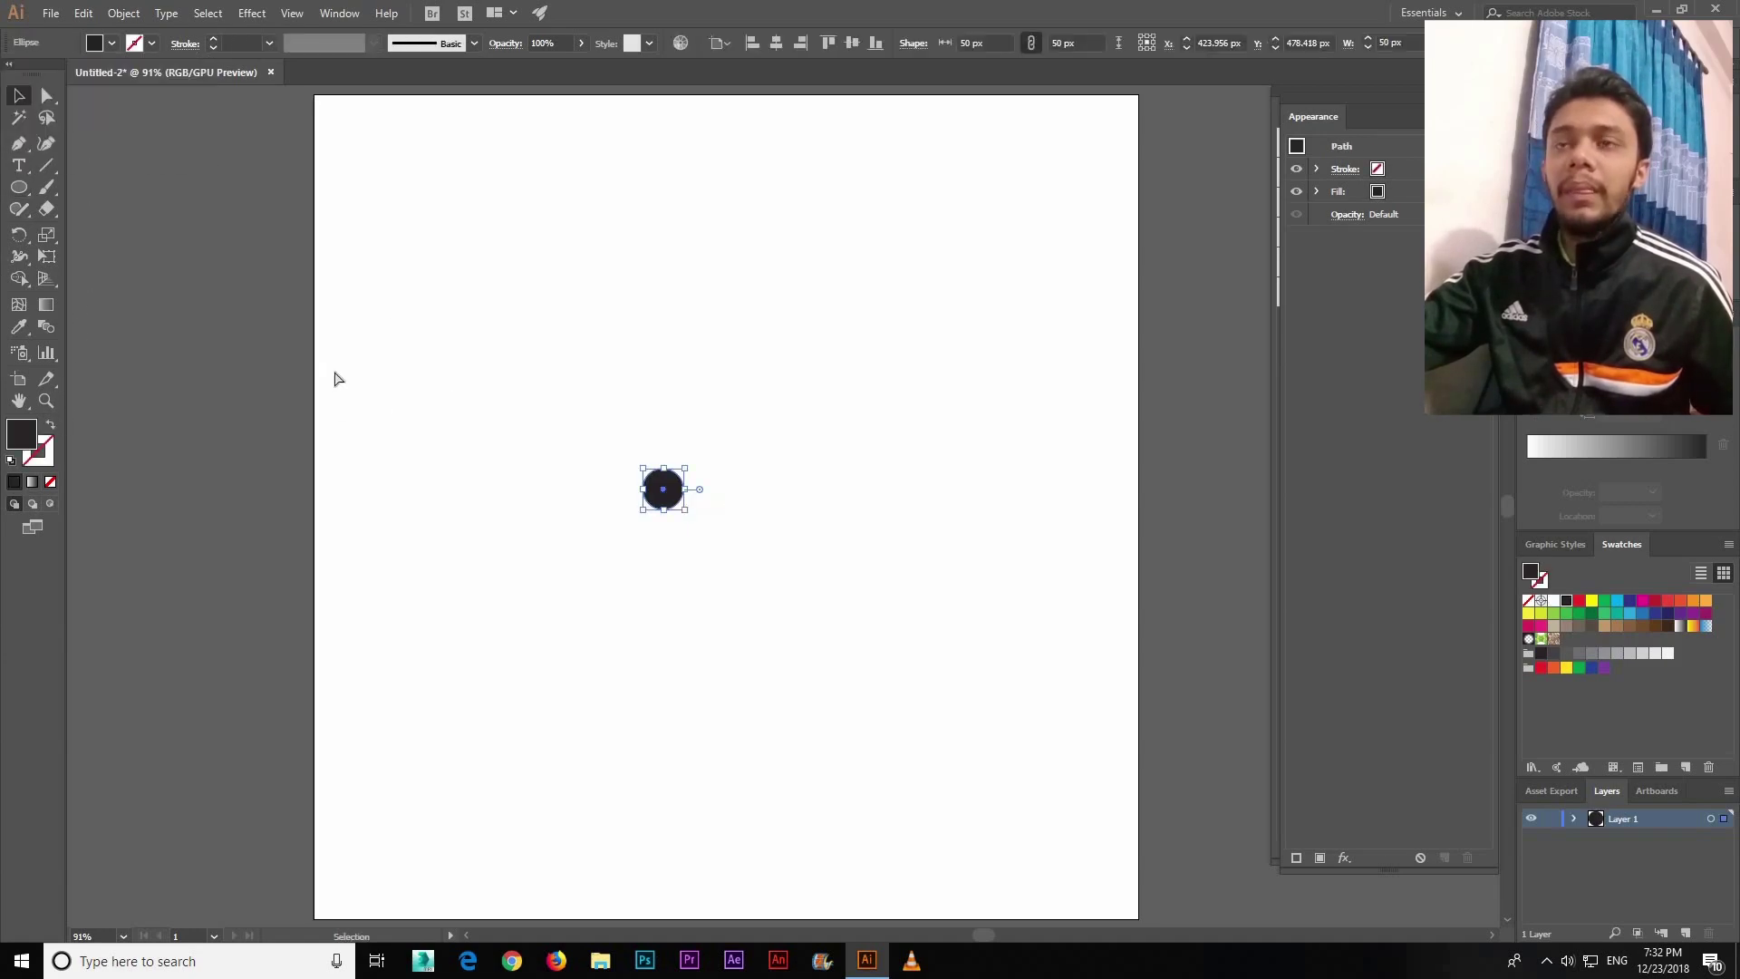
Step: Build concentric black and white rings from the circle and reposition them
click(363, 385)
click(682, 476)
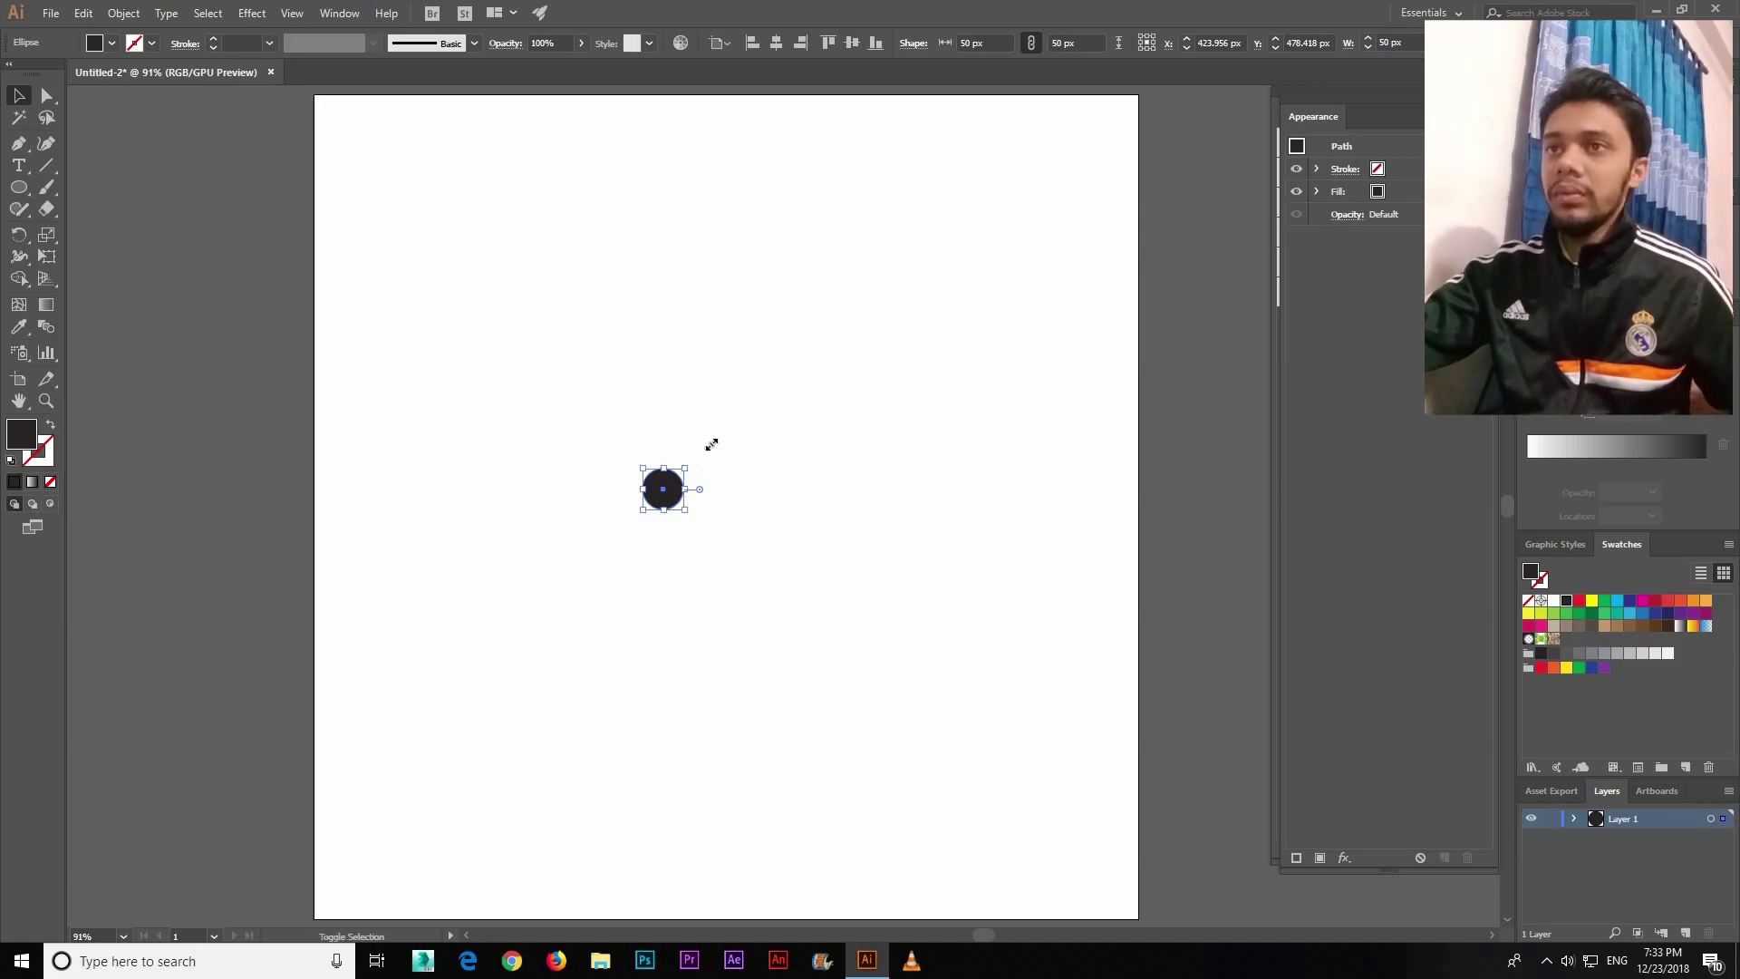
drag(711, 444, 691, 431)
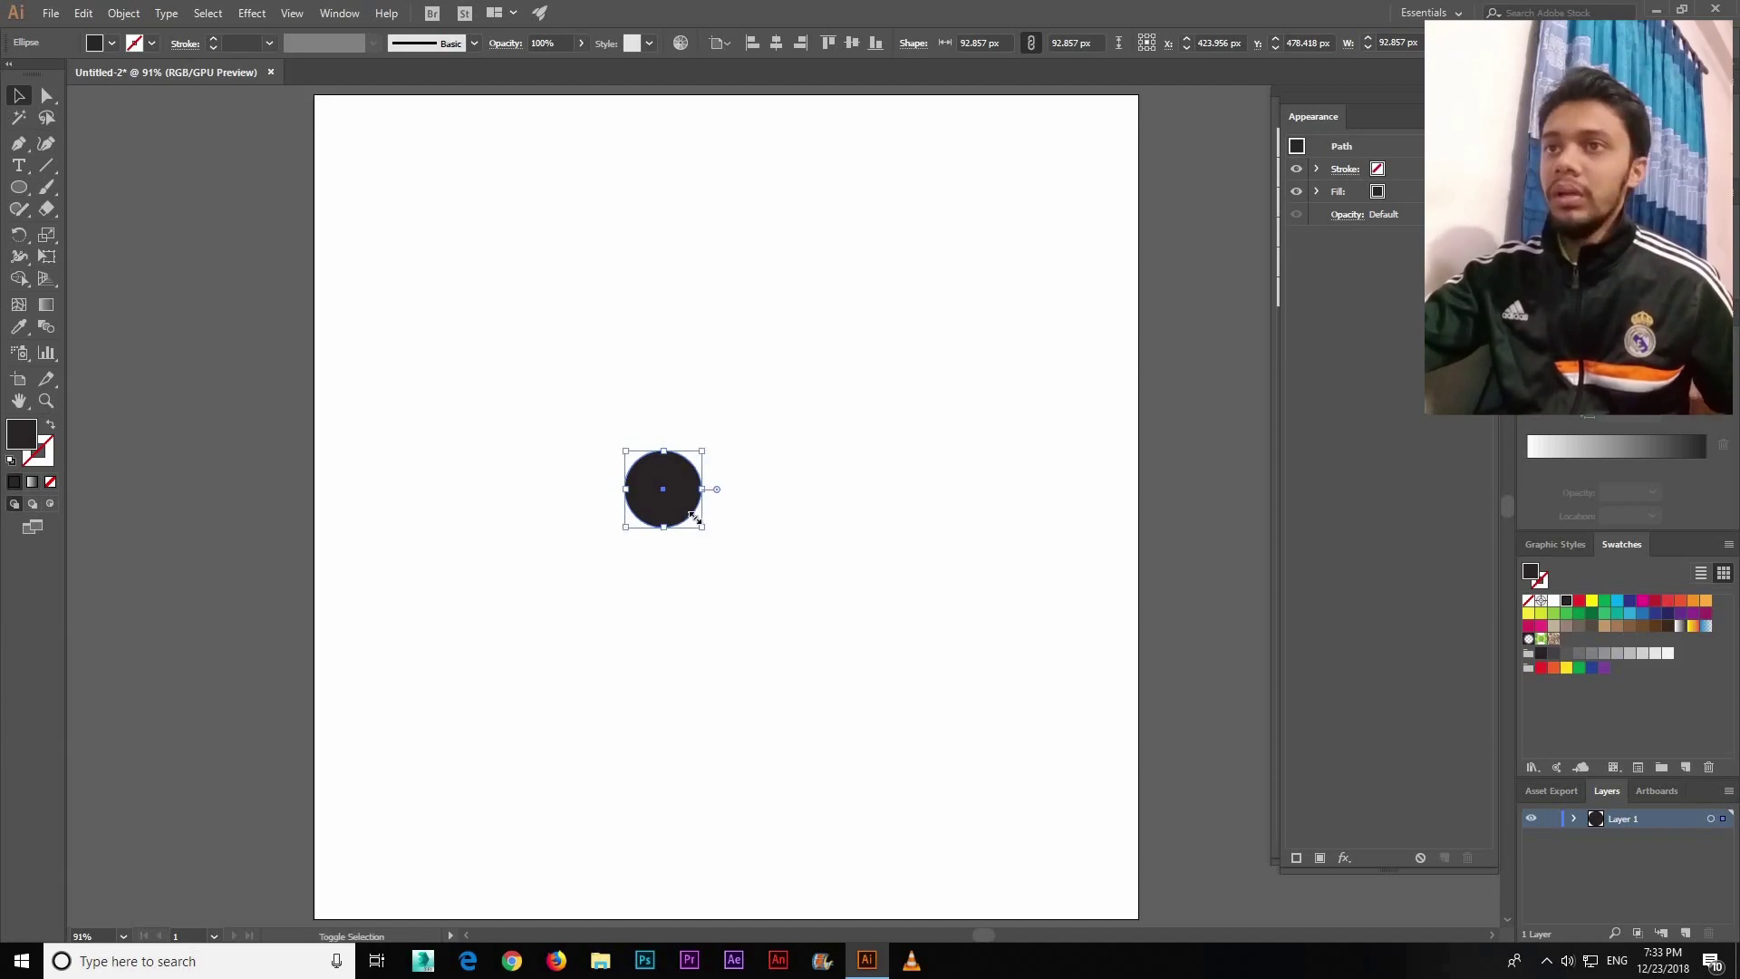
drag(704, 525, 700, 486)
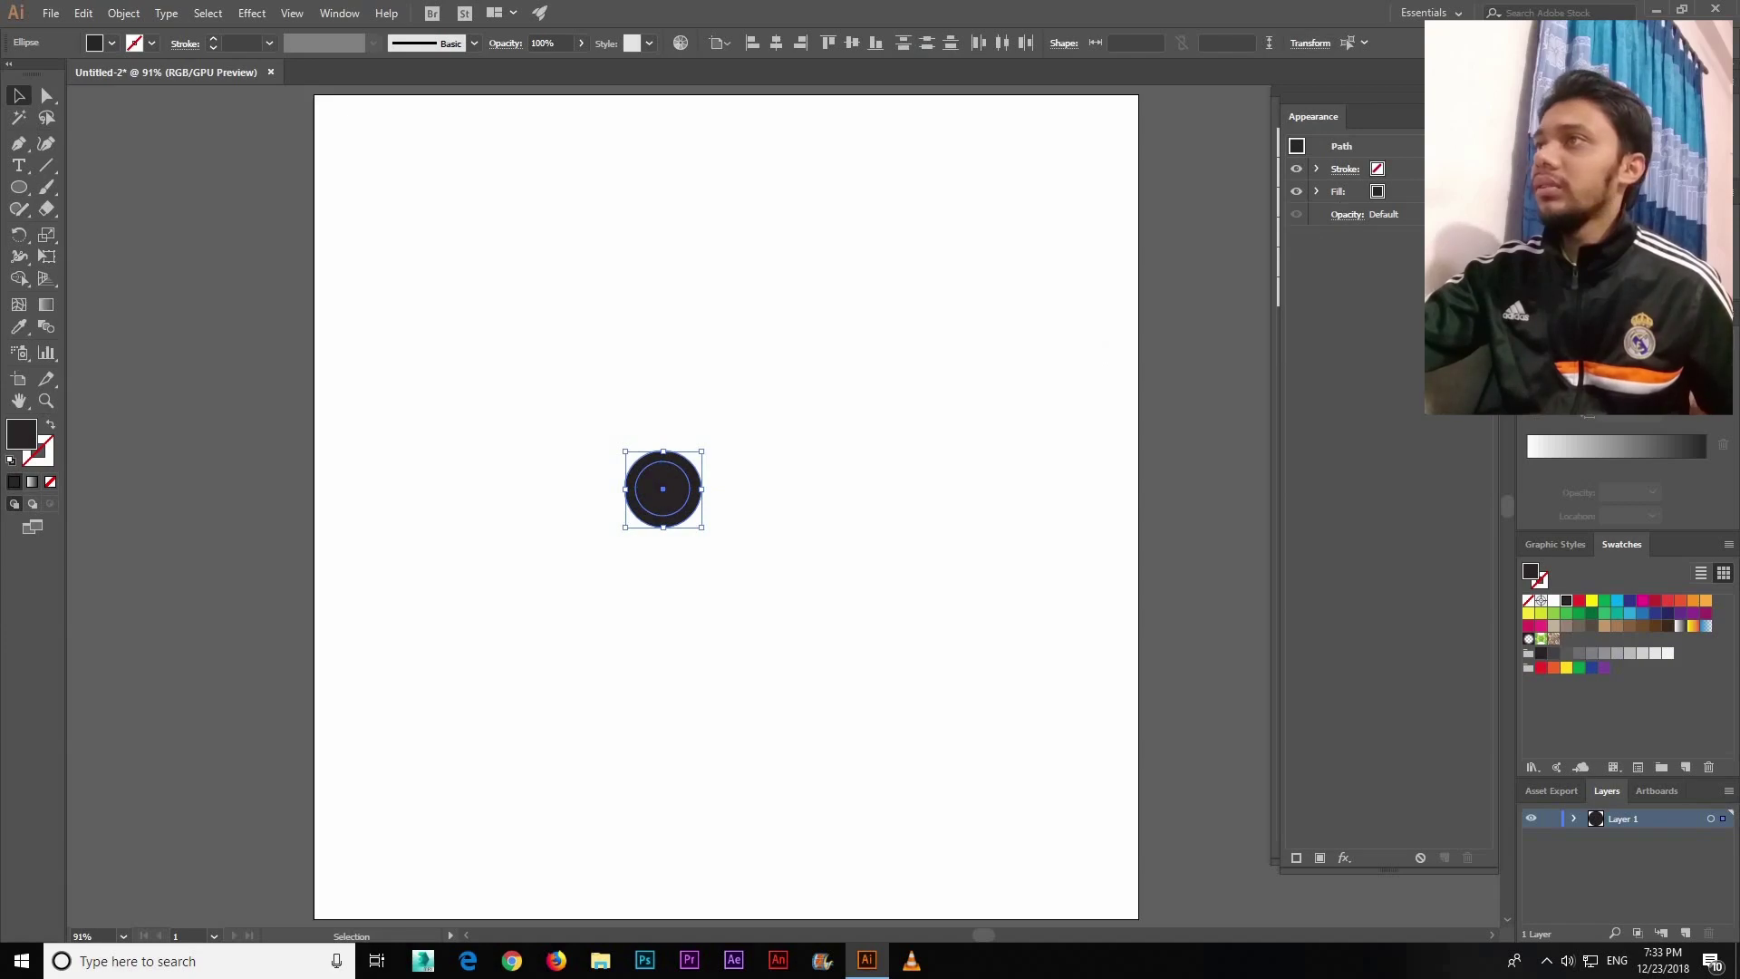
click(805, 497)
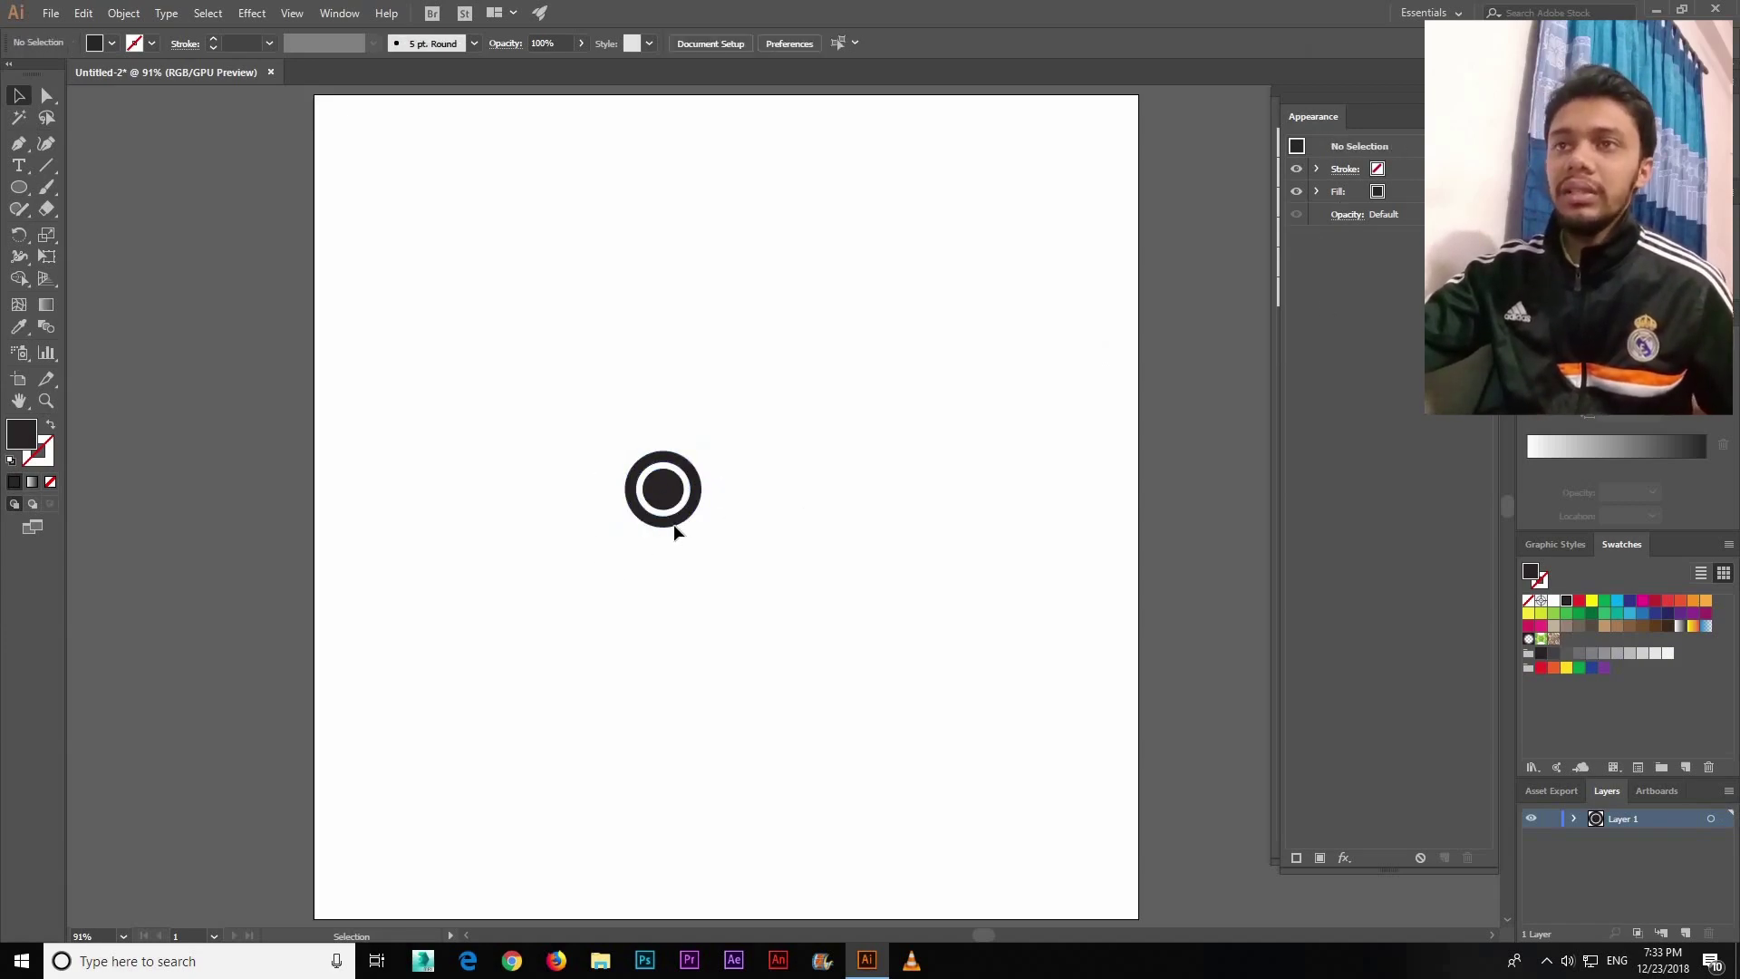
click(673, 524)
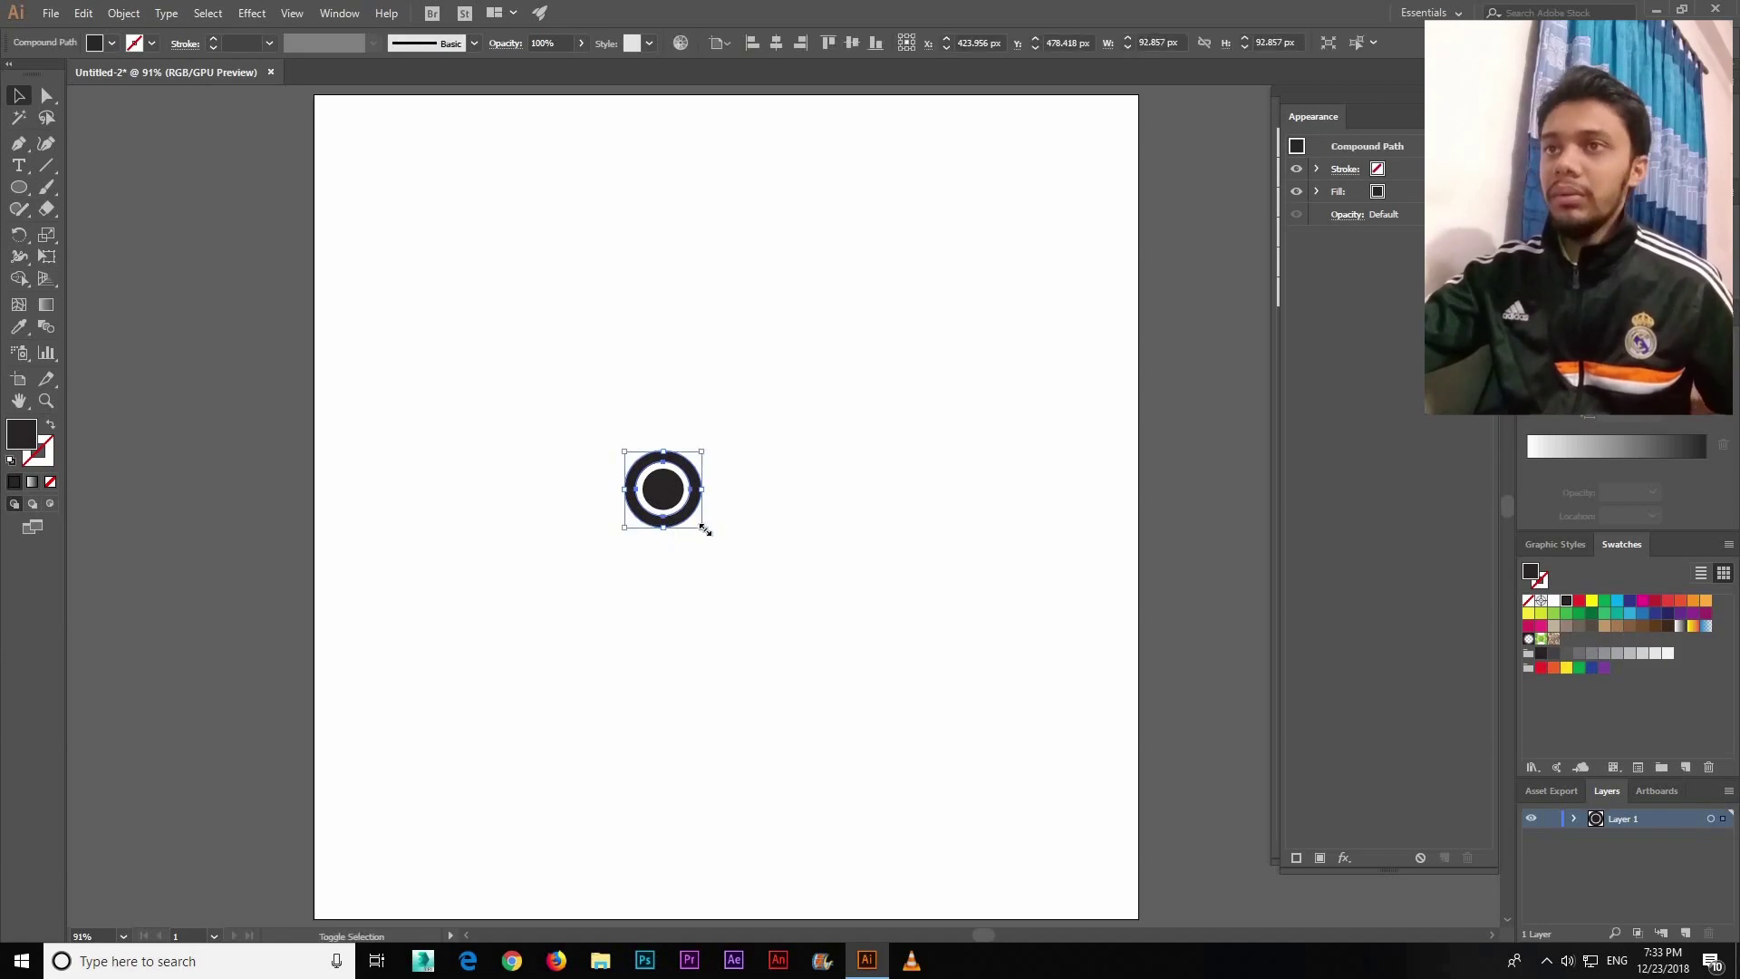
drag(736, 552, 749, 600)
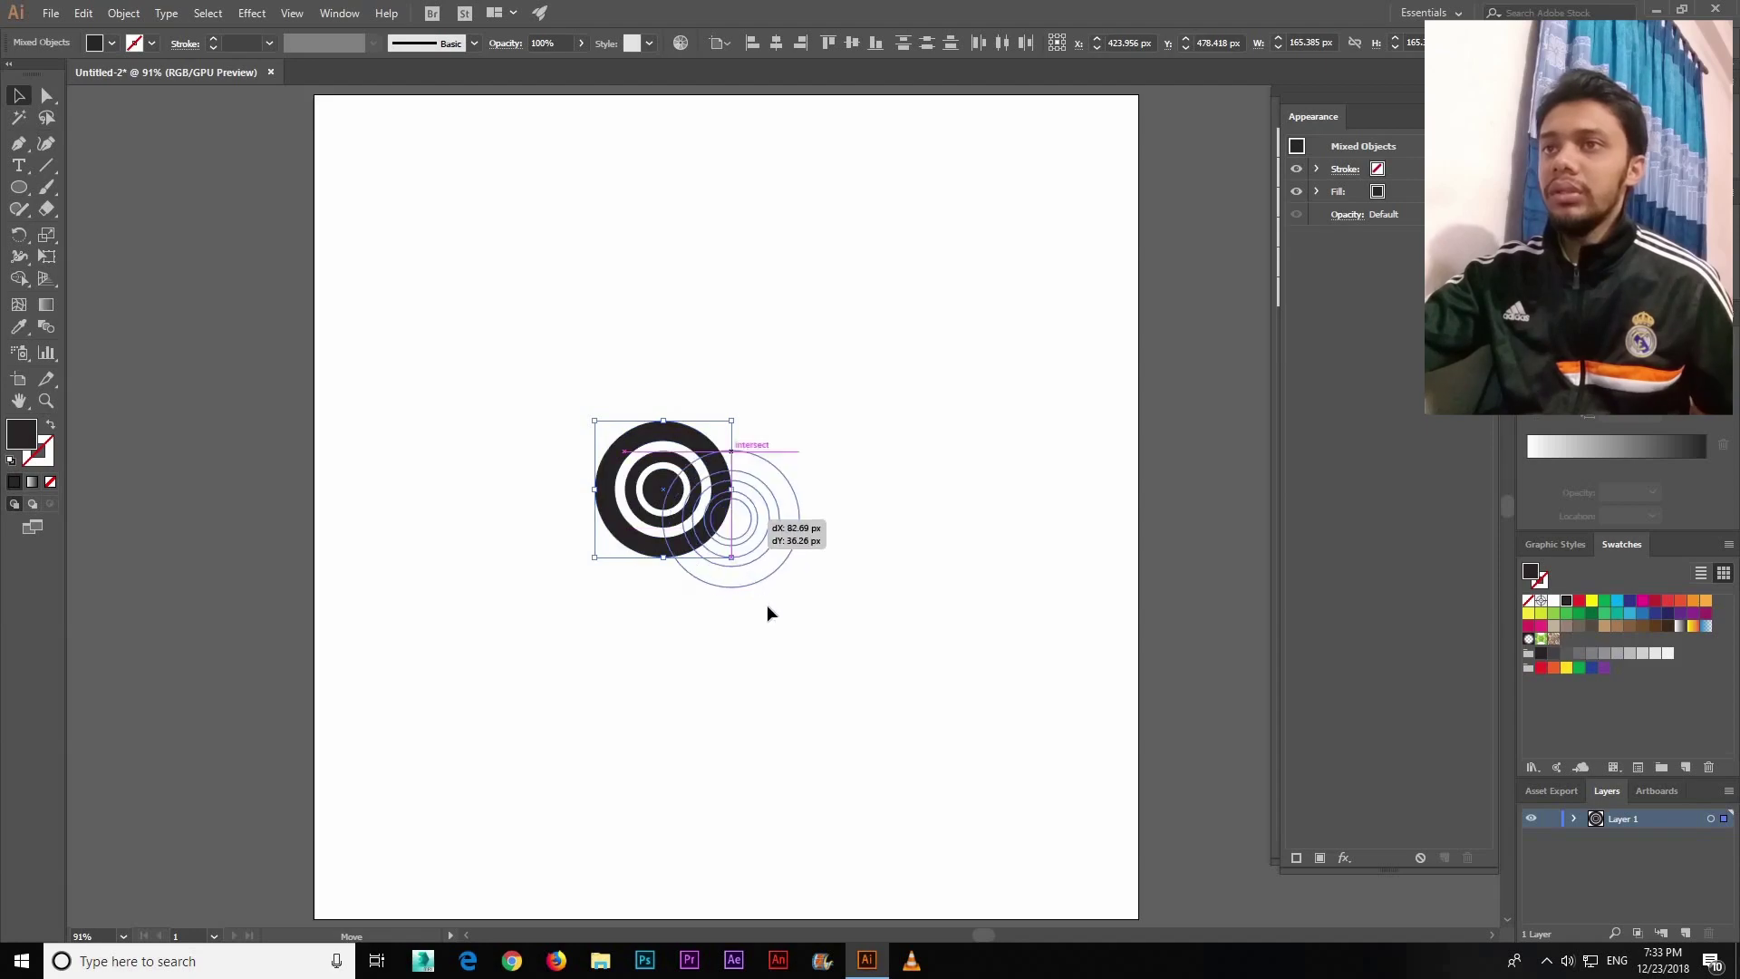
drag(630, 456, 697, 476)
click(710, 436)
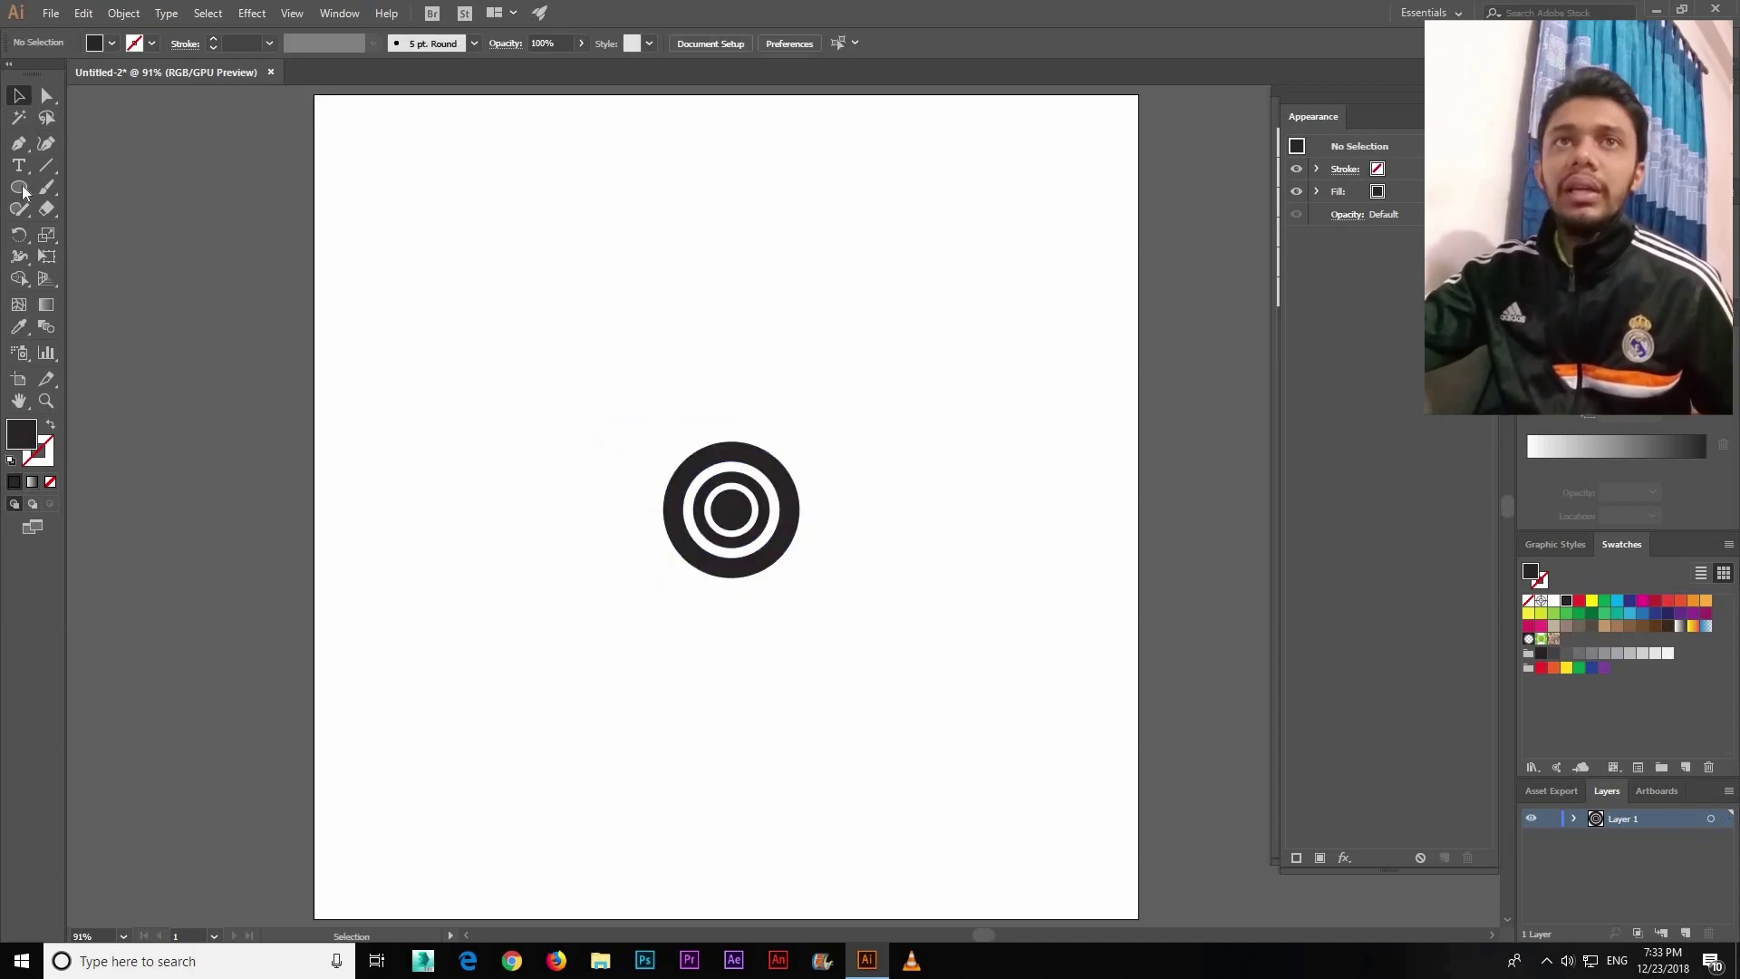
Step: Make a leaf from the intersection of two overlapping circles and stand it upright above the rings
drag(22, 185, 79, 222)
drag(359, 246, 468, 355)
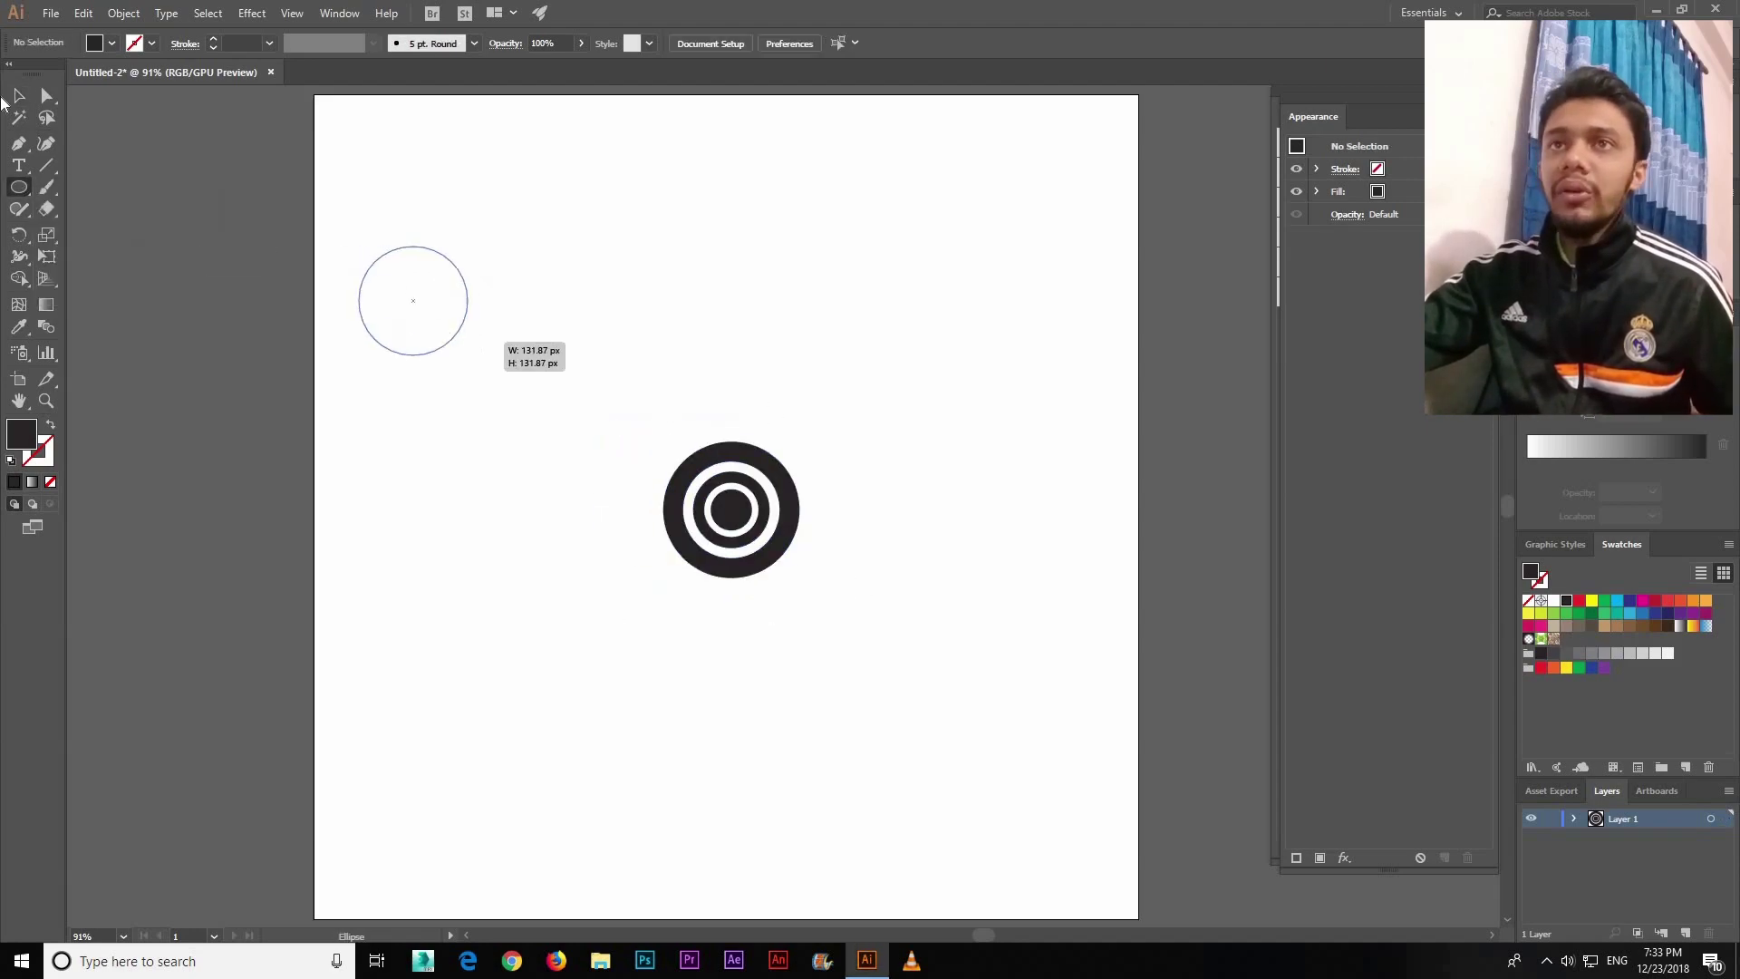
key(v)
drag(460, 289, 508, 372)
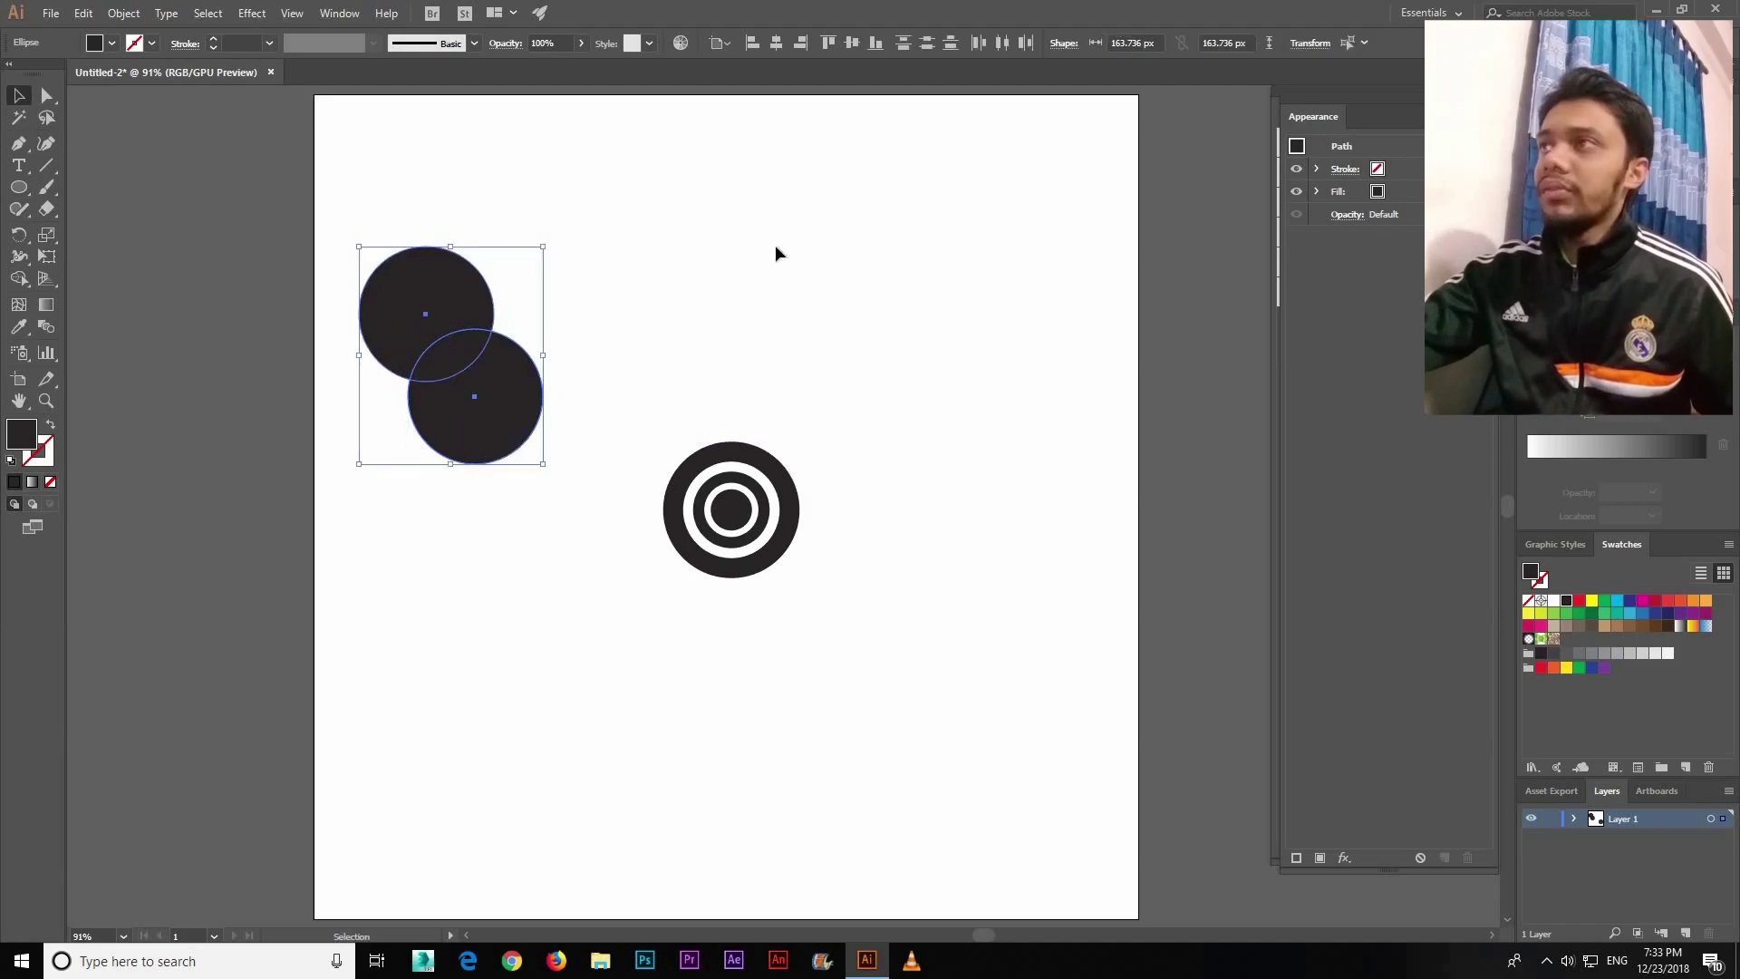
key(ctrl+shift+i)
mouse_move(451, 355)
mouse_down()
mouse_move(767, 298)
mouse_move(822, 270)
mouse_move(765, 308)
mouse_move(731, 372)
mouse_up()
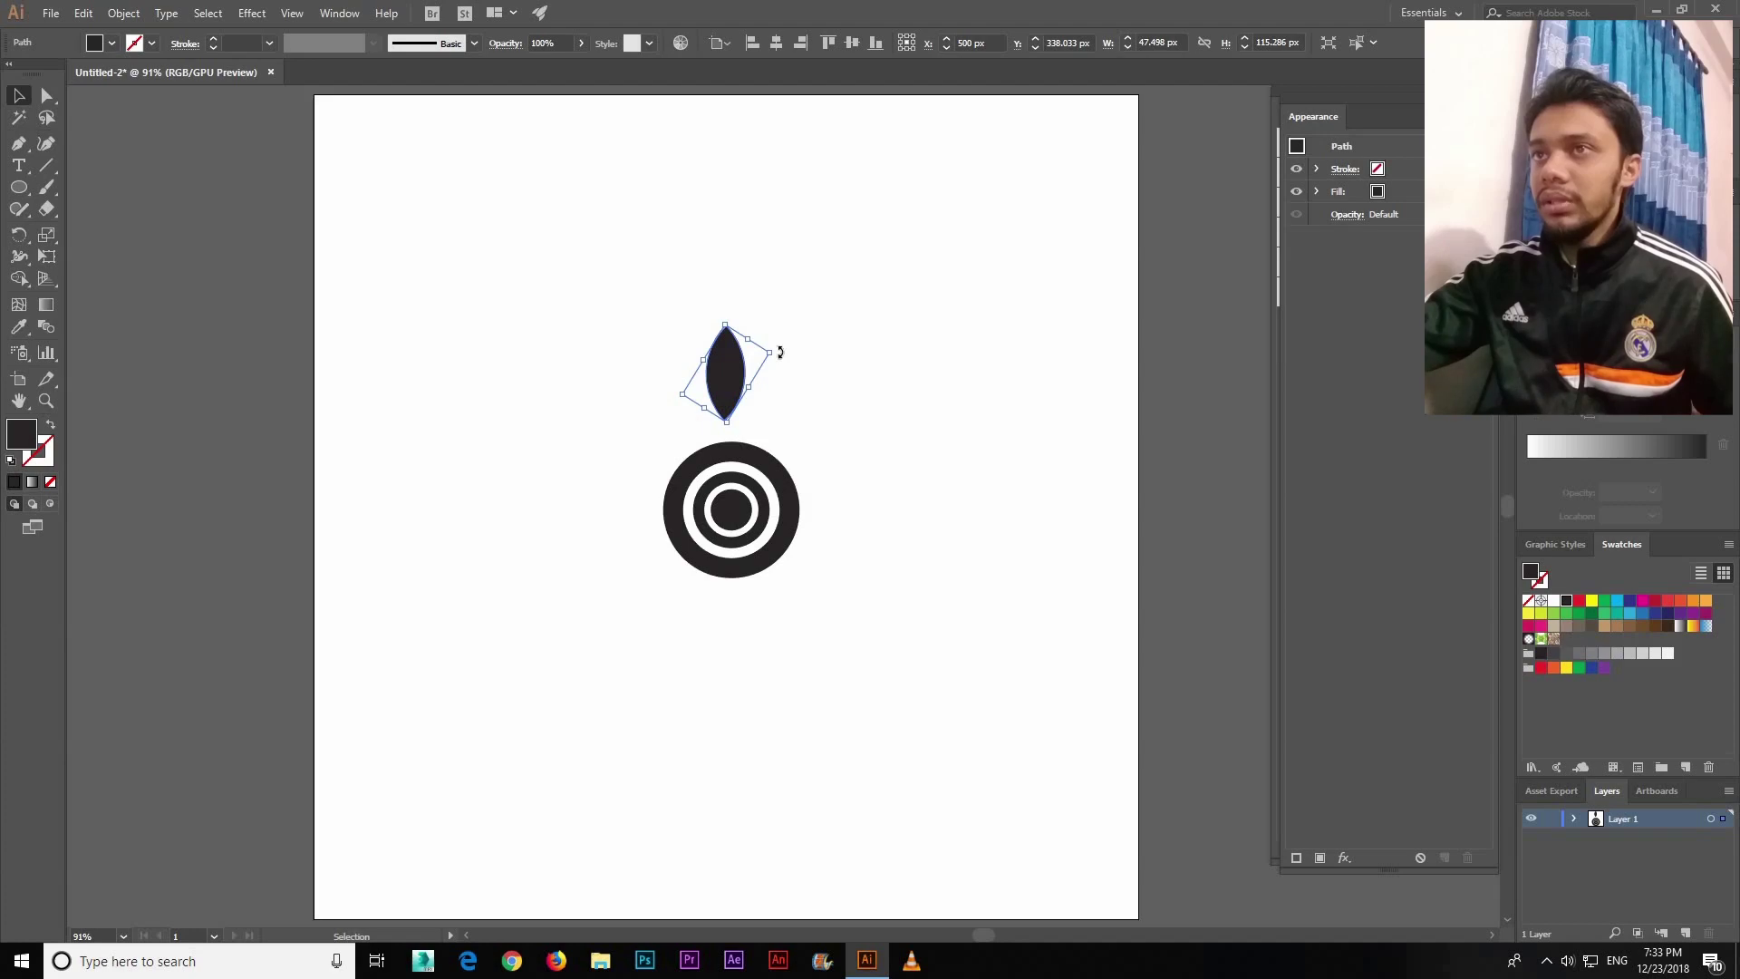
drag(779, 352, 777, 348)
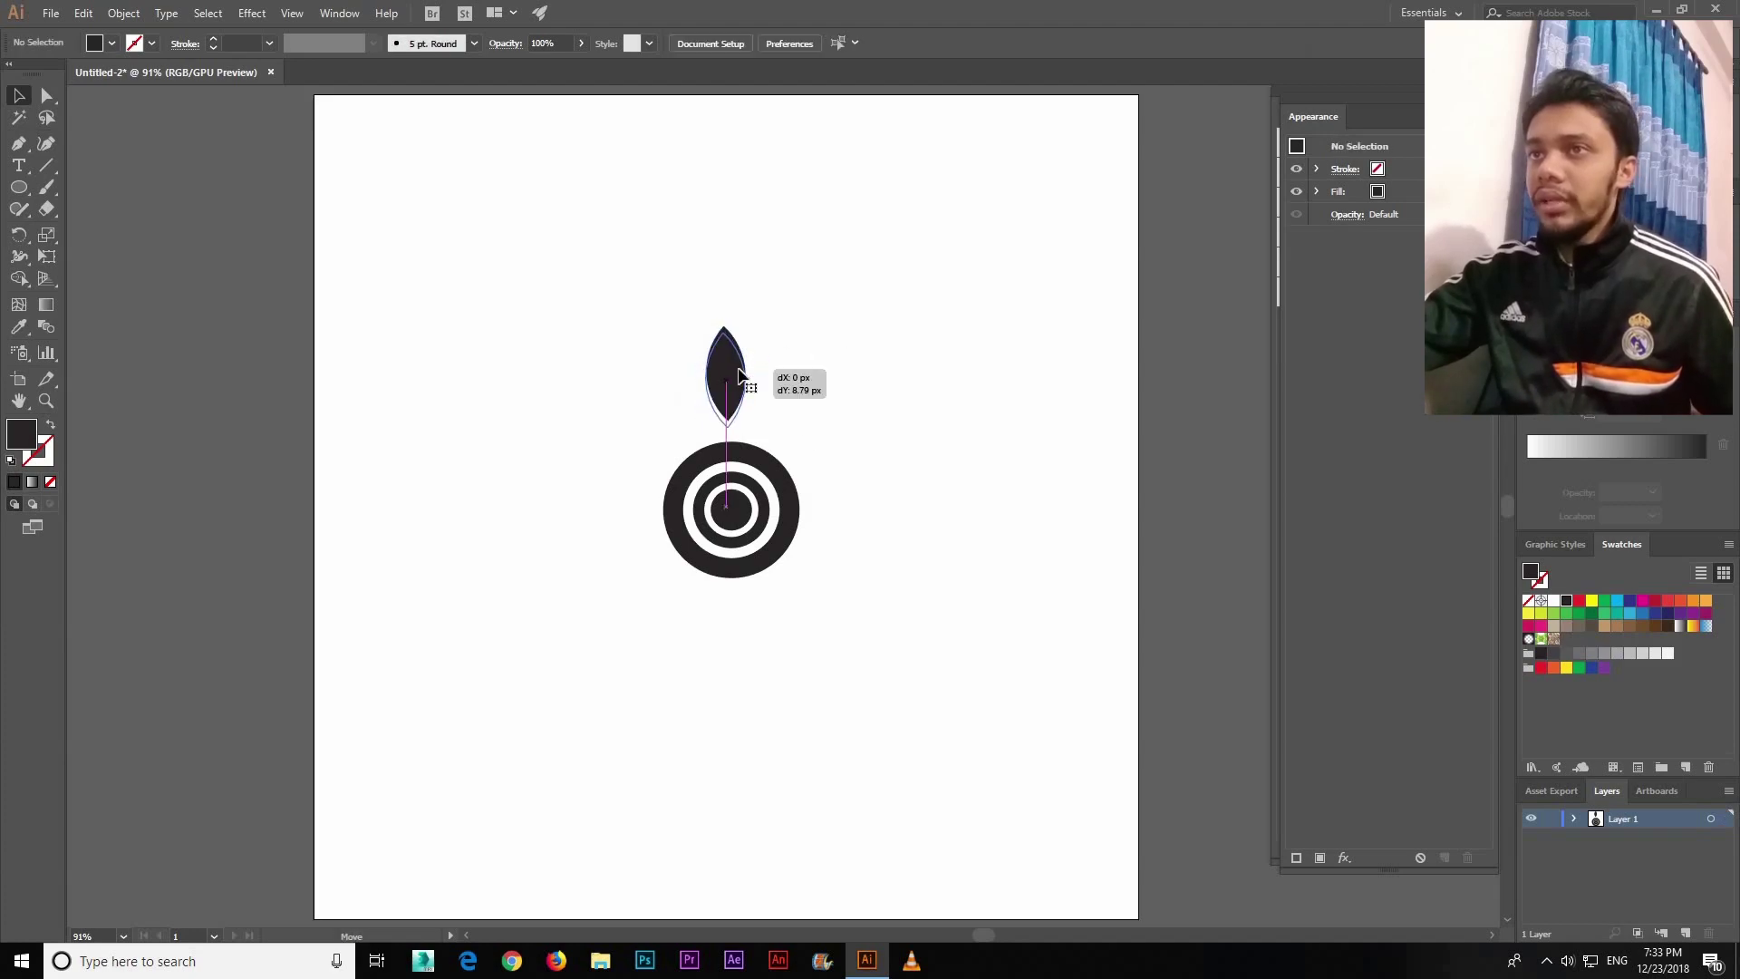
Step: Try a copy of the leaf below the rings, undo it, and readjust the leaf's rotation
click(834, 453)
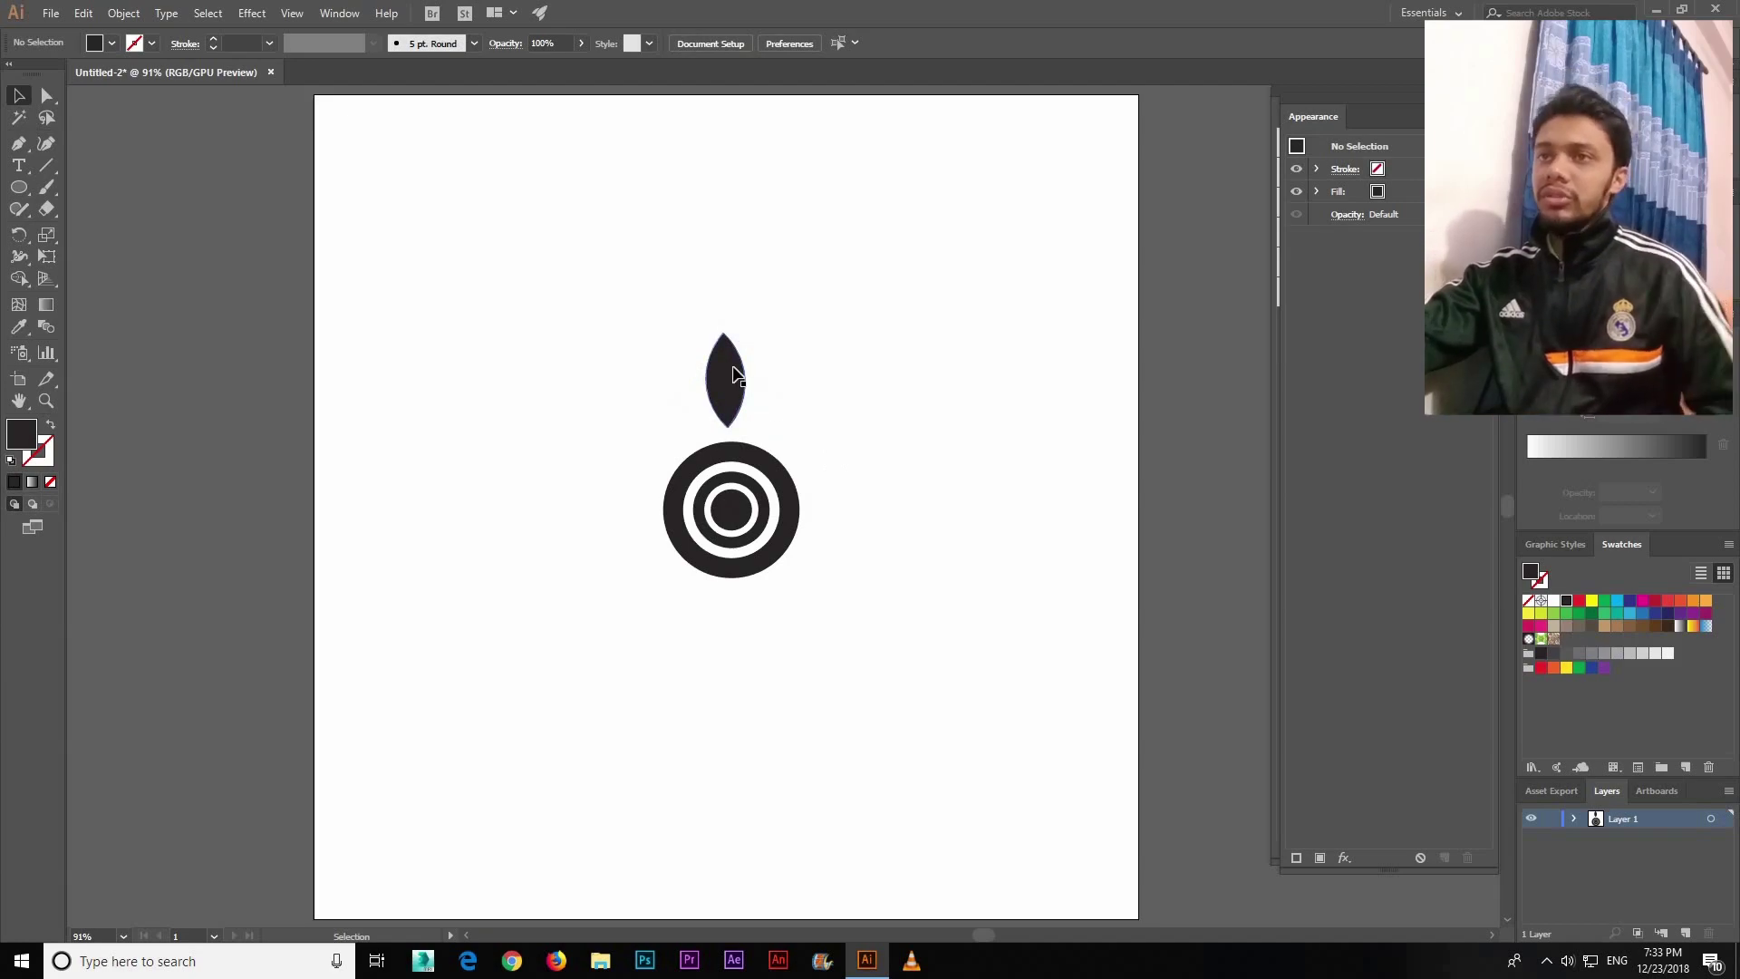
click(728, 386)
drag(728, 380, 761, 633)
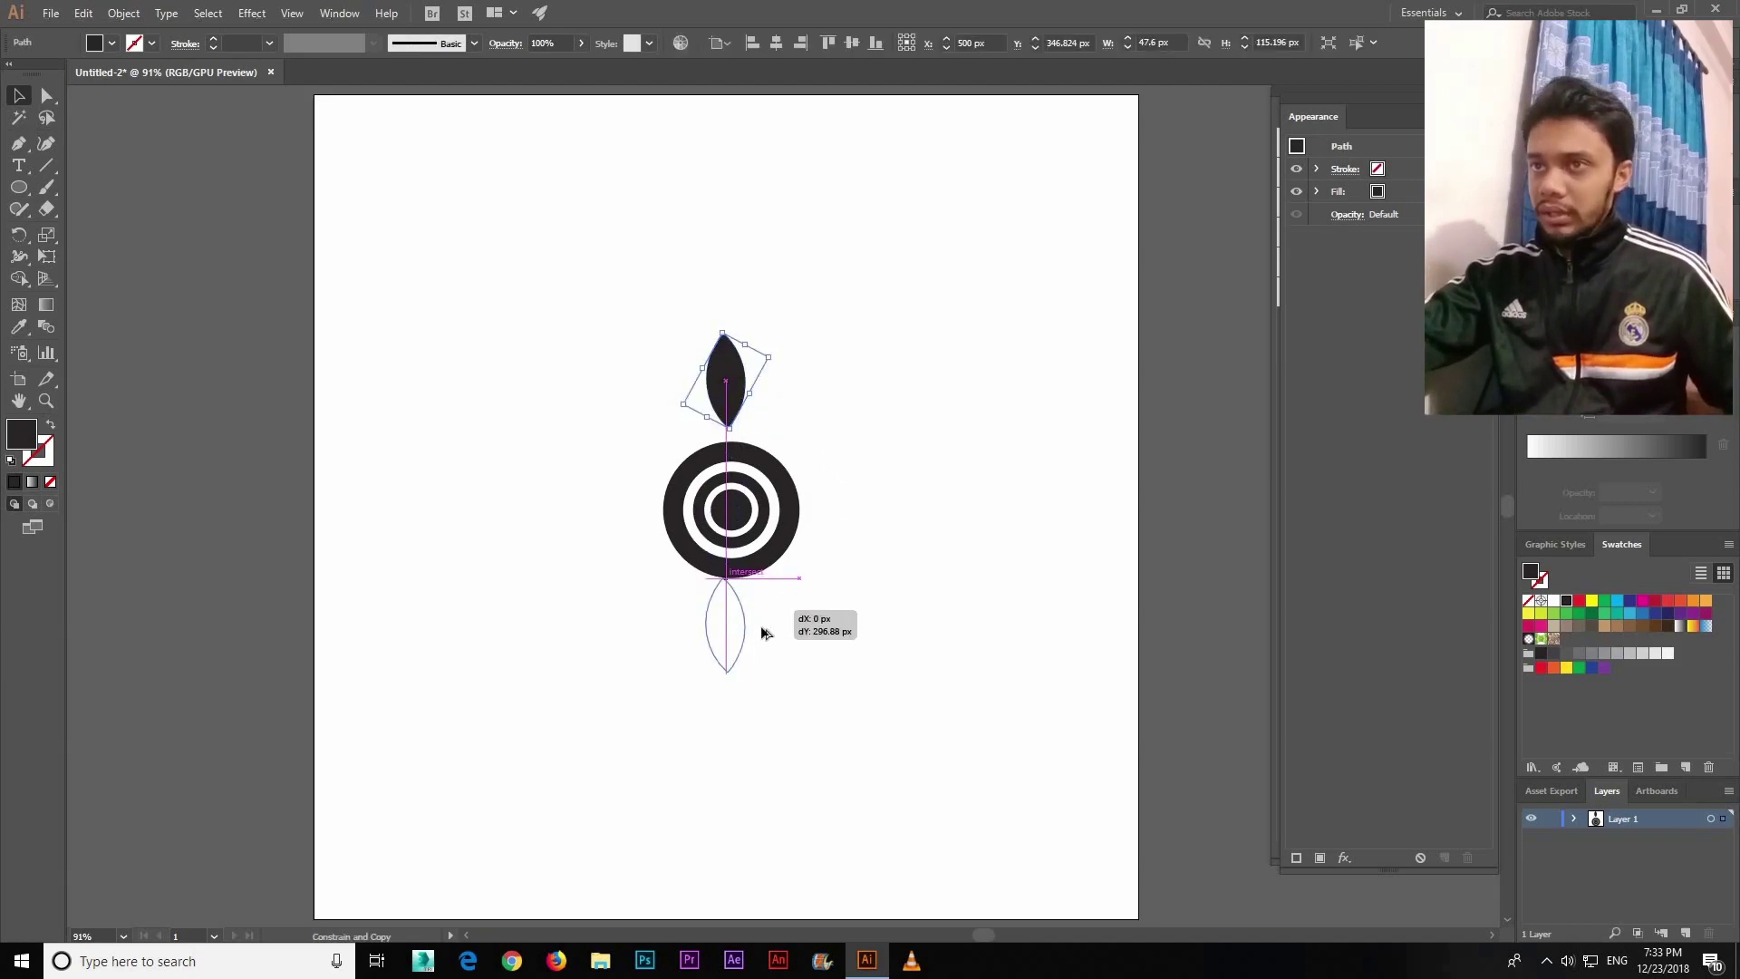
key(a)
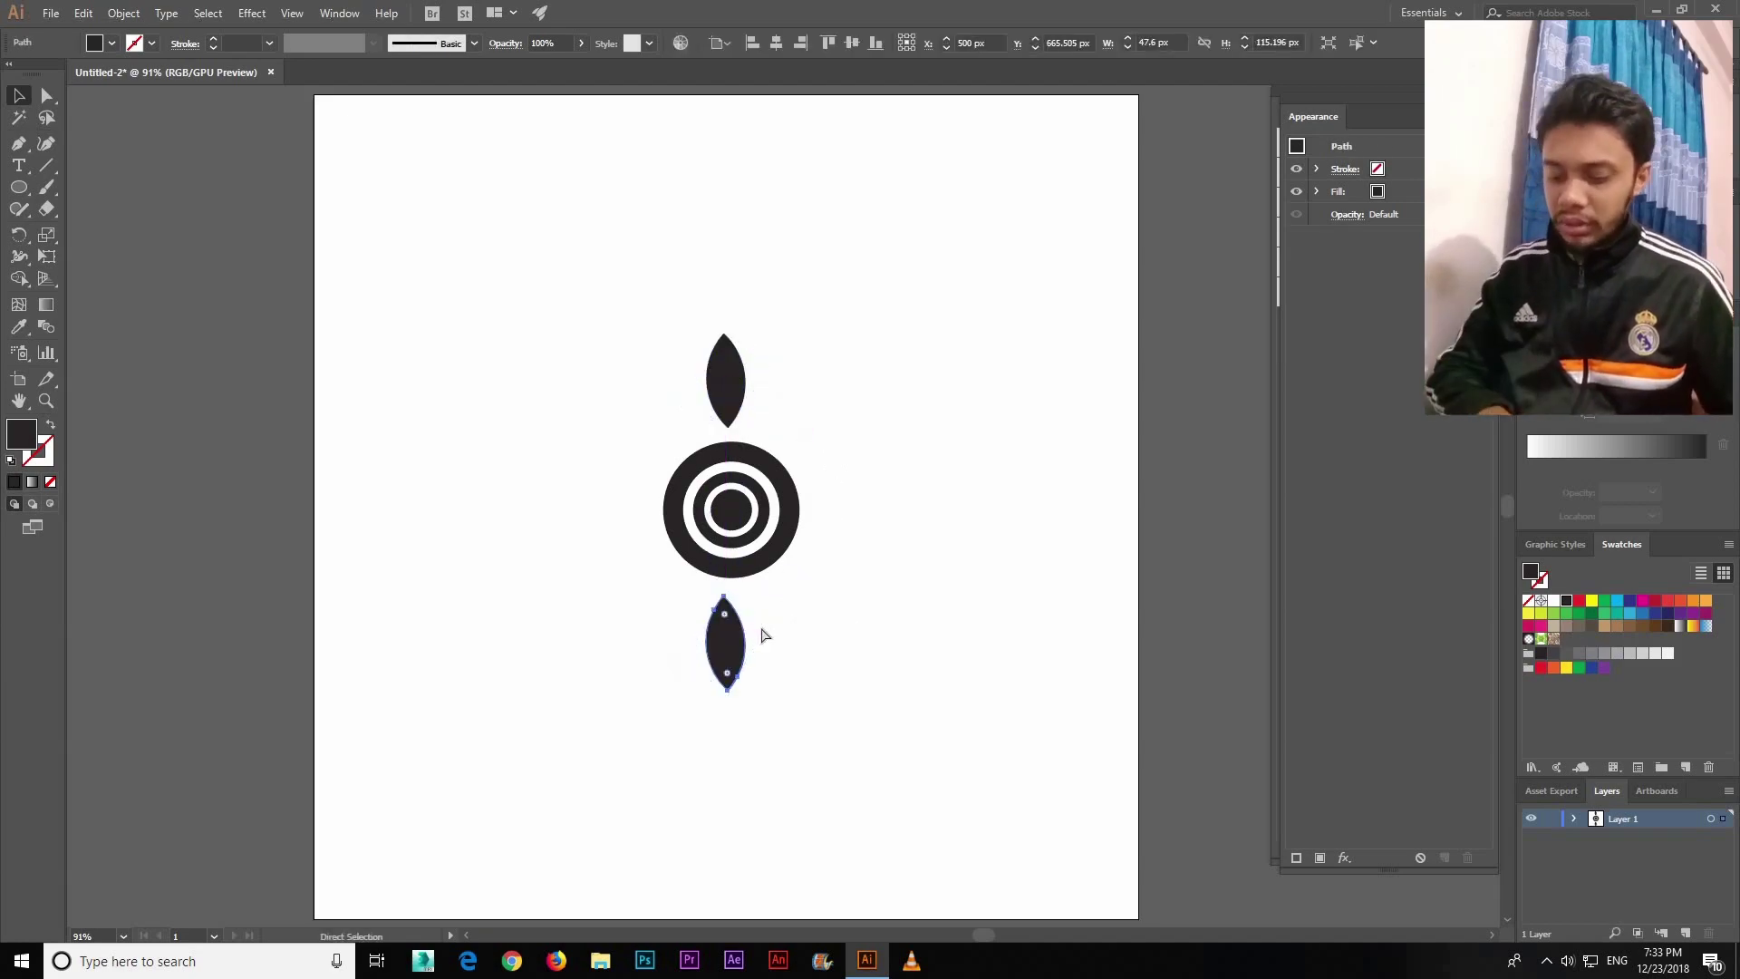
key(v)
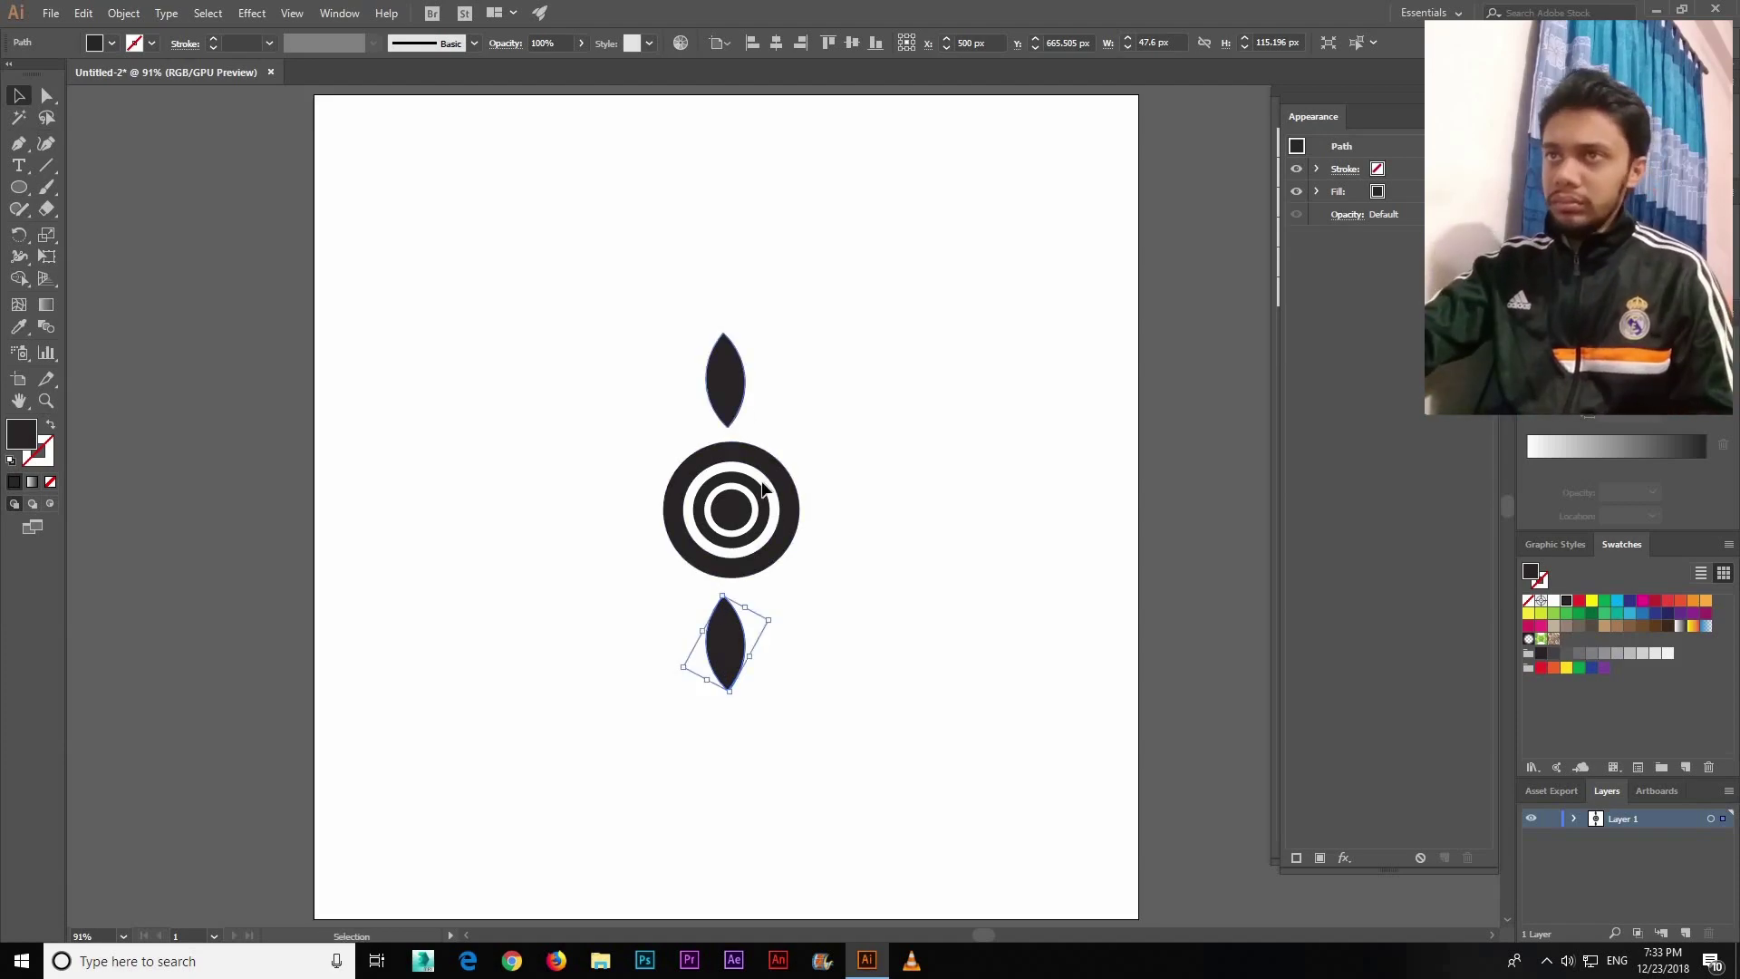
key(ctrl+z)
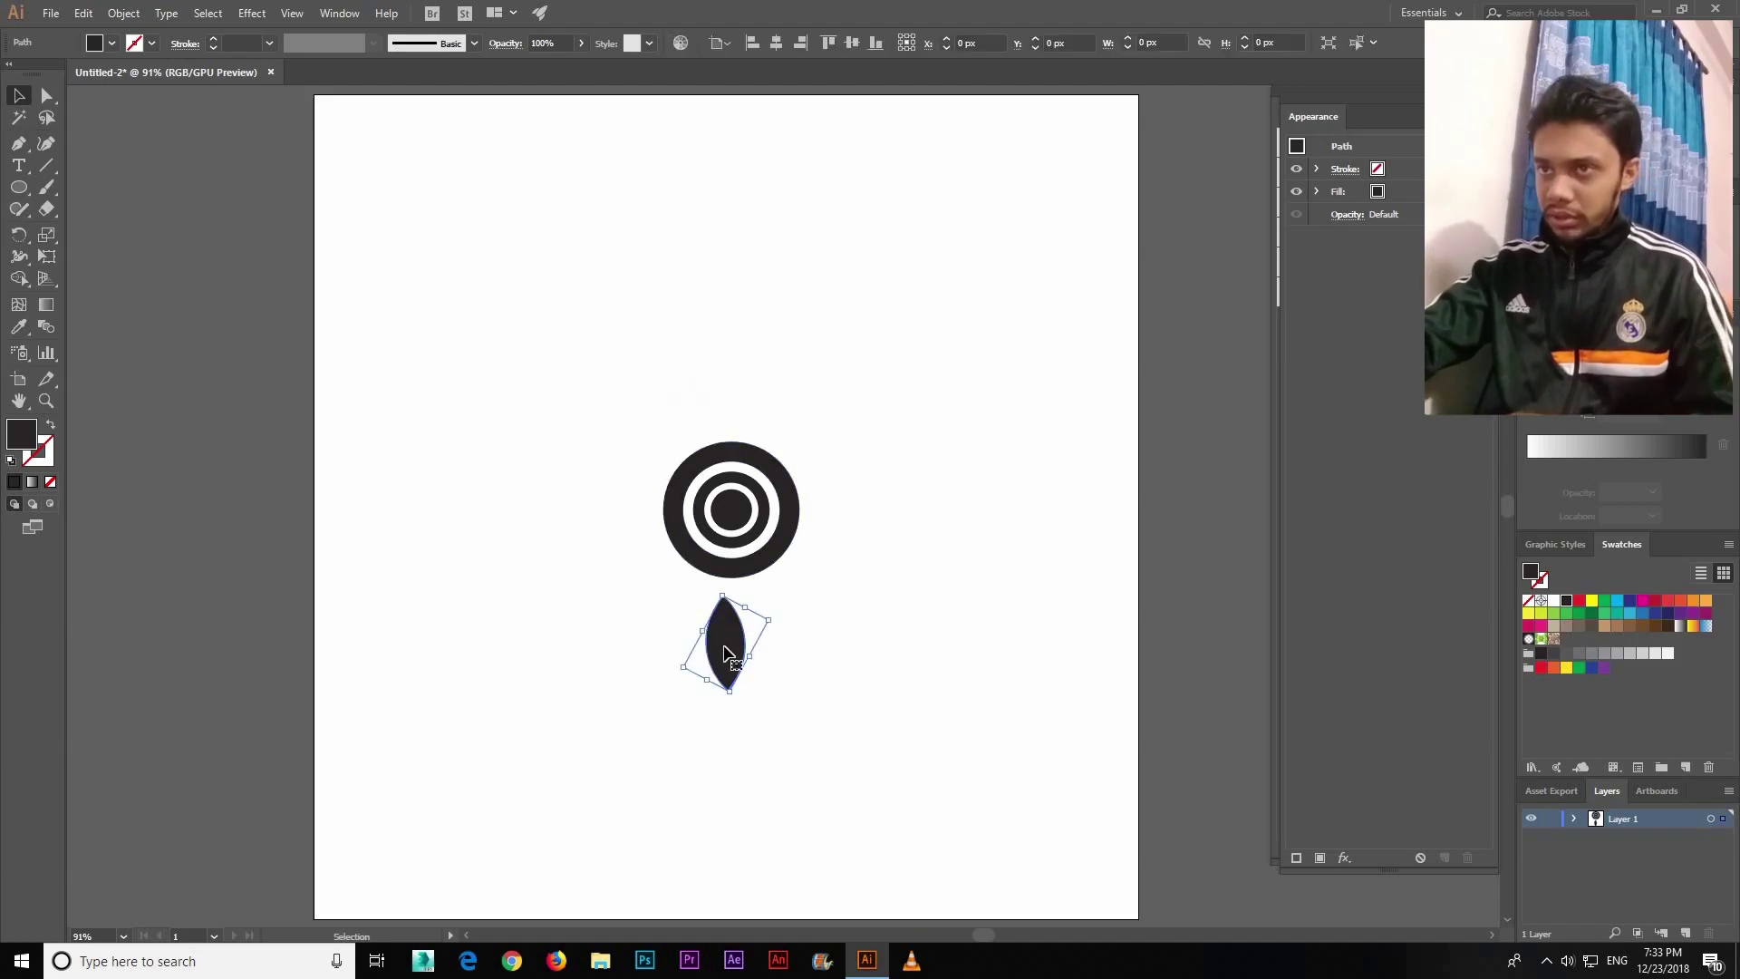
key(ctrl+z)
key(ctrl+equal)
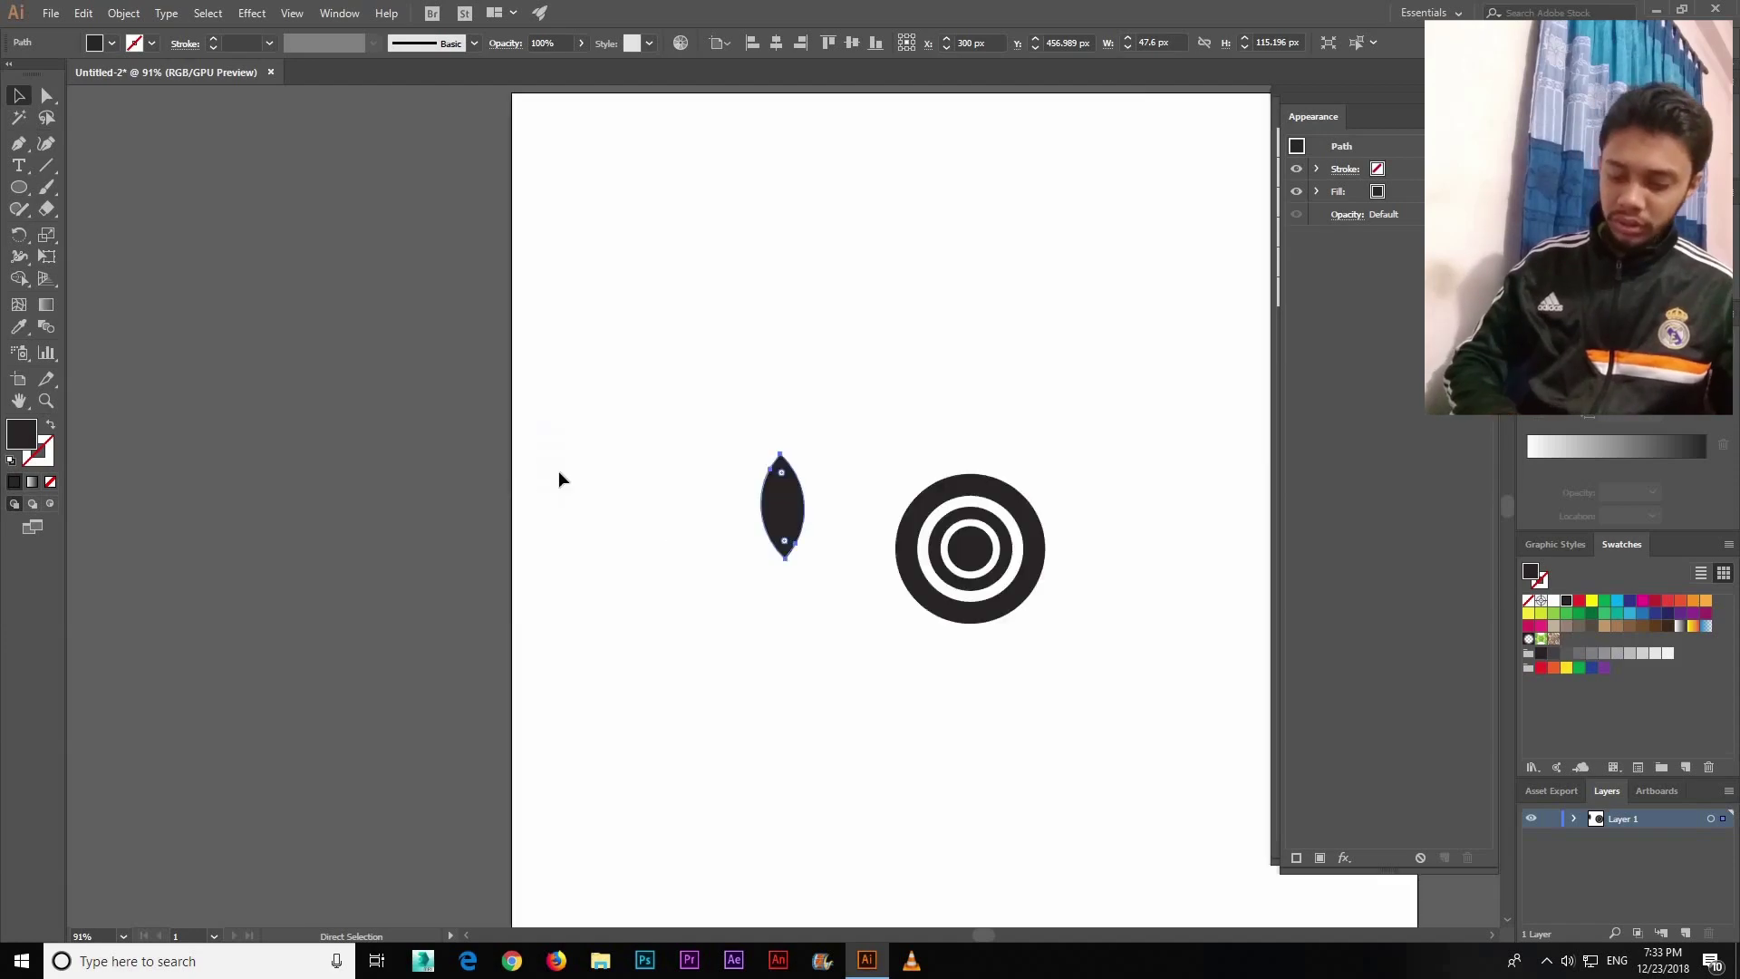
key(v)
key(ctrl+equal)
key(ctrl+equal)
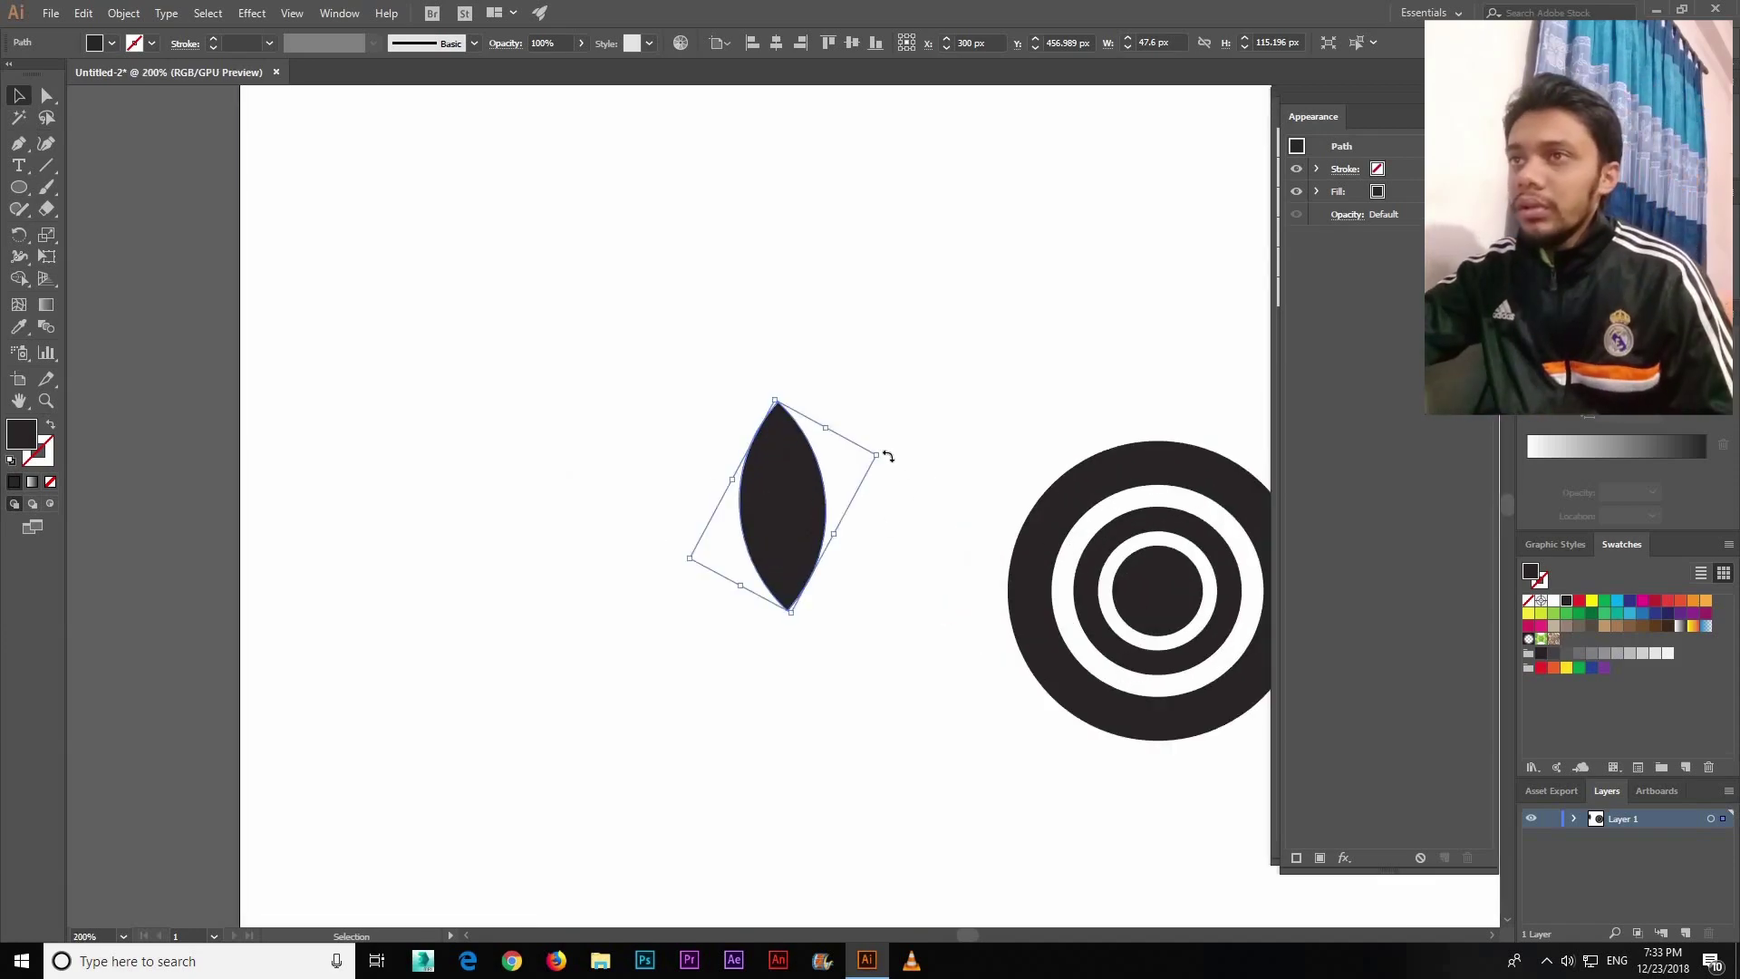
drag(888, 456, 872, 552)
click(877, 552)
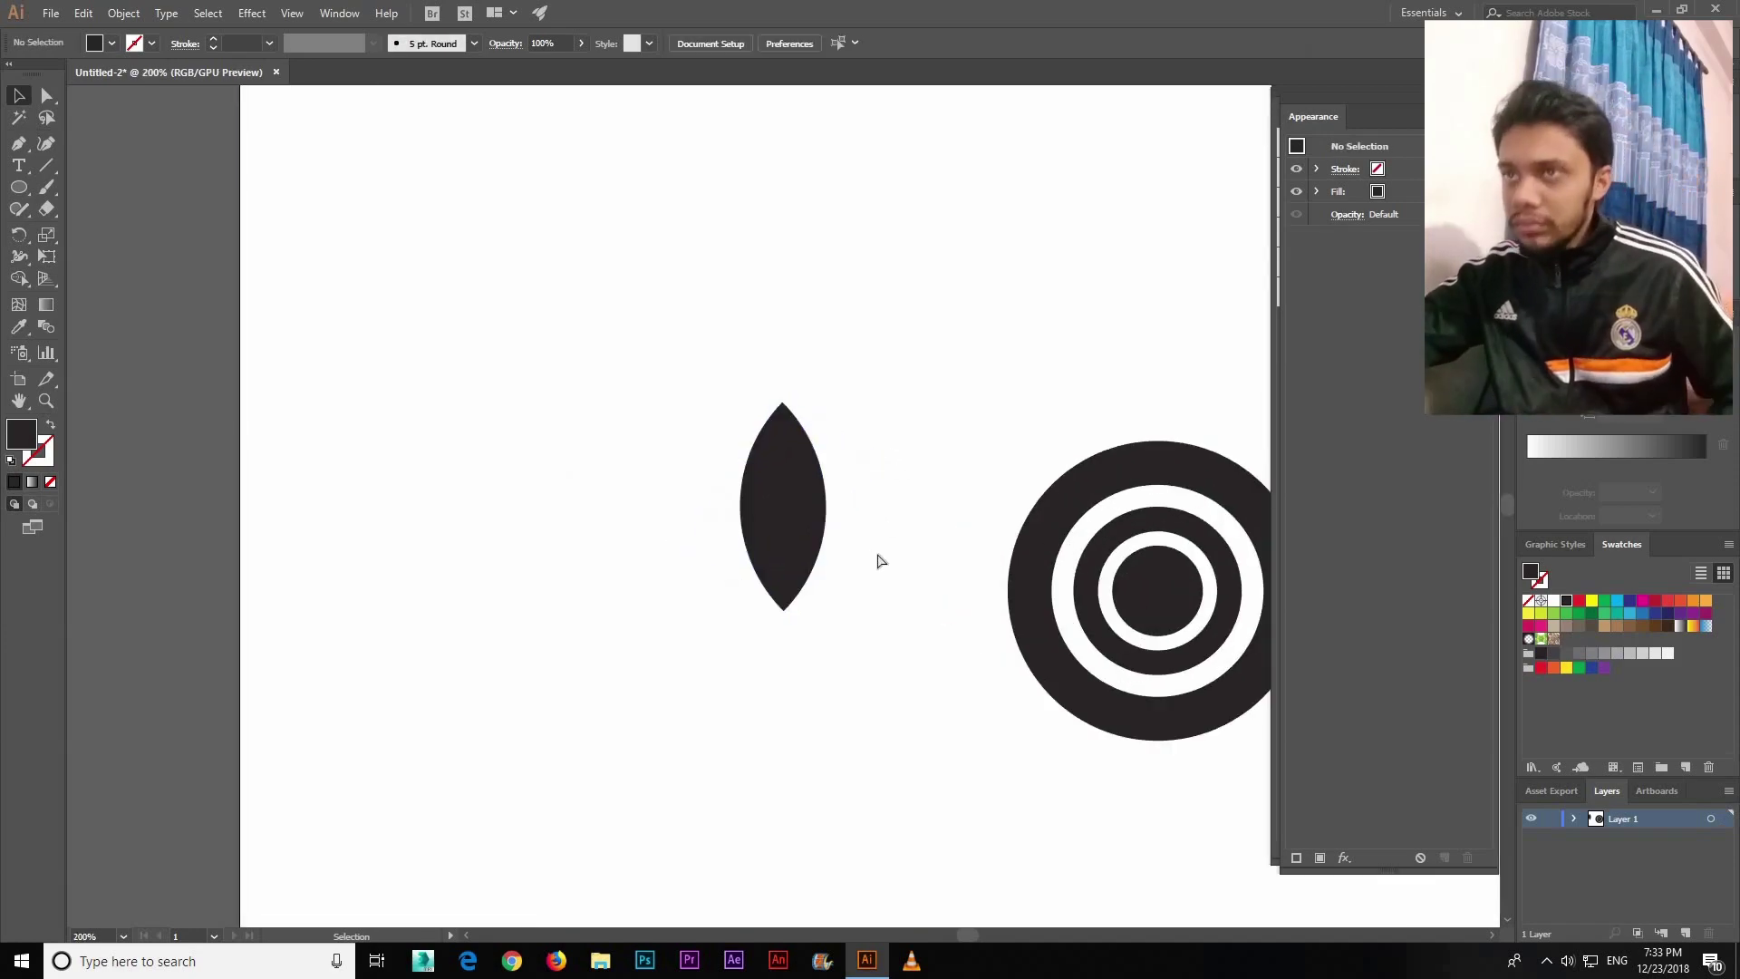
key(ctrl+minus)
Step: Set the leaf above the ringed circle, copy it straight below, and group the pair
drag(581, 460, 767, 338)
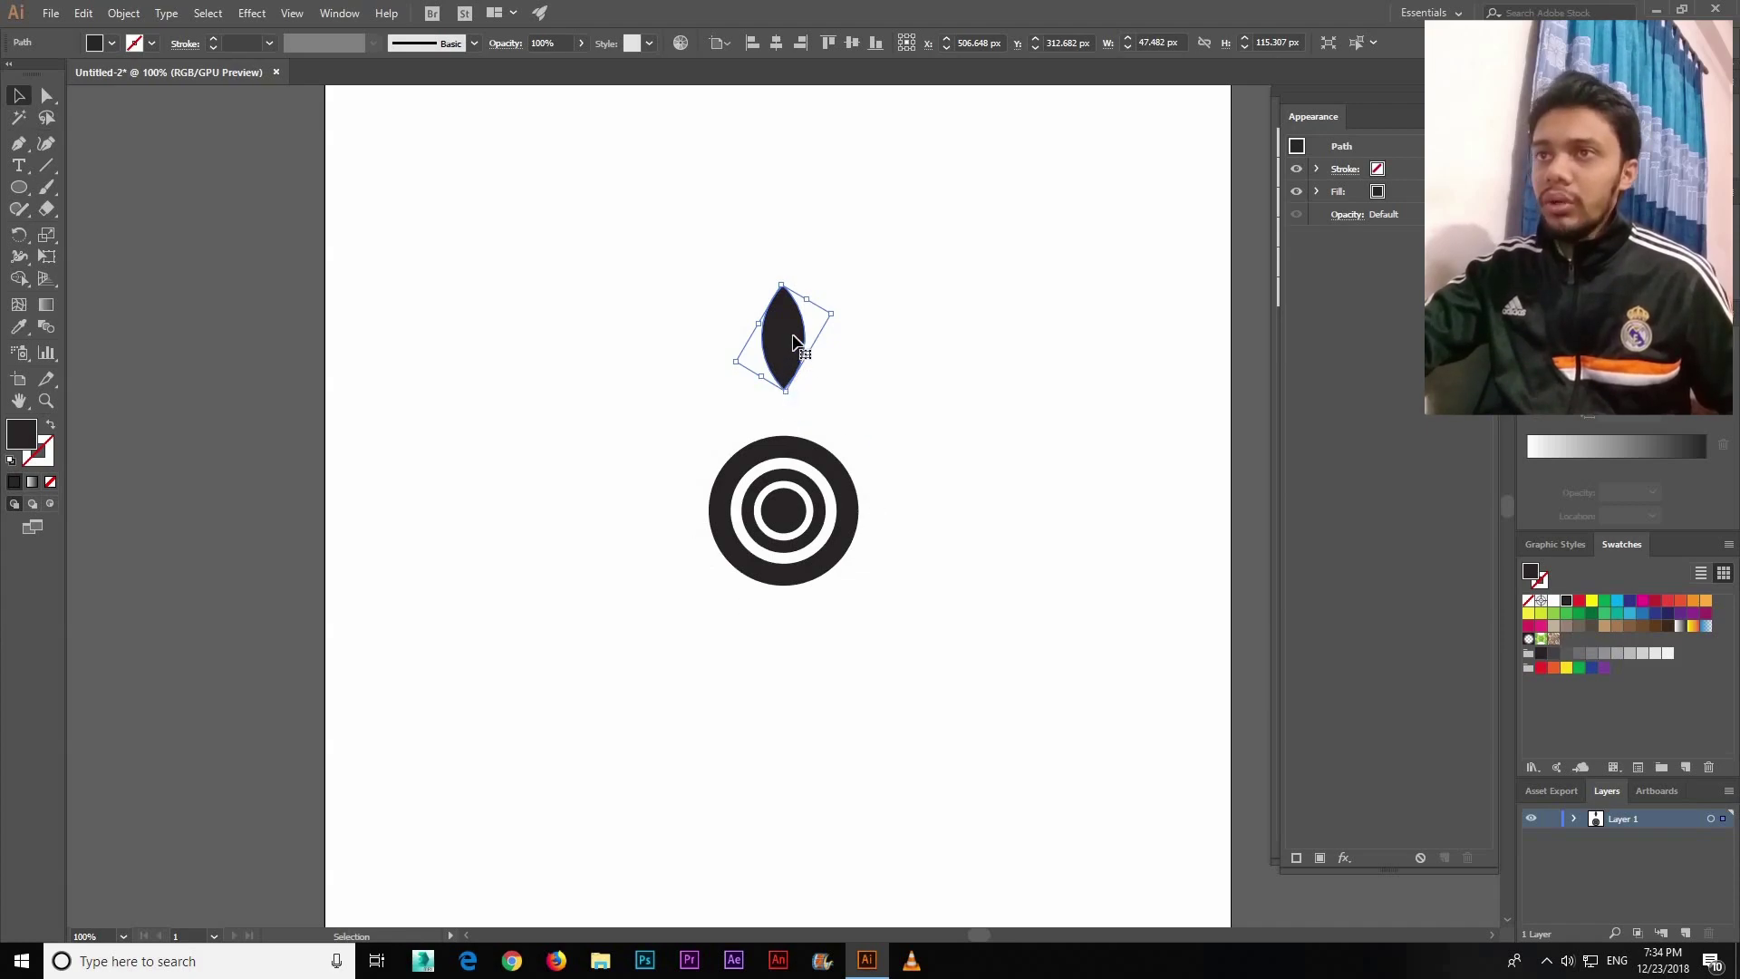
drag(781, 322, 780, 663)
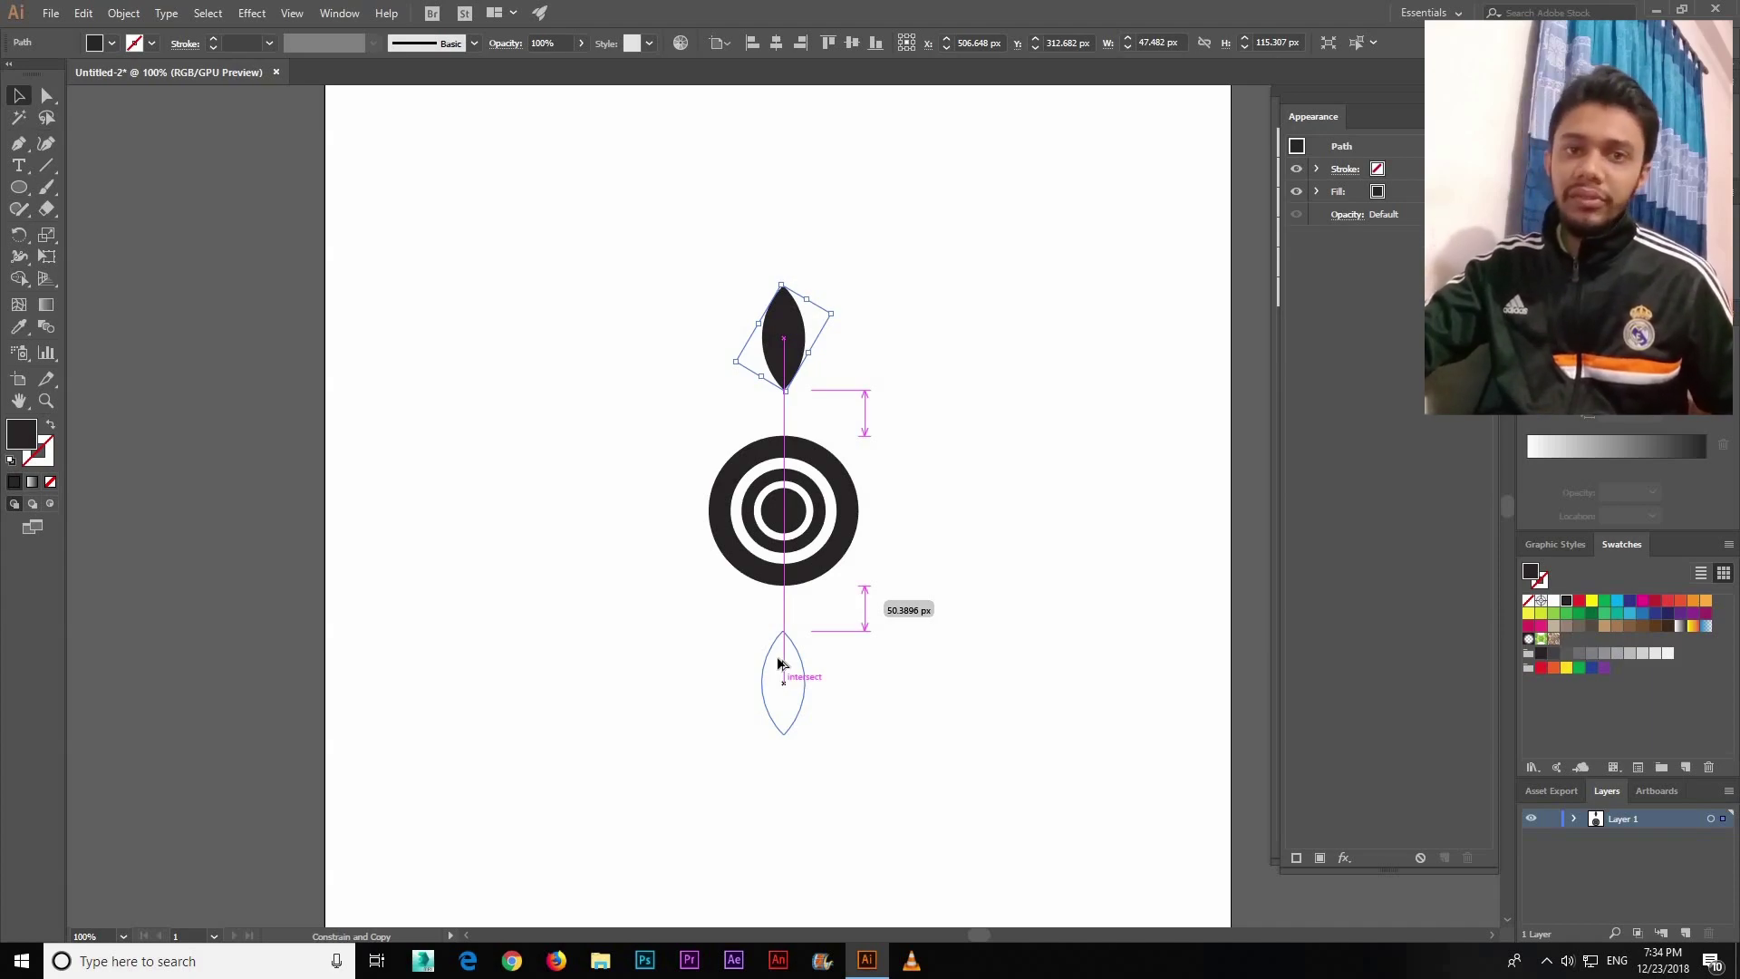
shift+click(796, 342)
key(a)
key(v)
key(ctrl+g)
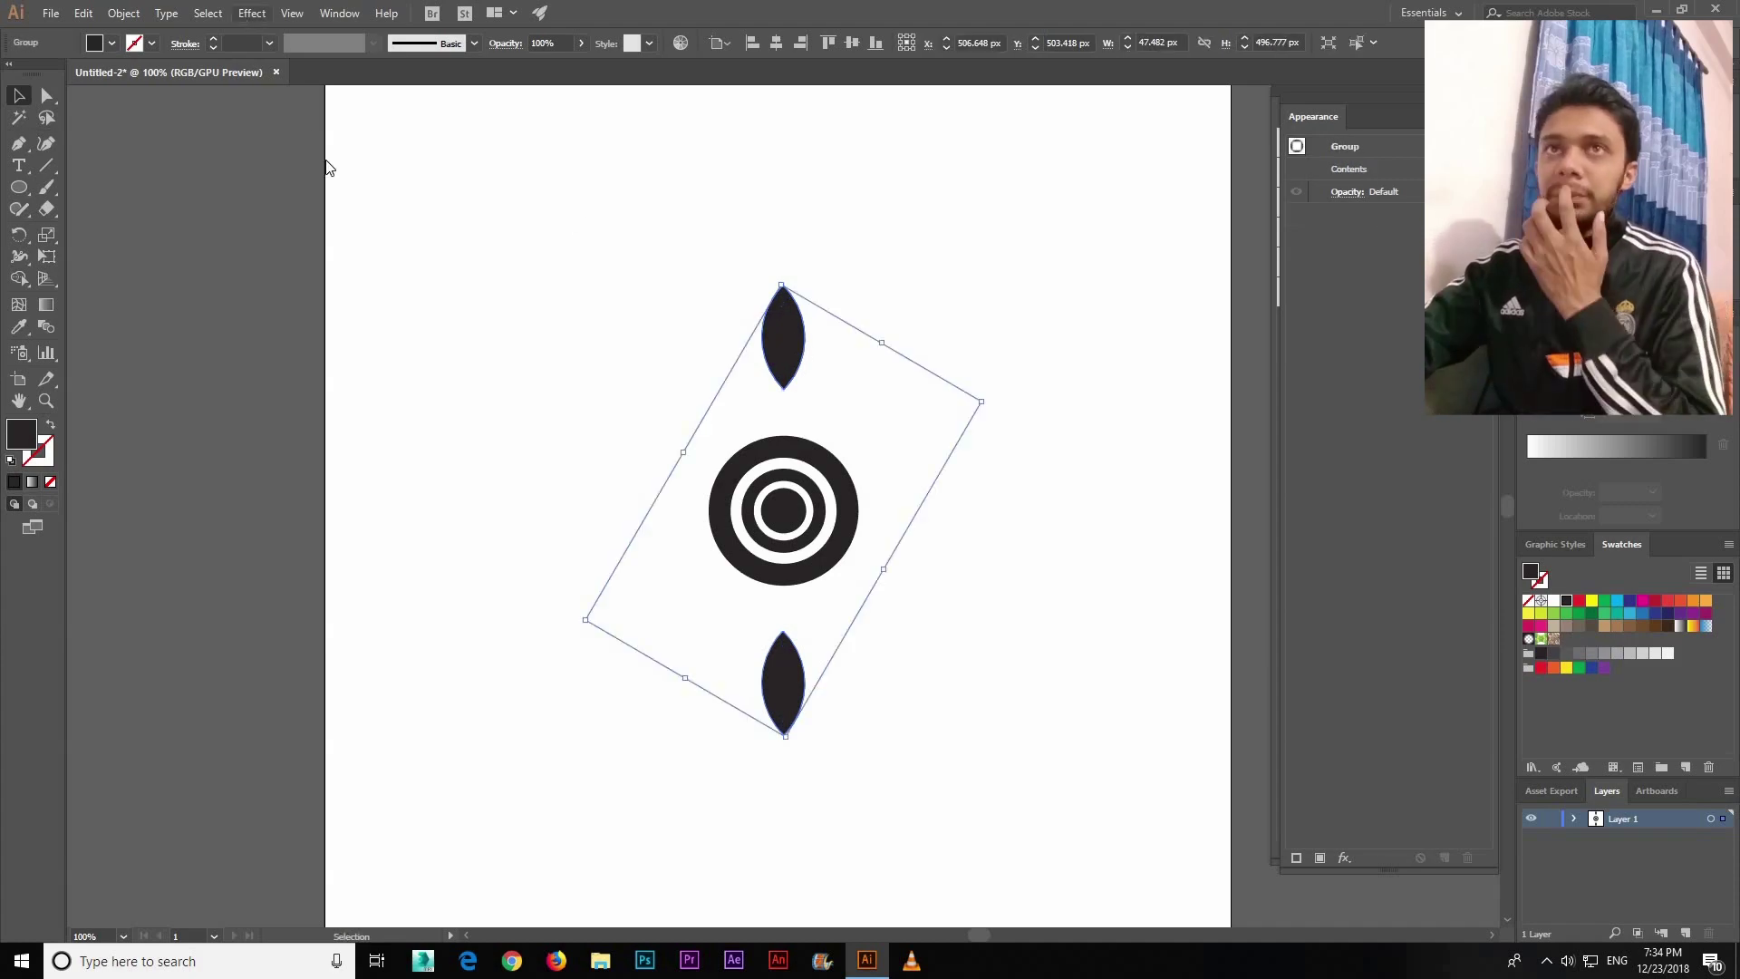
click(252, 13)
Step: Preview trial Transform rotation angles of 5° and 20° on the leaf pair
click(537, 226)
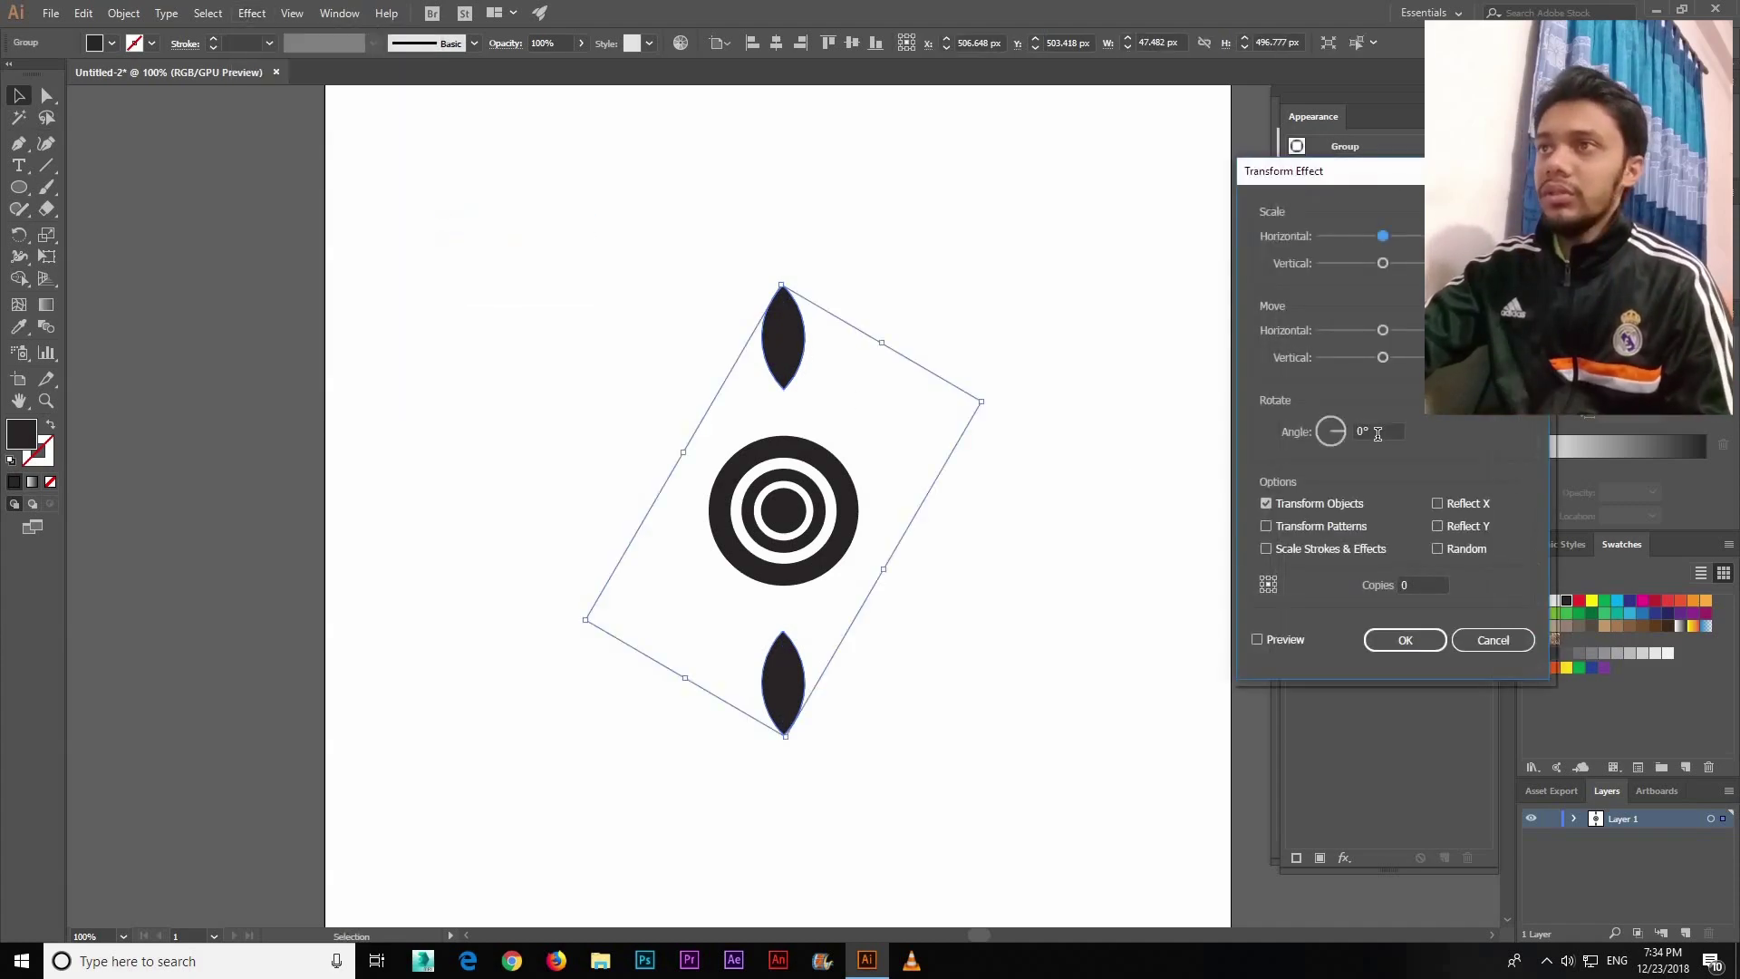
click(1338, 434)
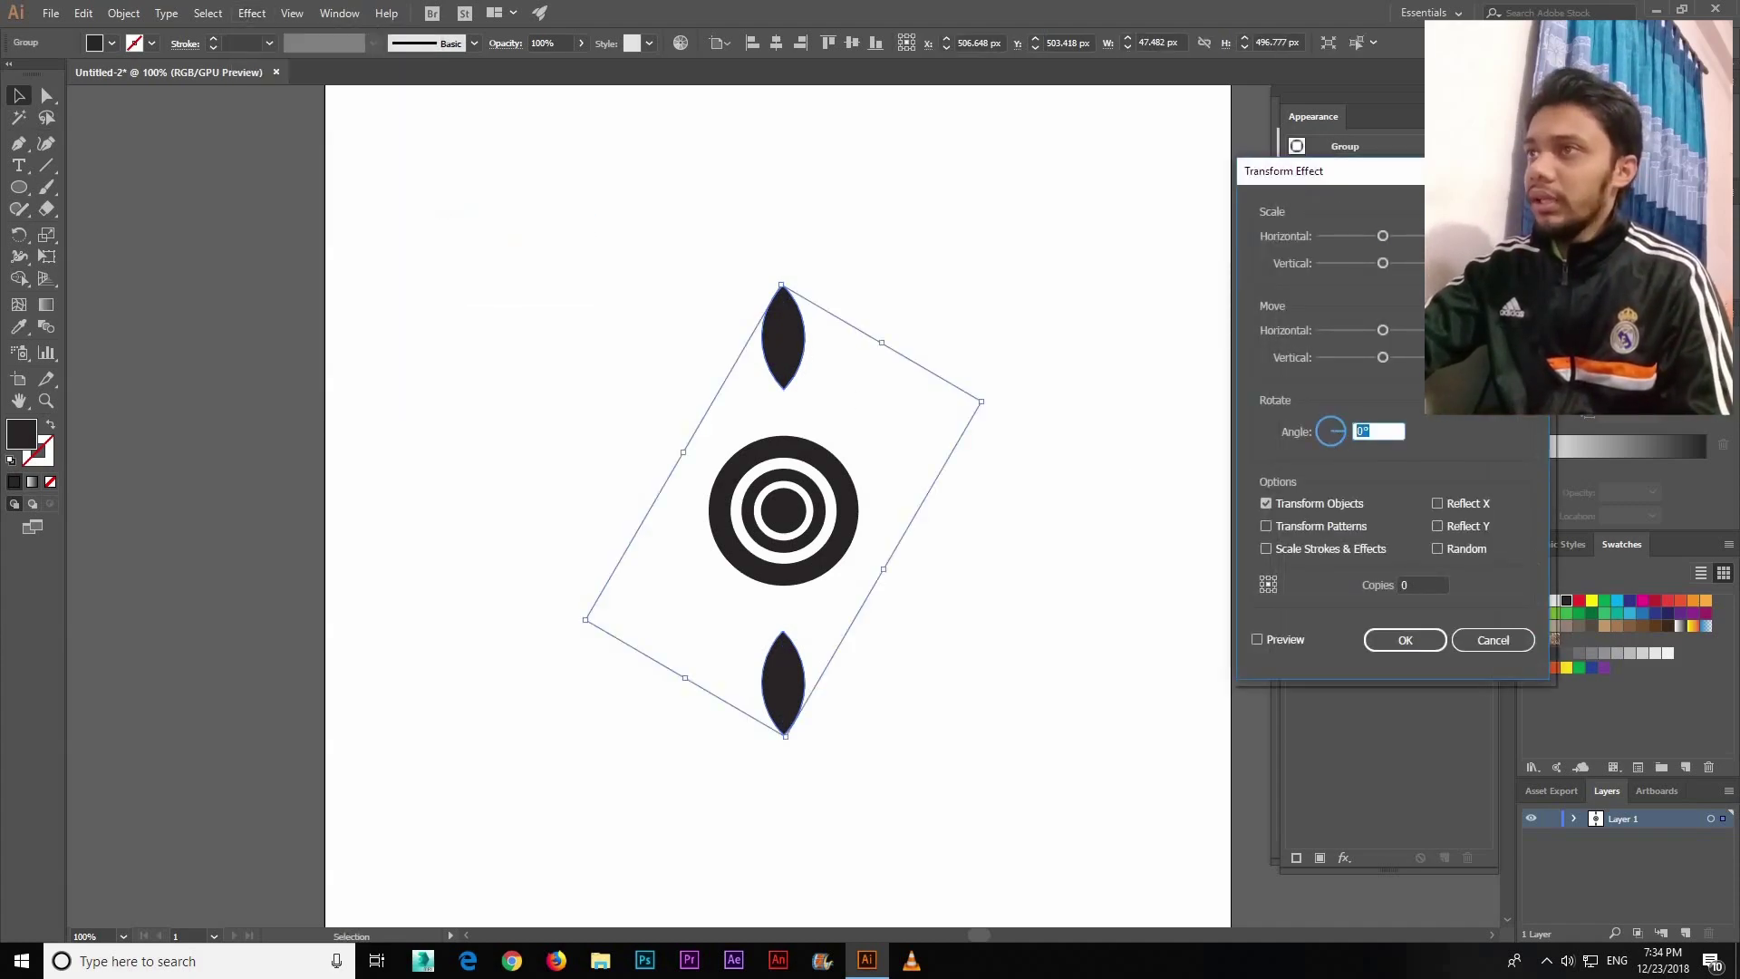
text(15)
click(1294, 636)
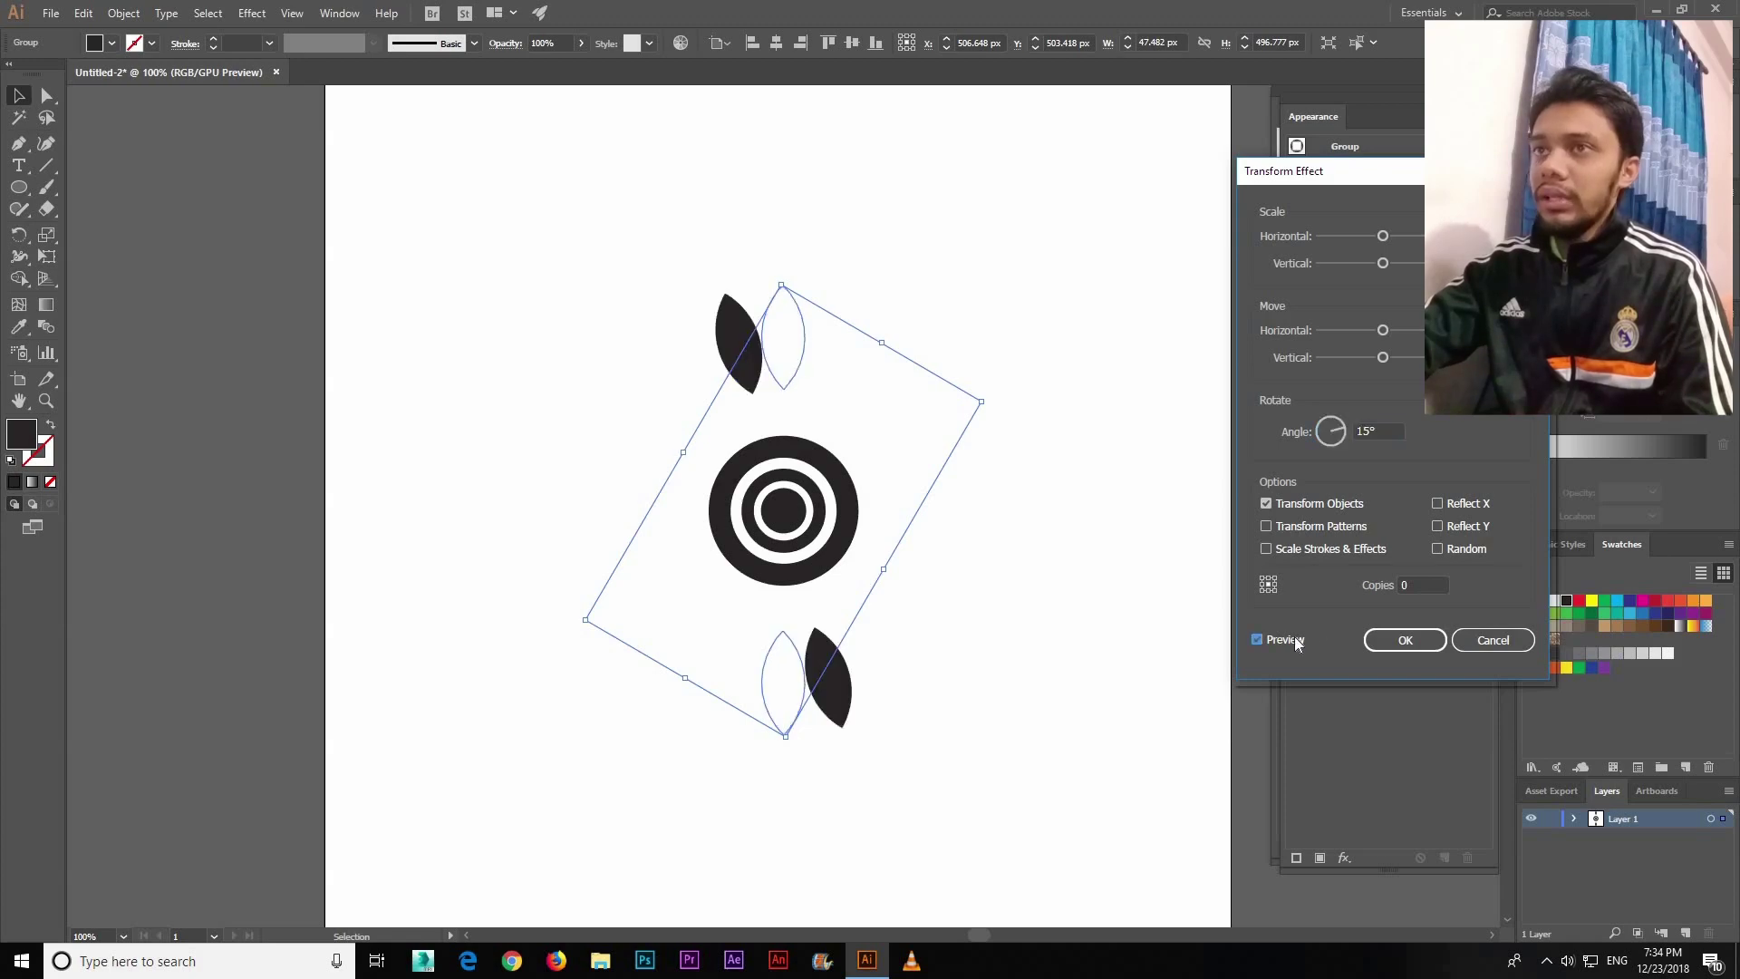
click(1314, 432)
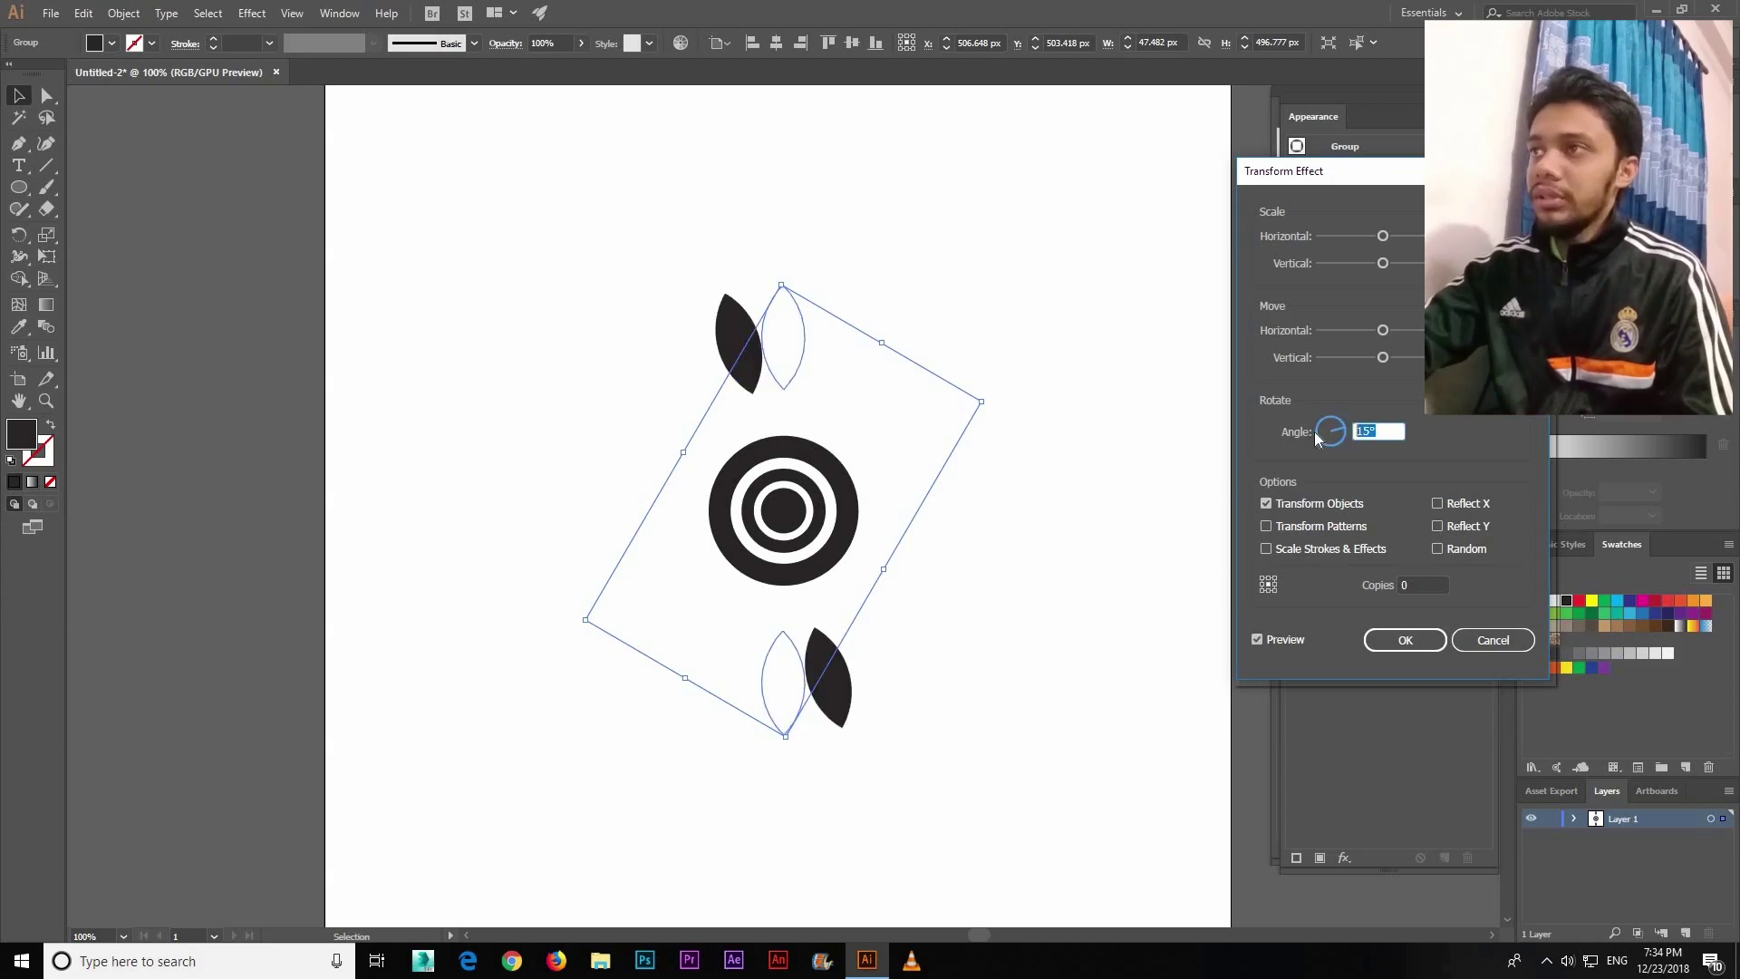
text(20)
click(1291, 638)
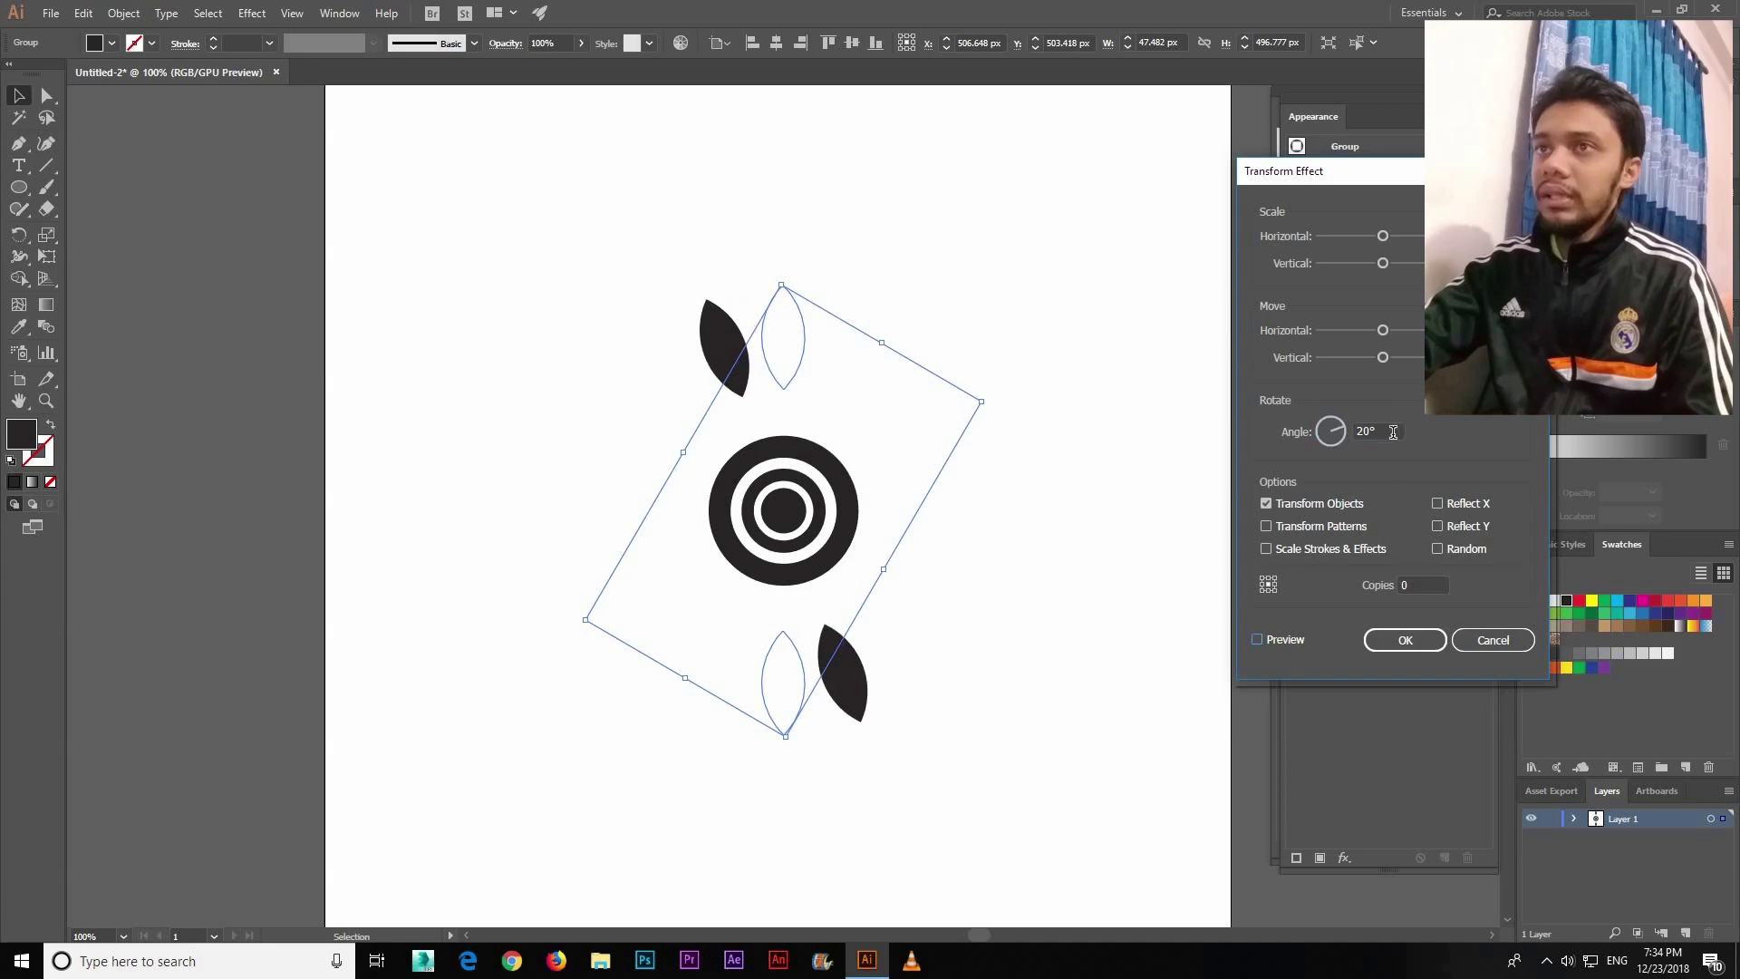
Step: Apply a 15° rotation with 11 copies to ring the circle with leaves
text(25)
click(1292, 640)
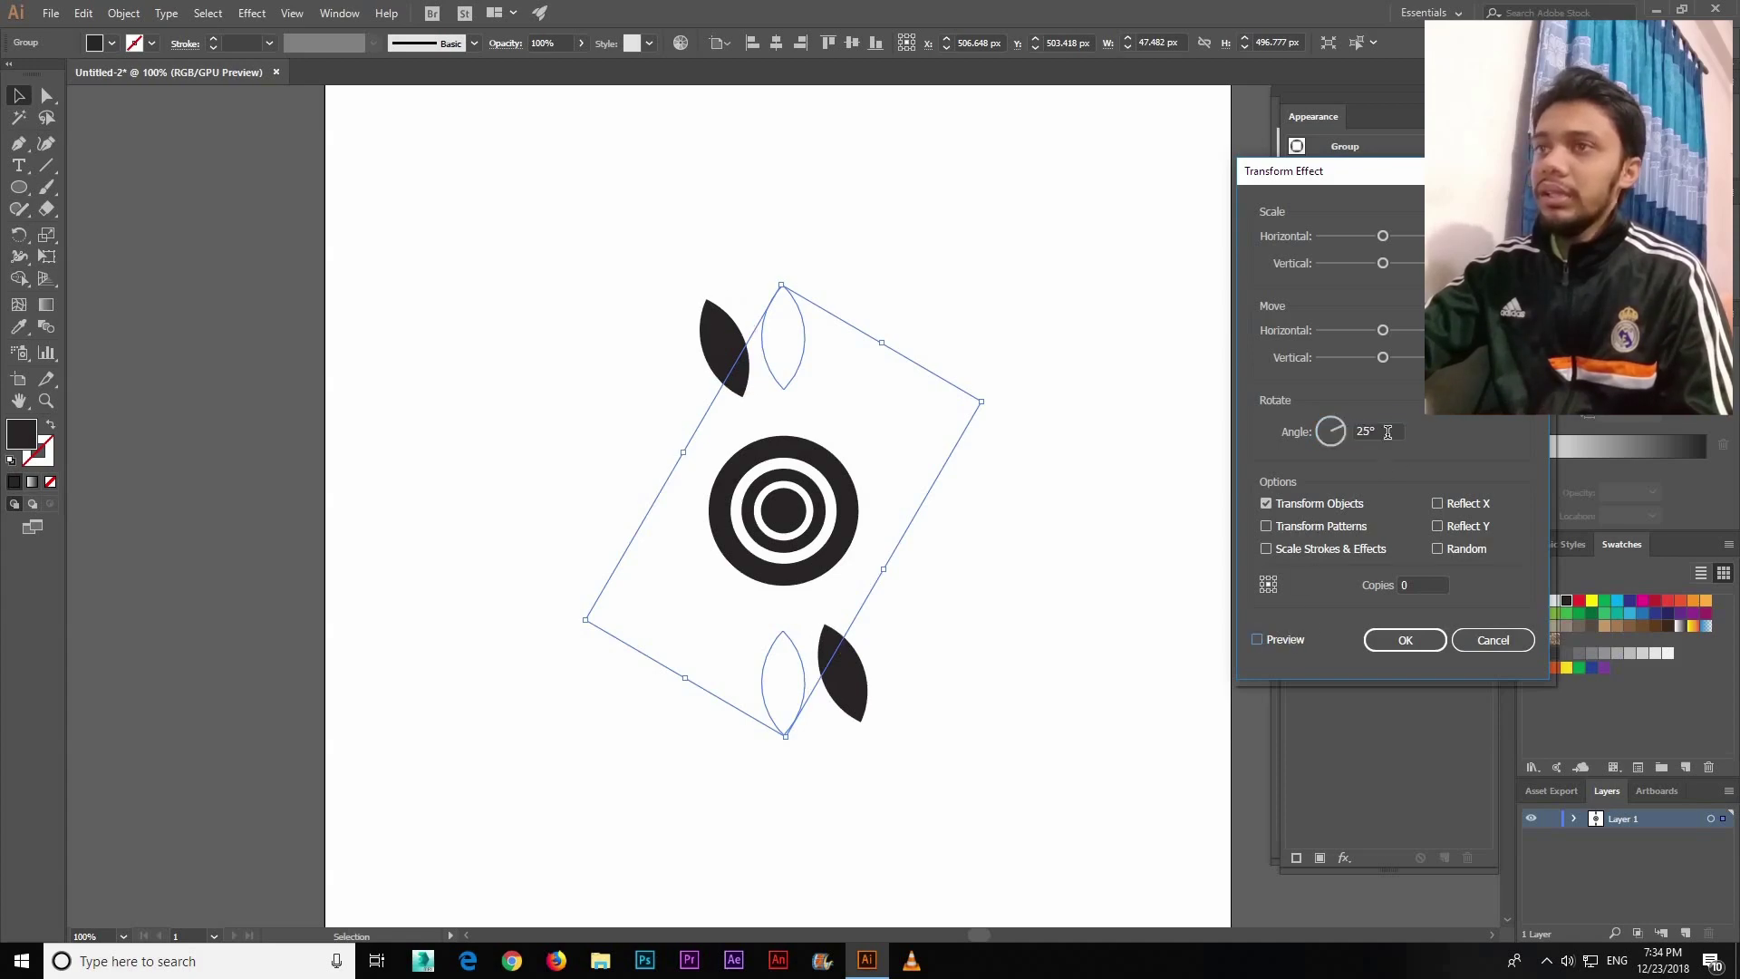
text(15)
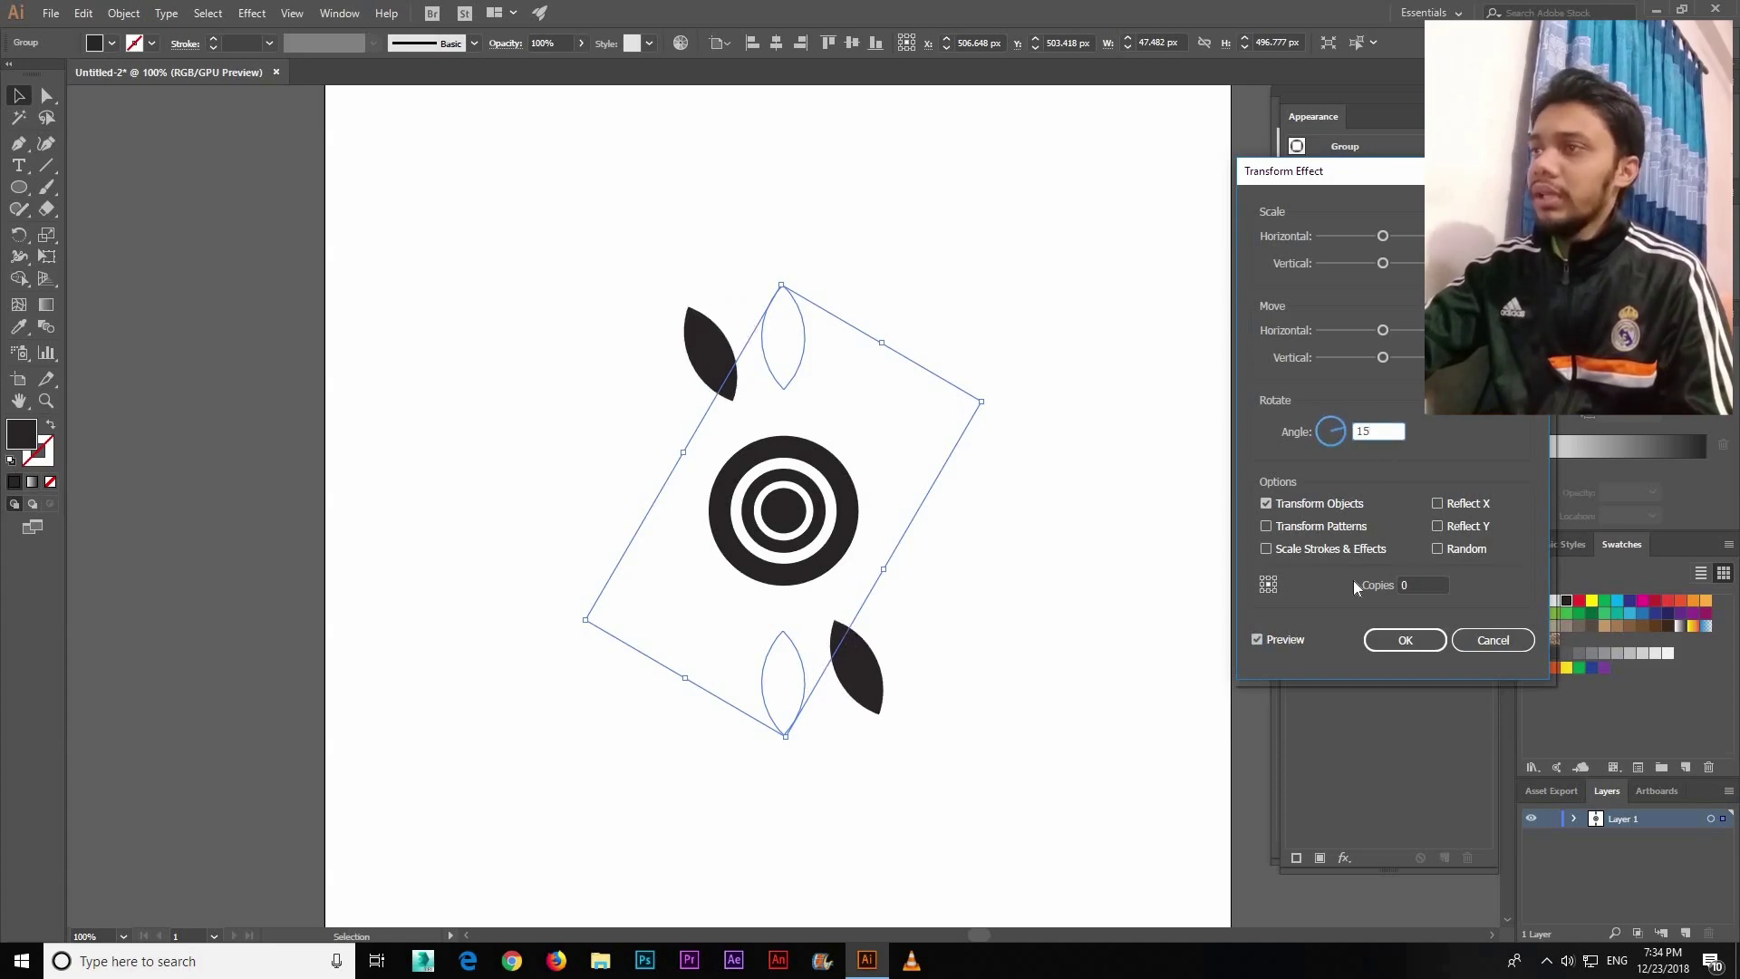
key(Tab)
text(11)
click(1297, 638)
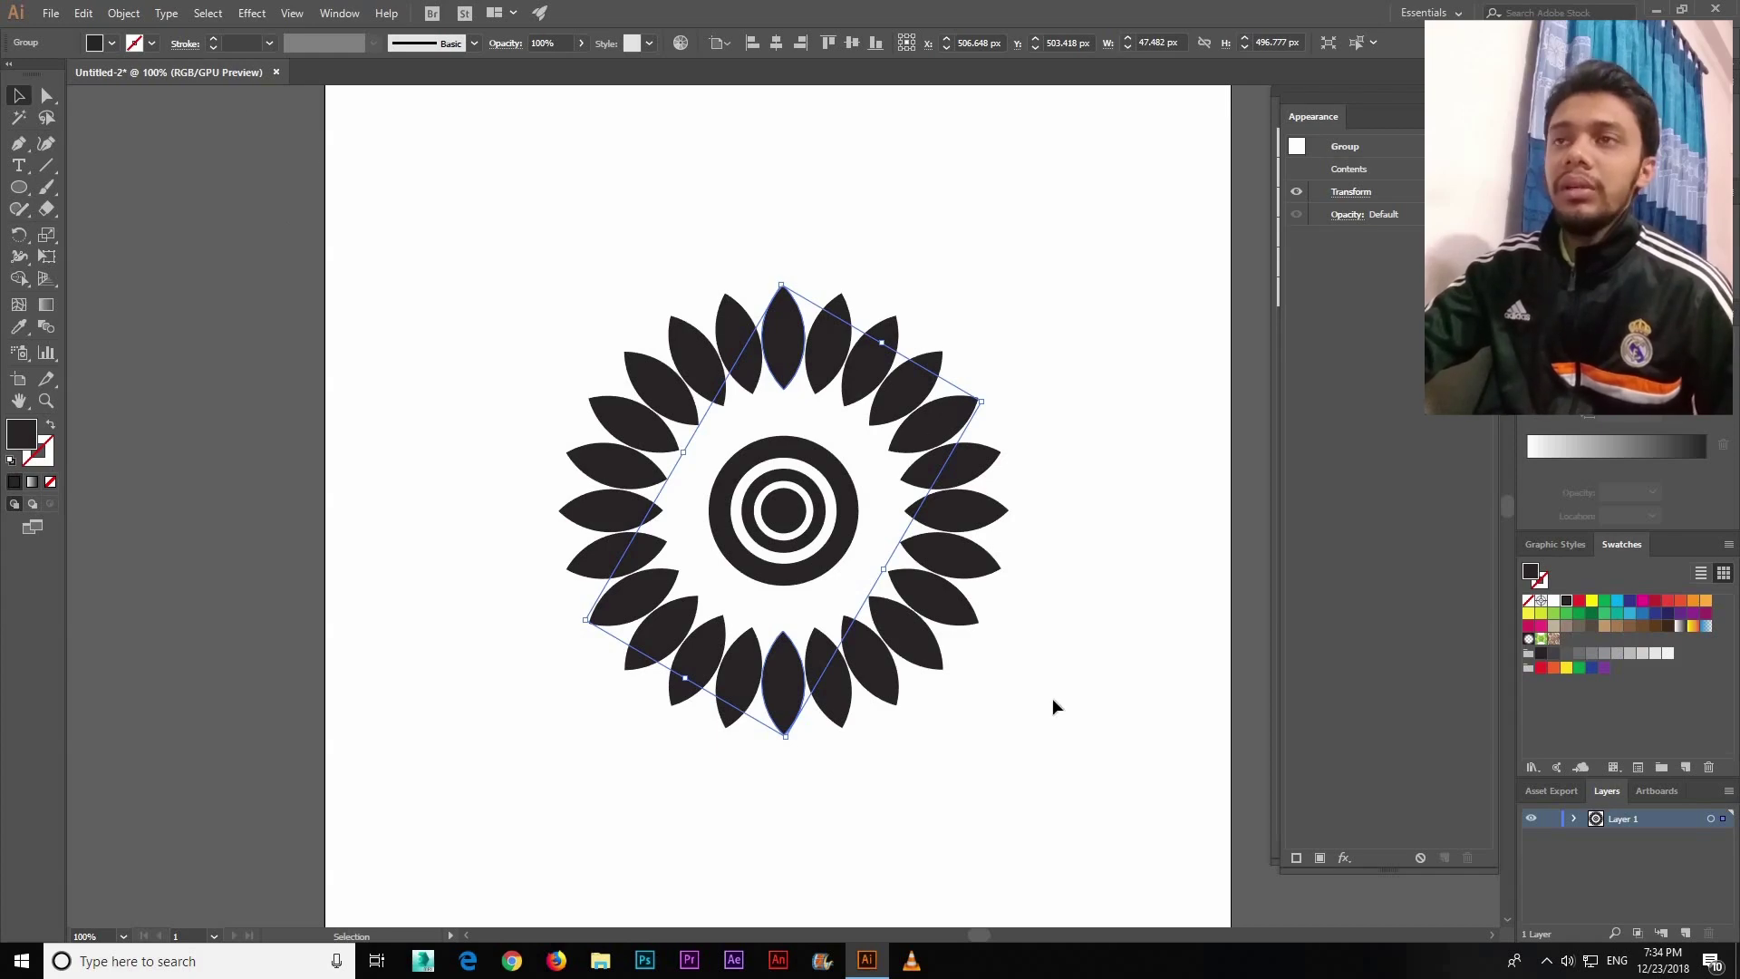
click(849, 396)
Step: Expand the appearance of the leaf ring group into individual editable leaf shapes
click(785, 355)
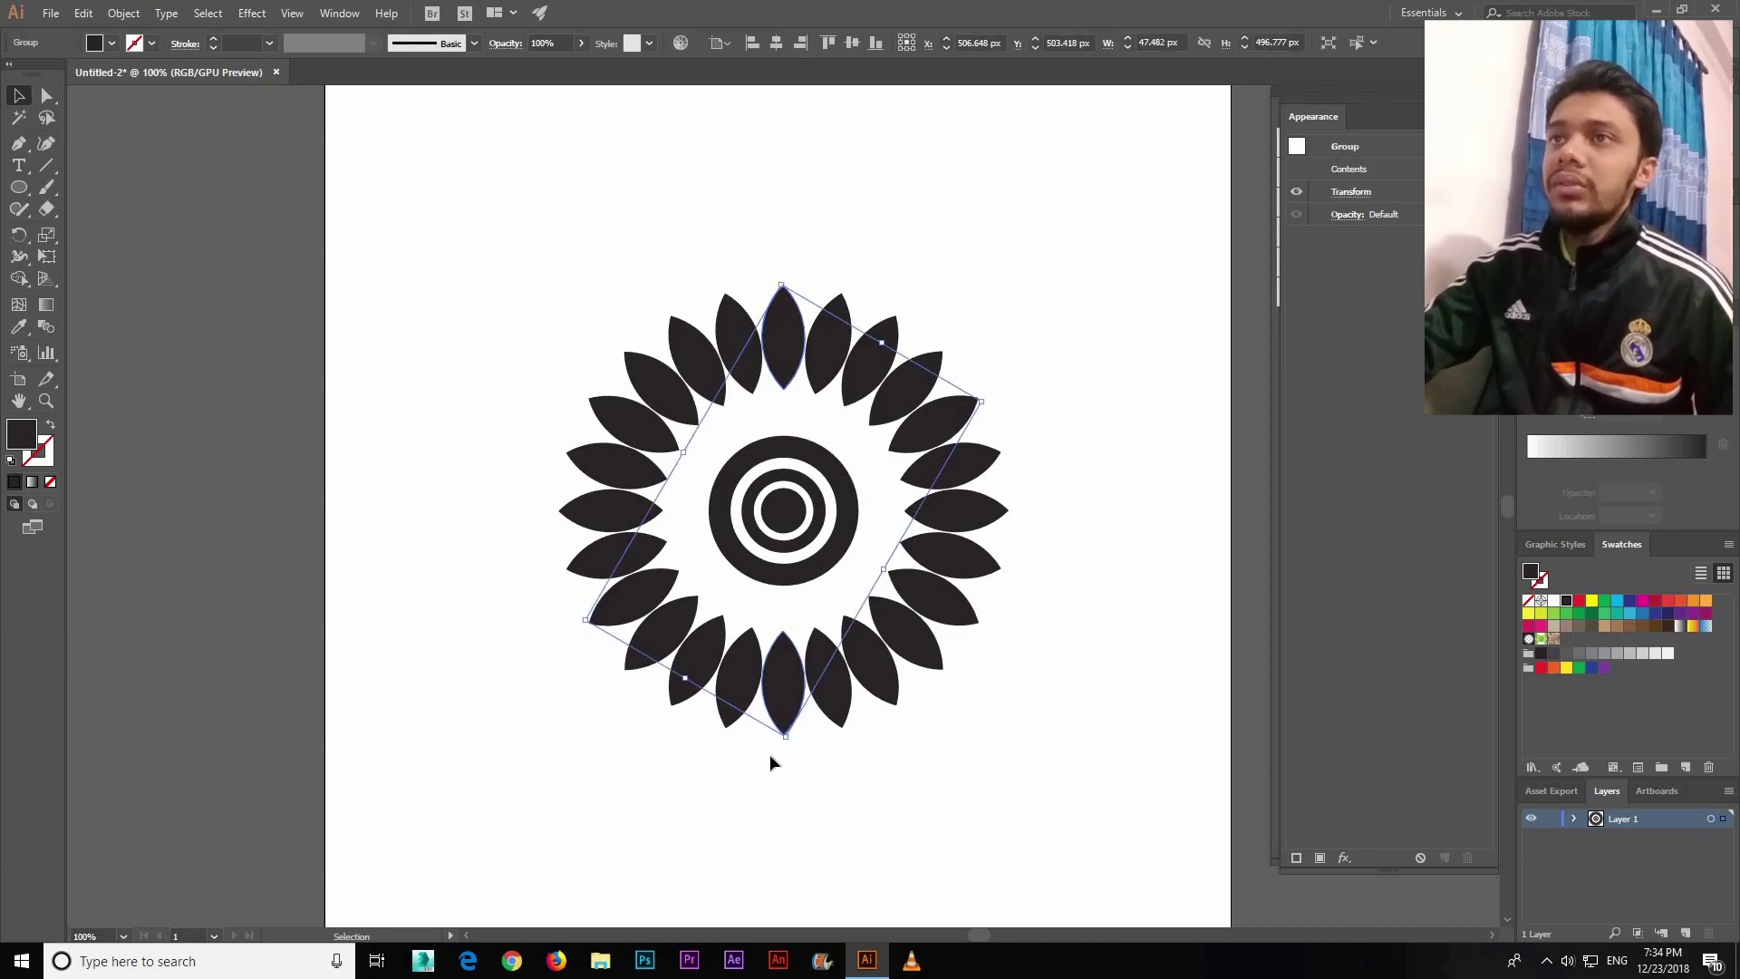
click(123, 12)
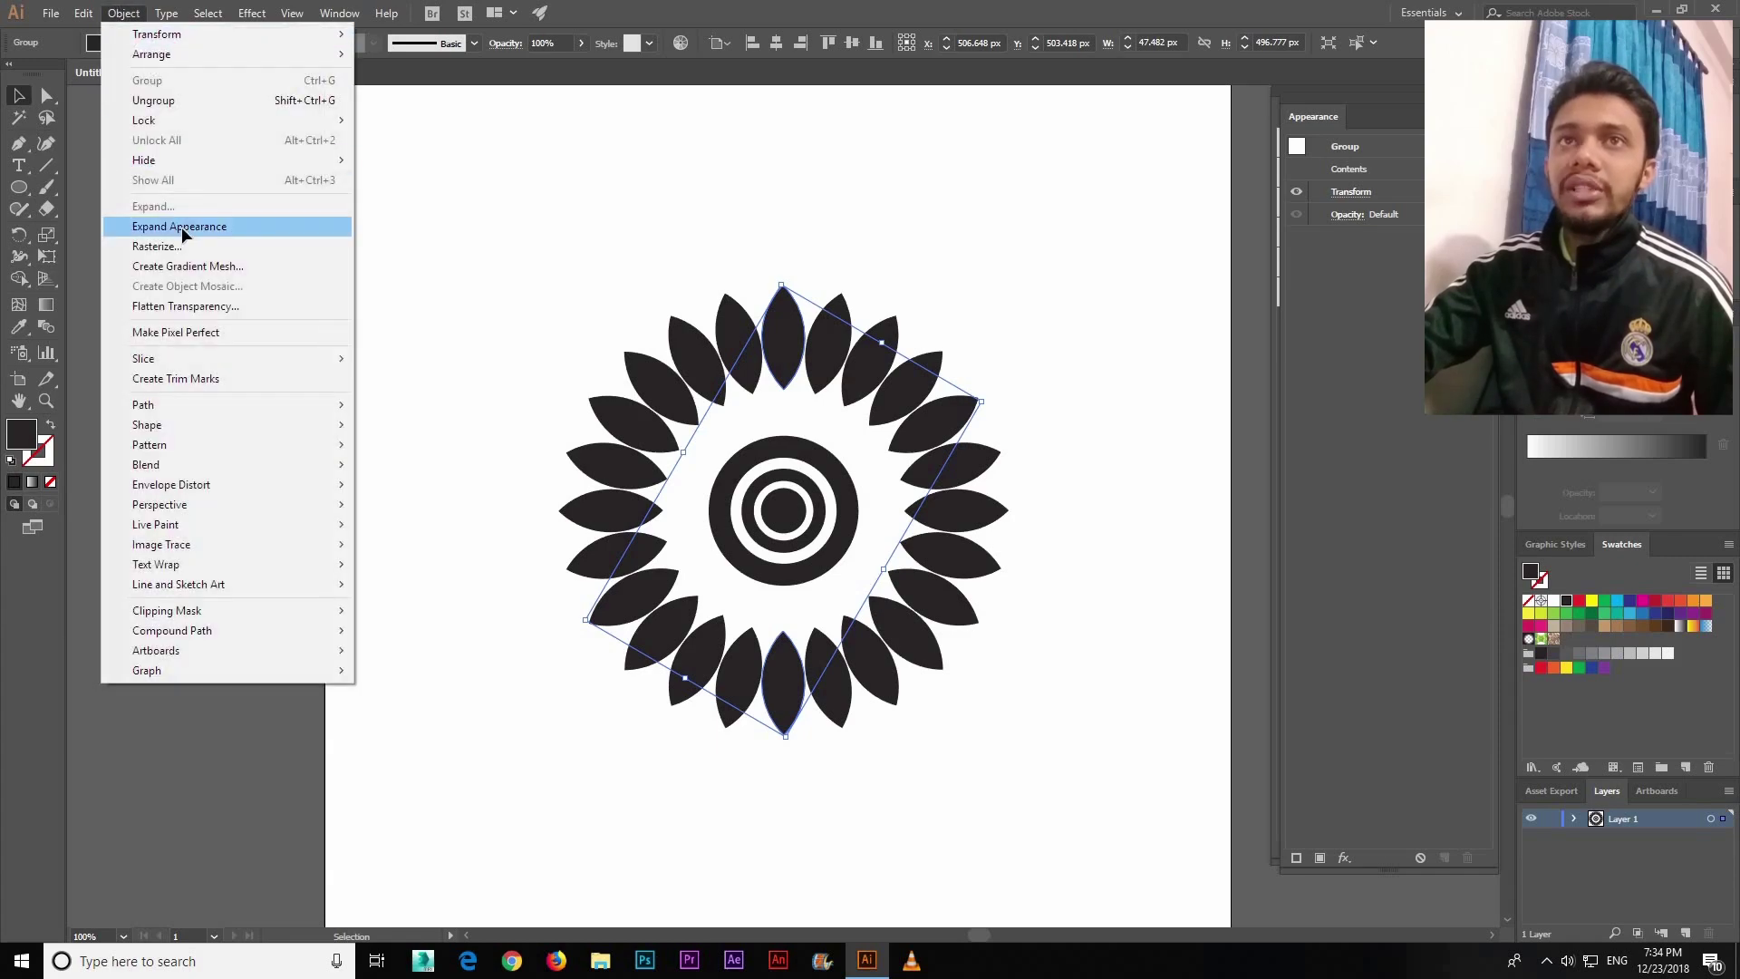
click(181, 227)
click(590, 409)
click(976, 629)
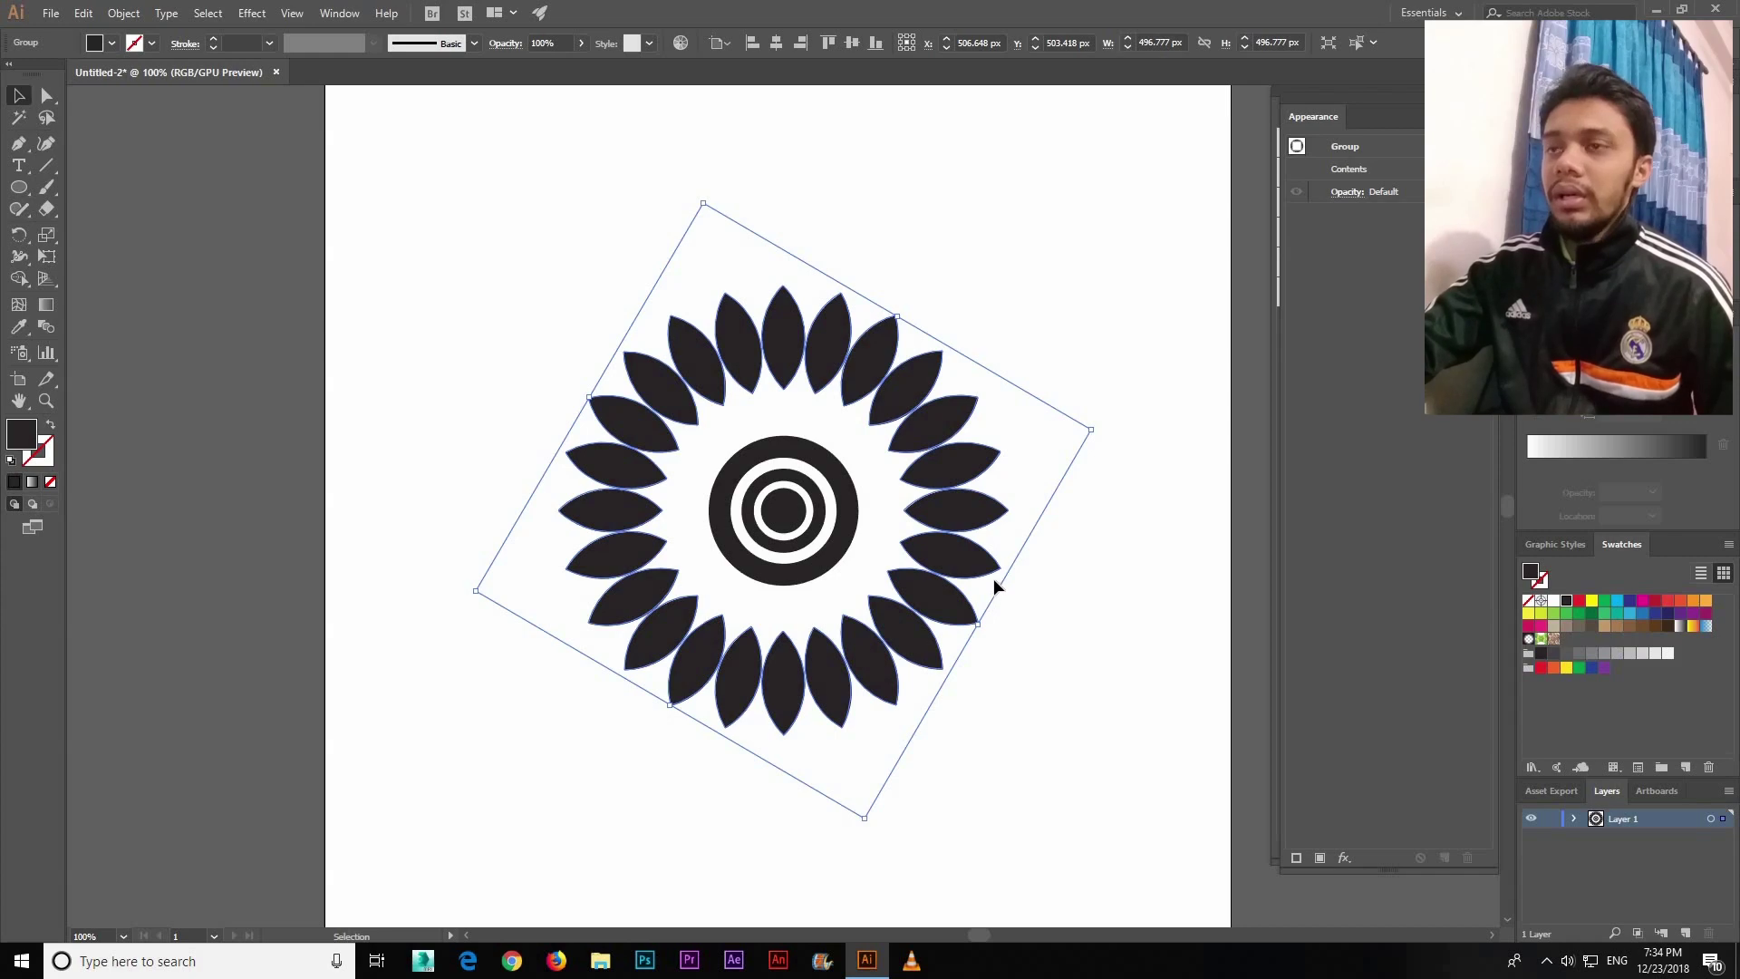
click(852, 323)
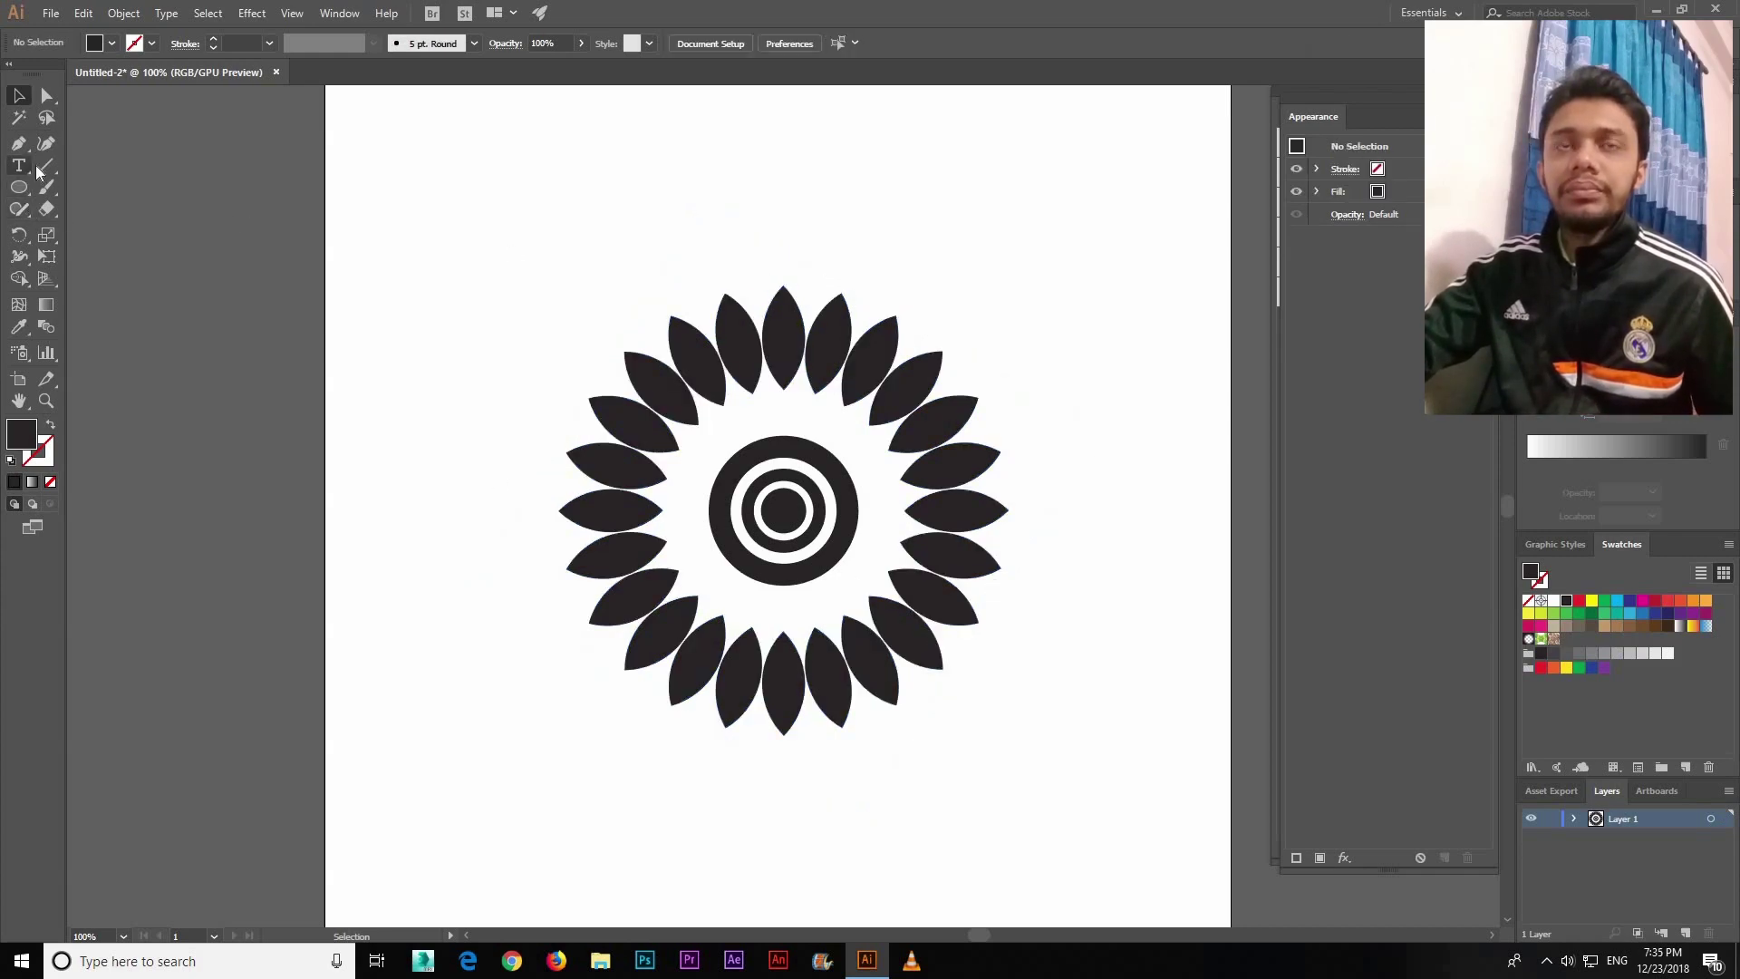
Step: Paint a wavy Paintbrush stem above the top leaf and select it
click(46, 192)
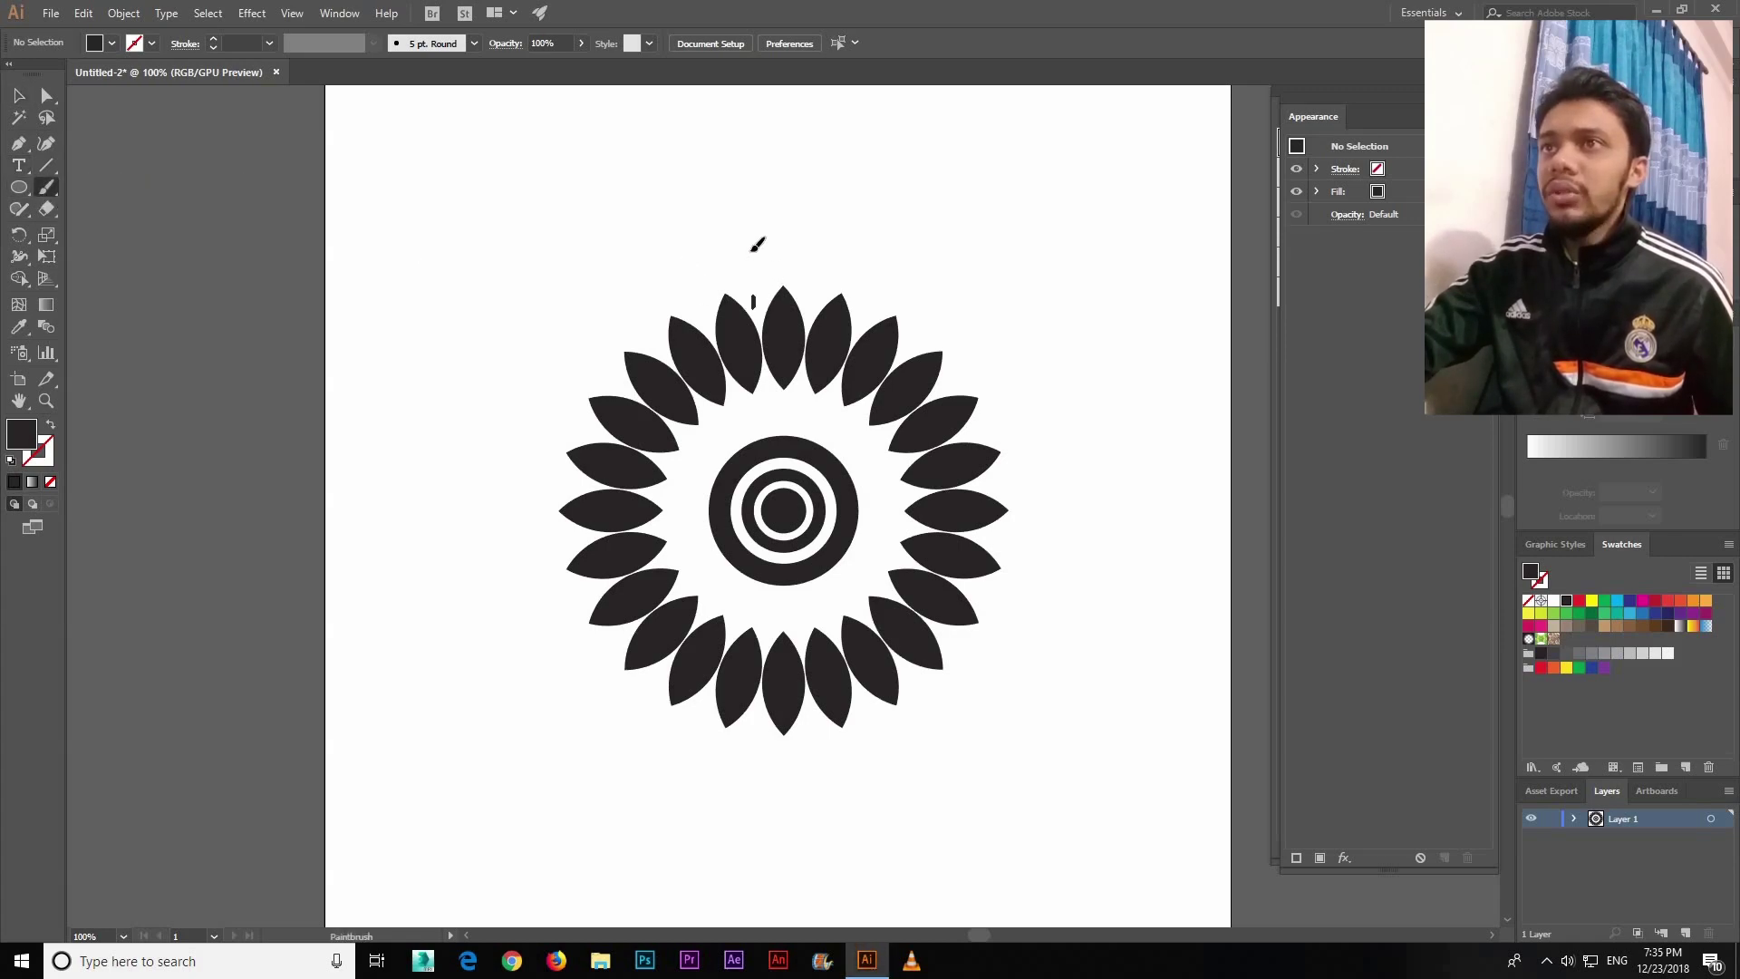
key(shift+x)
key(v)
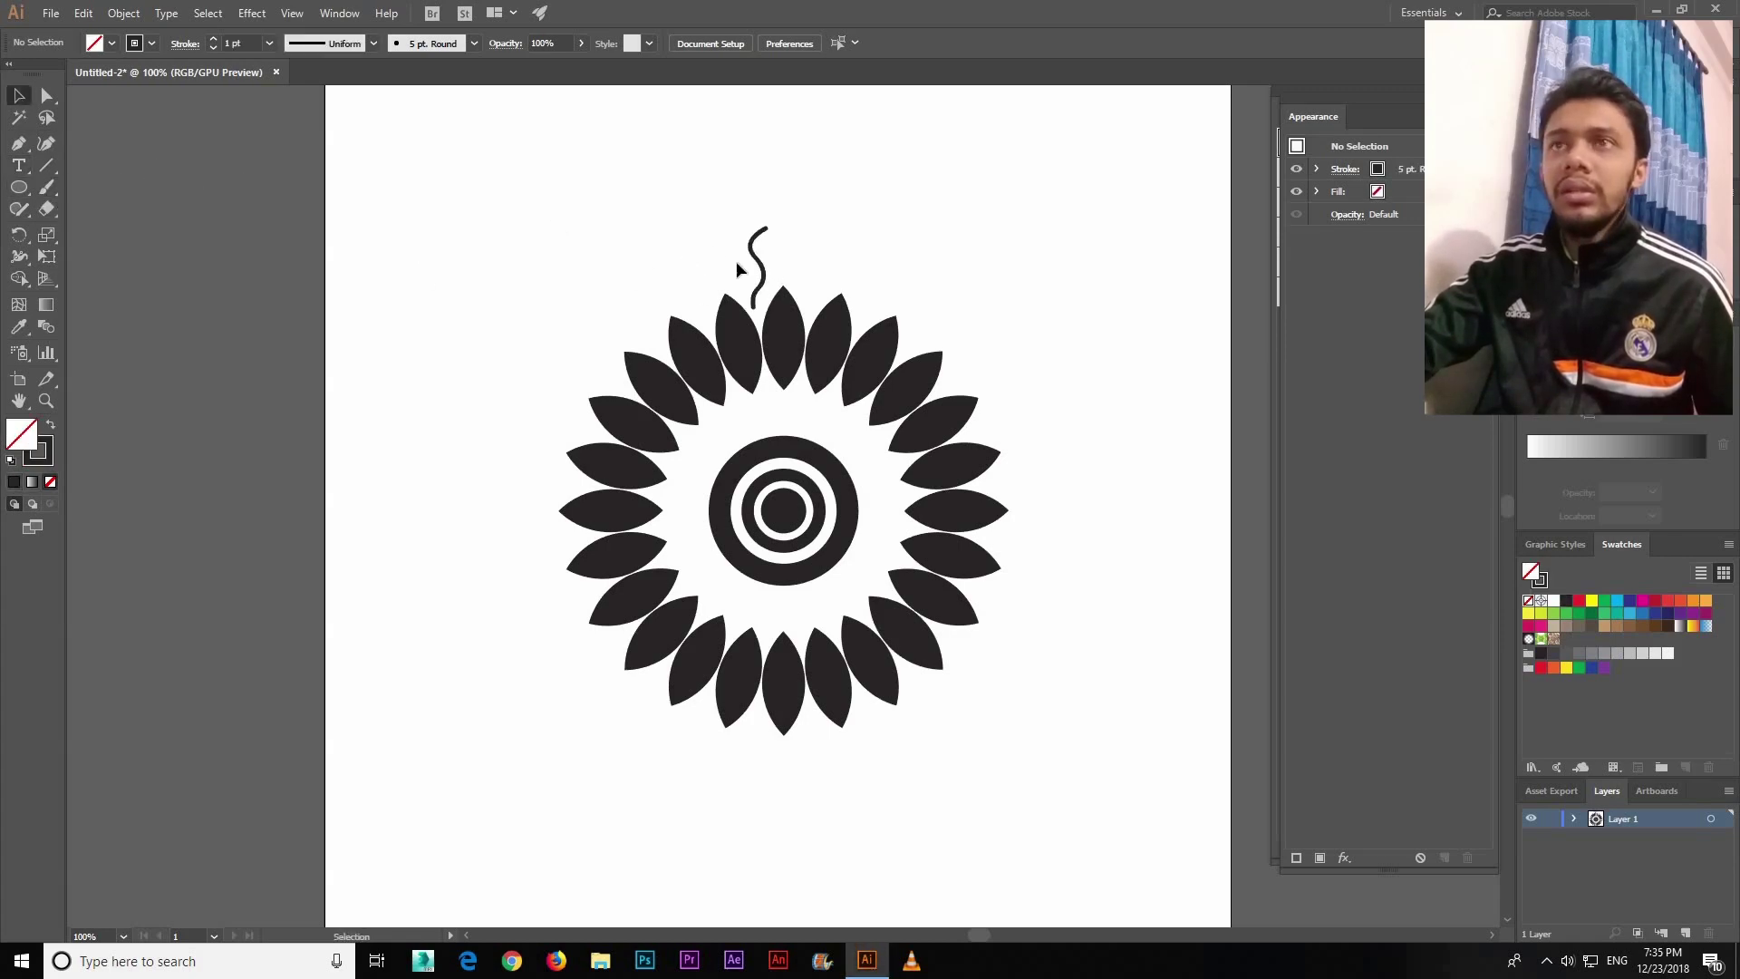
click(764, 279)
Step: Reflect a copy of the stem below the bottom leaf and group both stems
right_click(766, 277)
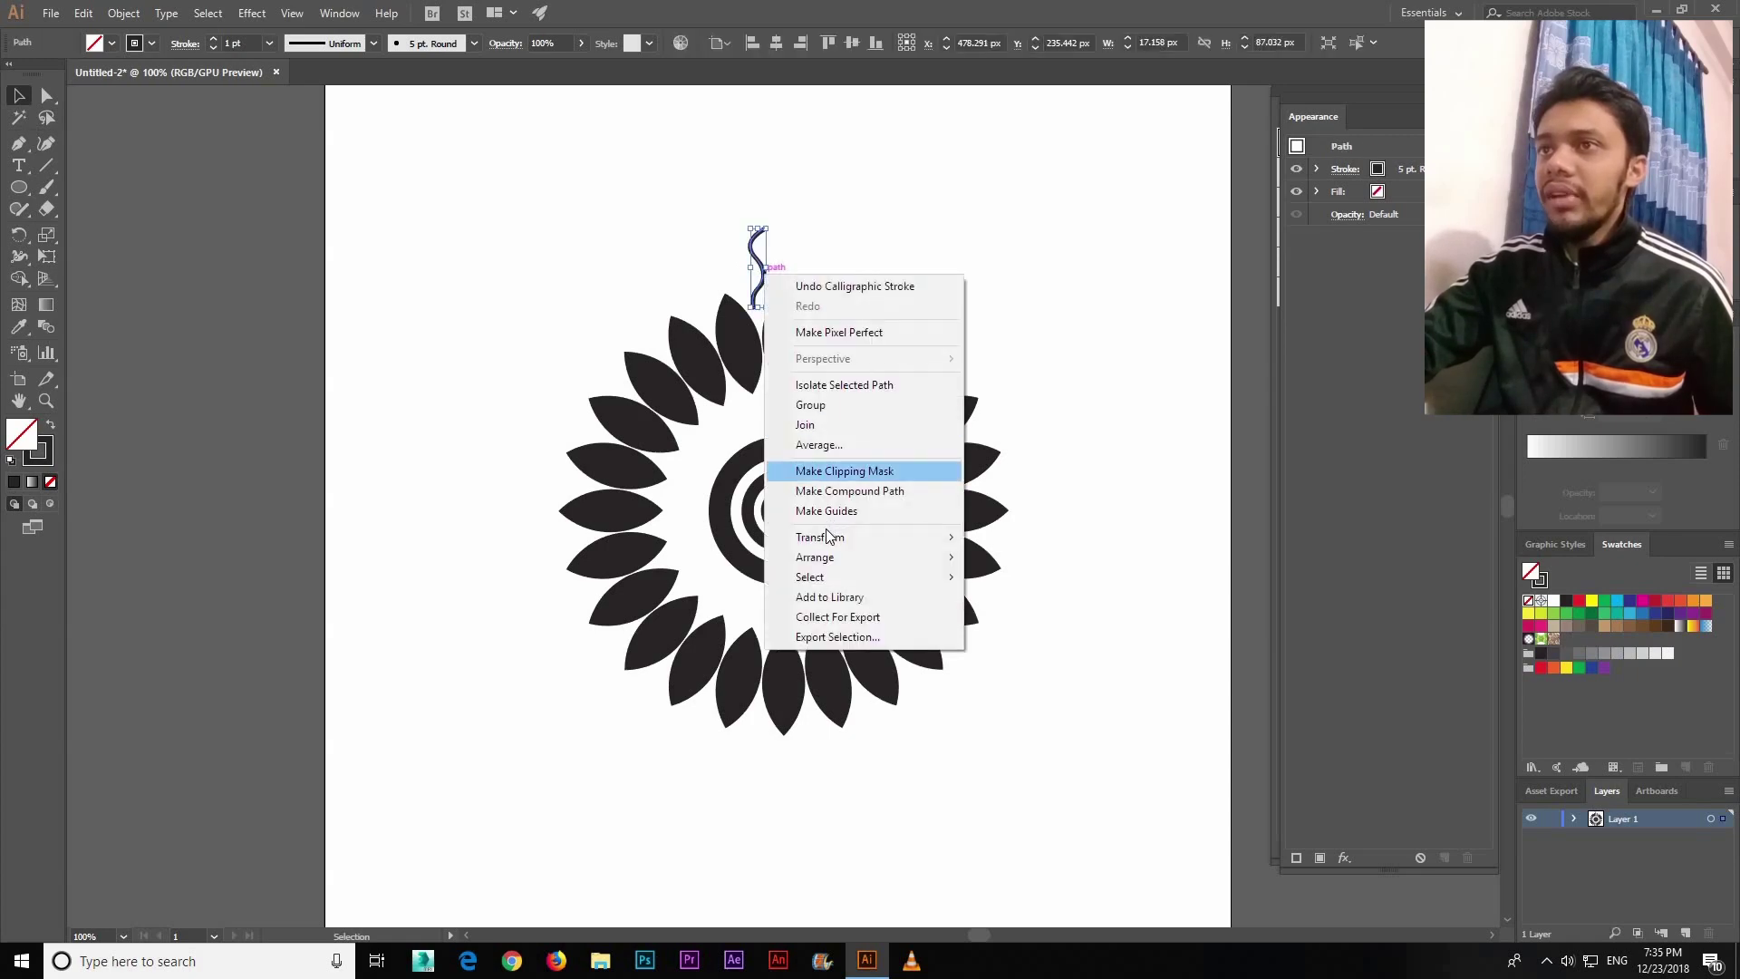
click(1008, 603)
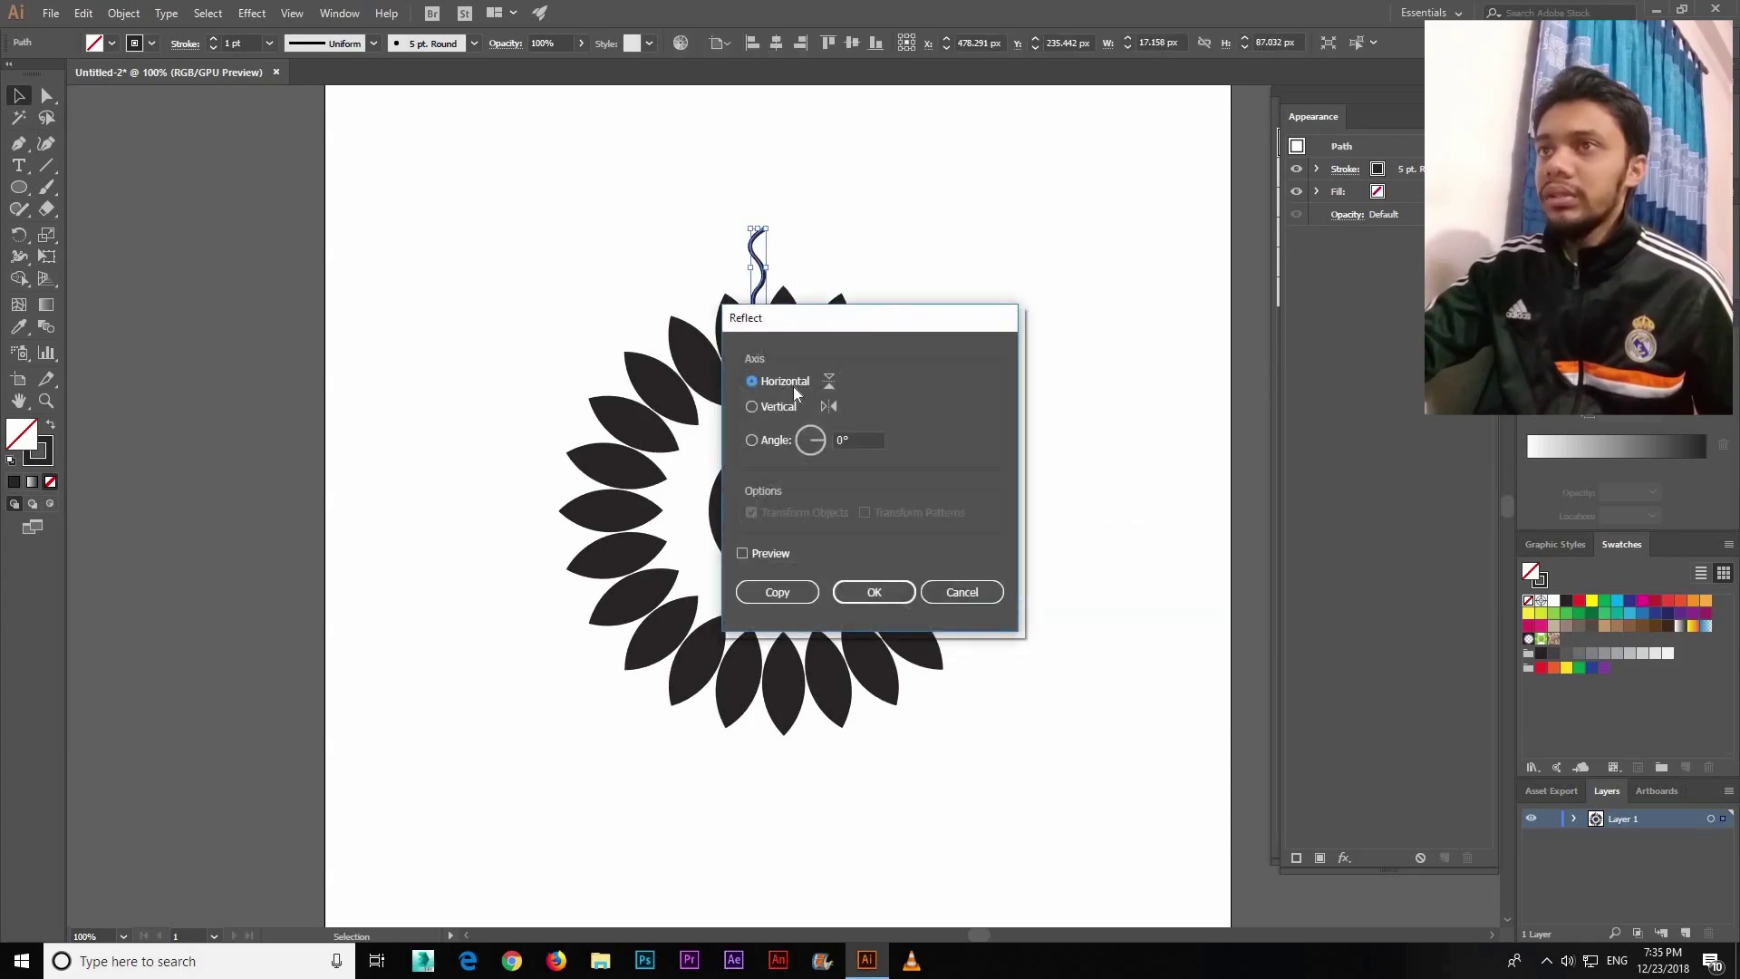
click(800, 598)
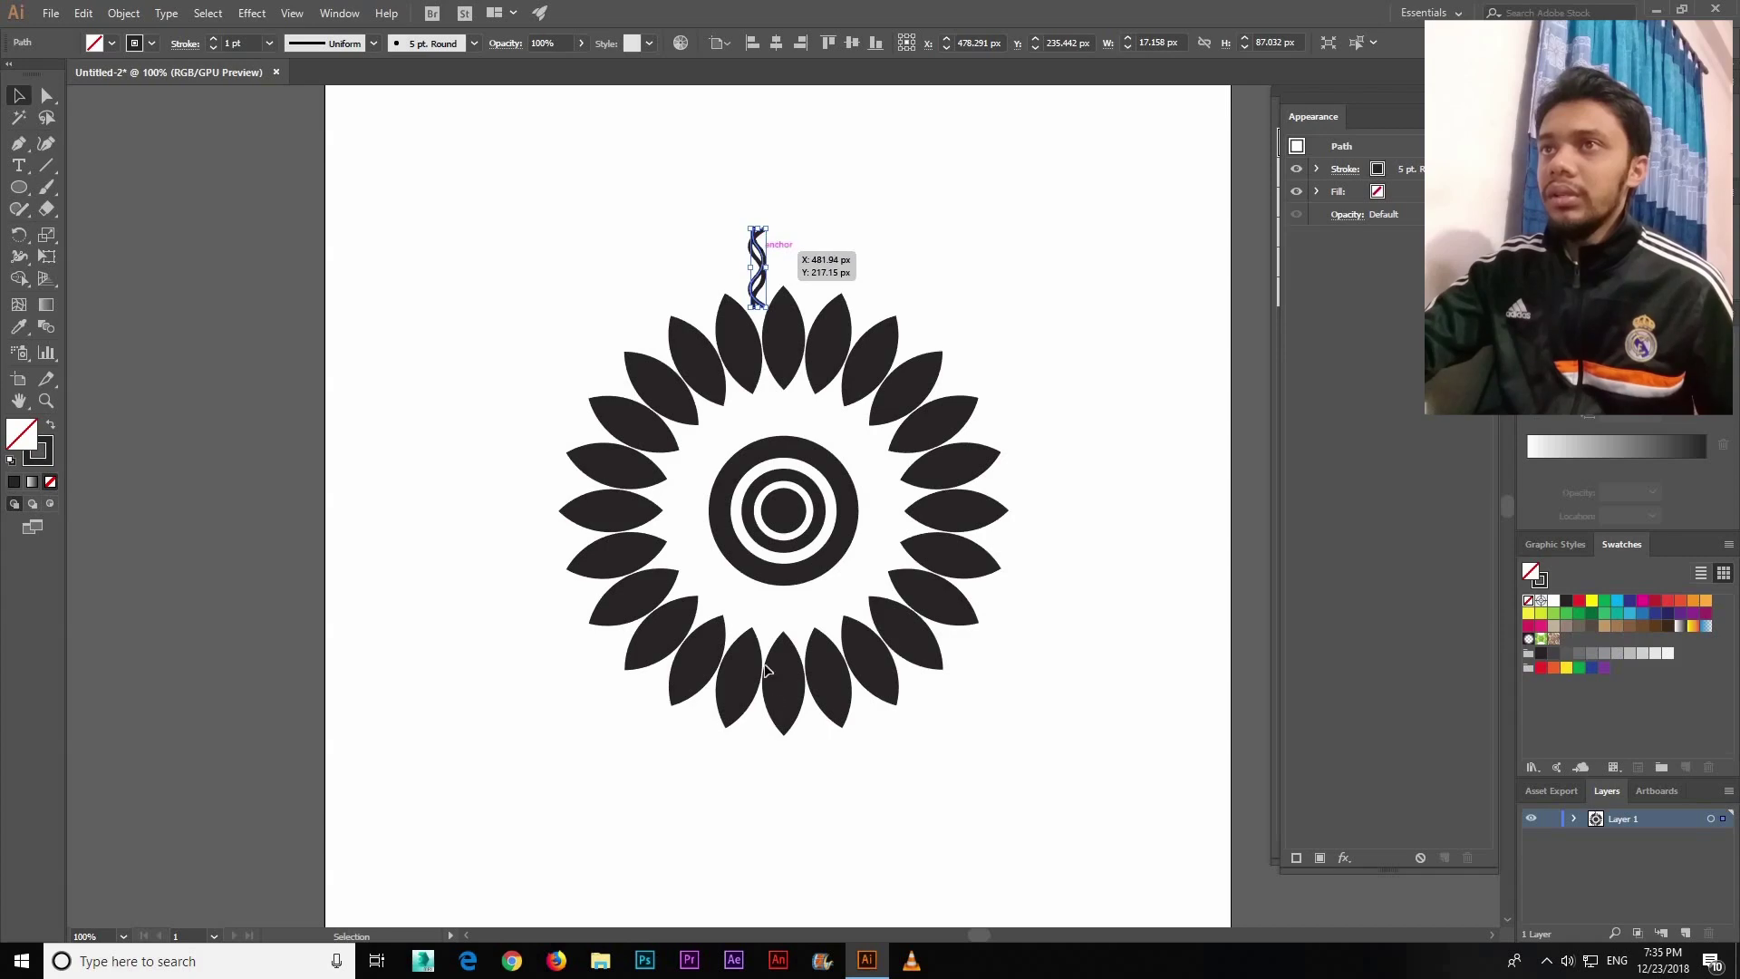
mouse_move(762, 300)
mouse_down()
mouse_move(776, 731)
mouse_move(852, 777)
mouse_up()
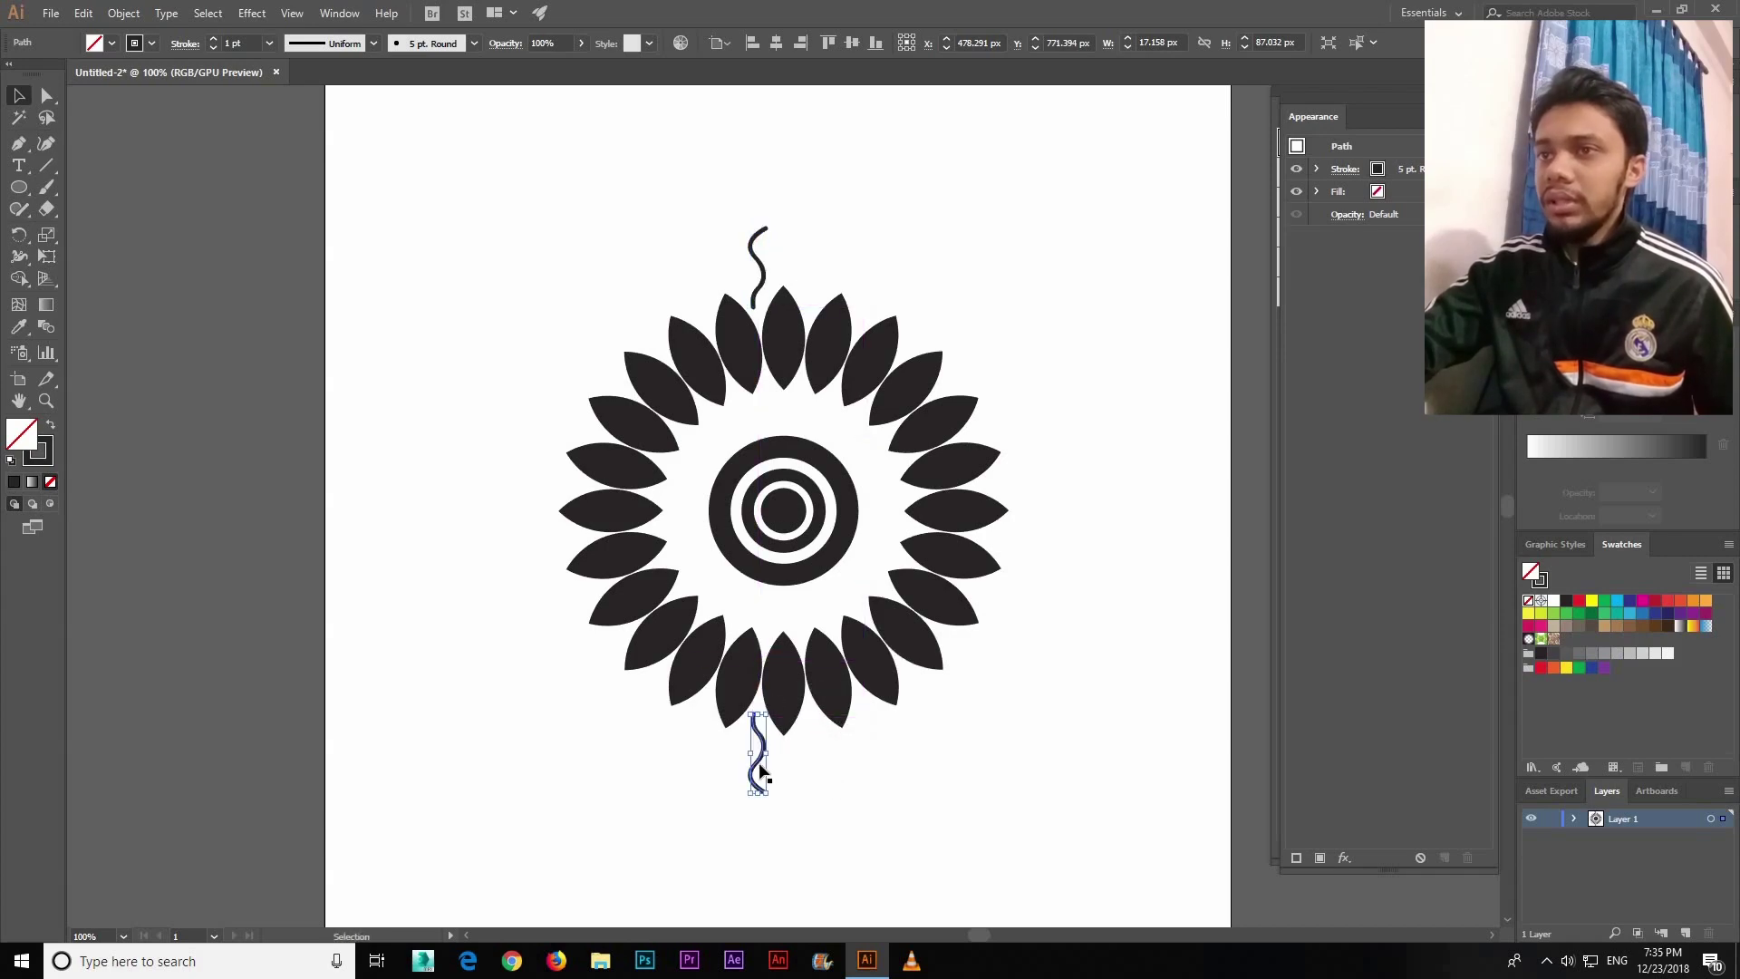
click(815, 774)
click(759, 766)
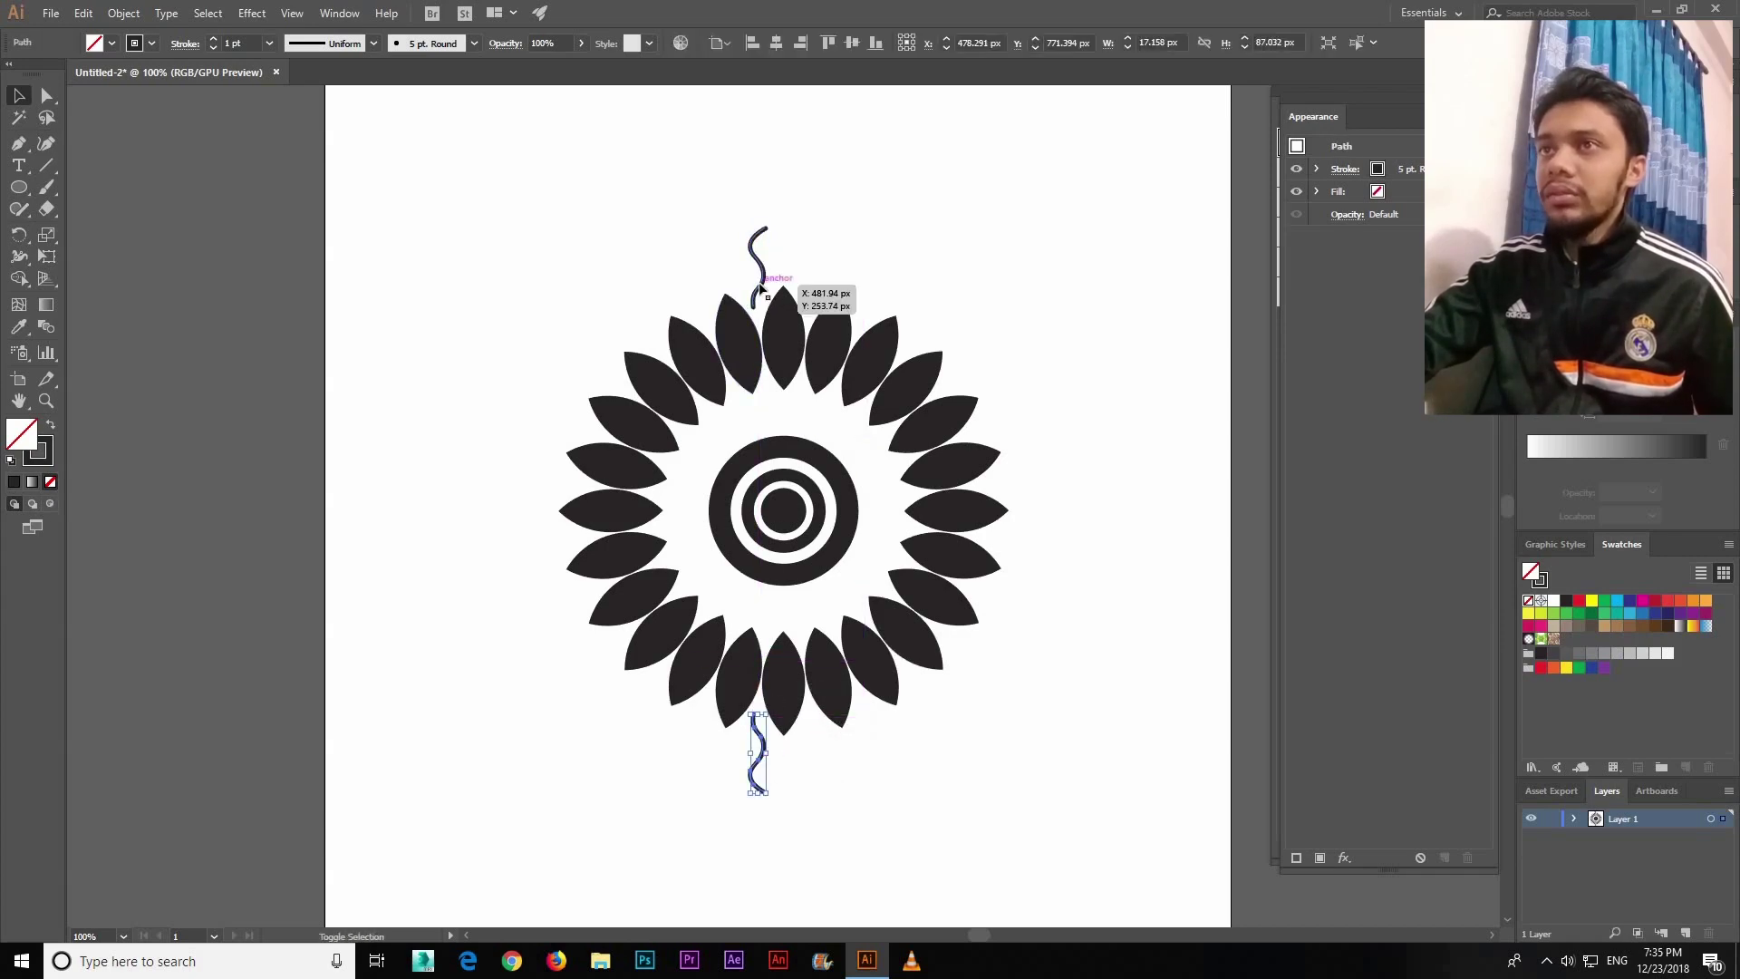
shift+click(761, 288)
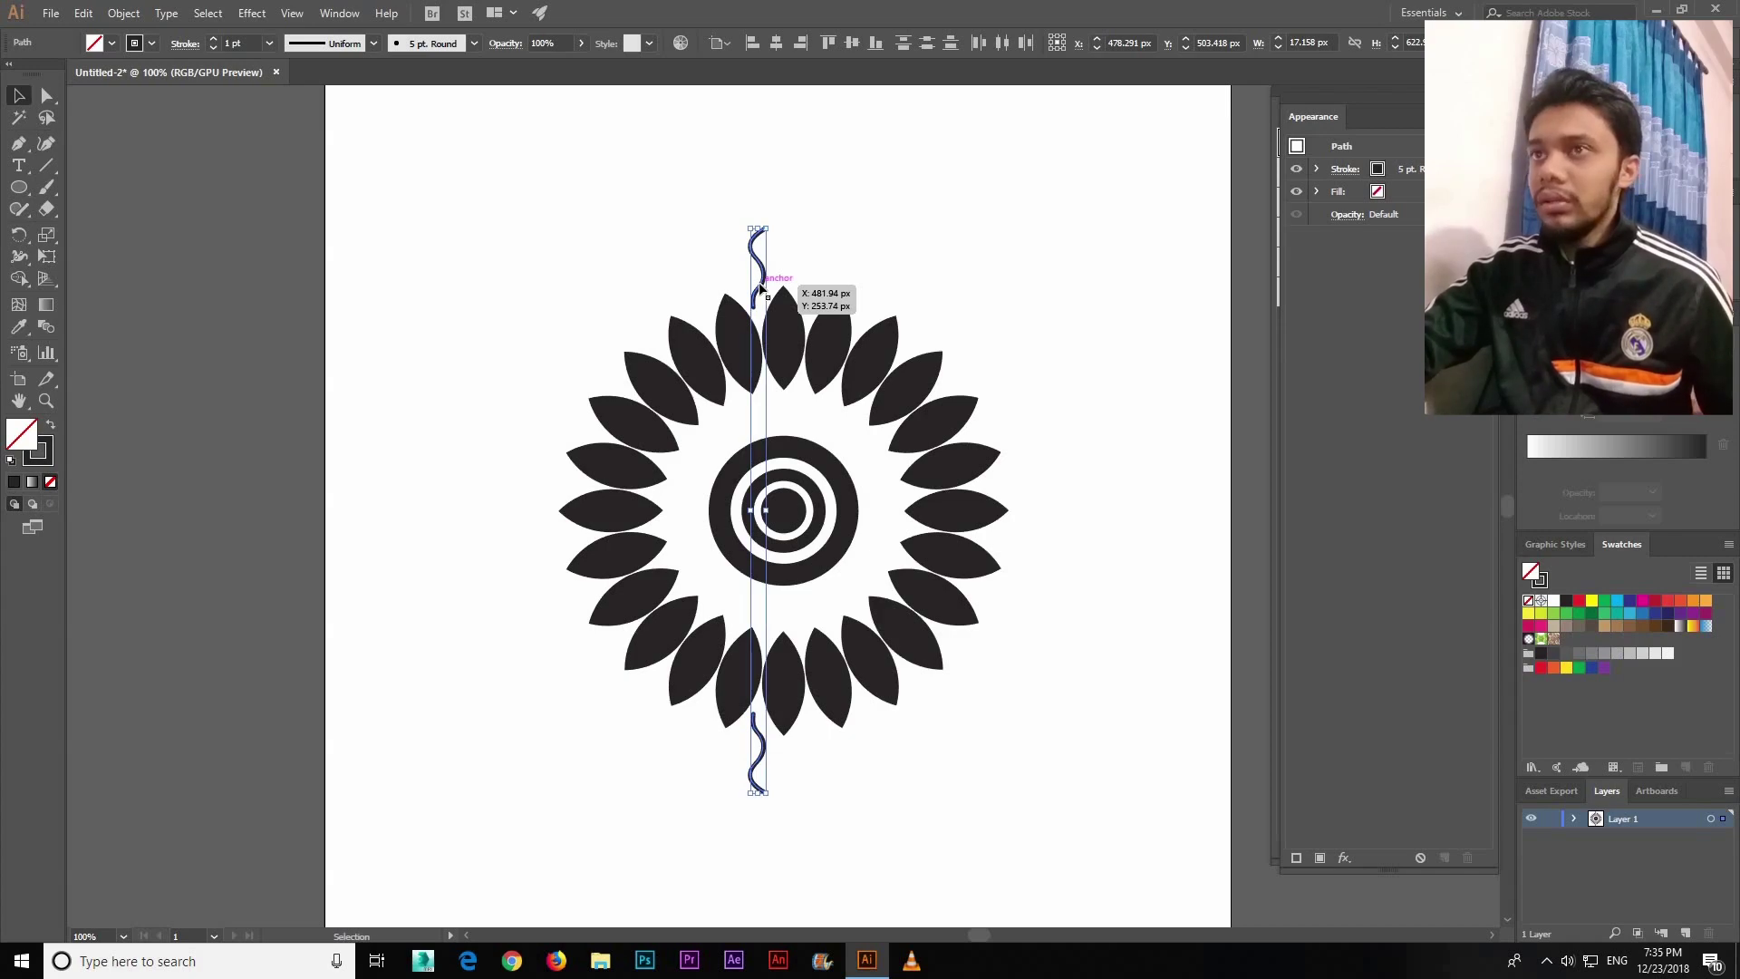
key(ctrl+g)
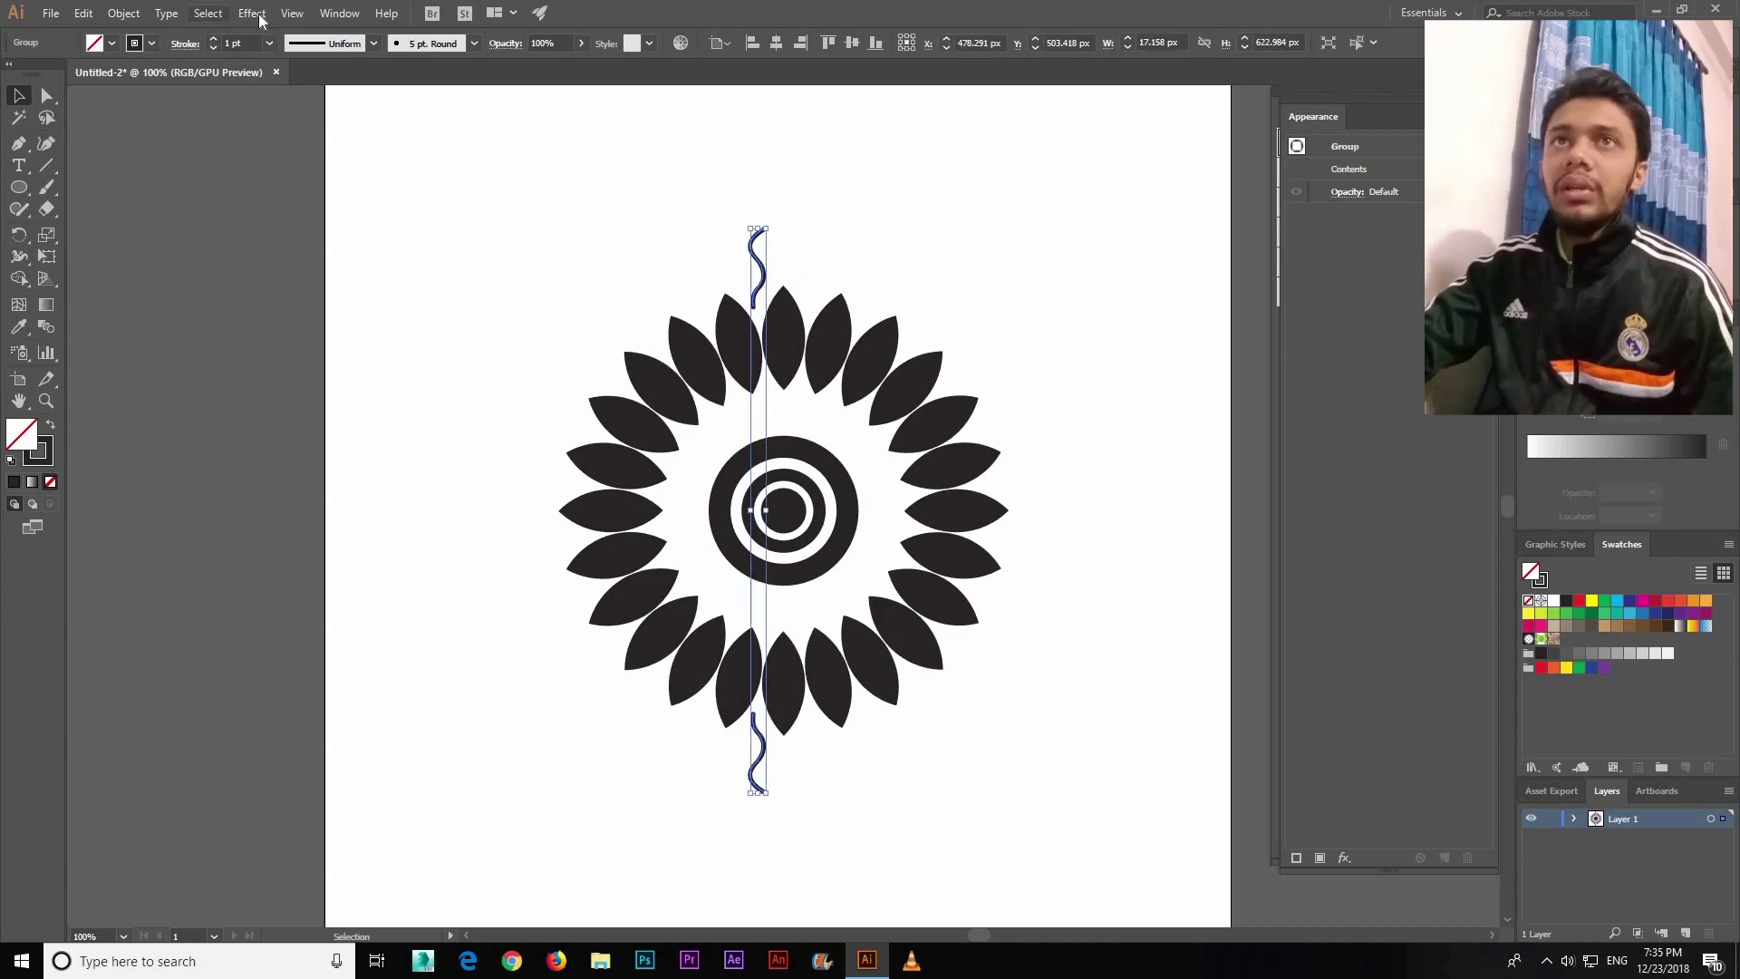
Step: Apply a Transform effect to the wavy stem with a 15° rotation angle and preview it
click(252, 13)
mouse_move(310, 160)
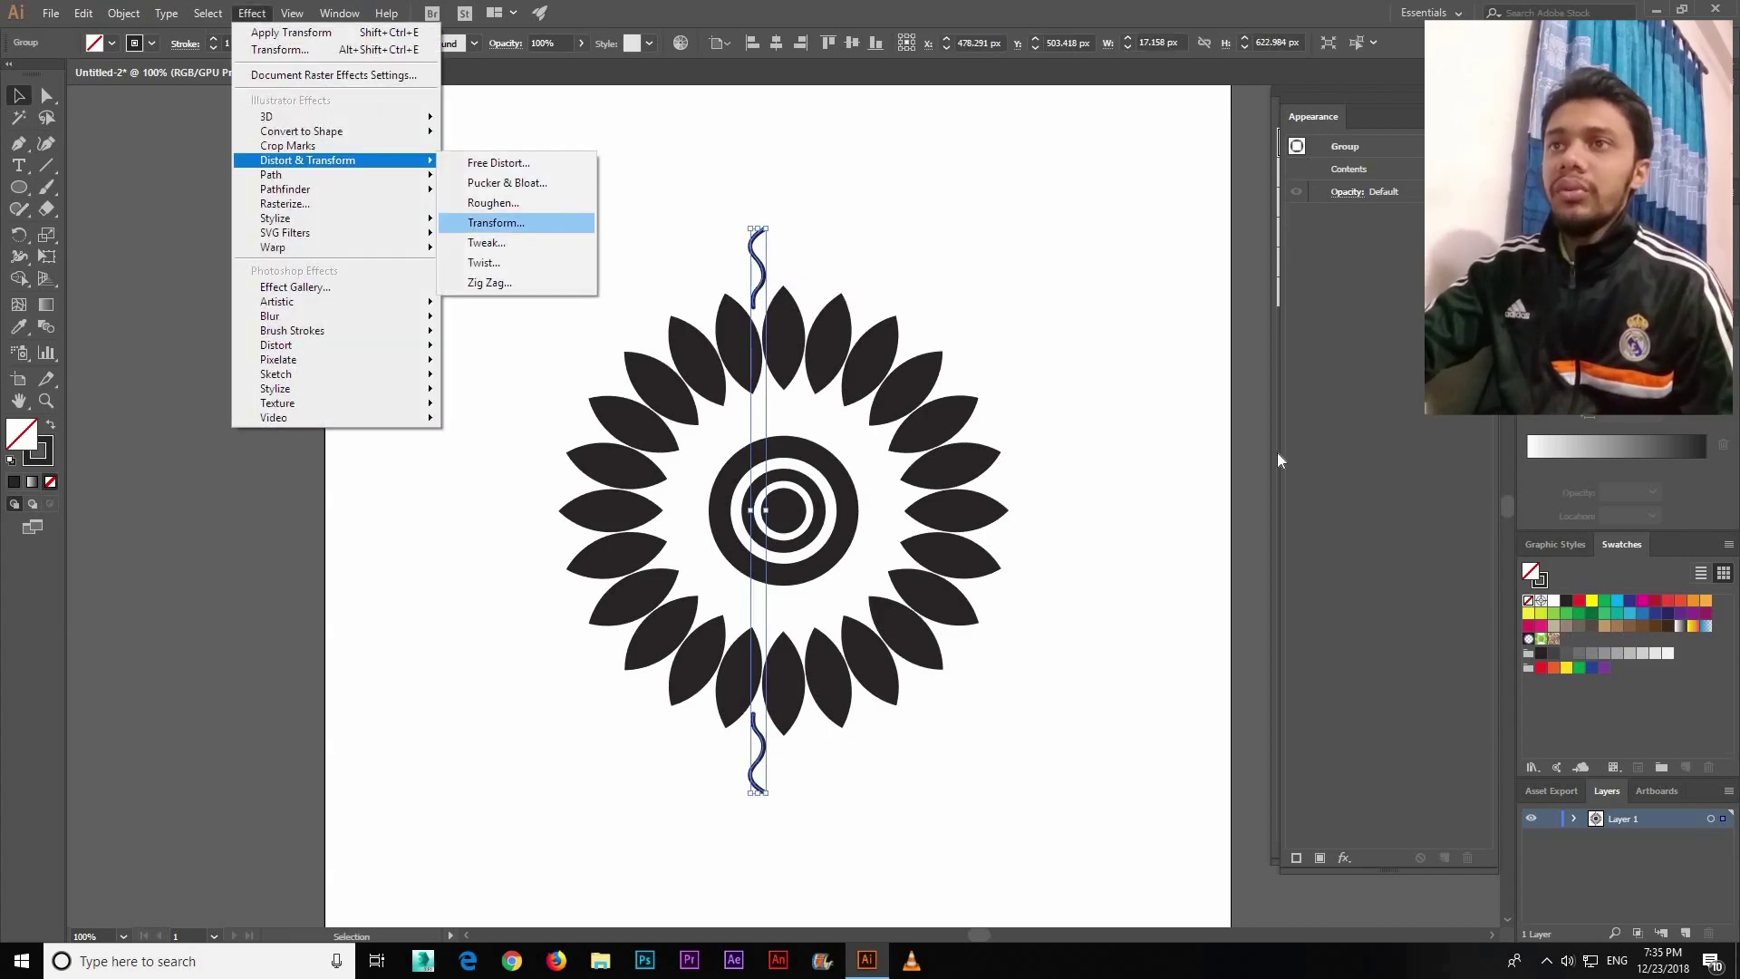
click(528, 222)
click(1385, 428)
text(15)
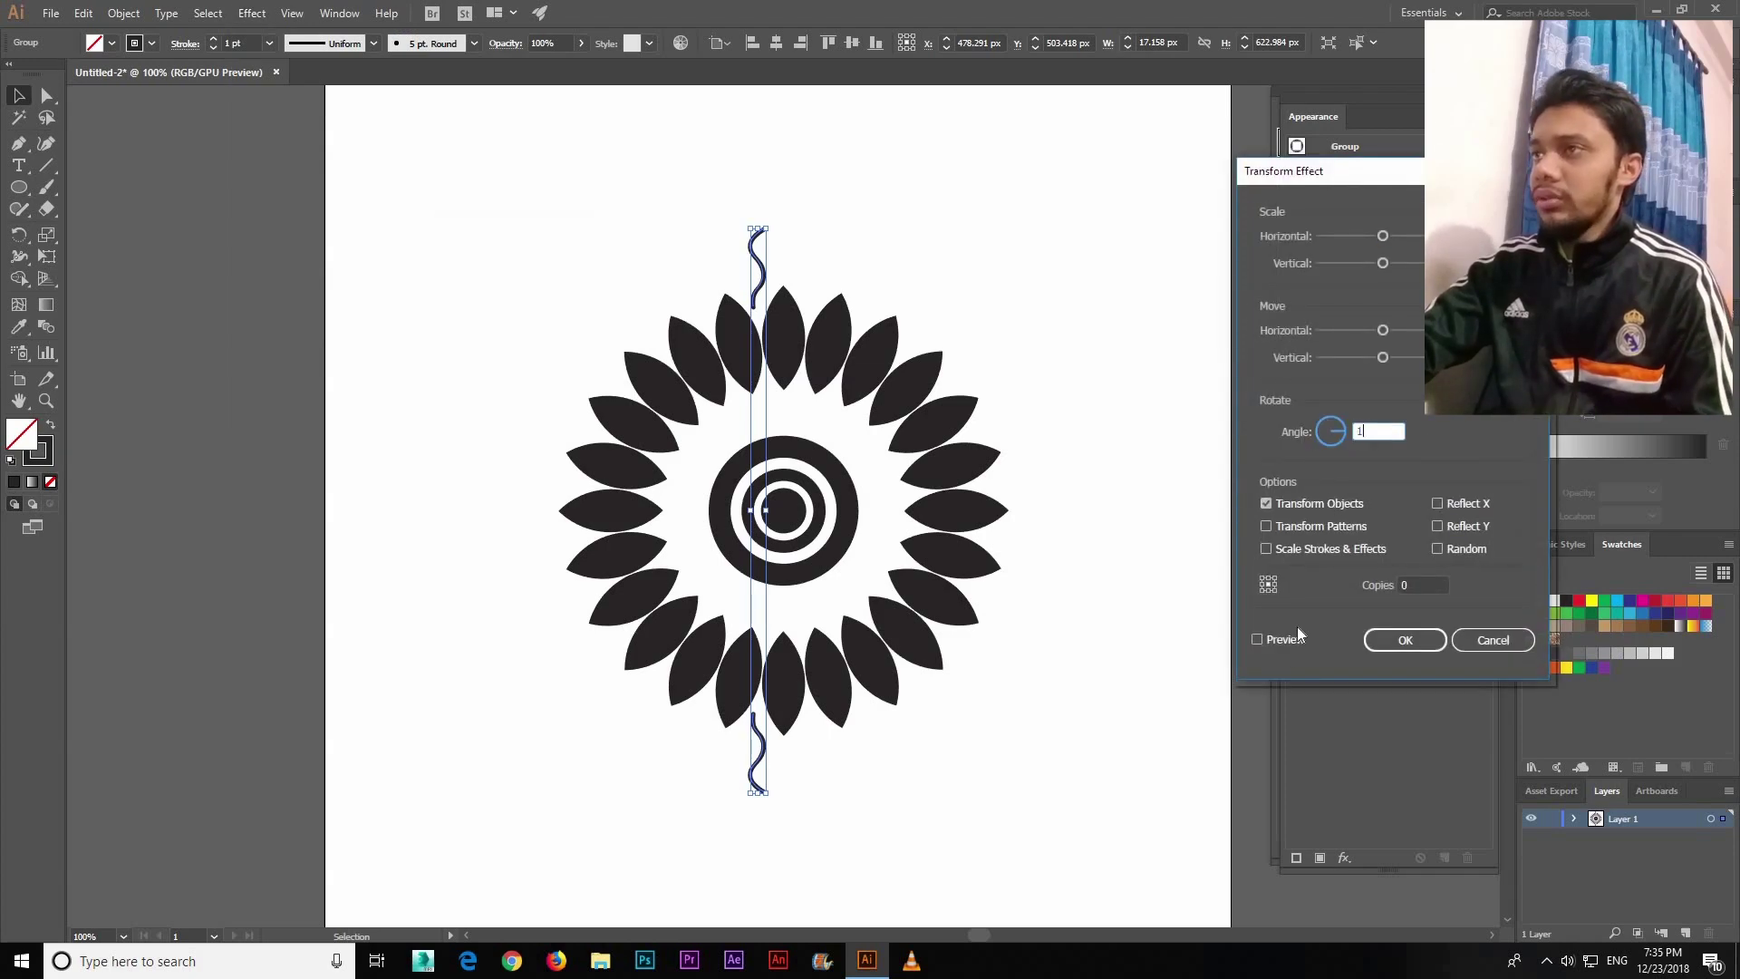
click(1292, 640)
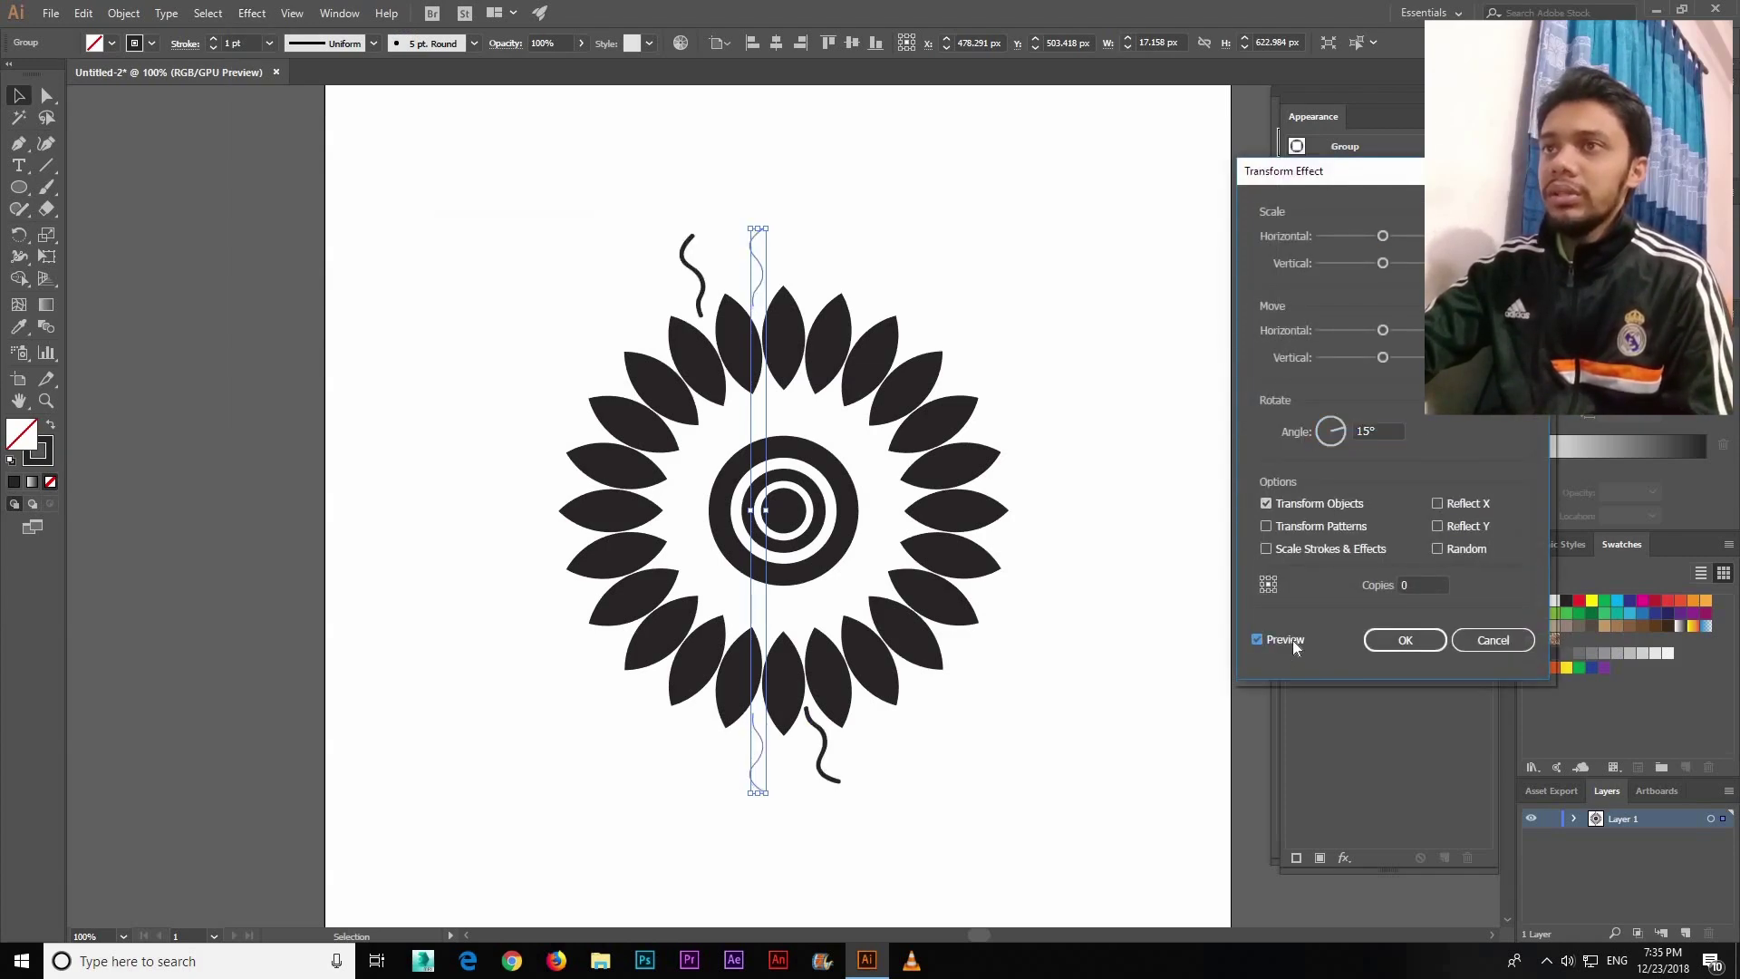
Step: Try a 10° angle, return to 15° with 11 copies, apply, and select all the artwork
double_click(1391, 433)
text(10)
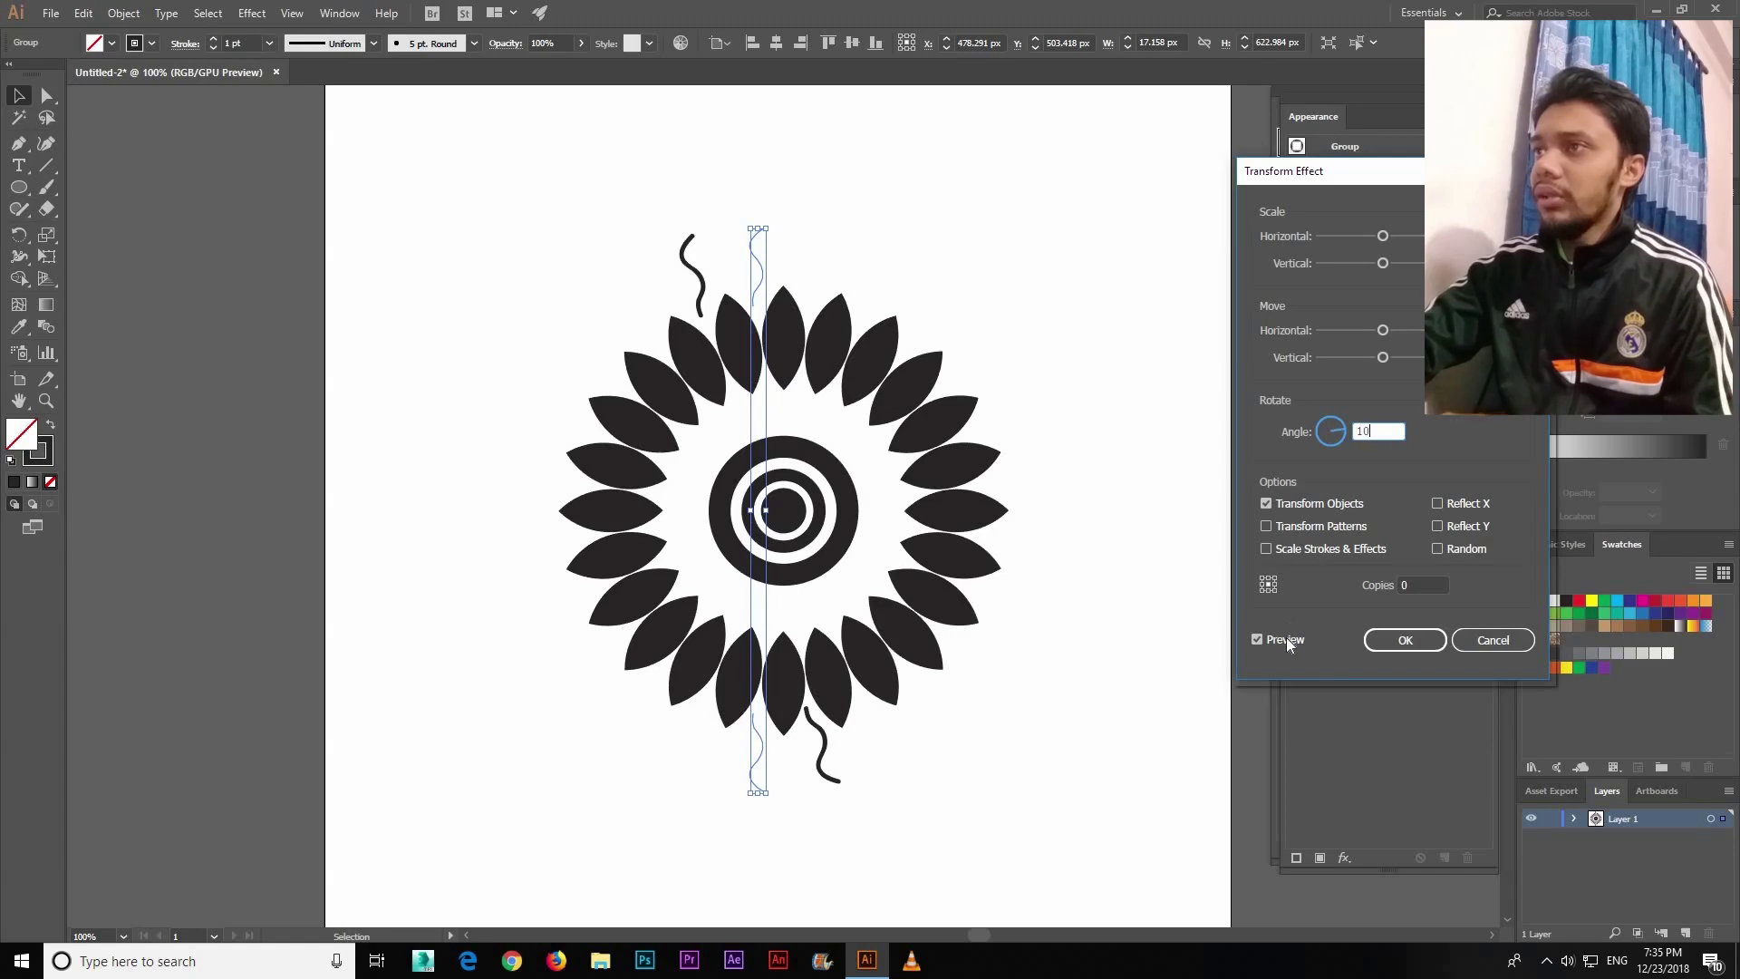
key(Tab)
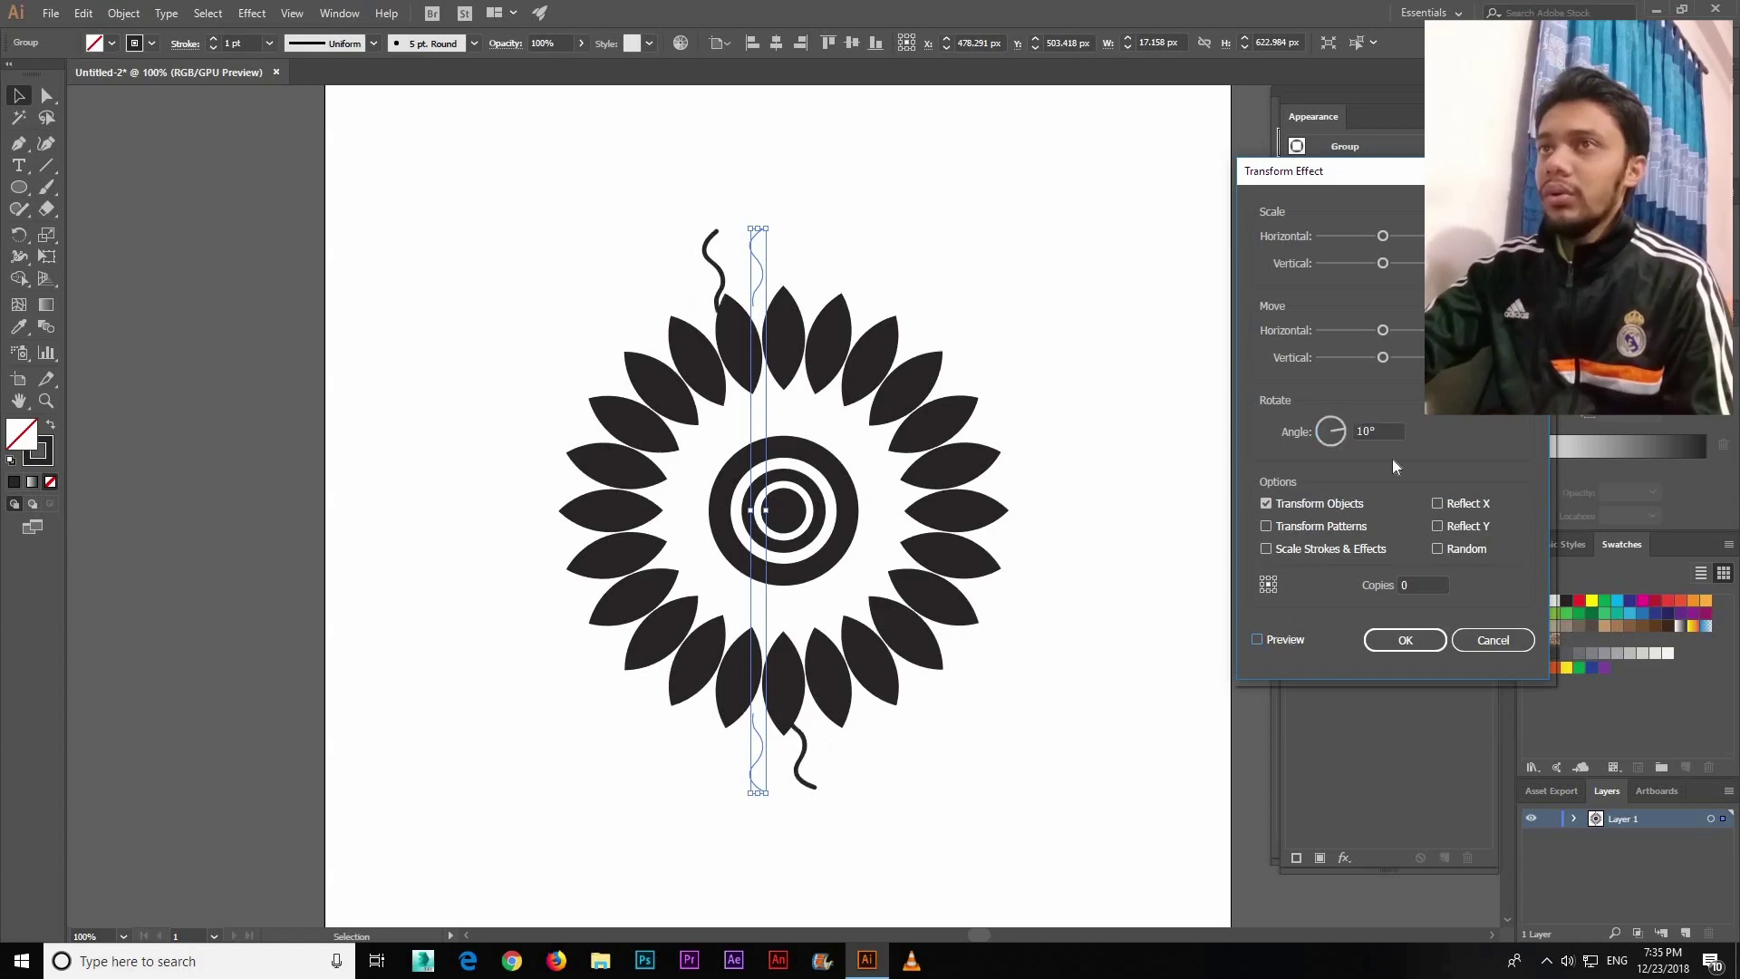
double_click(1378, 432)
text(15)
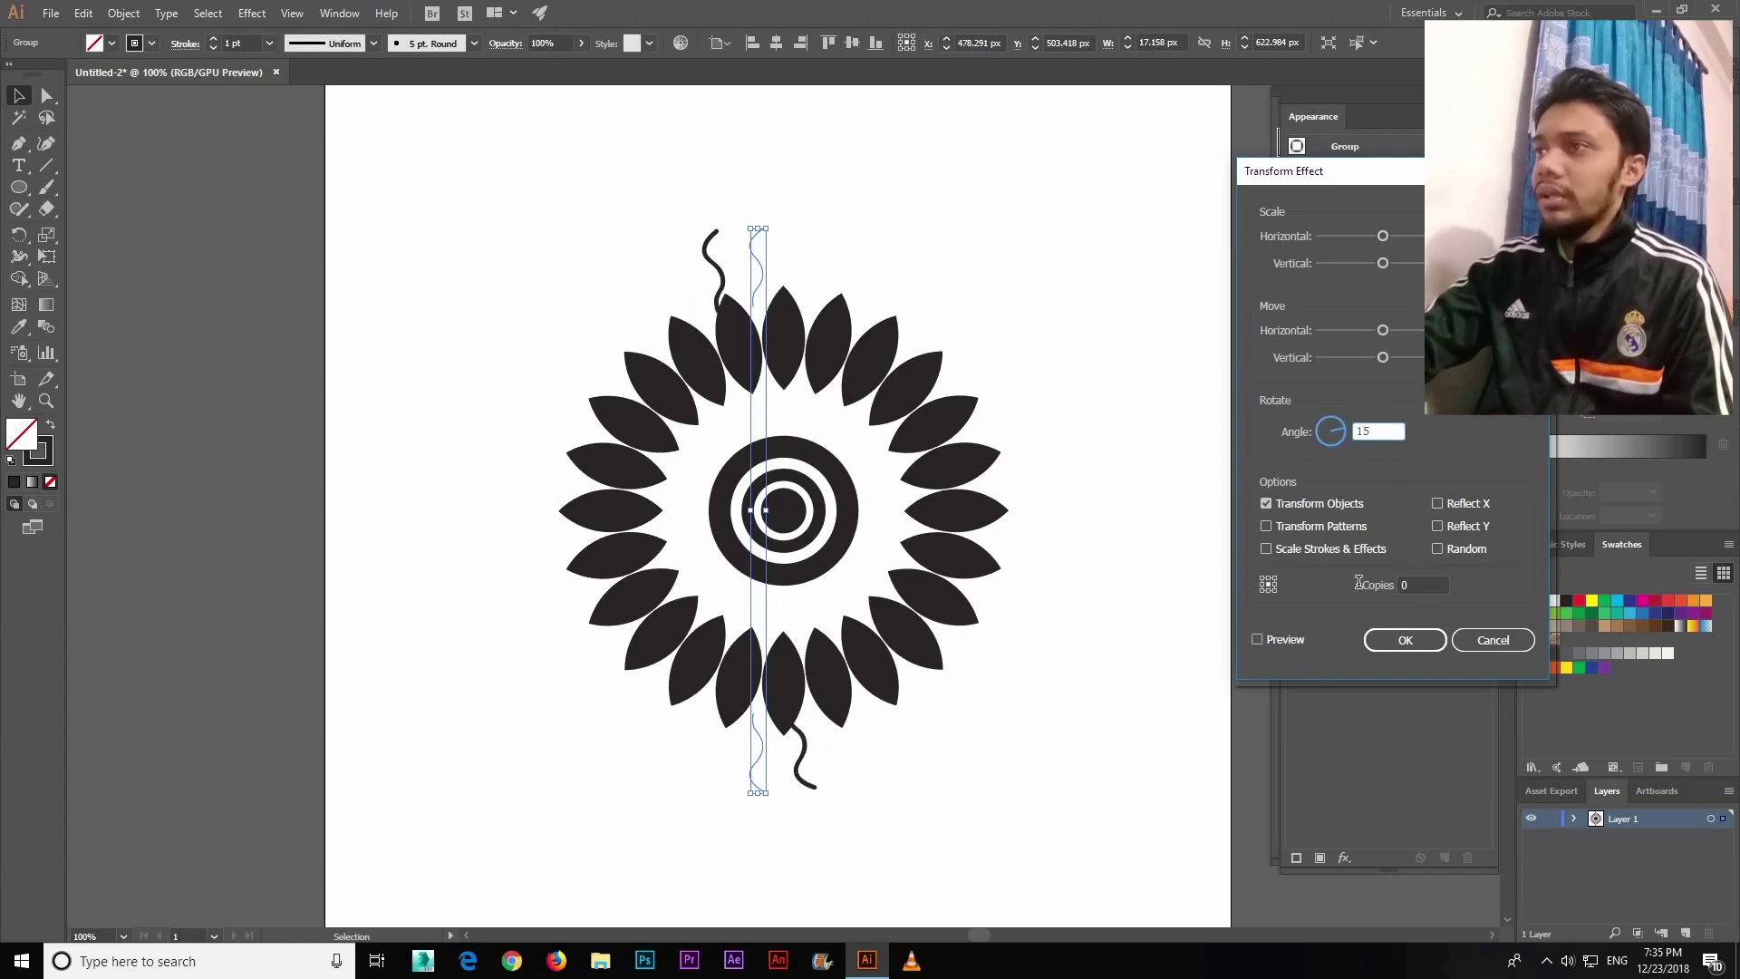
key(Tab)
text(11)
click(1286, 645)
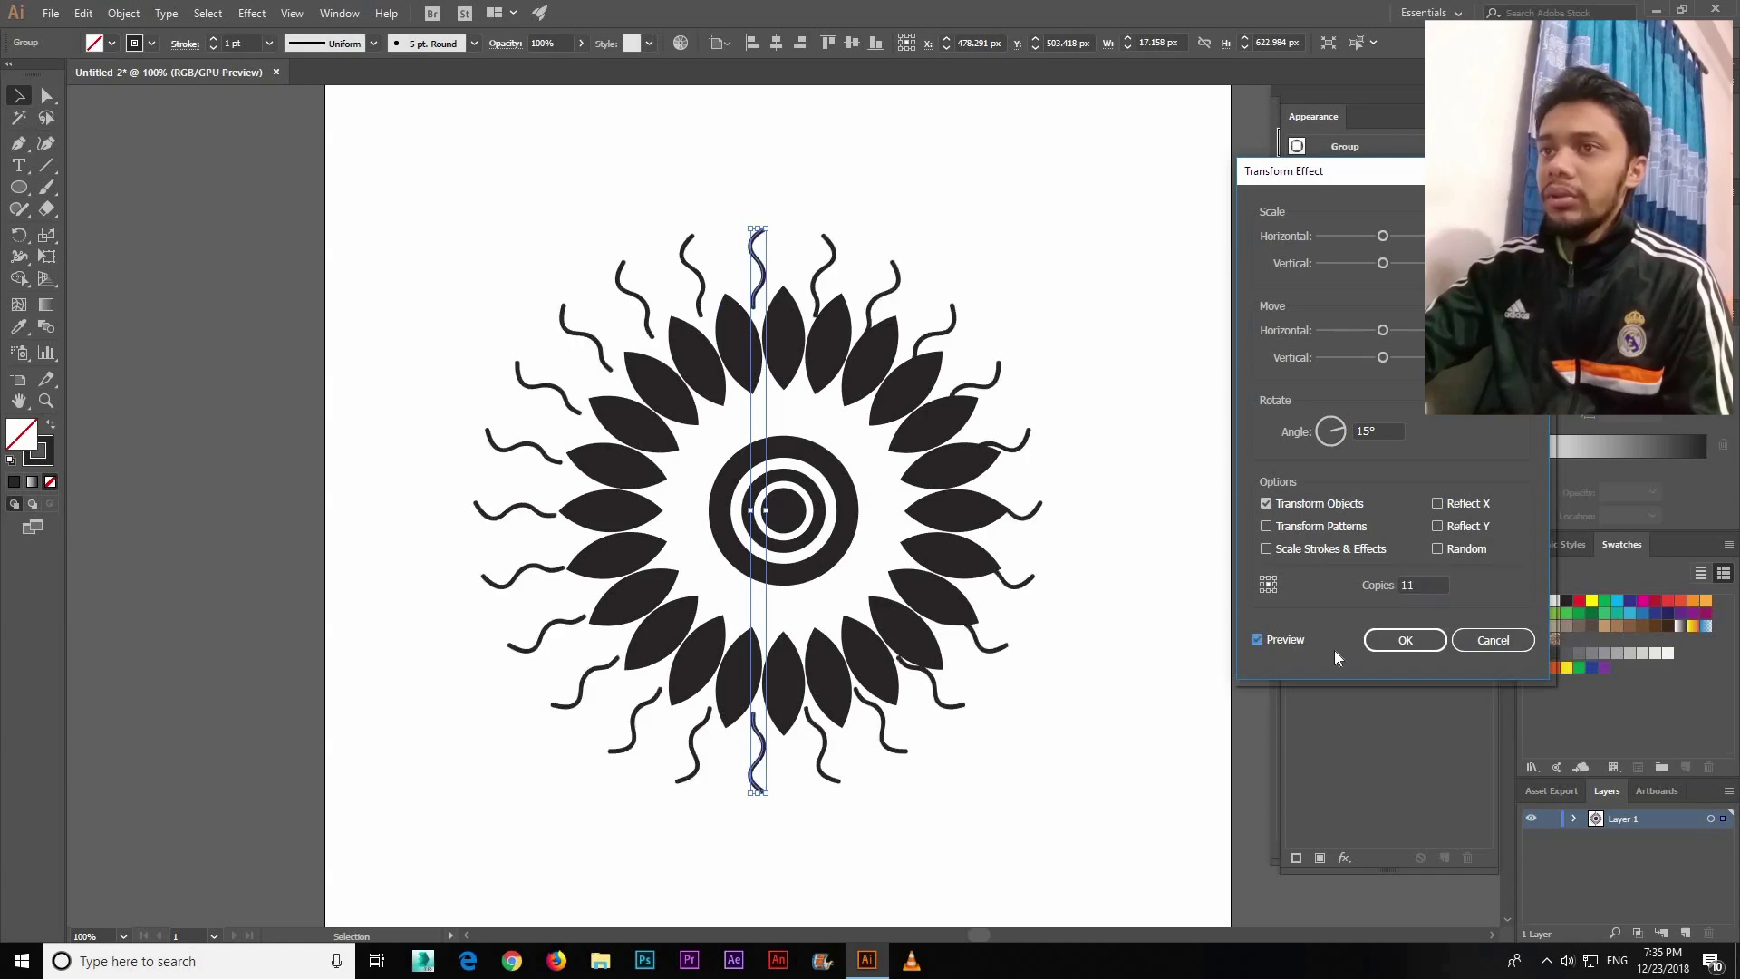
click(1411, 644)
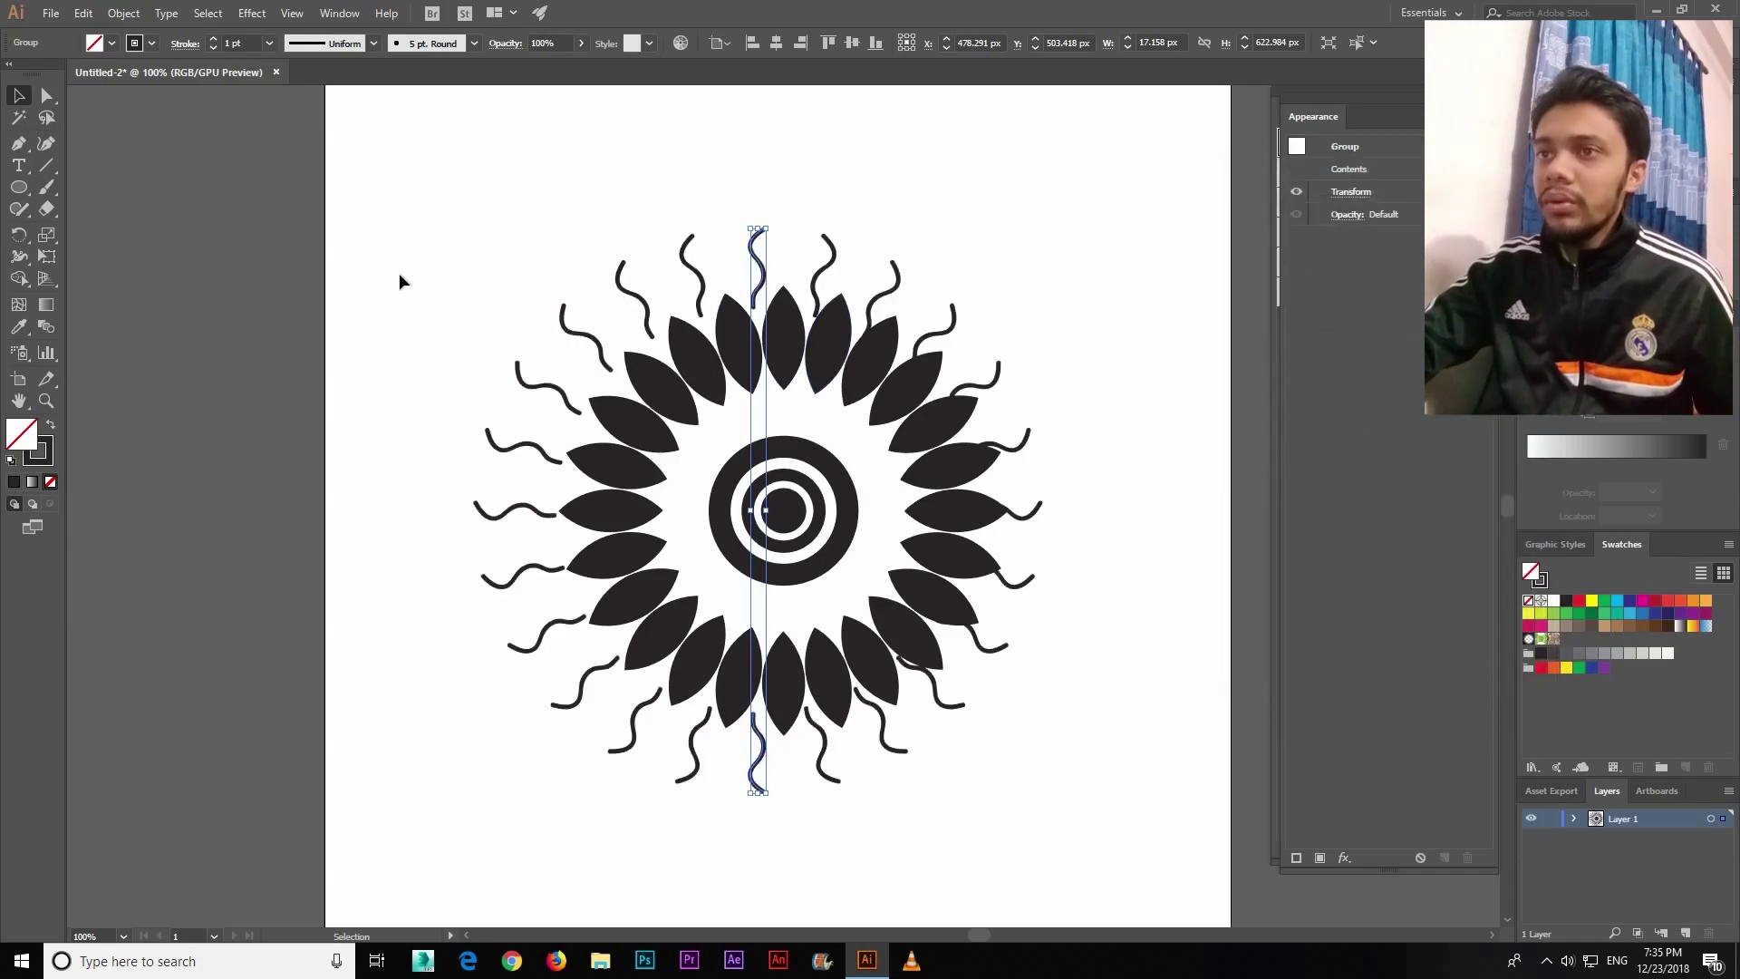
drag(1068, 681, 387, 213)
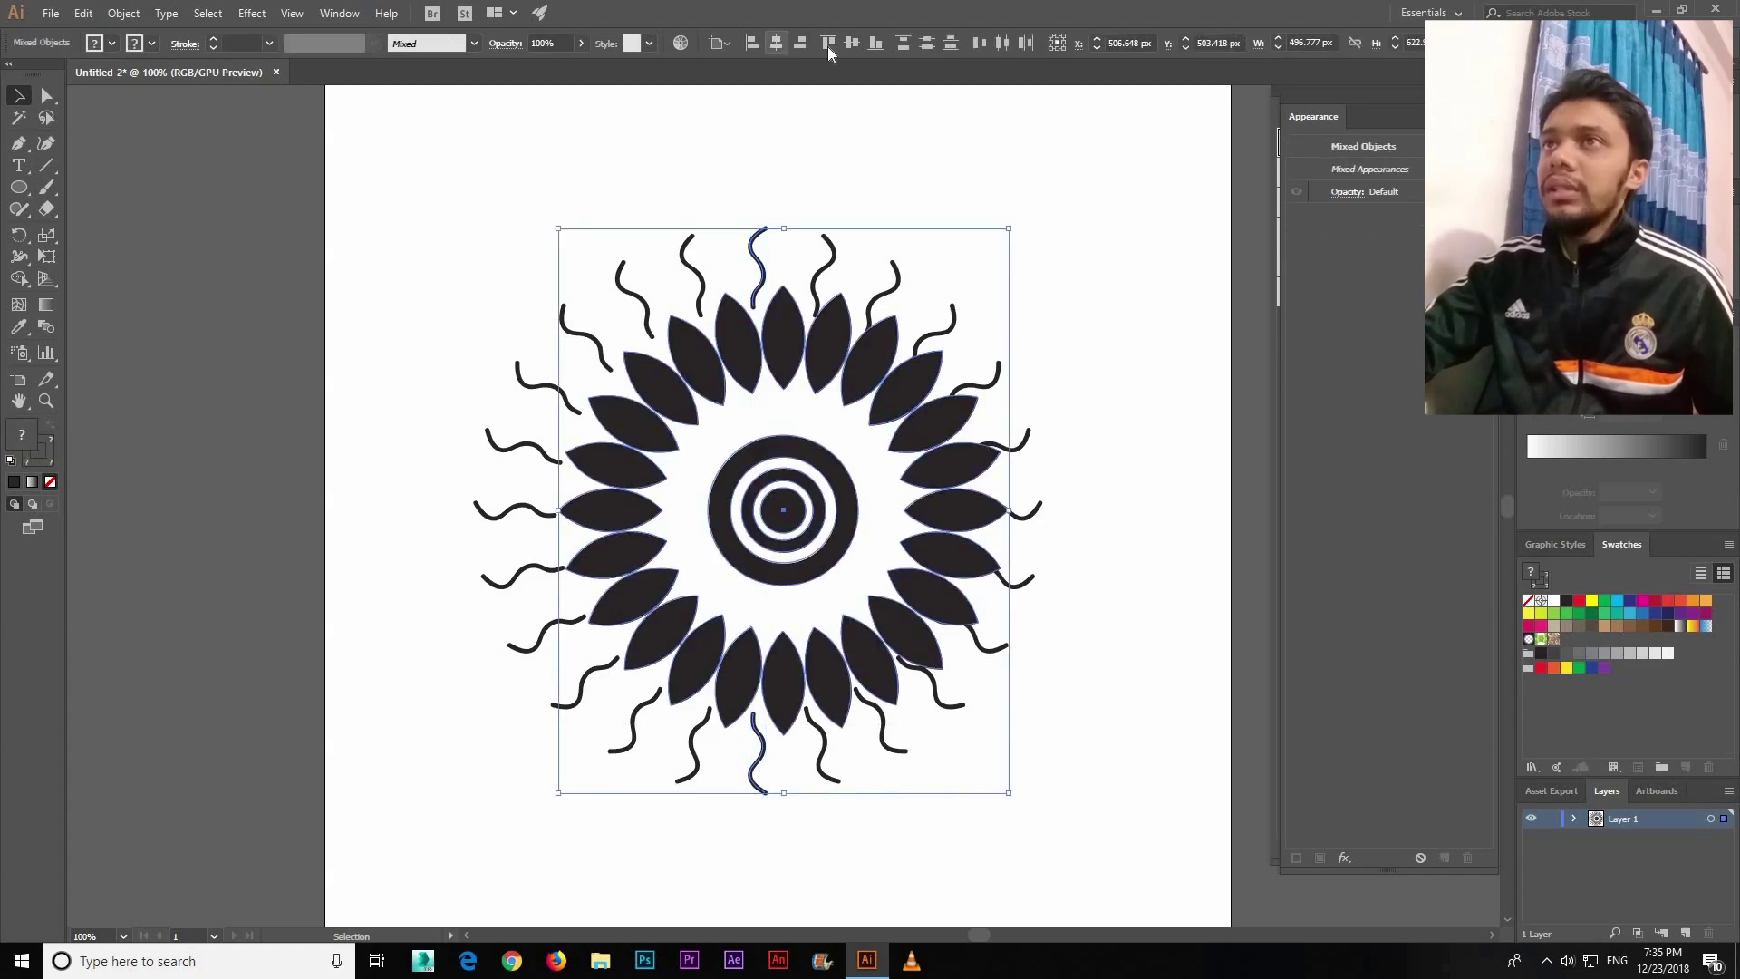
Step: Centre-align the stems and petals both ways, then draw a small circle above the top petal
click(850, 45)
click(887, 148)
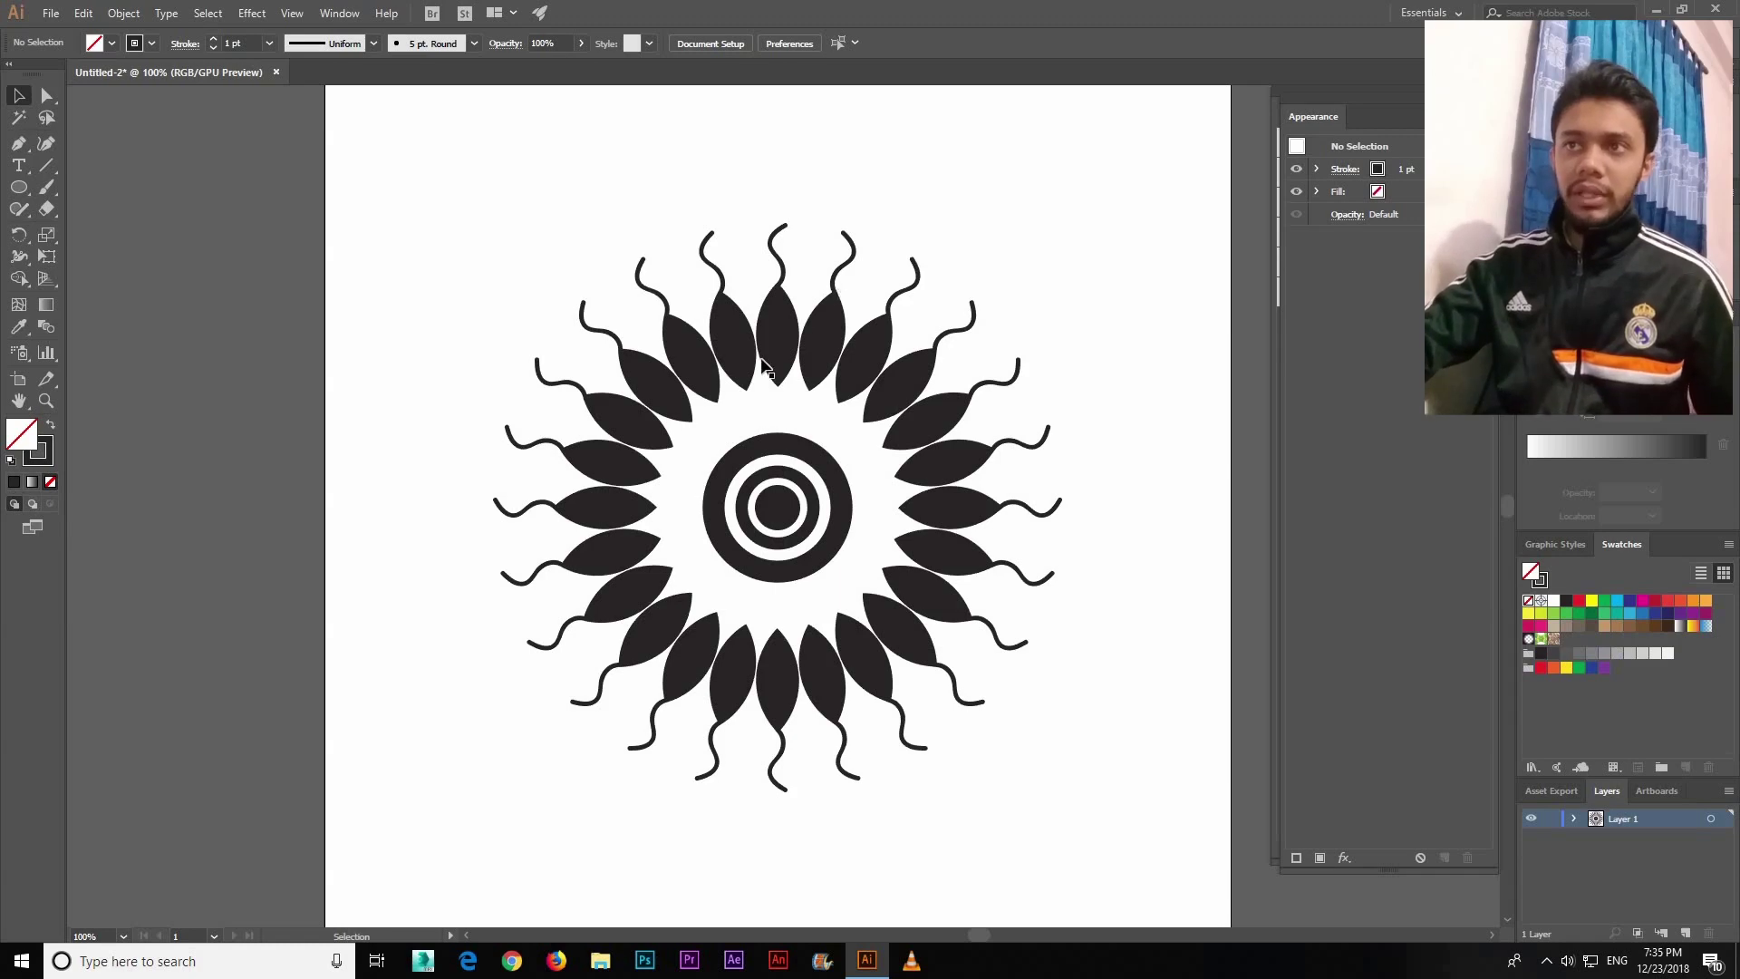
click(22, 187)
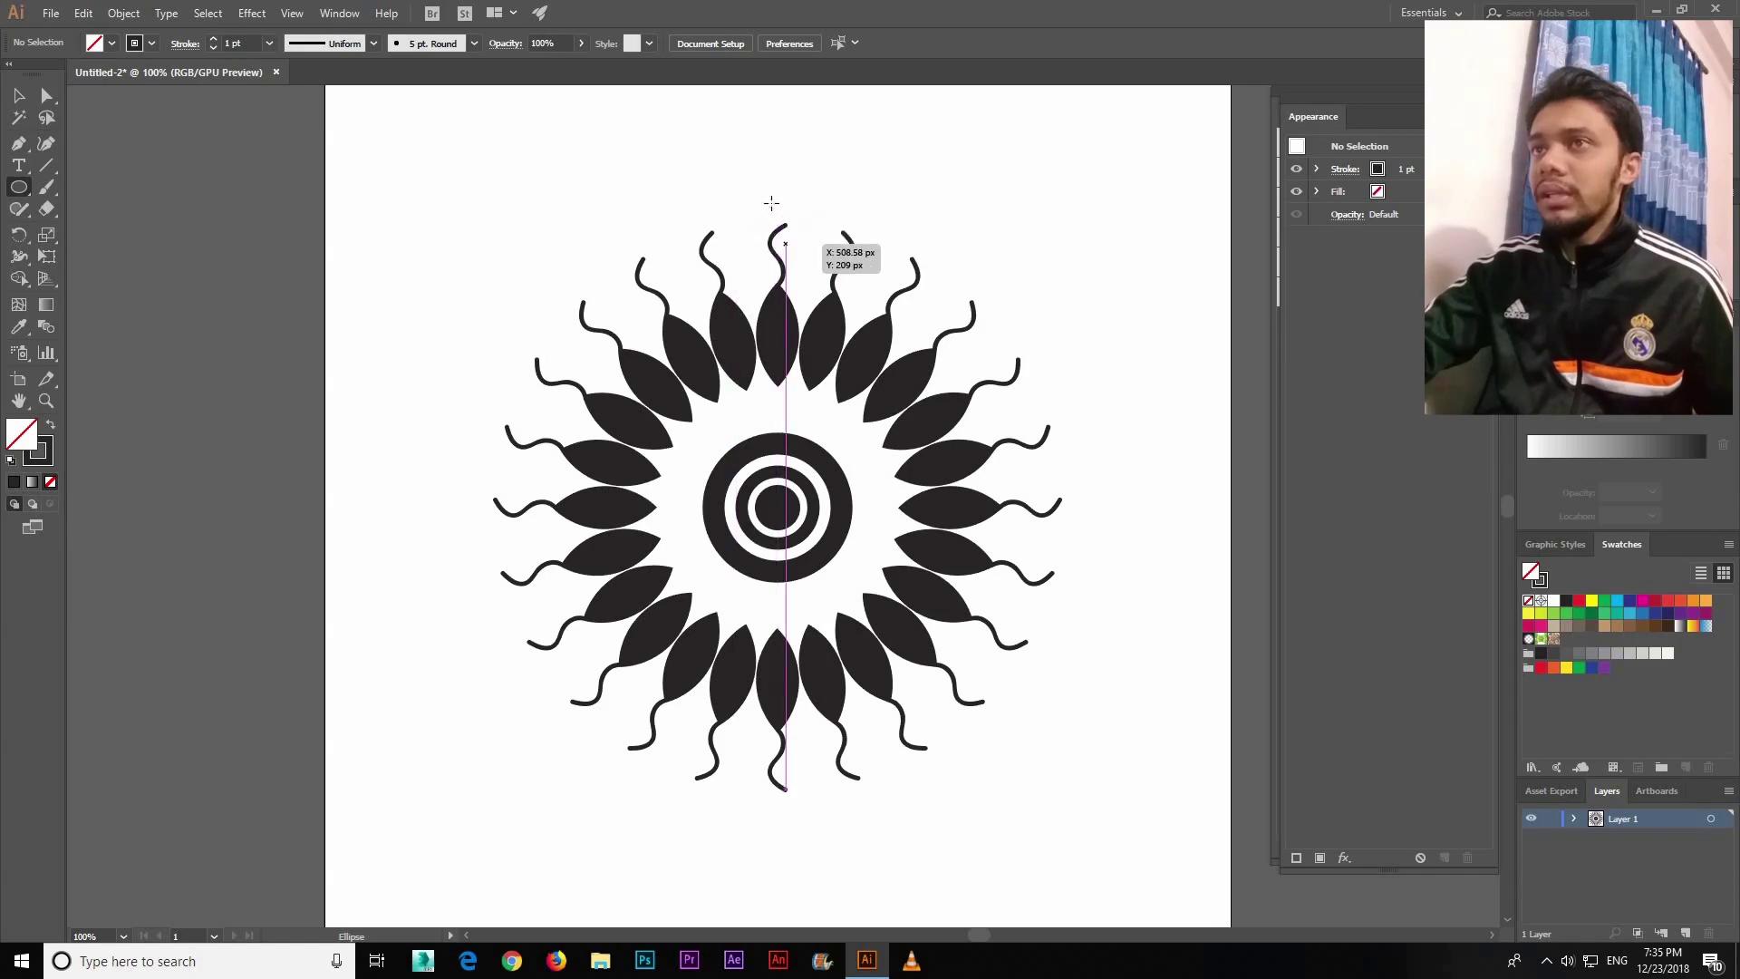
drag(769, 202, 785, 218)
key(v)
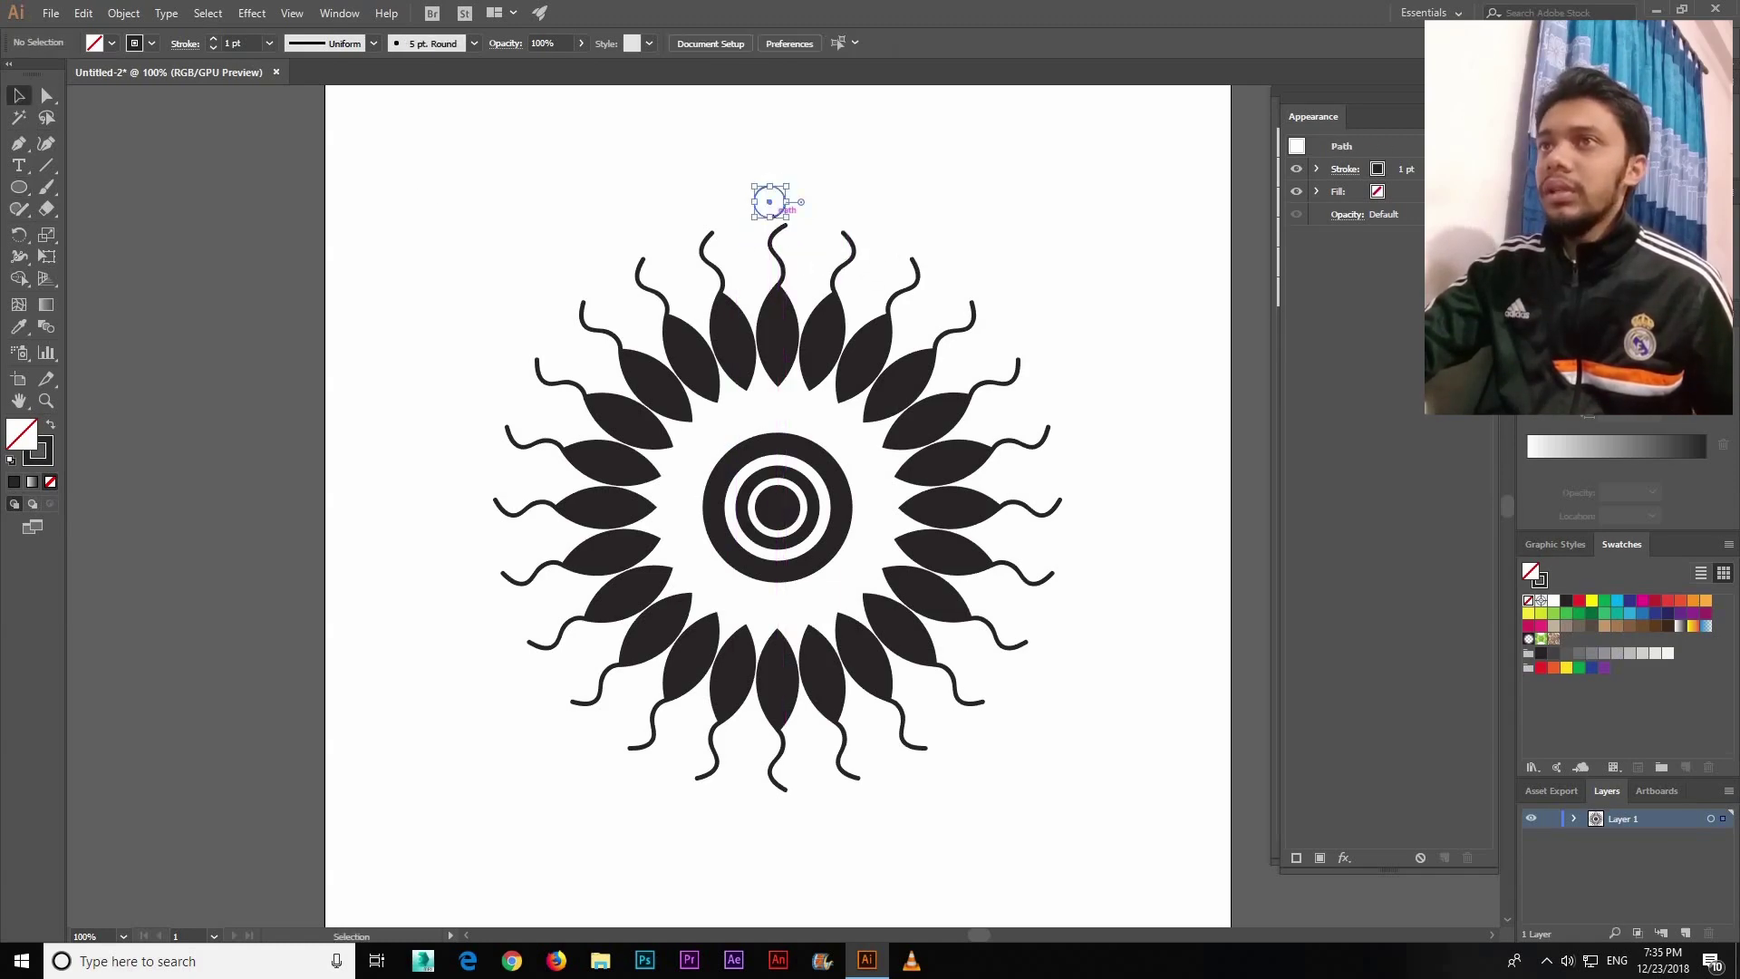
Step: Fill the small circle solid dark and place dots on the top and bottom stem tips
key(shift+x)
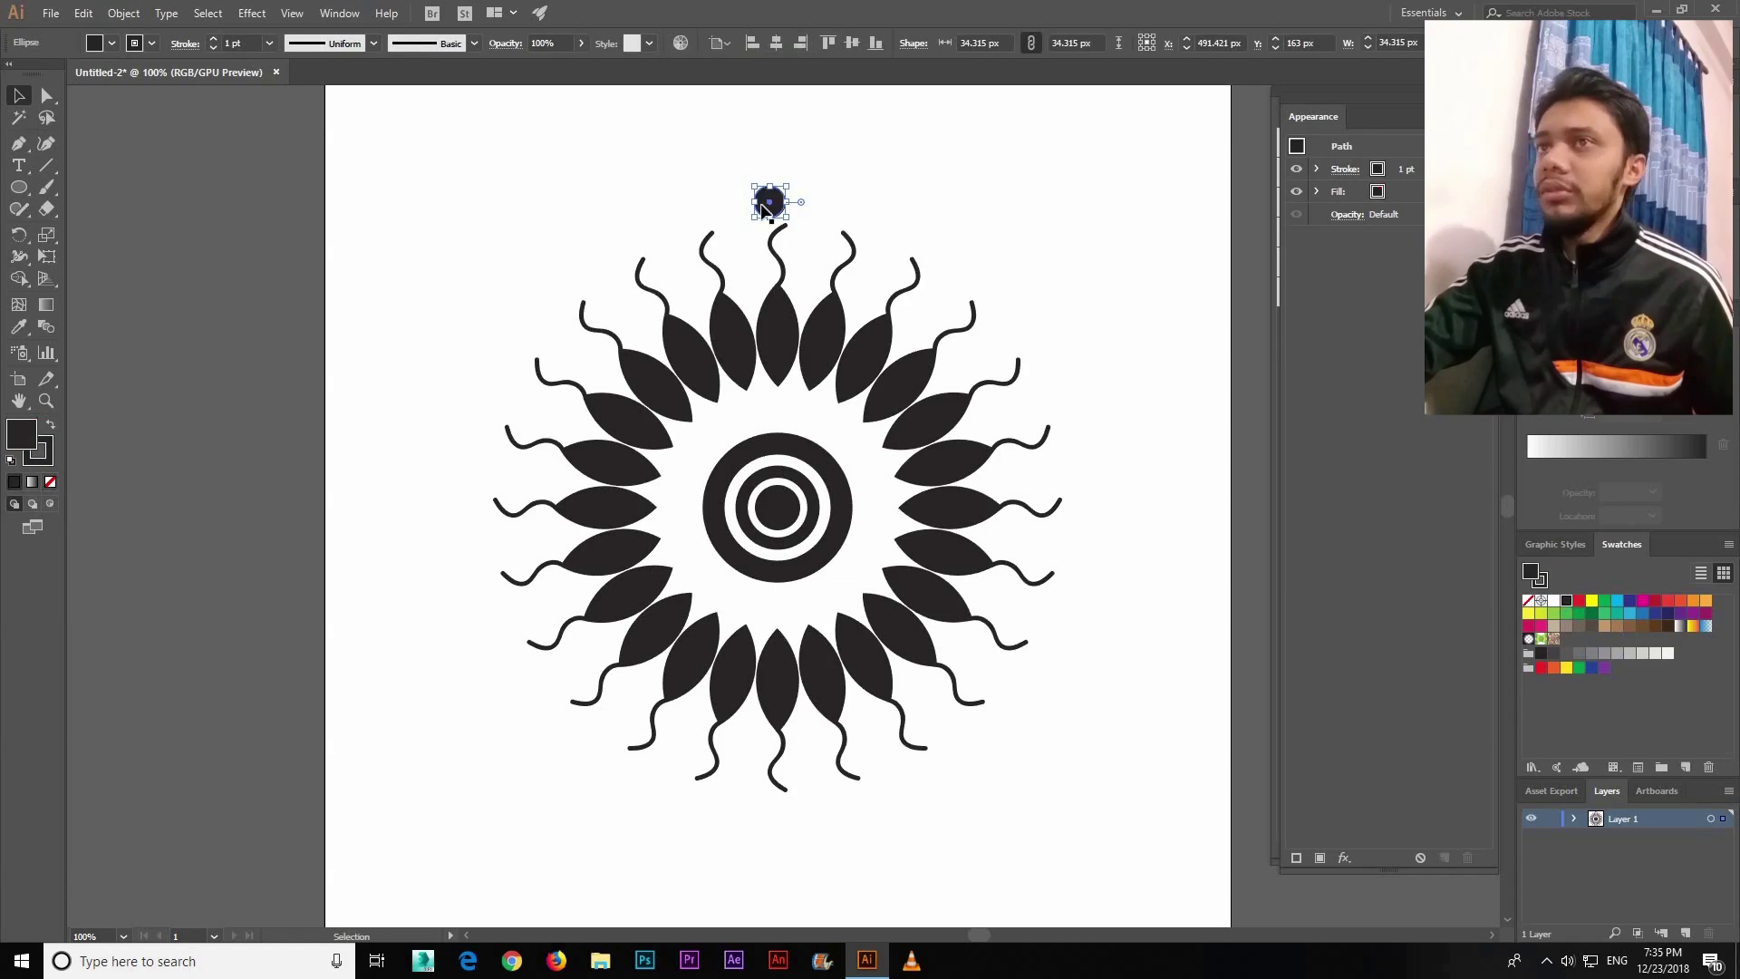
drag(779, 205, 830, 790)
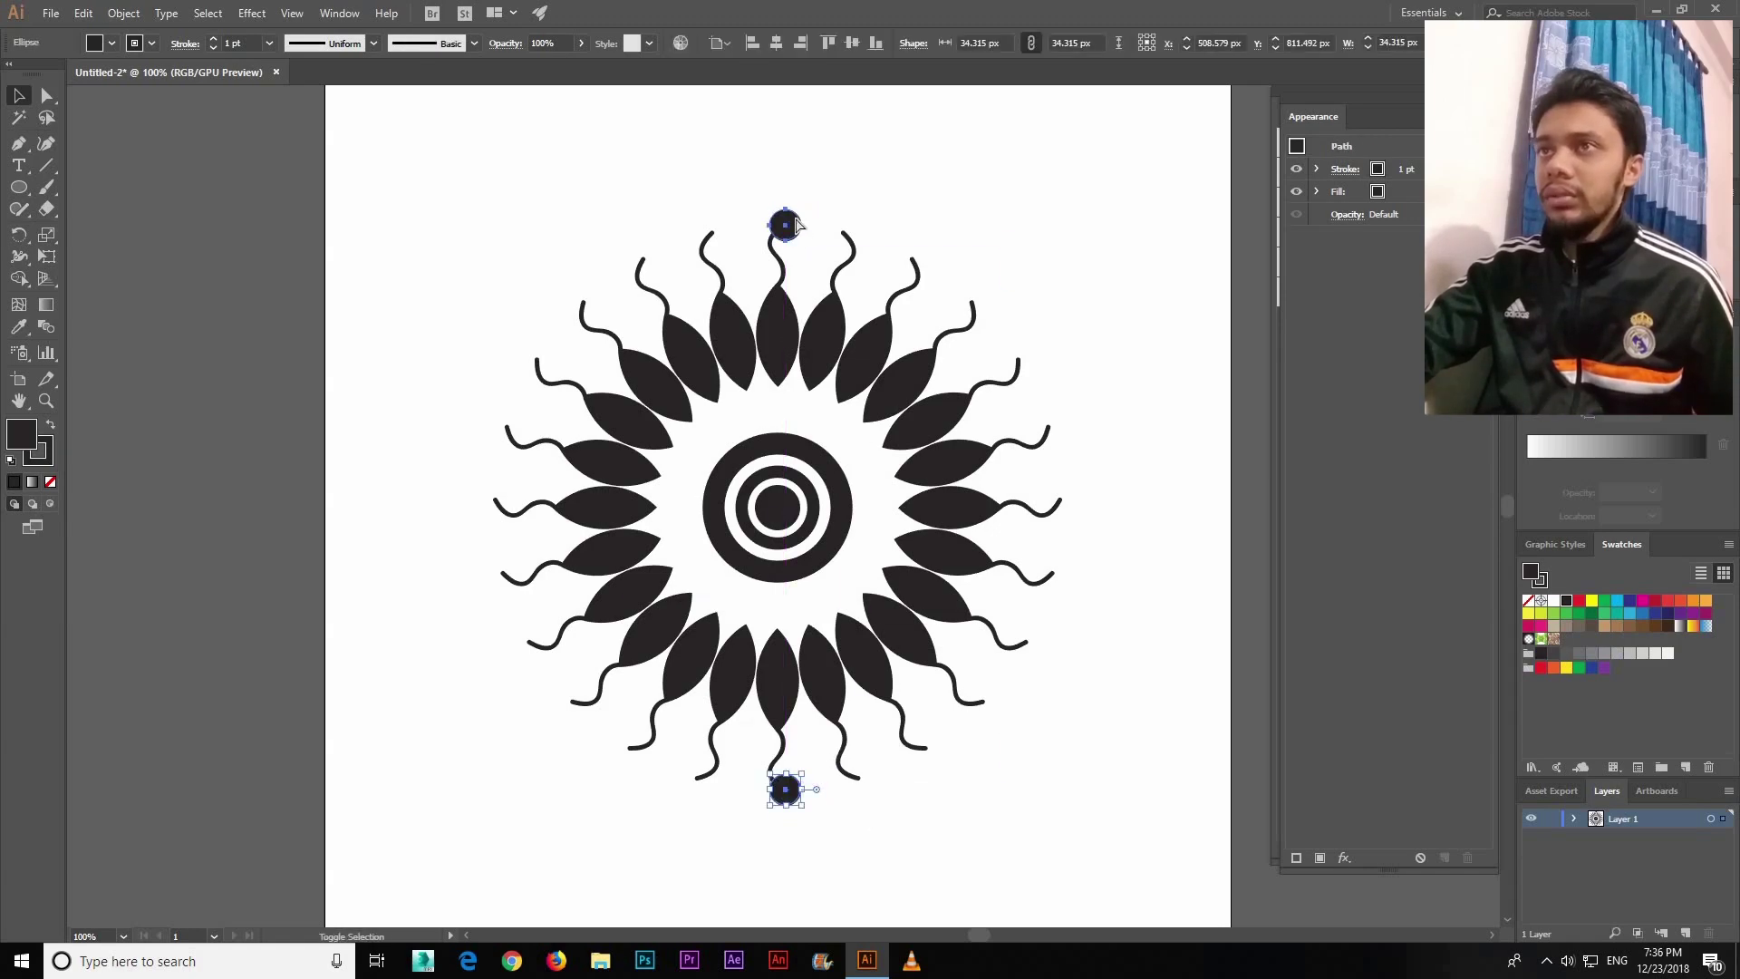
shift+click(794, 224)
Step: Group the two tip dots, repeat them with a 15°, 11-copy Transform effect, then select all
key(ctrl+g)
click(252, 13)
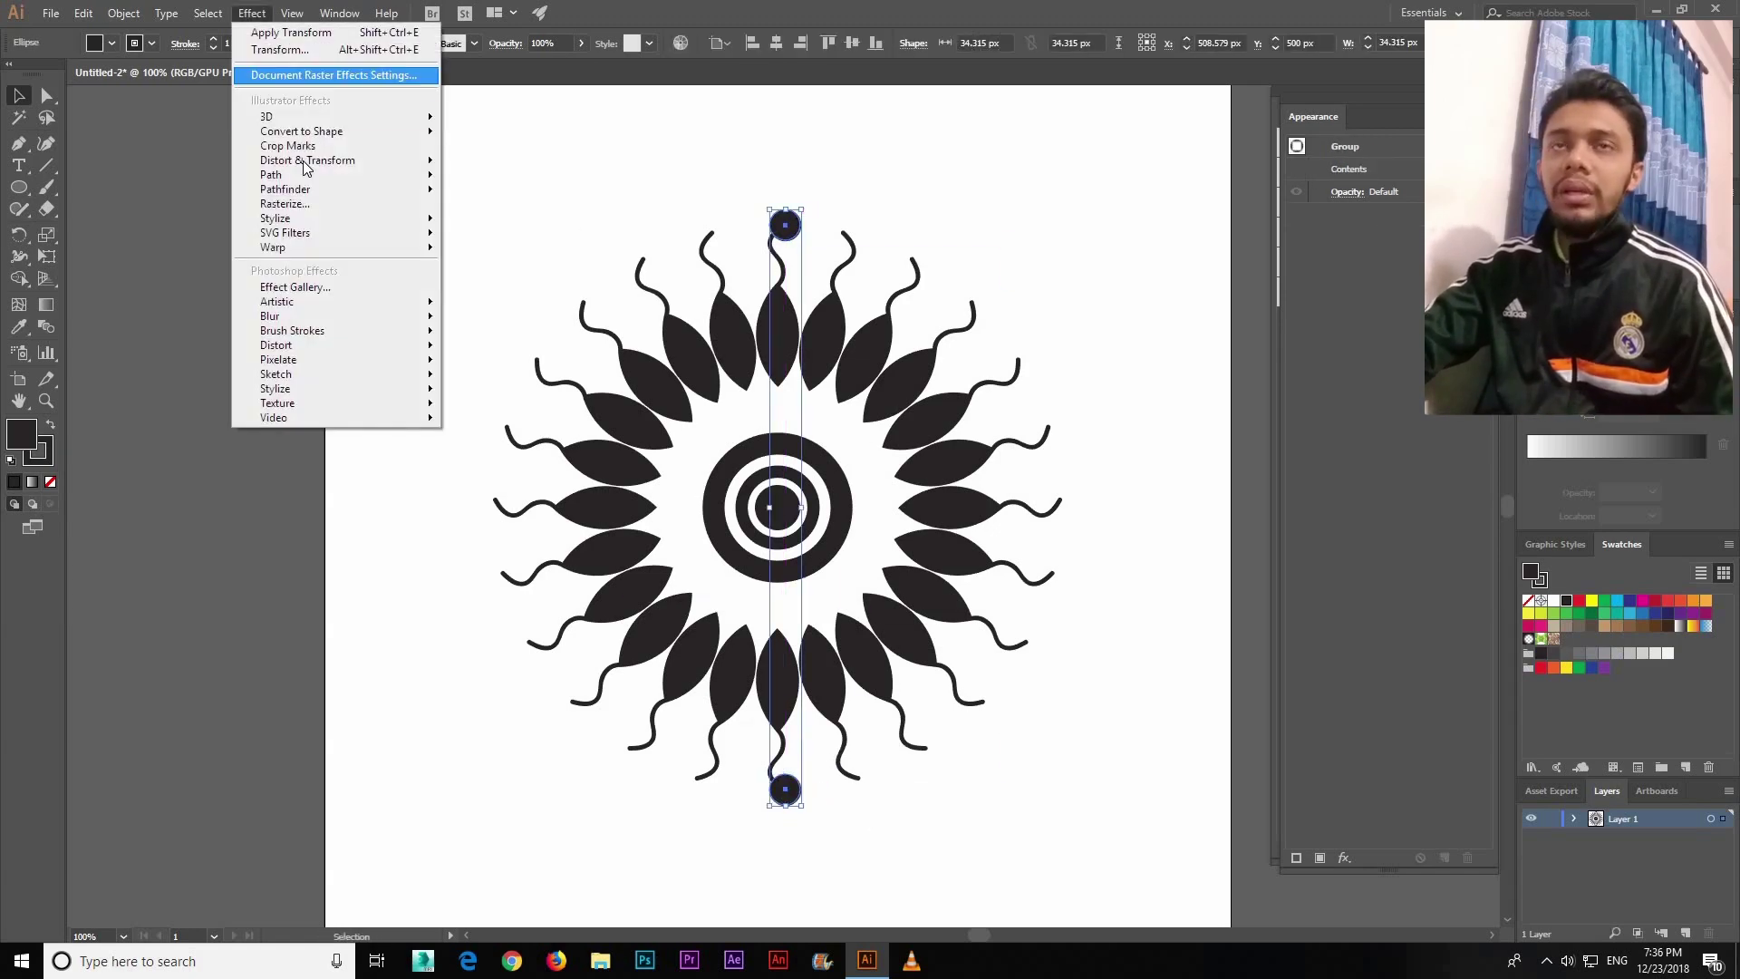
mouse_move(308, 161)
click(499, 223)
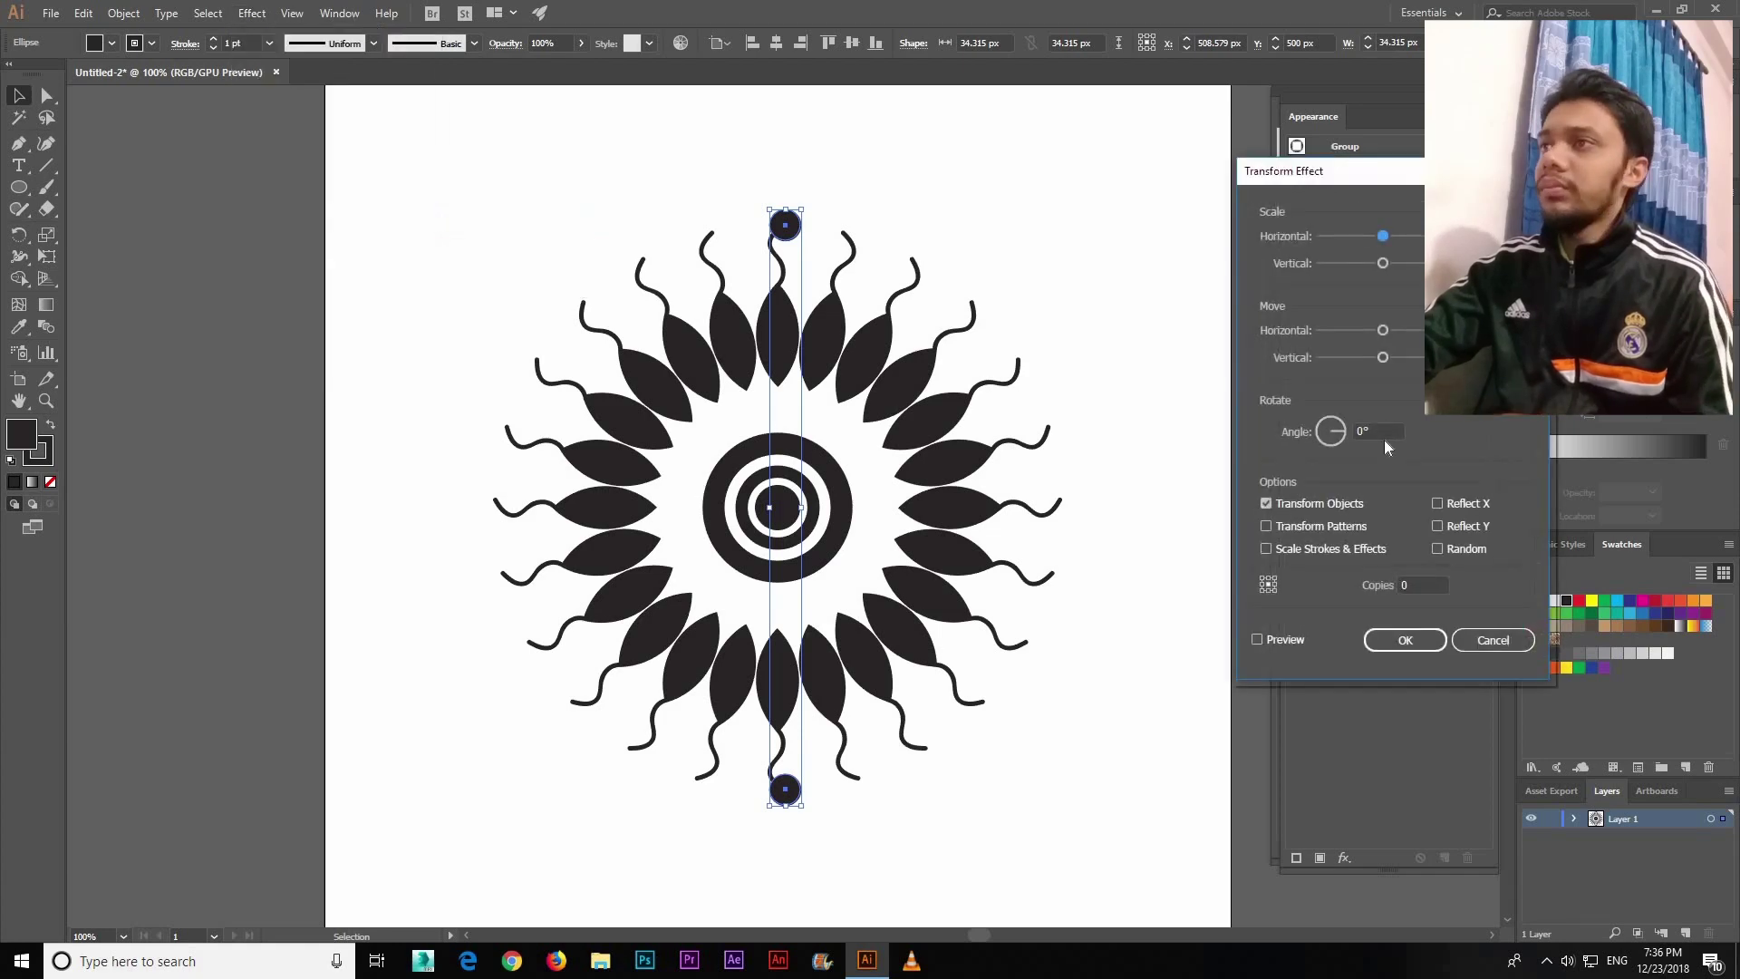
text(15)
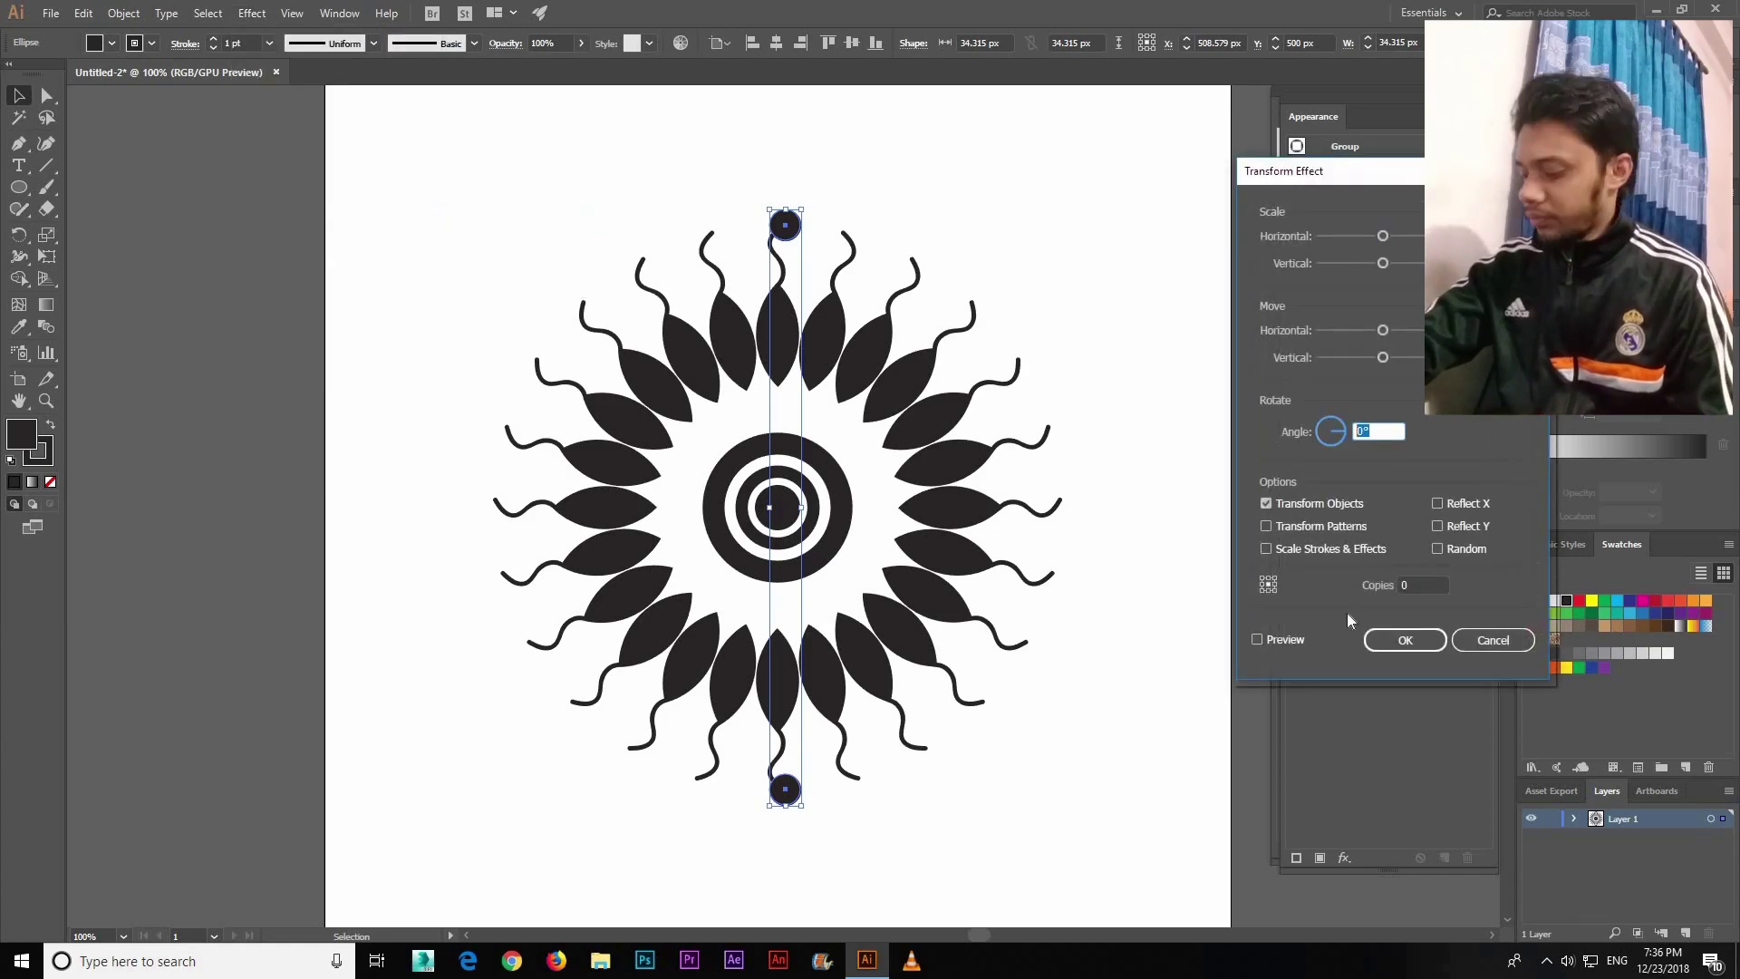
click(1271, 640)
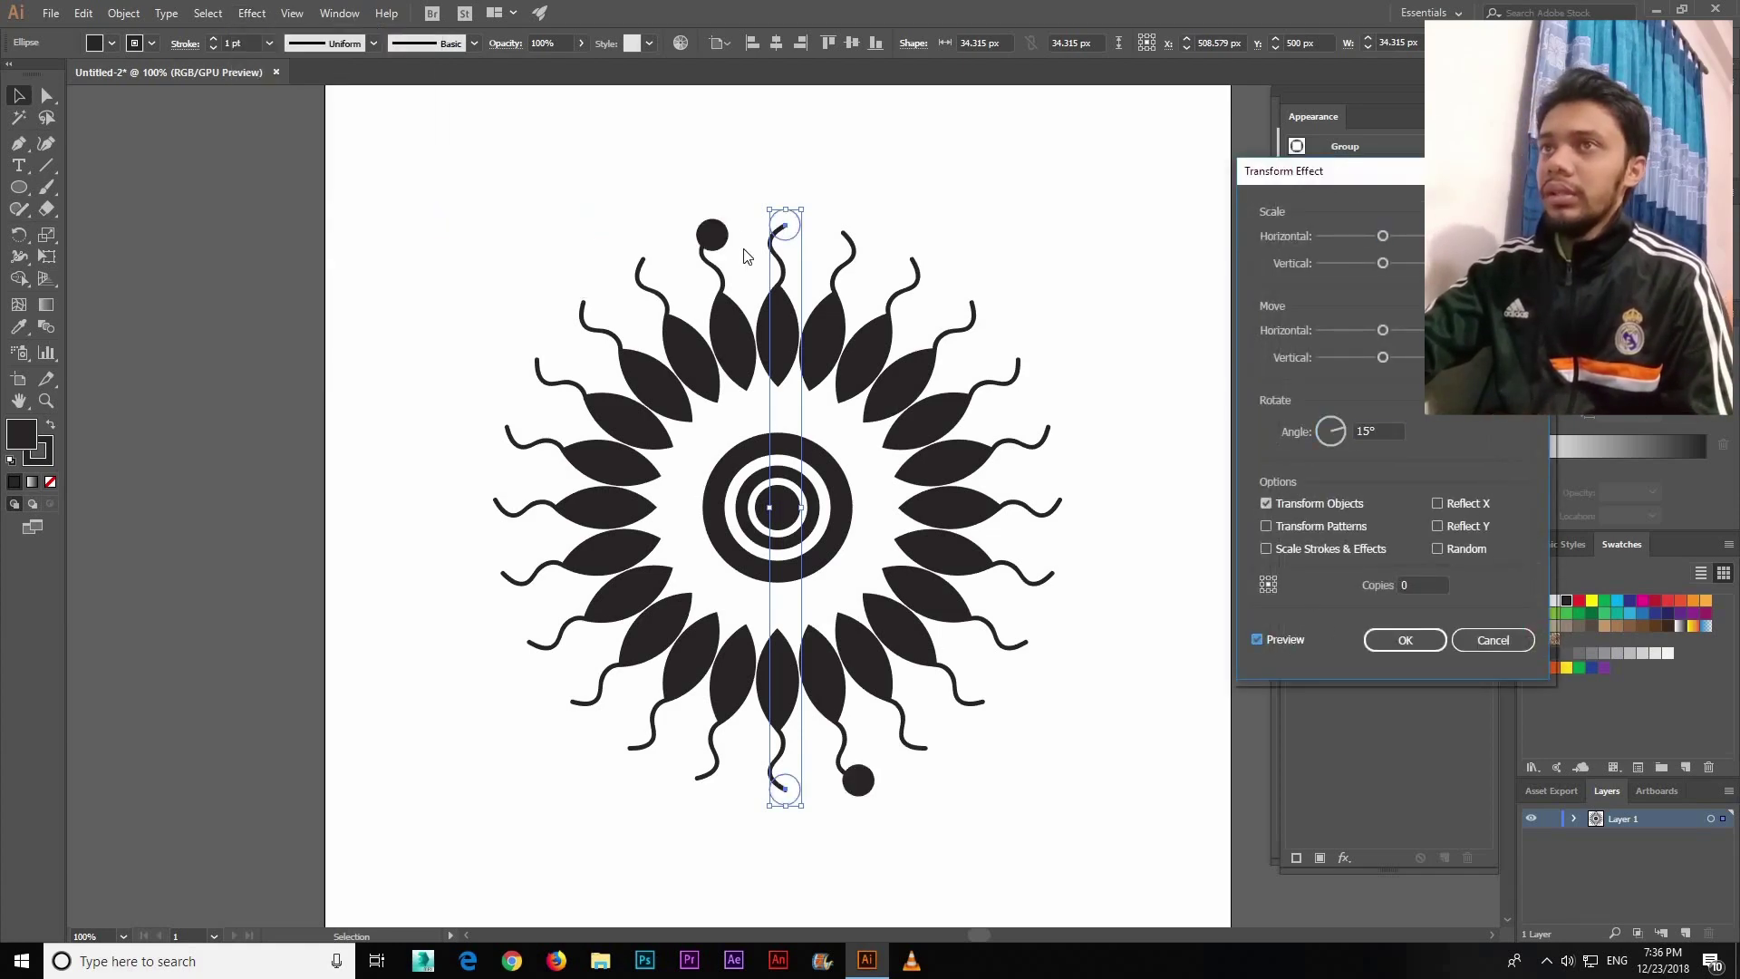
text(11)
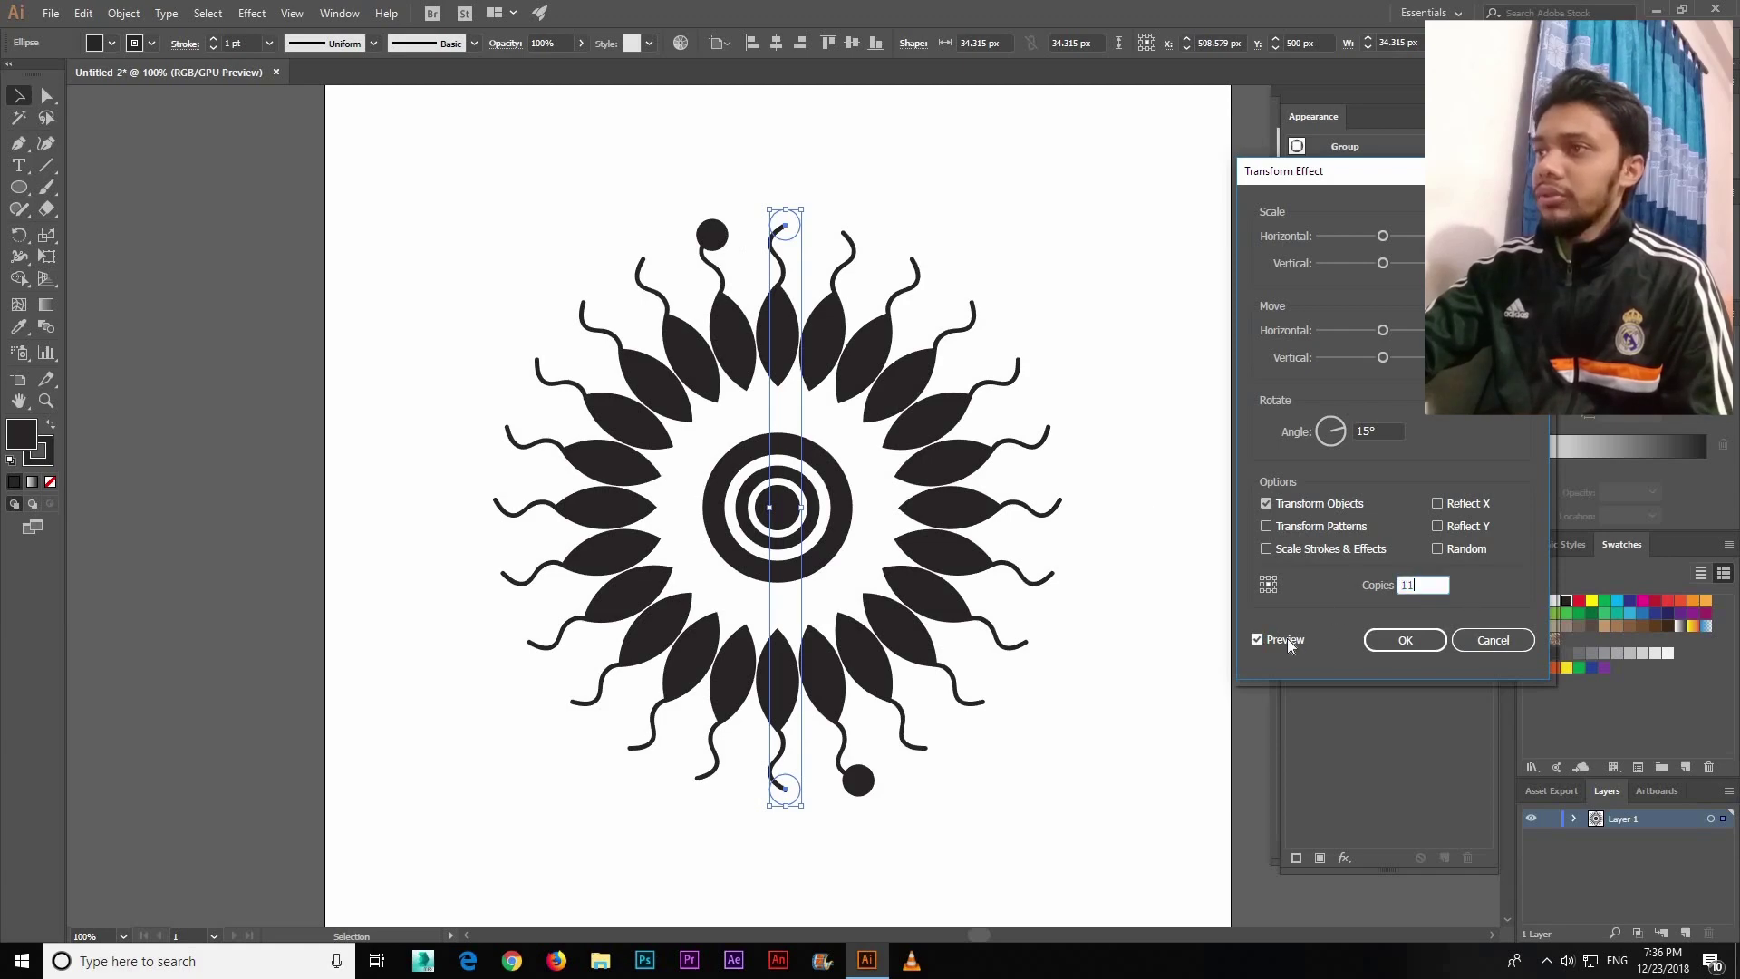
click(1287, 639)
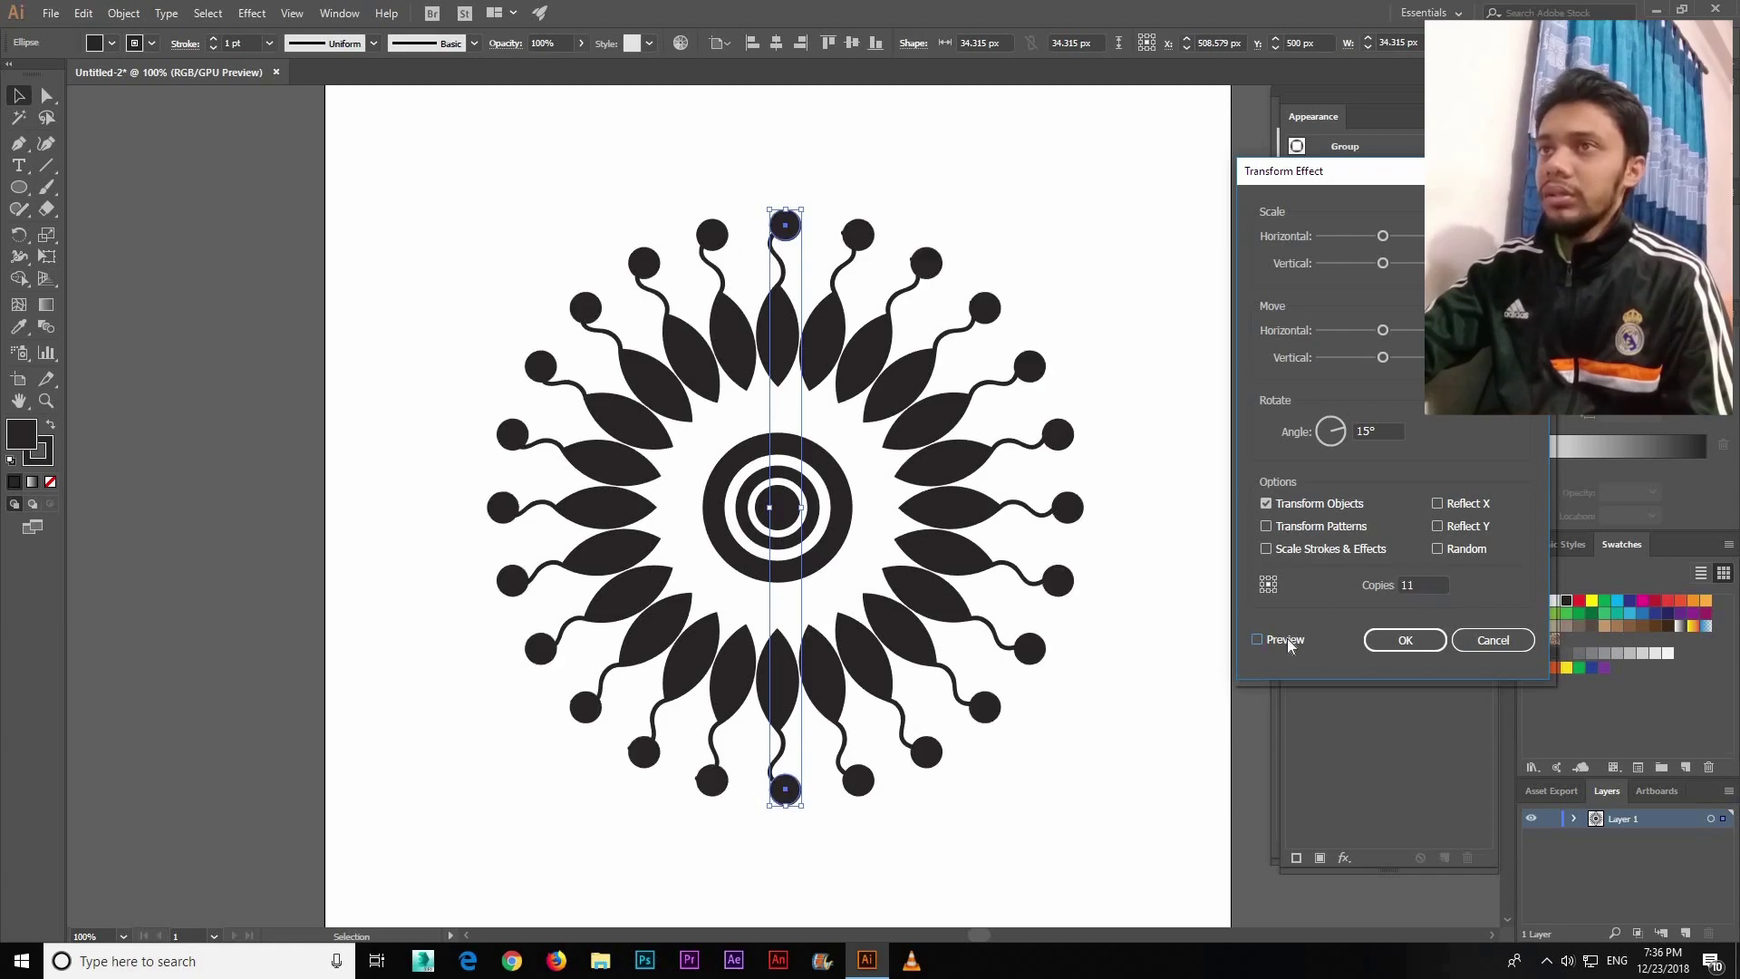
click(1407, 639)
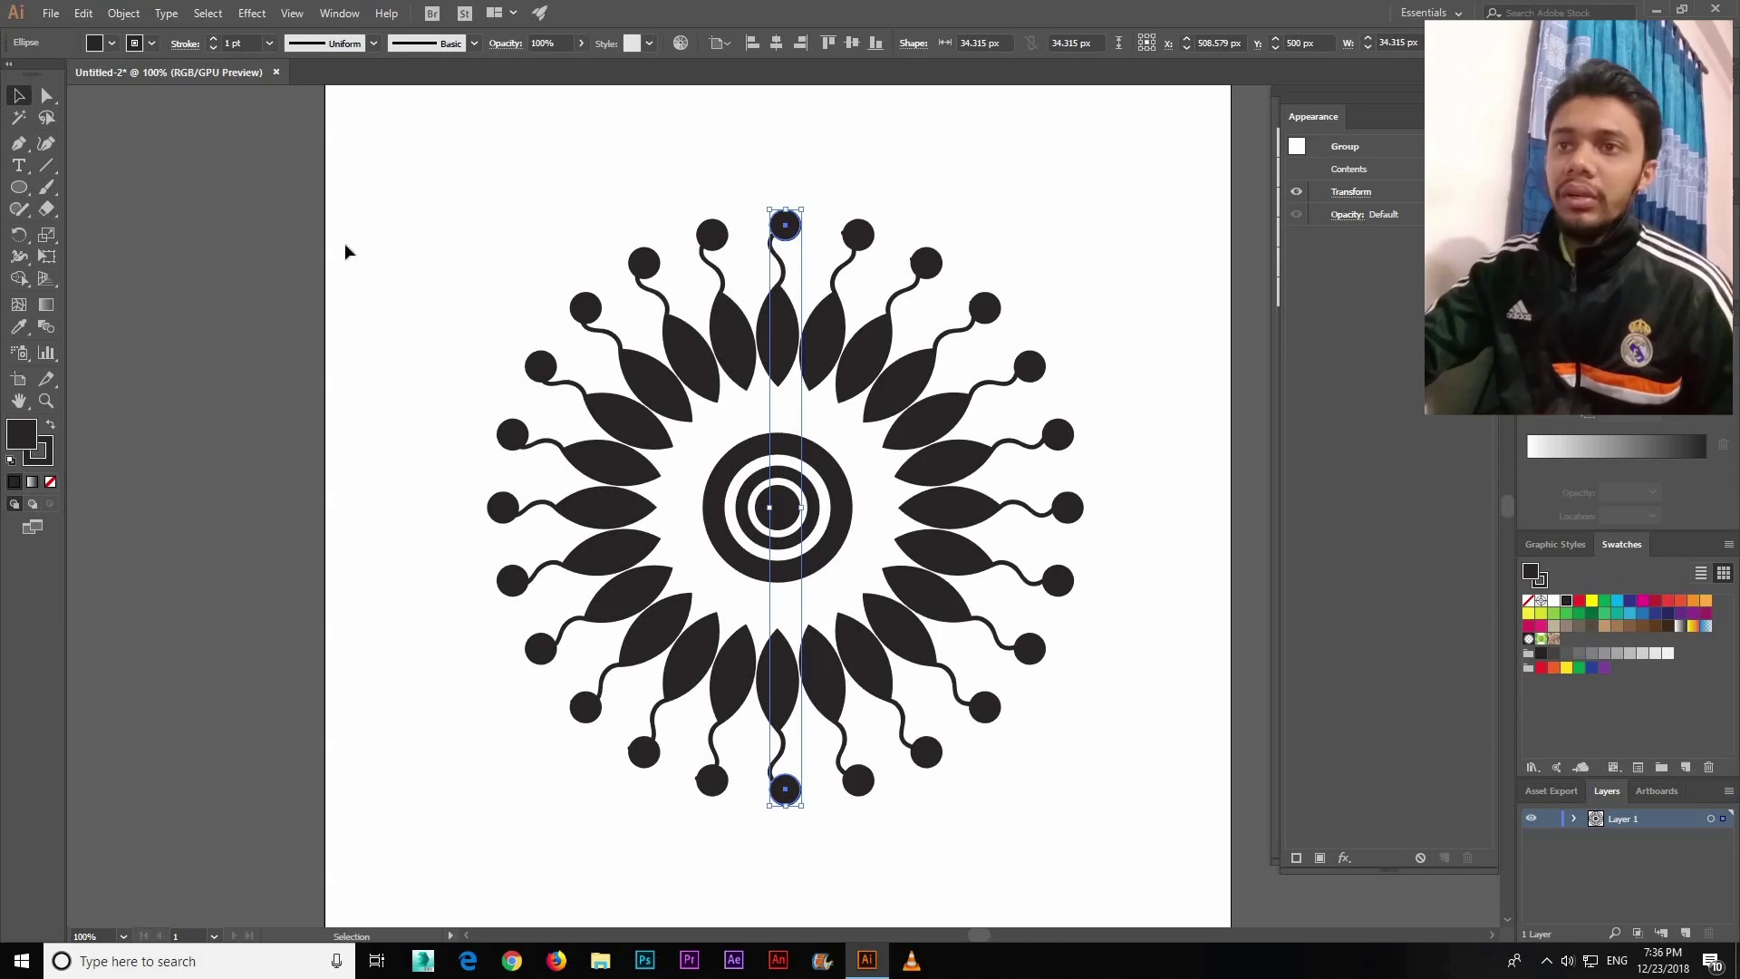
drag(347, 225, 1065, 823)
drag(363, 181, 1145, 805)
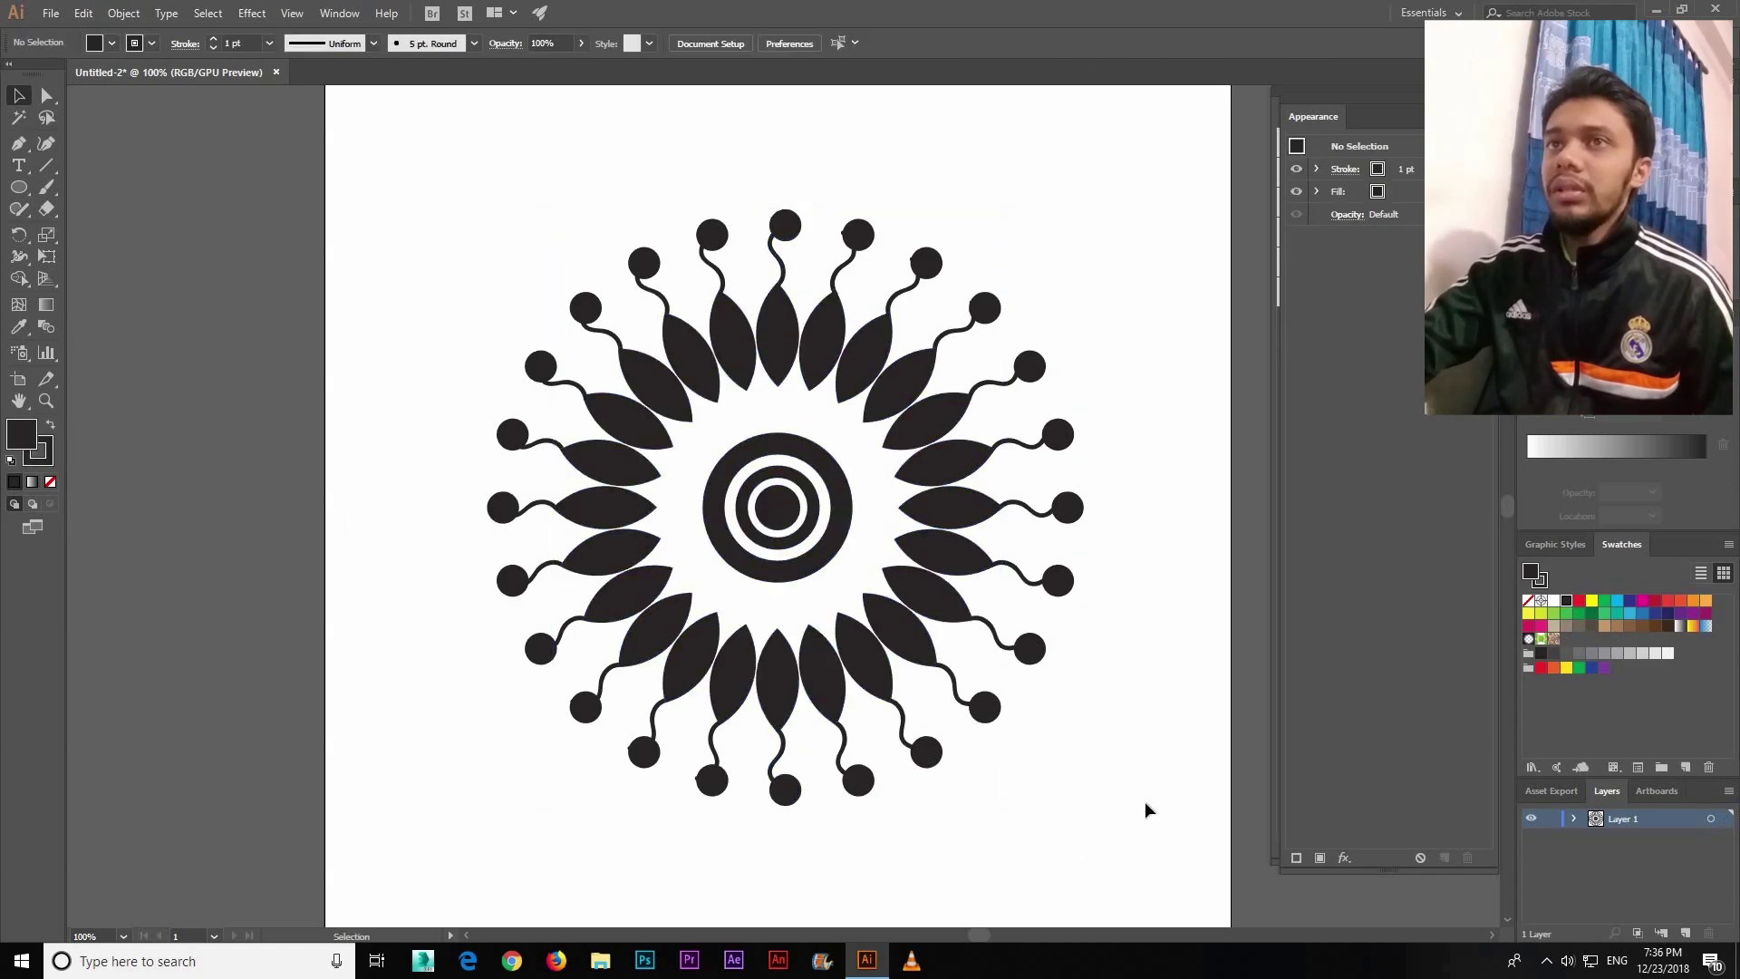
Step: Centre-align the dots with the flower and draw a large circle over the flower's centre
click(851, 46)
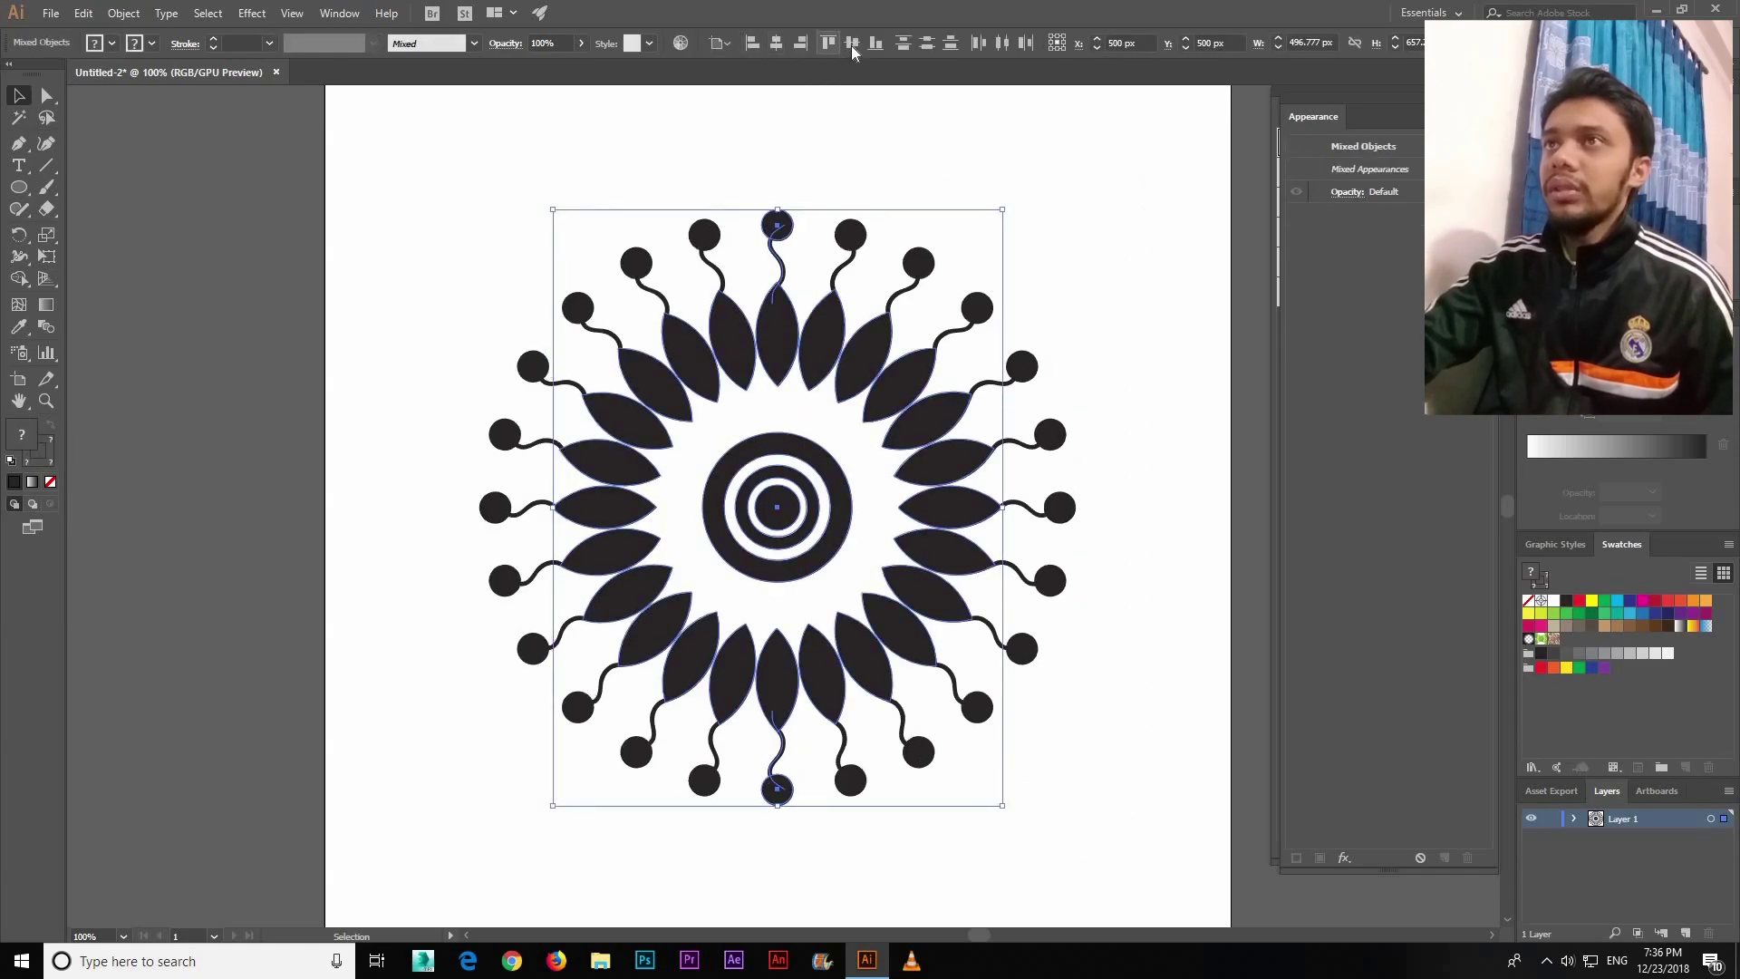
click(882, 147)
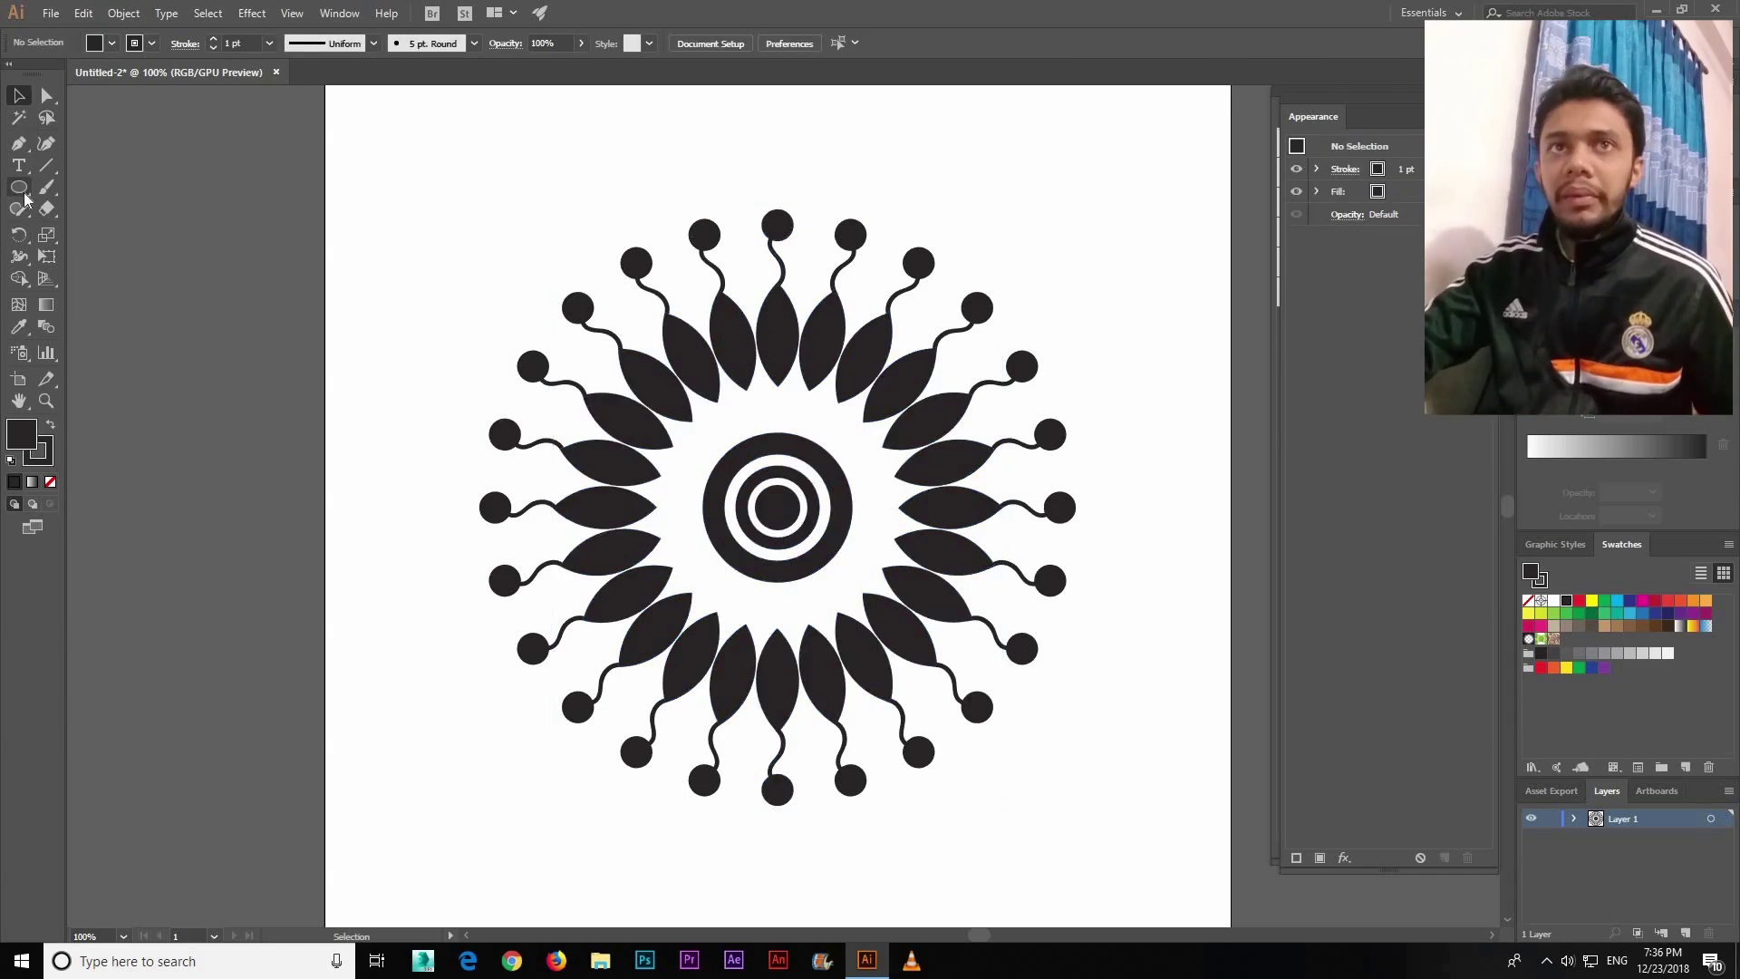
drag(25, 193, 82, 231)
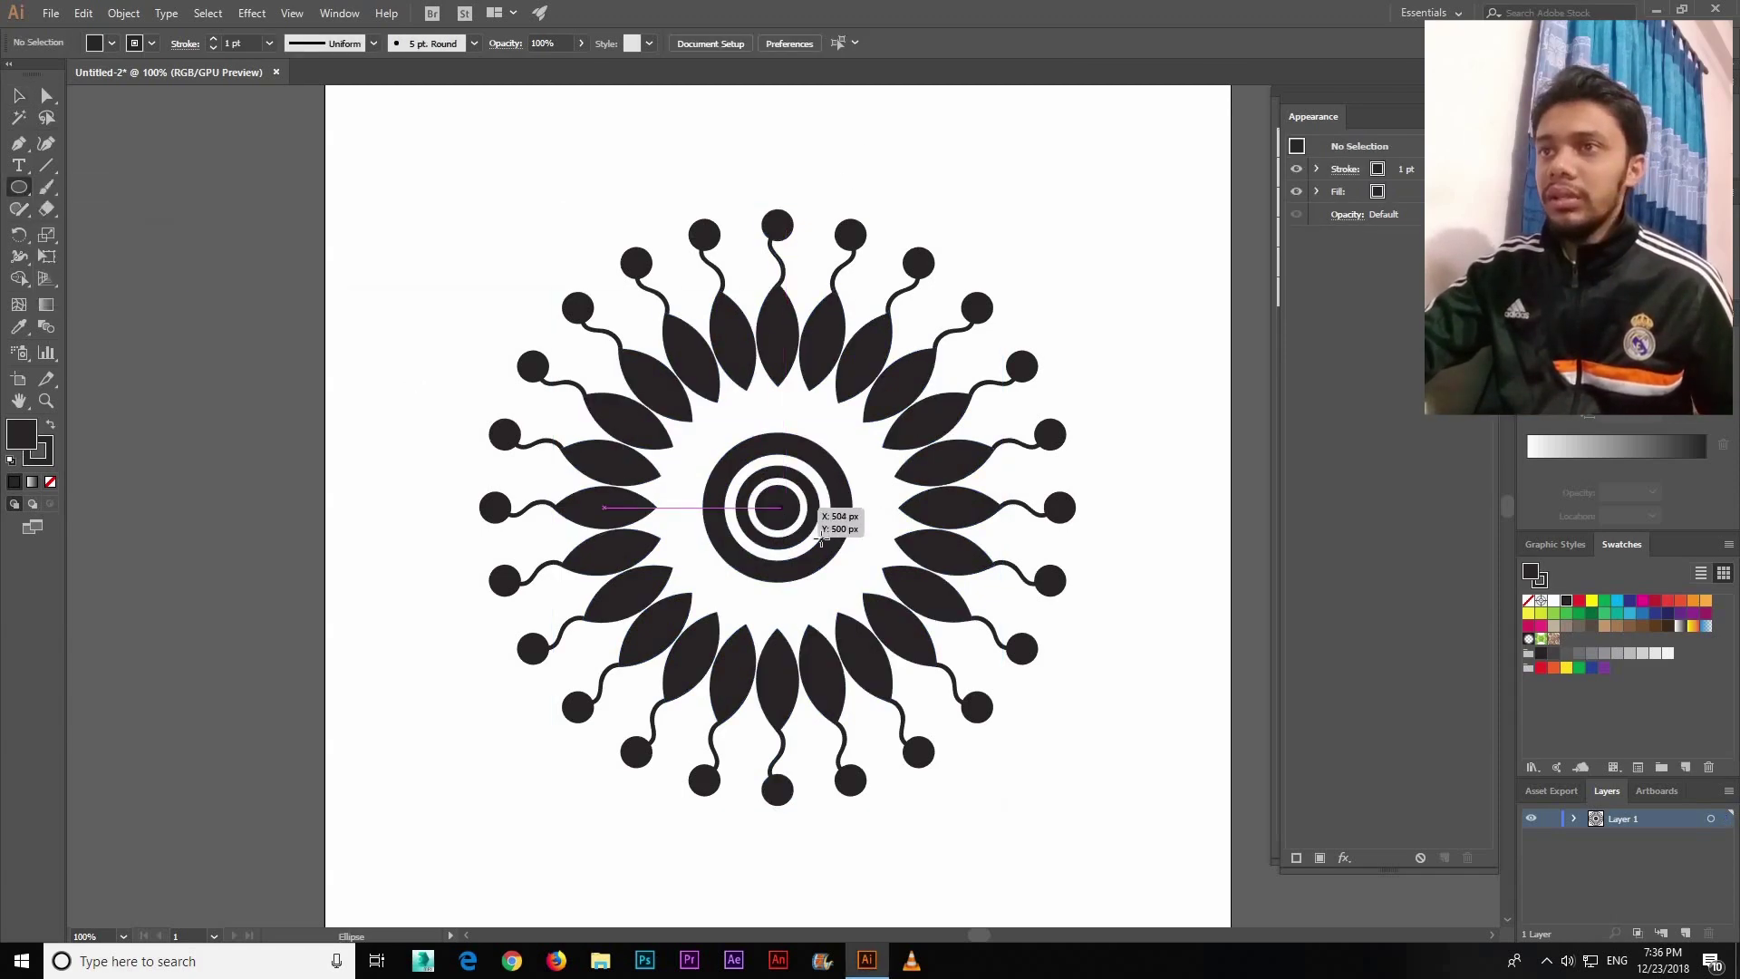
drag(778, 508, 882, 610)
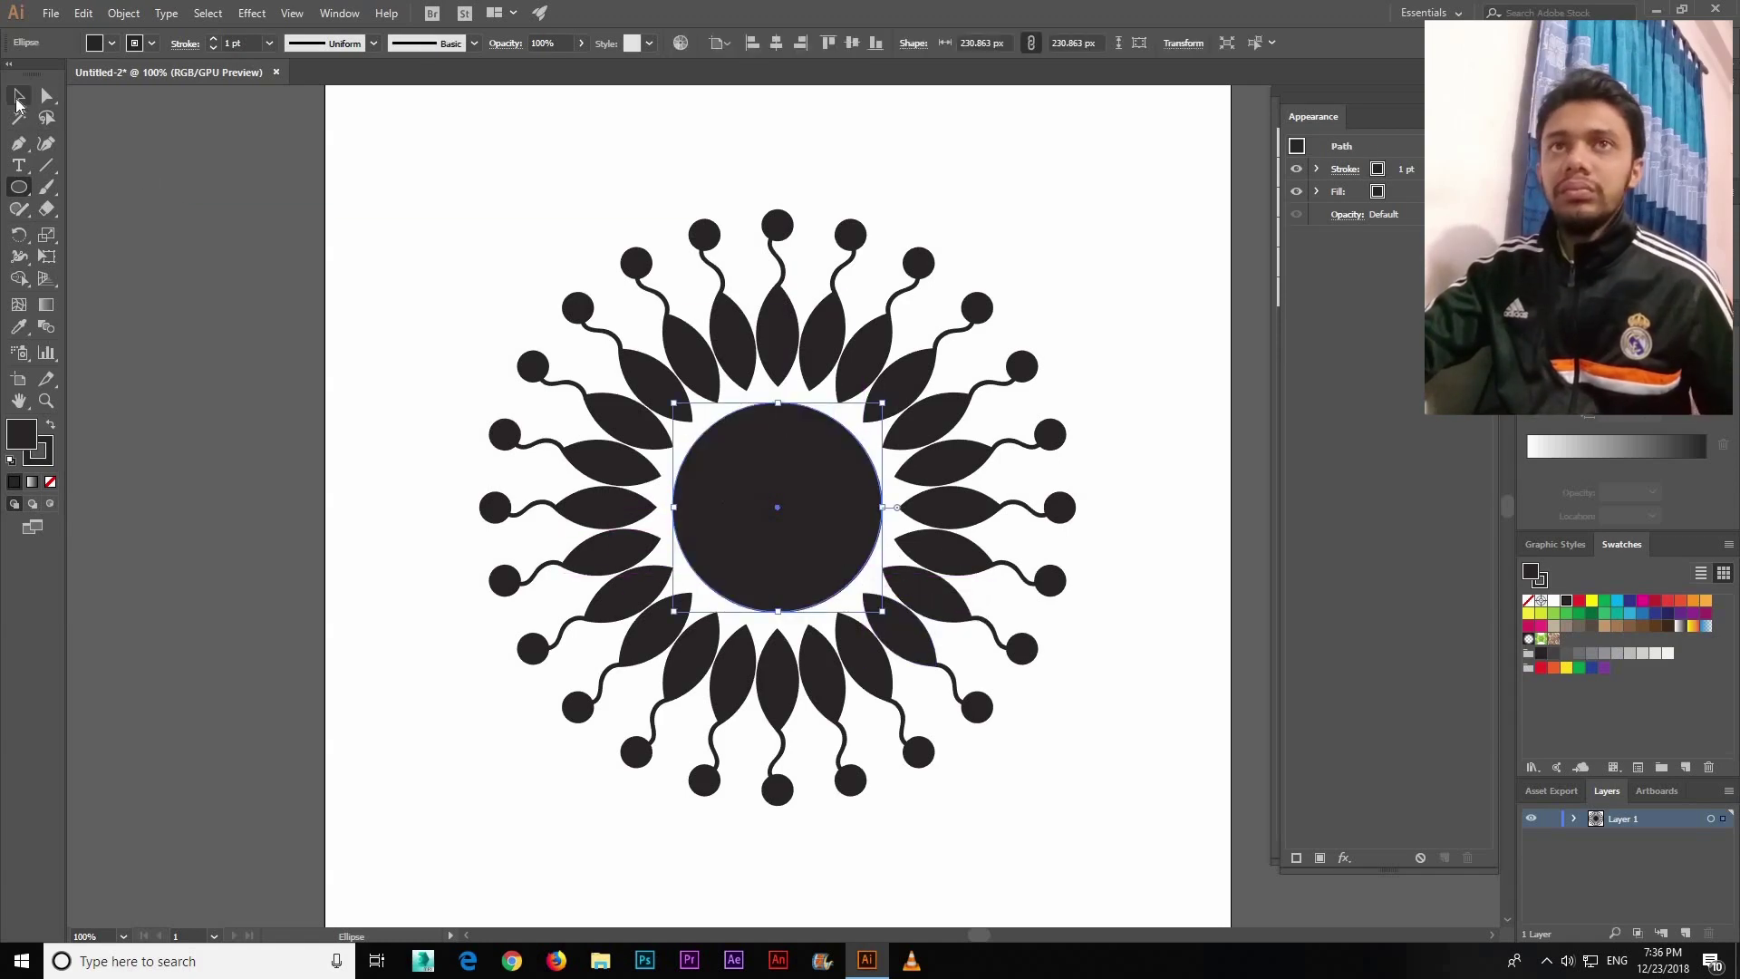
click(18, 98)
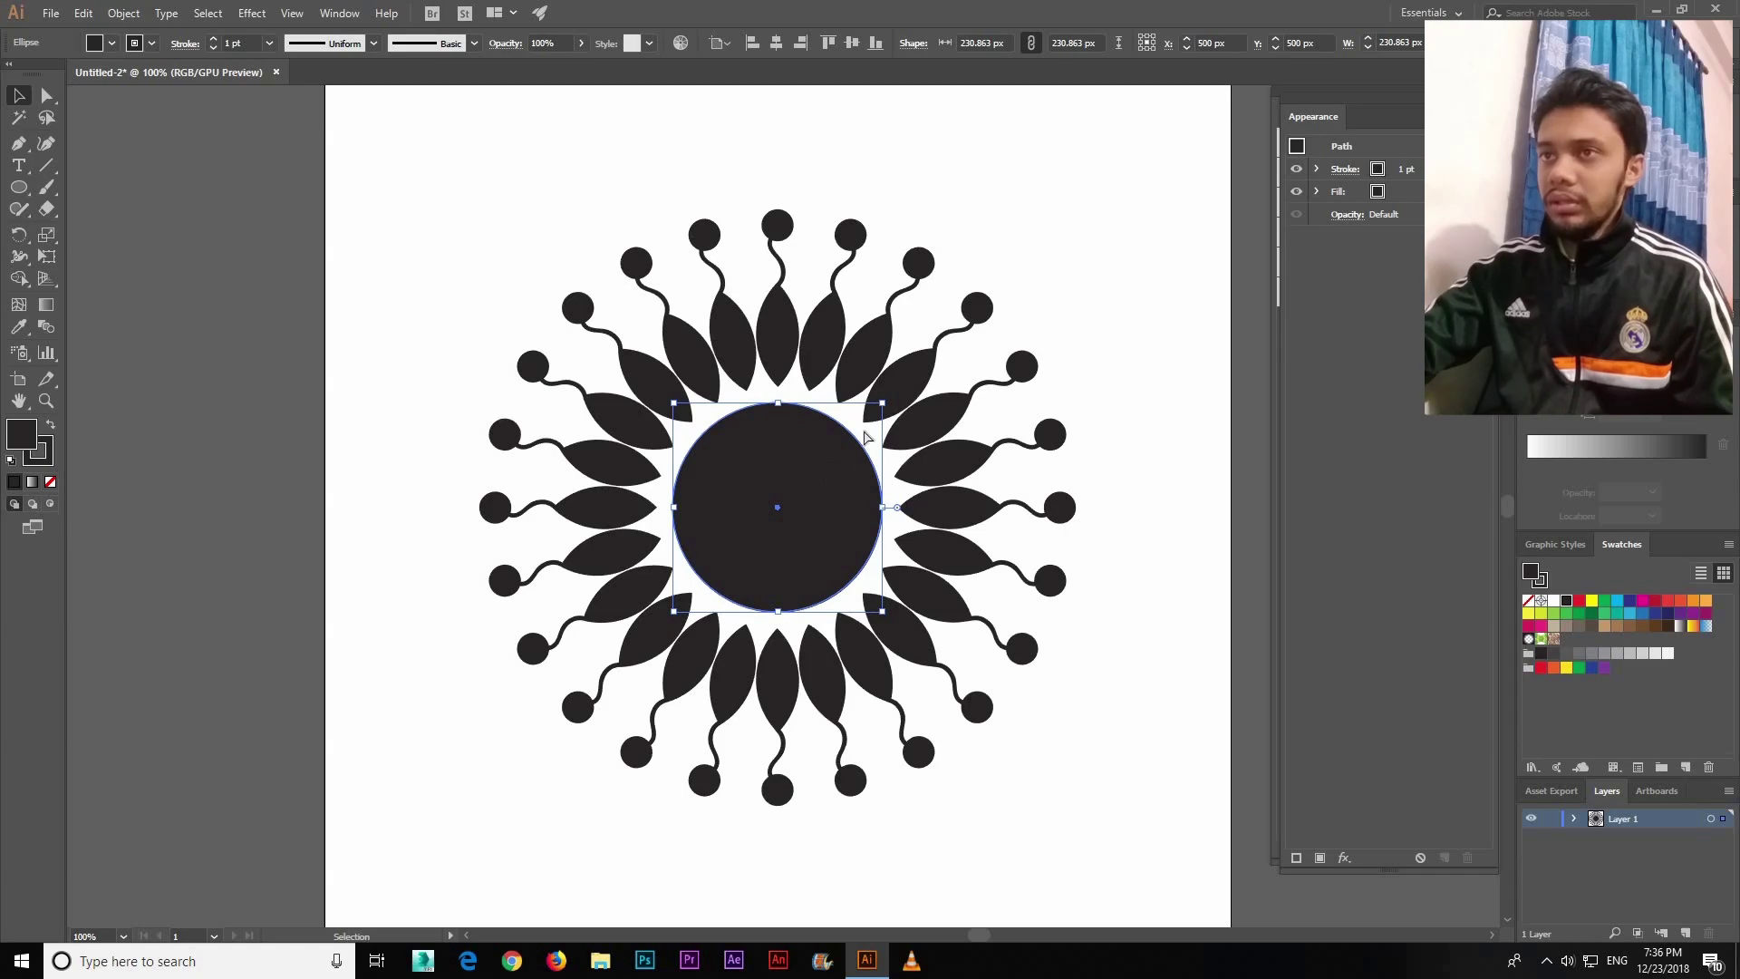
key(a)
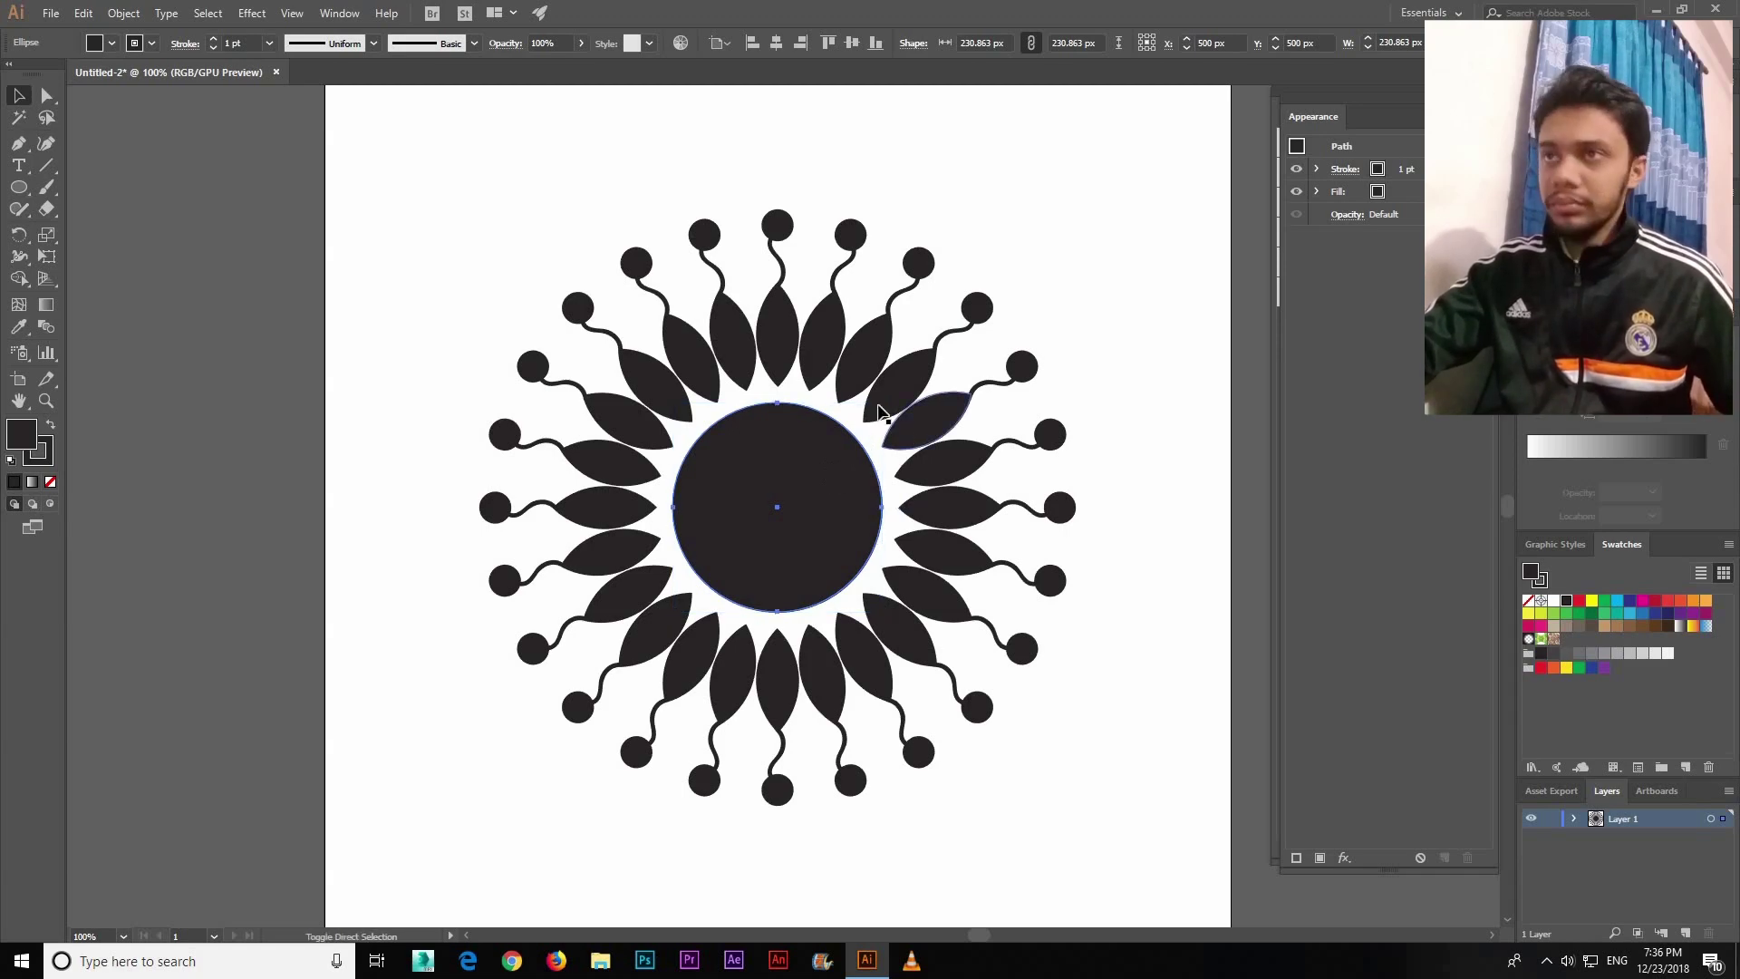
key(v)
Step: Shrink a circle to 206 px, combine both into a compound-path ring, then delete all artwork
drag(880, 404, 871, 414)
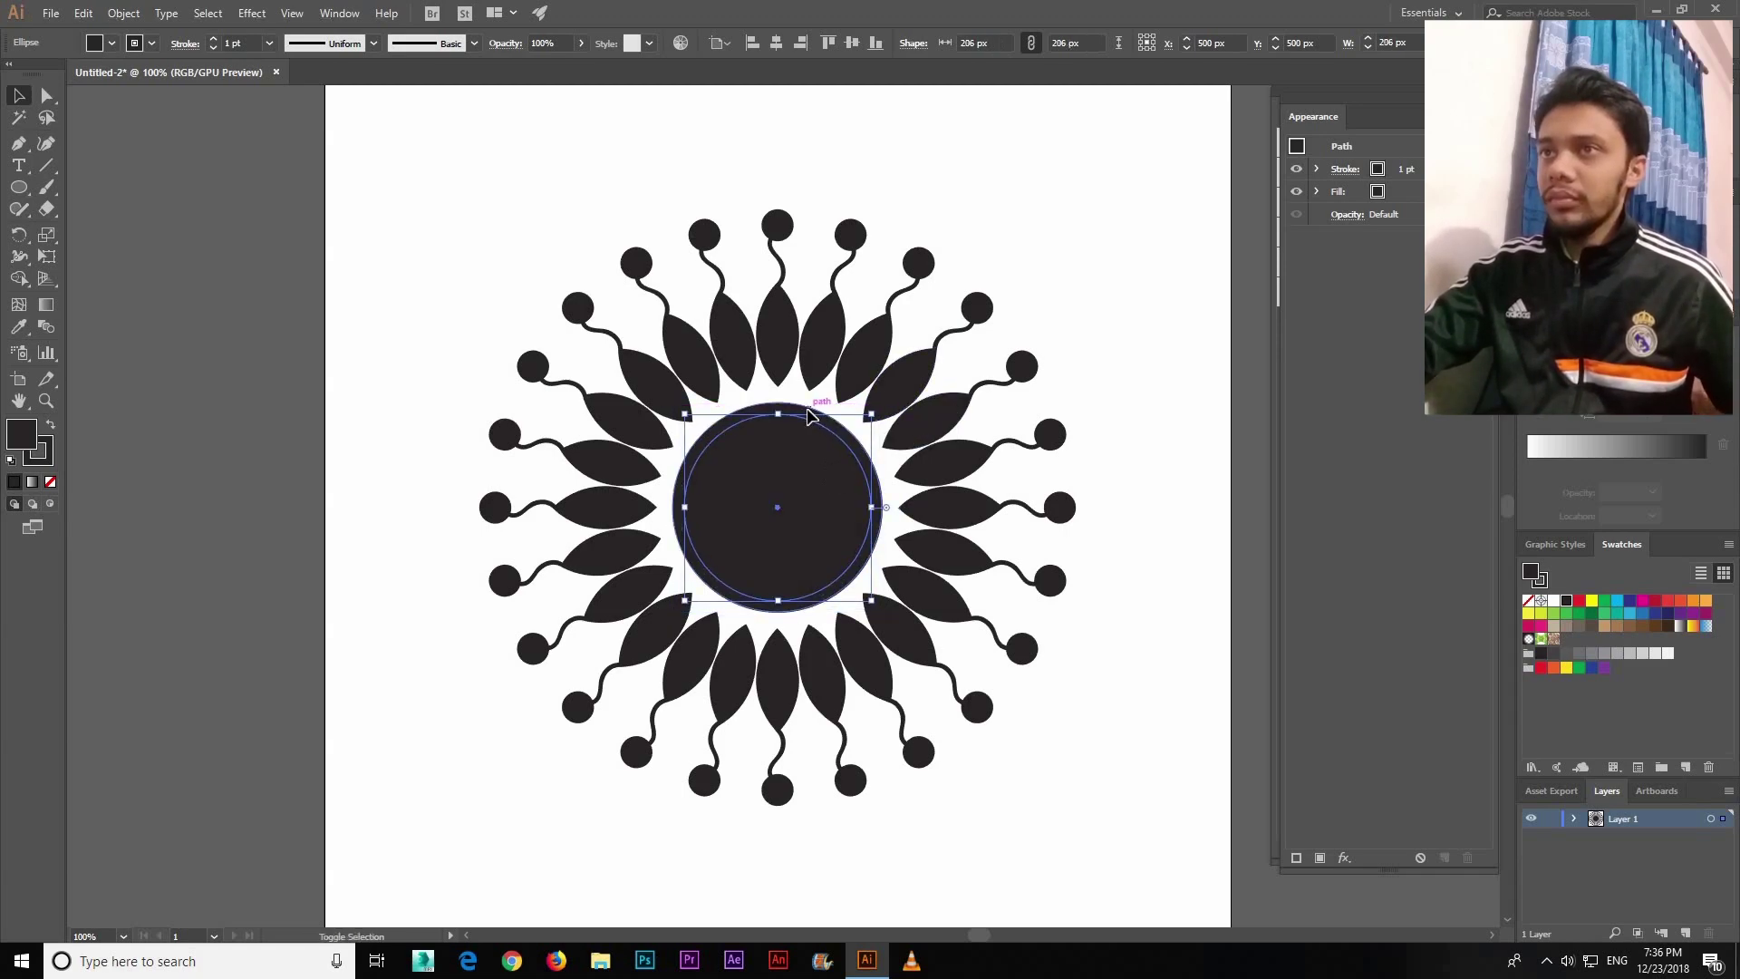
shift+click(809, 416)
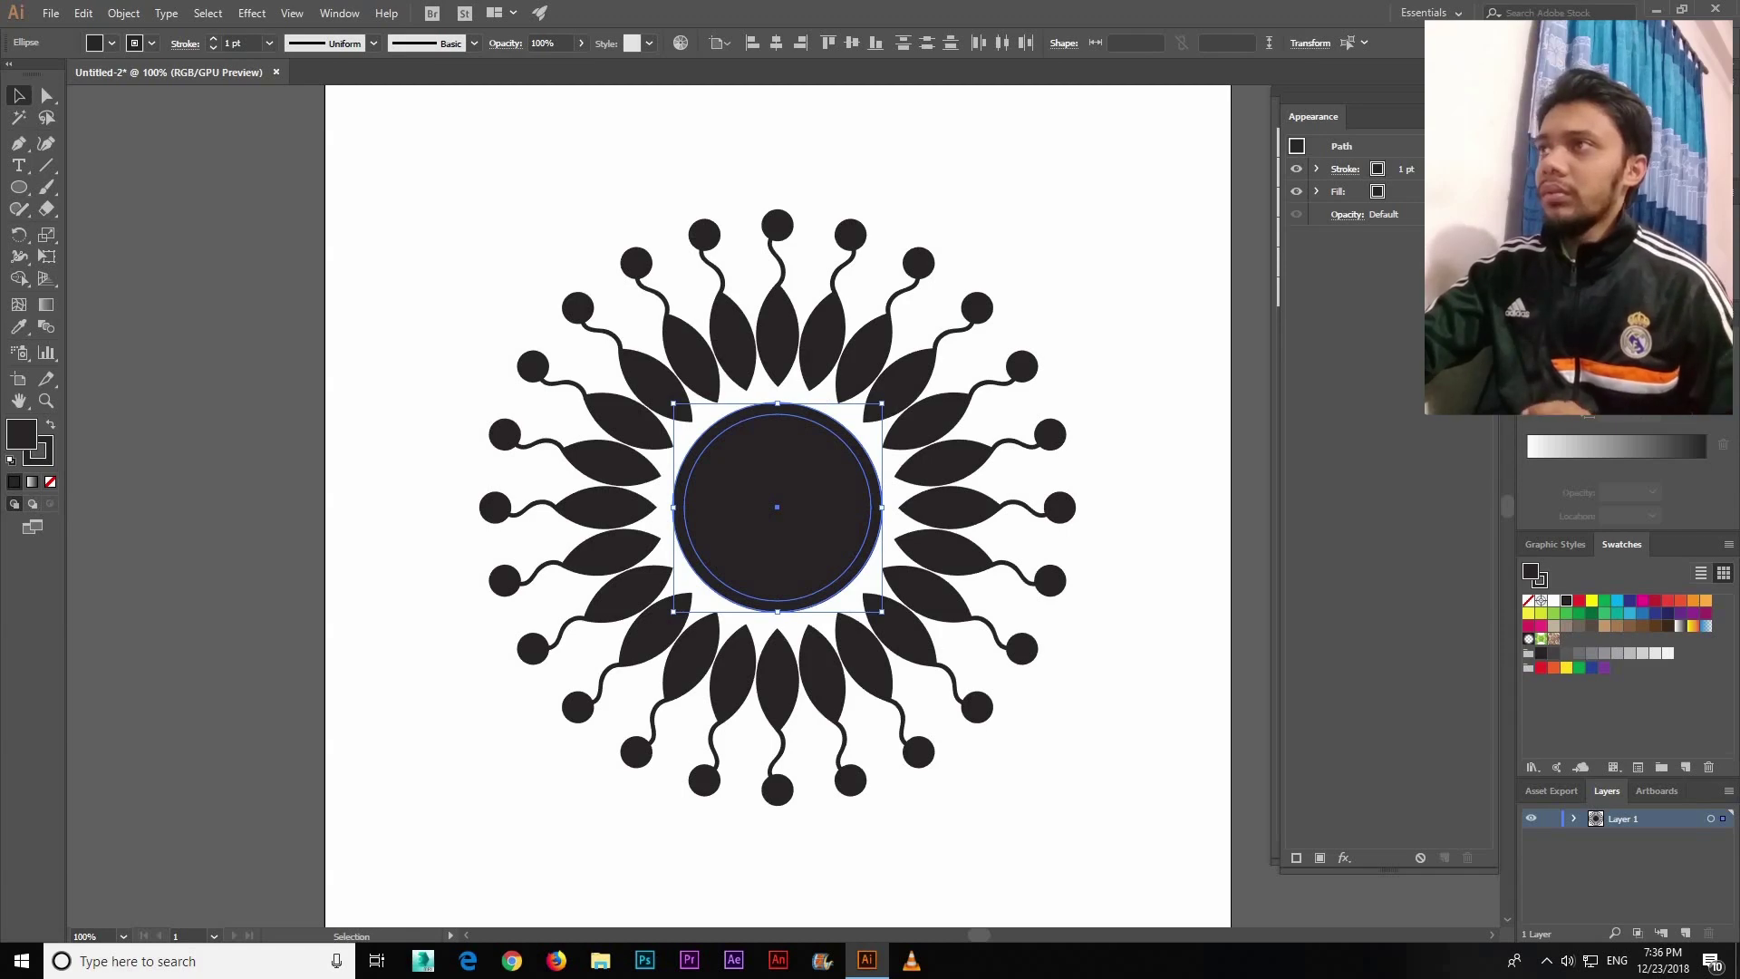
key(ctrl+shift+bracketleft)
click(1117, 308)
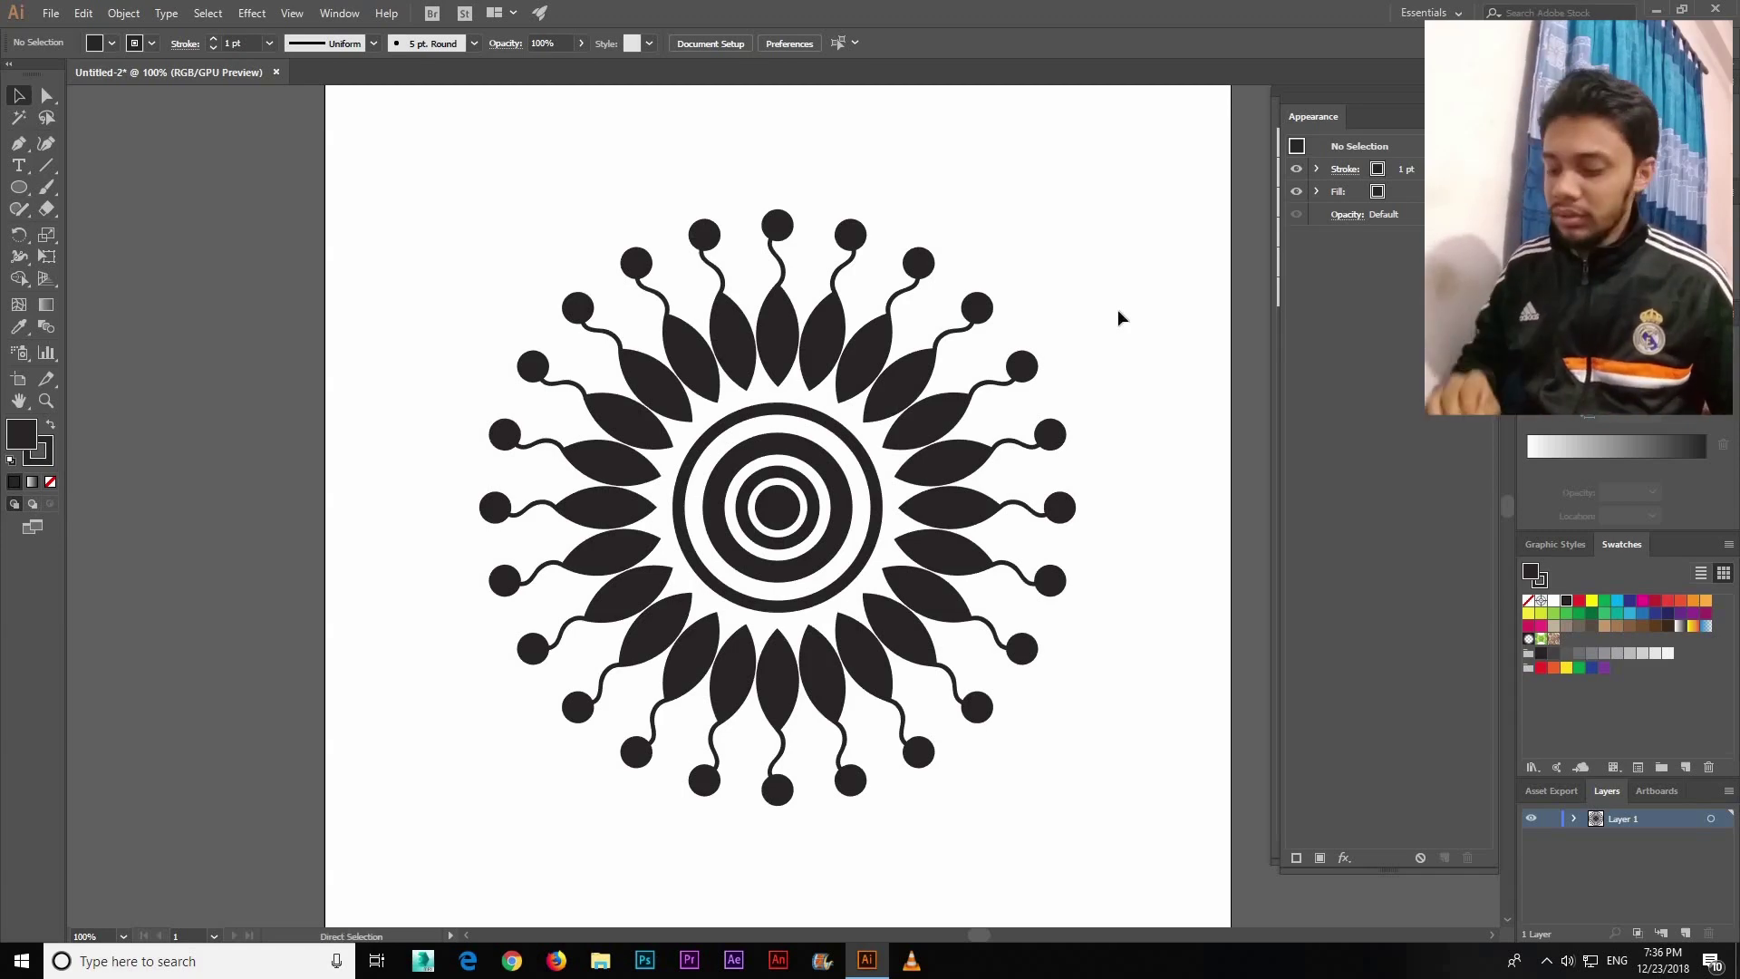
key(ctrl+a)
key(Delete)
click(18, 187)
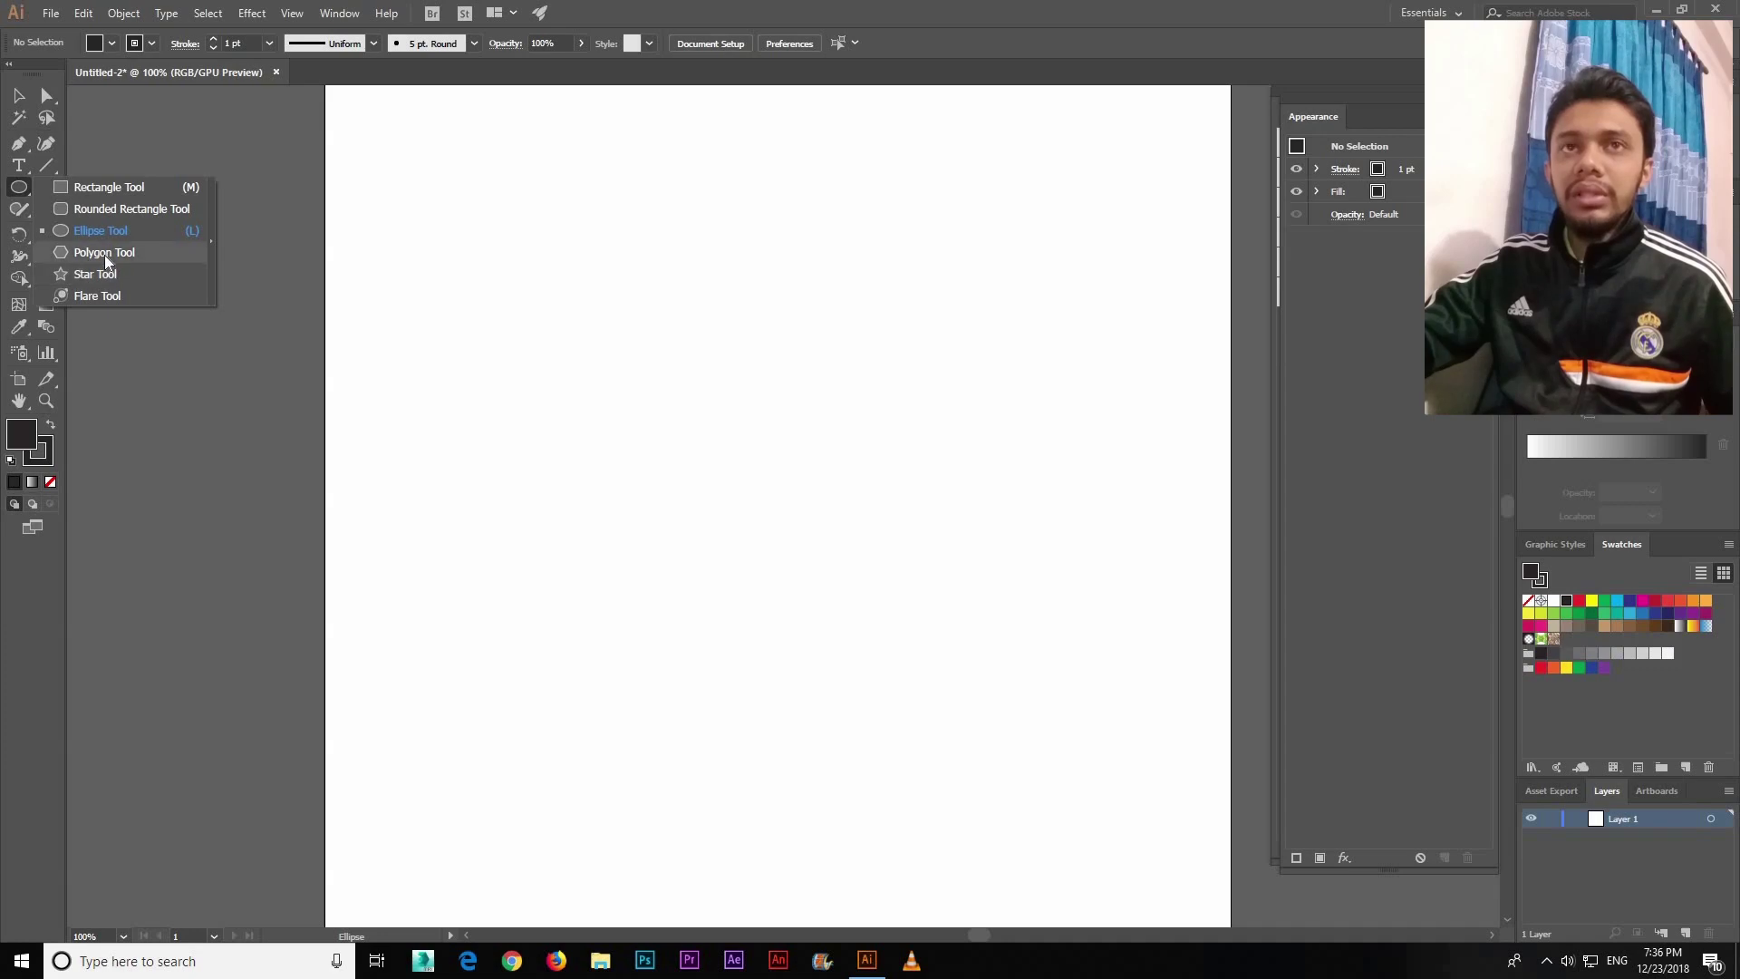
click(114, 246)
mouse_move(674, 381)
mouse_down()
mouse_move(731, 457)
mouse_move(696, 467)
mouse_move(739, 445)
mouse_move(787, 359)
mouse_move(797, 593)
mouse_up()
key(Down)
key(Down)
key(v)
key(ctrl+a)
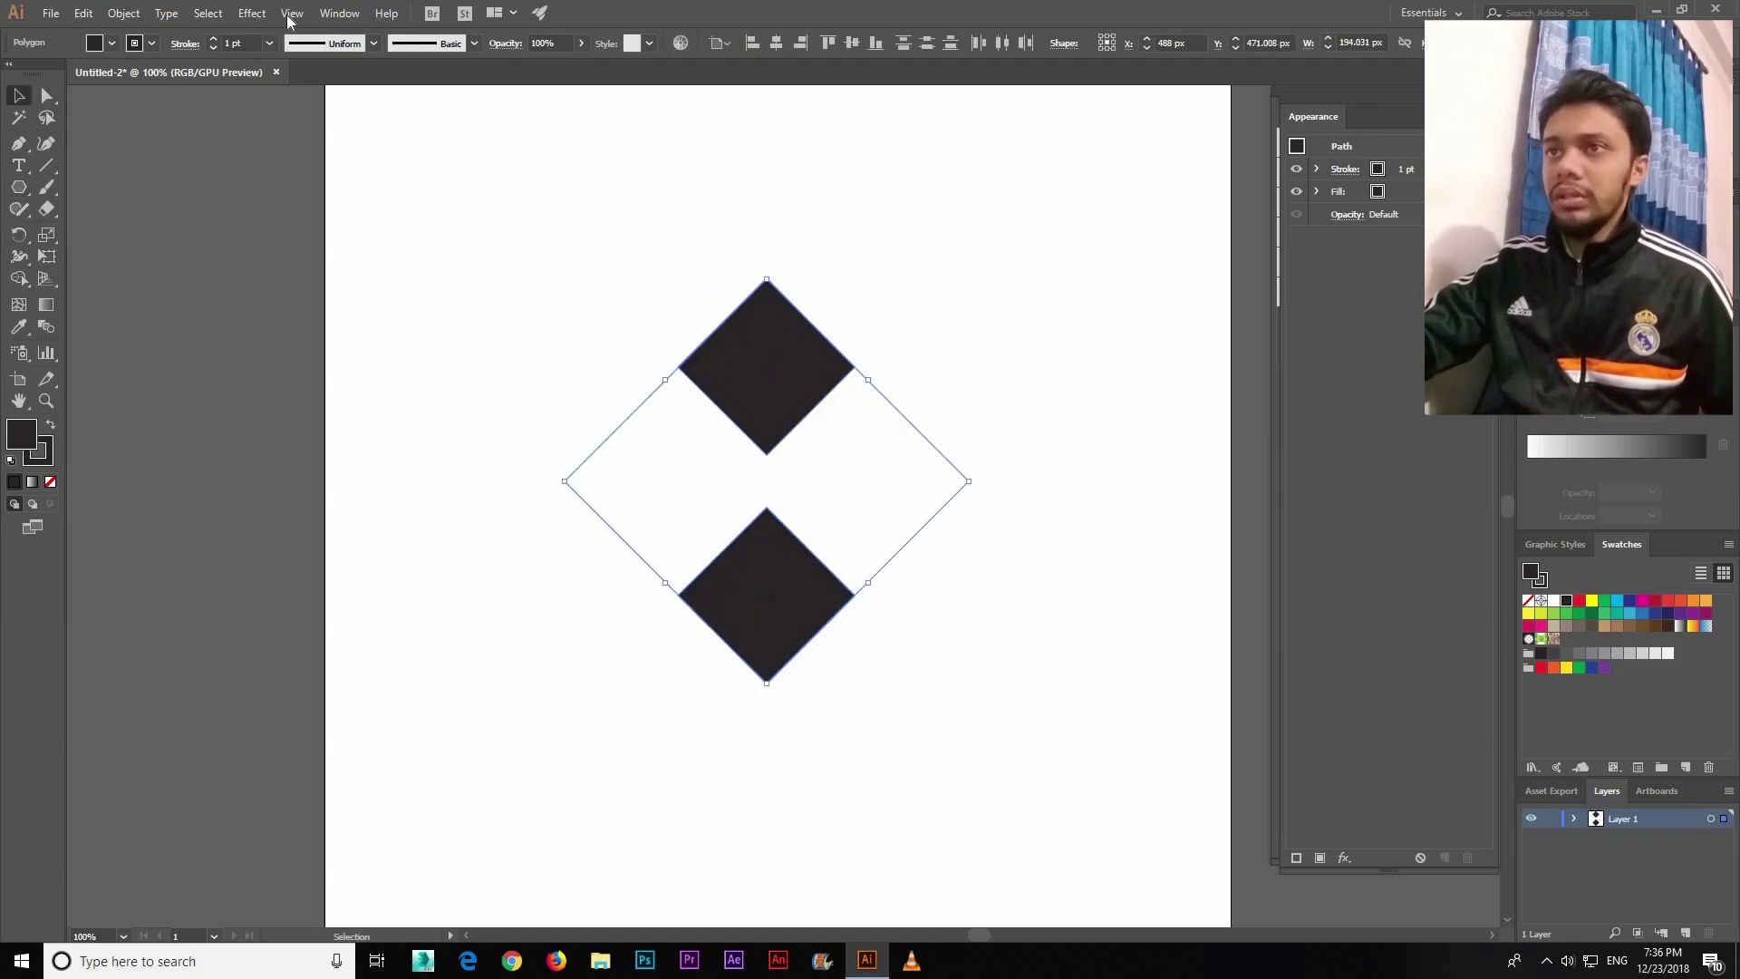
click(252, 13)
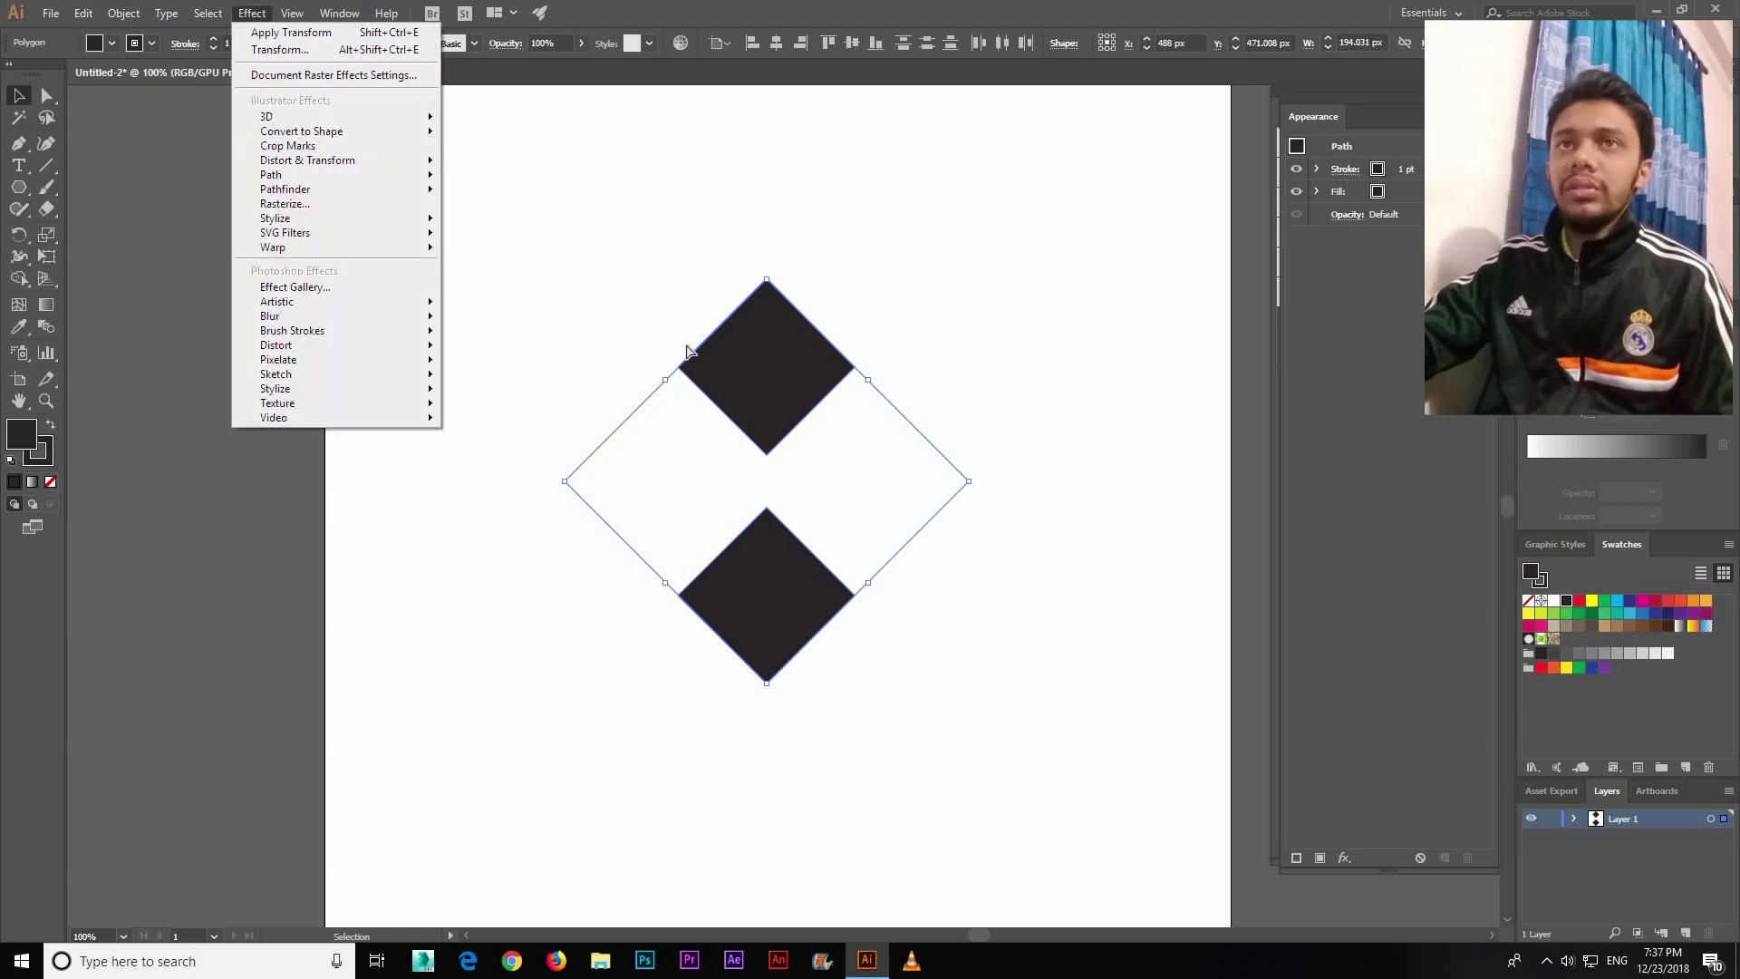
key(Escape)
key(ctrl+g)
click(252, 12)
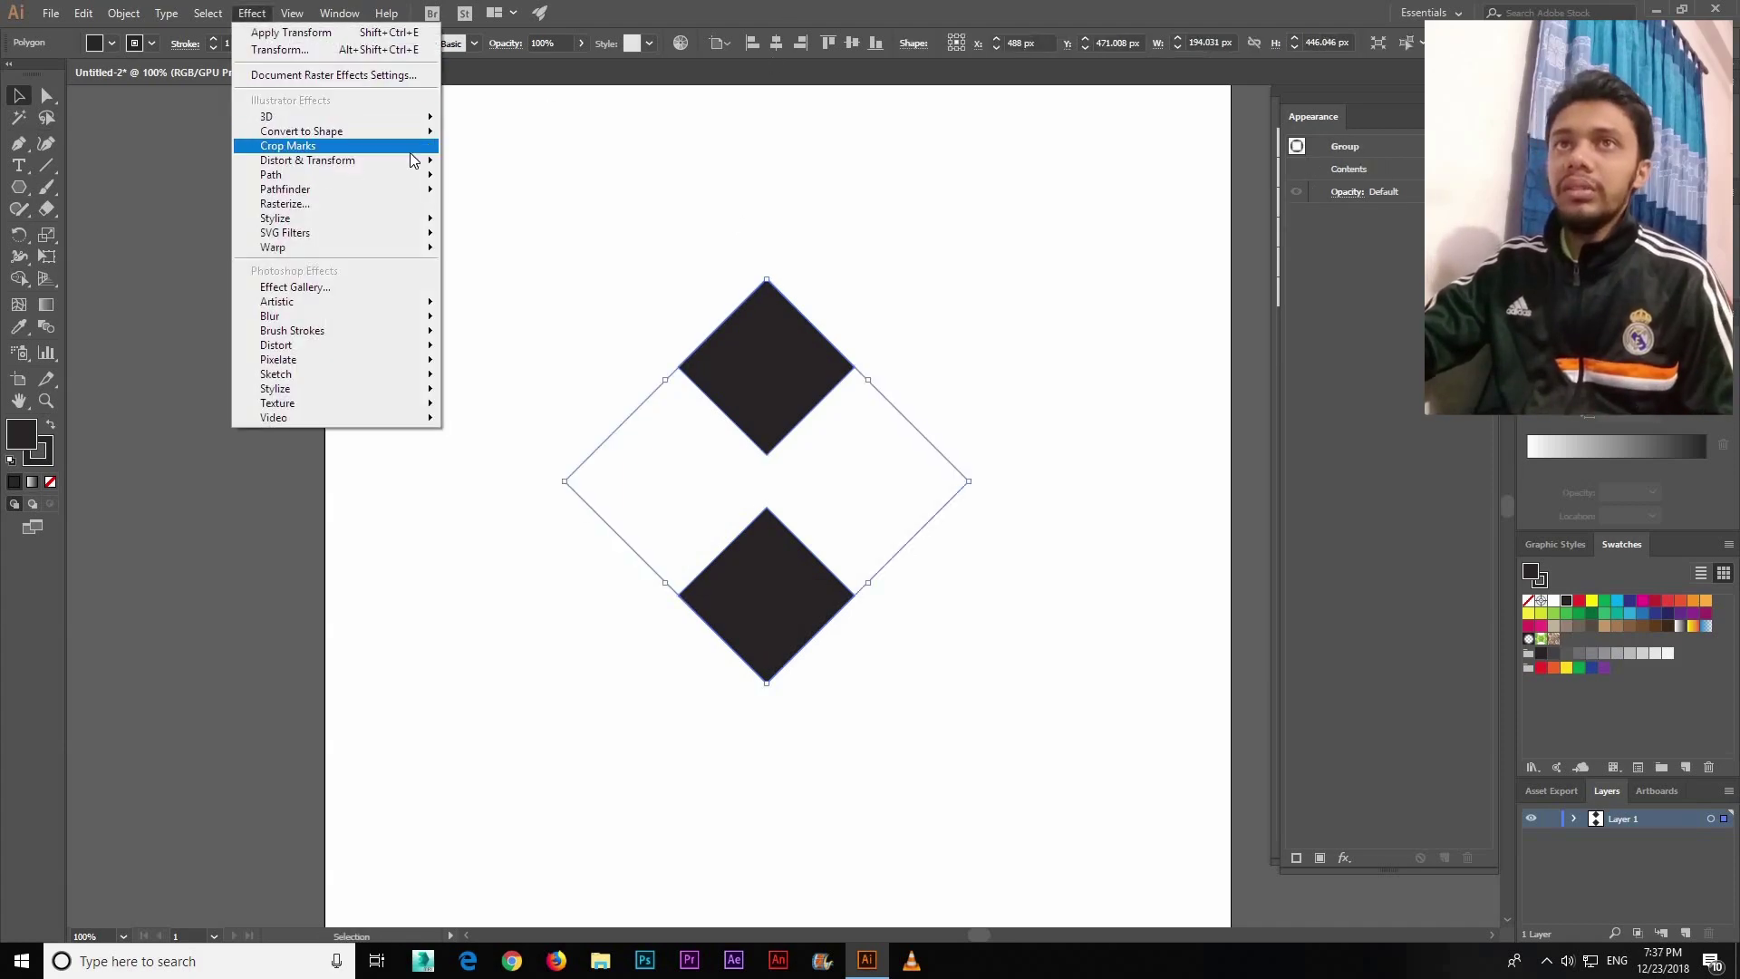
mouse_move(308, 161)
click(521, 220)
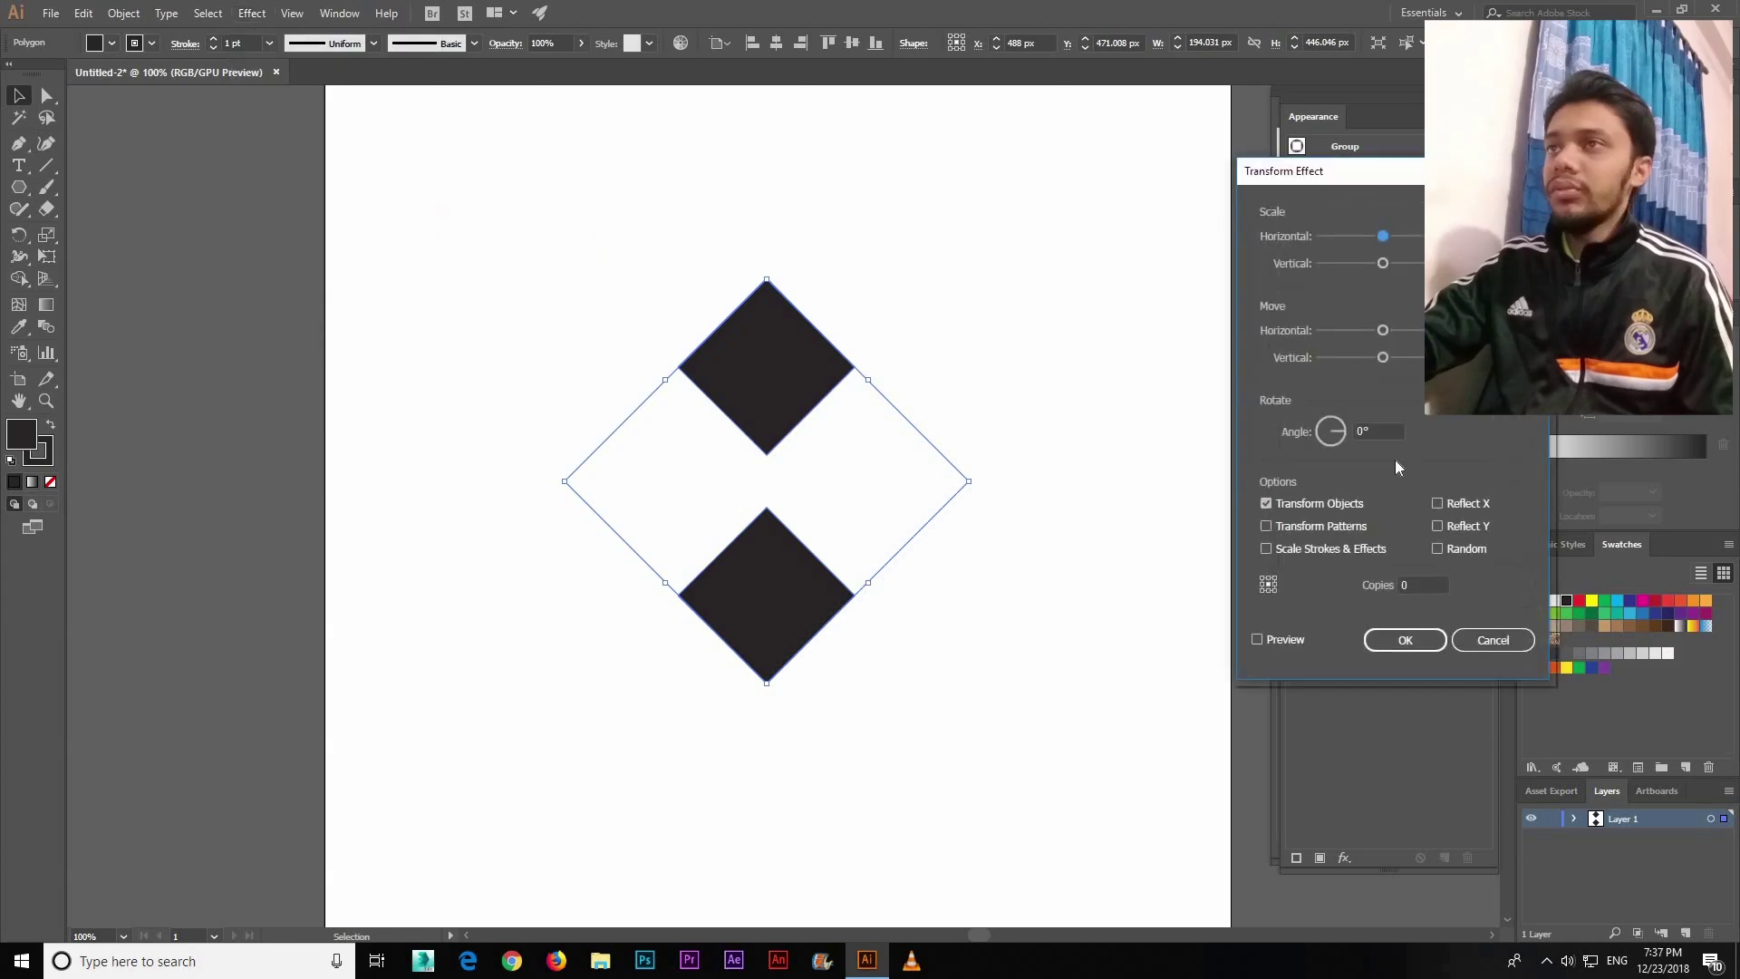
click(1378, 432)
text(15)
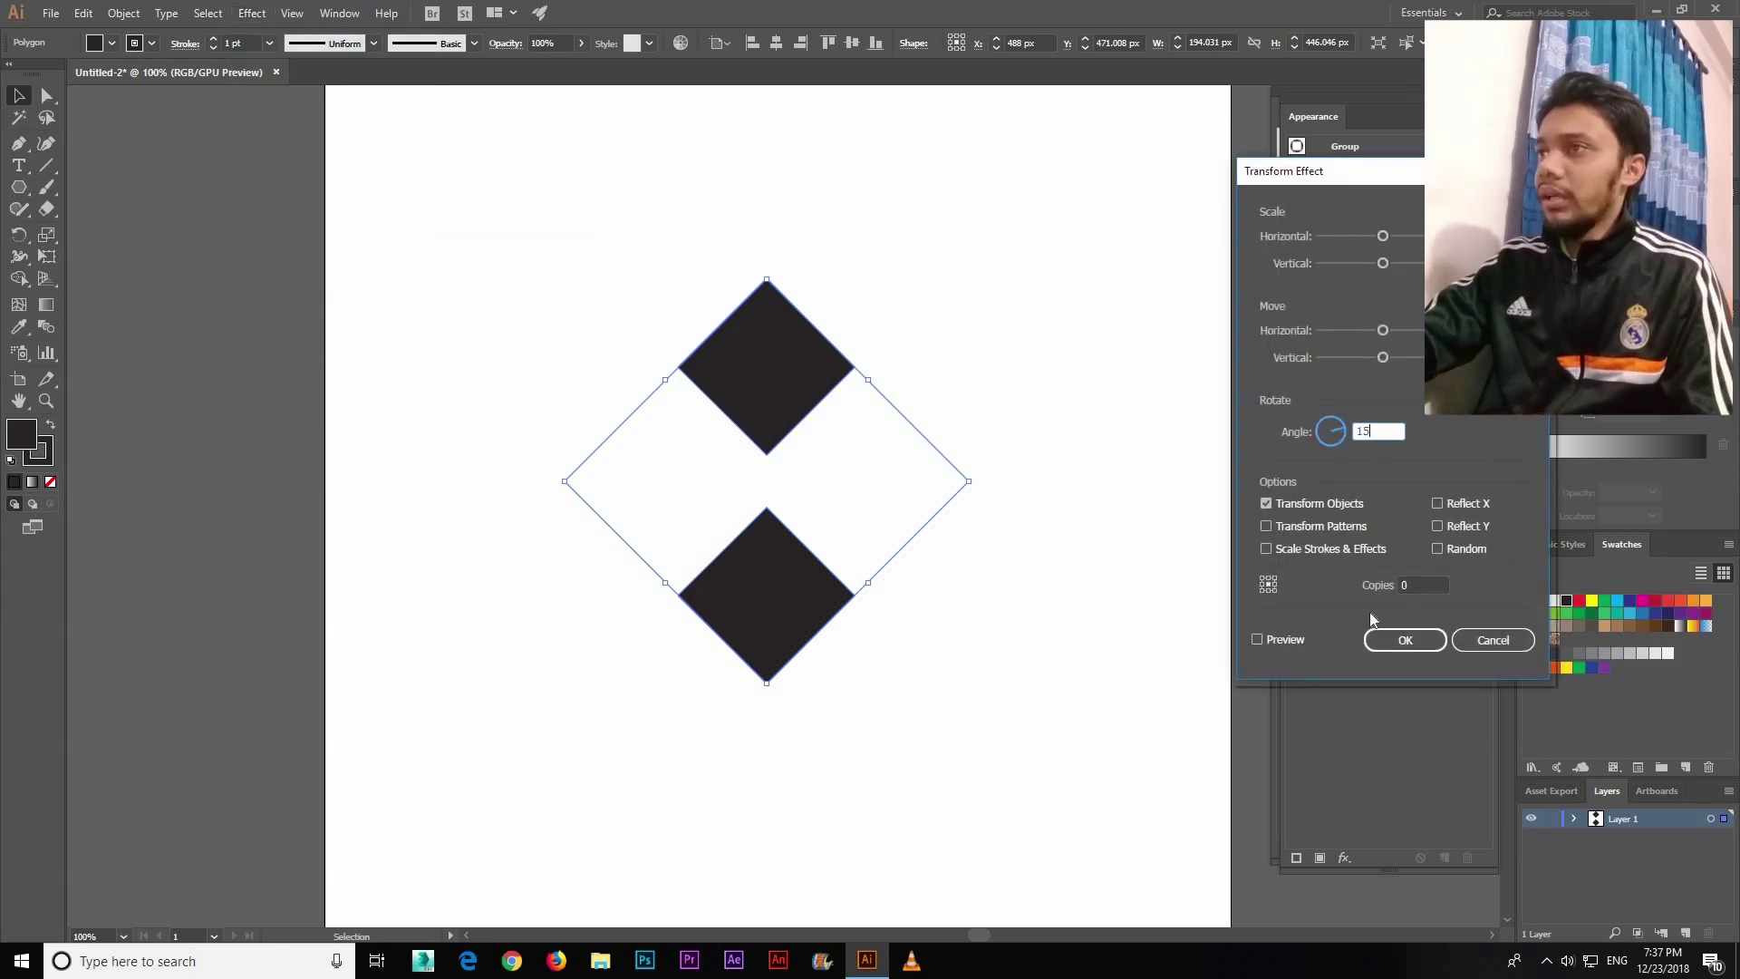
click(1423, 584)
text(11)
click(1405, 640)
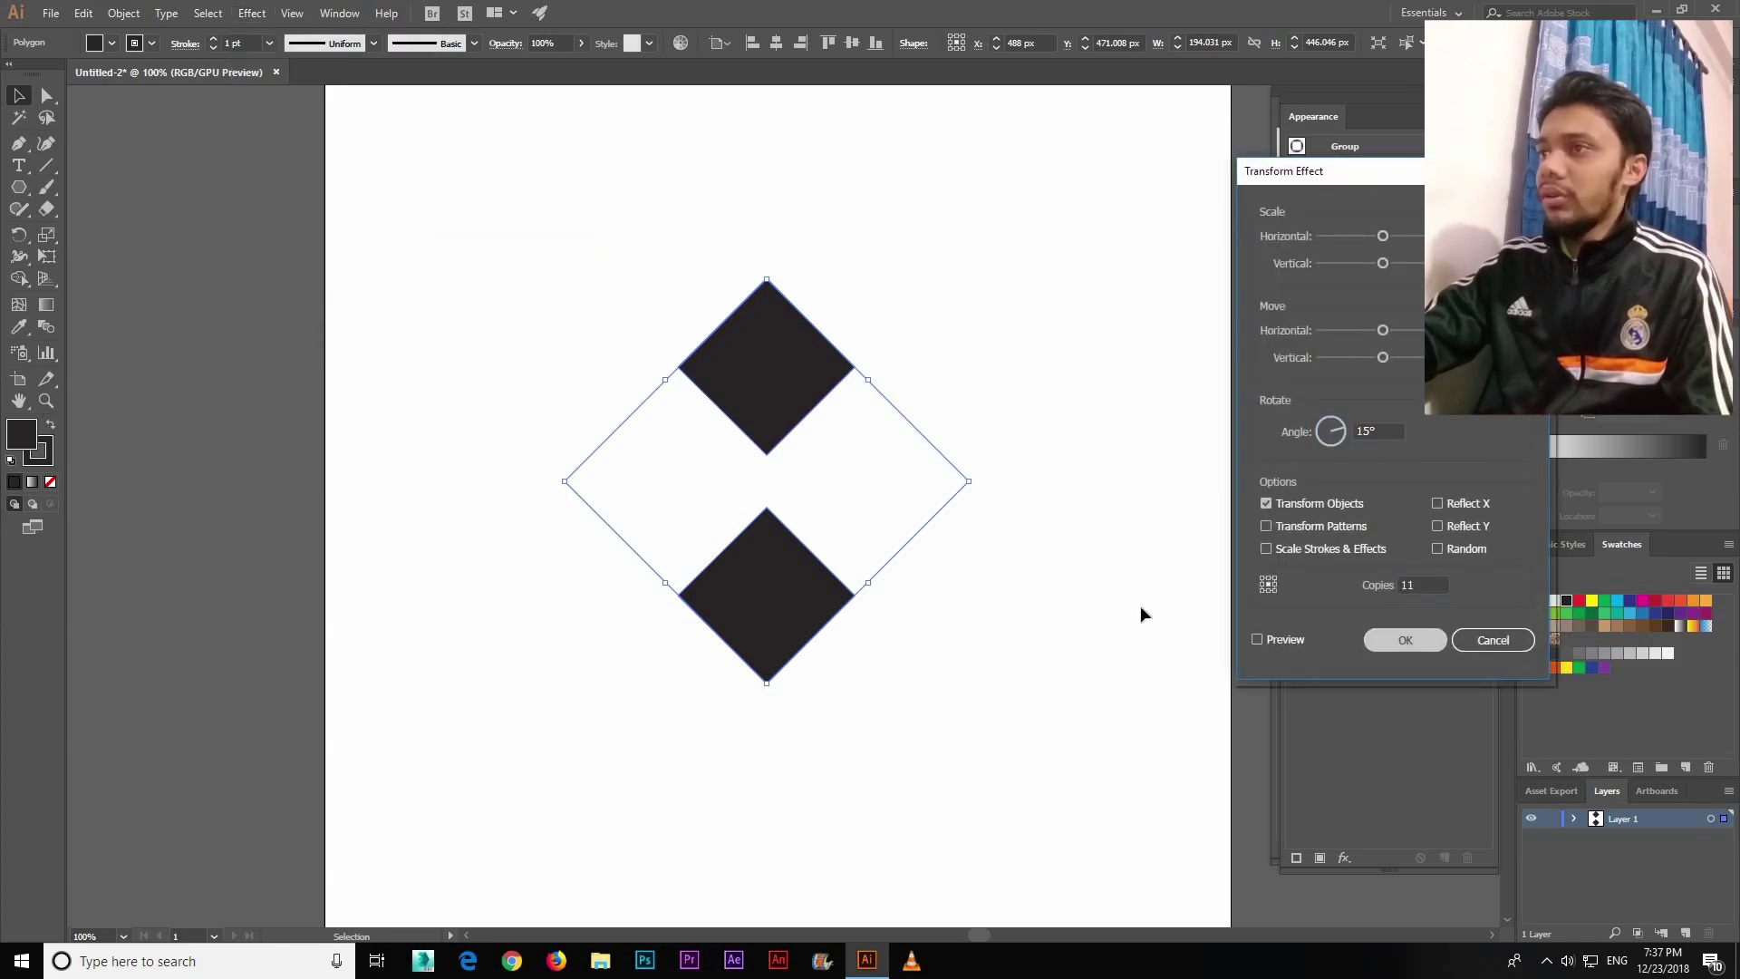
click(113, 43)
key(slash)
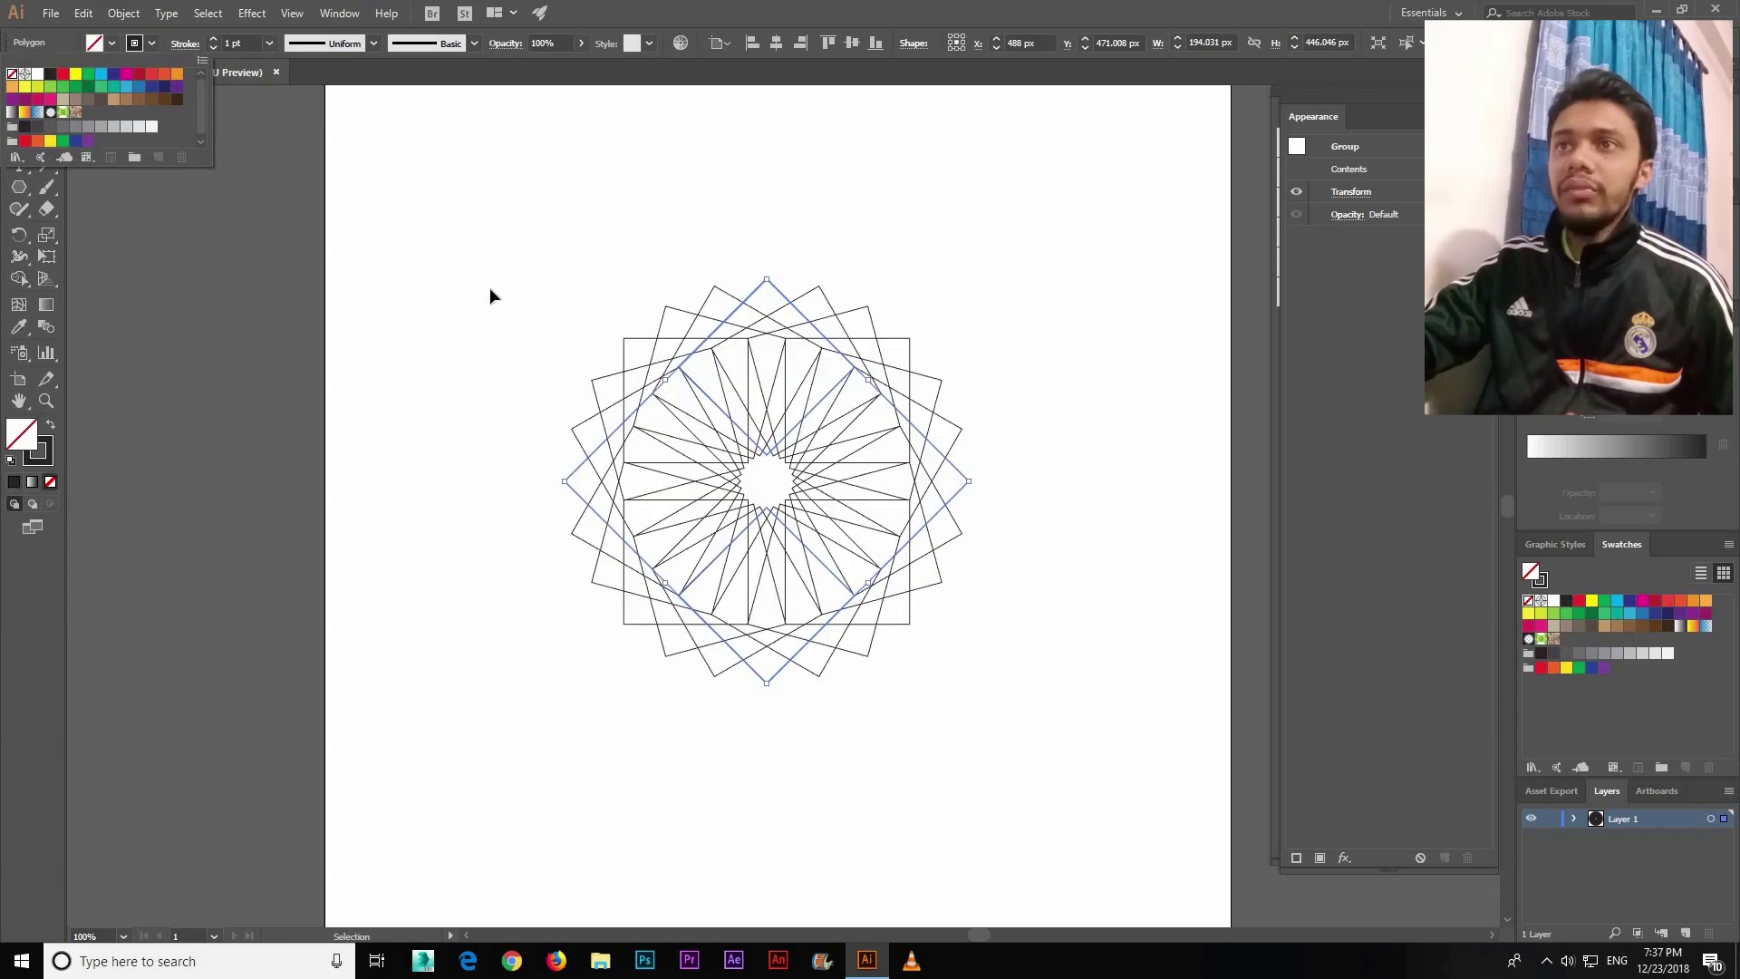
click(490, 286)
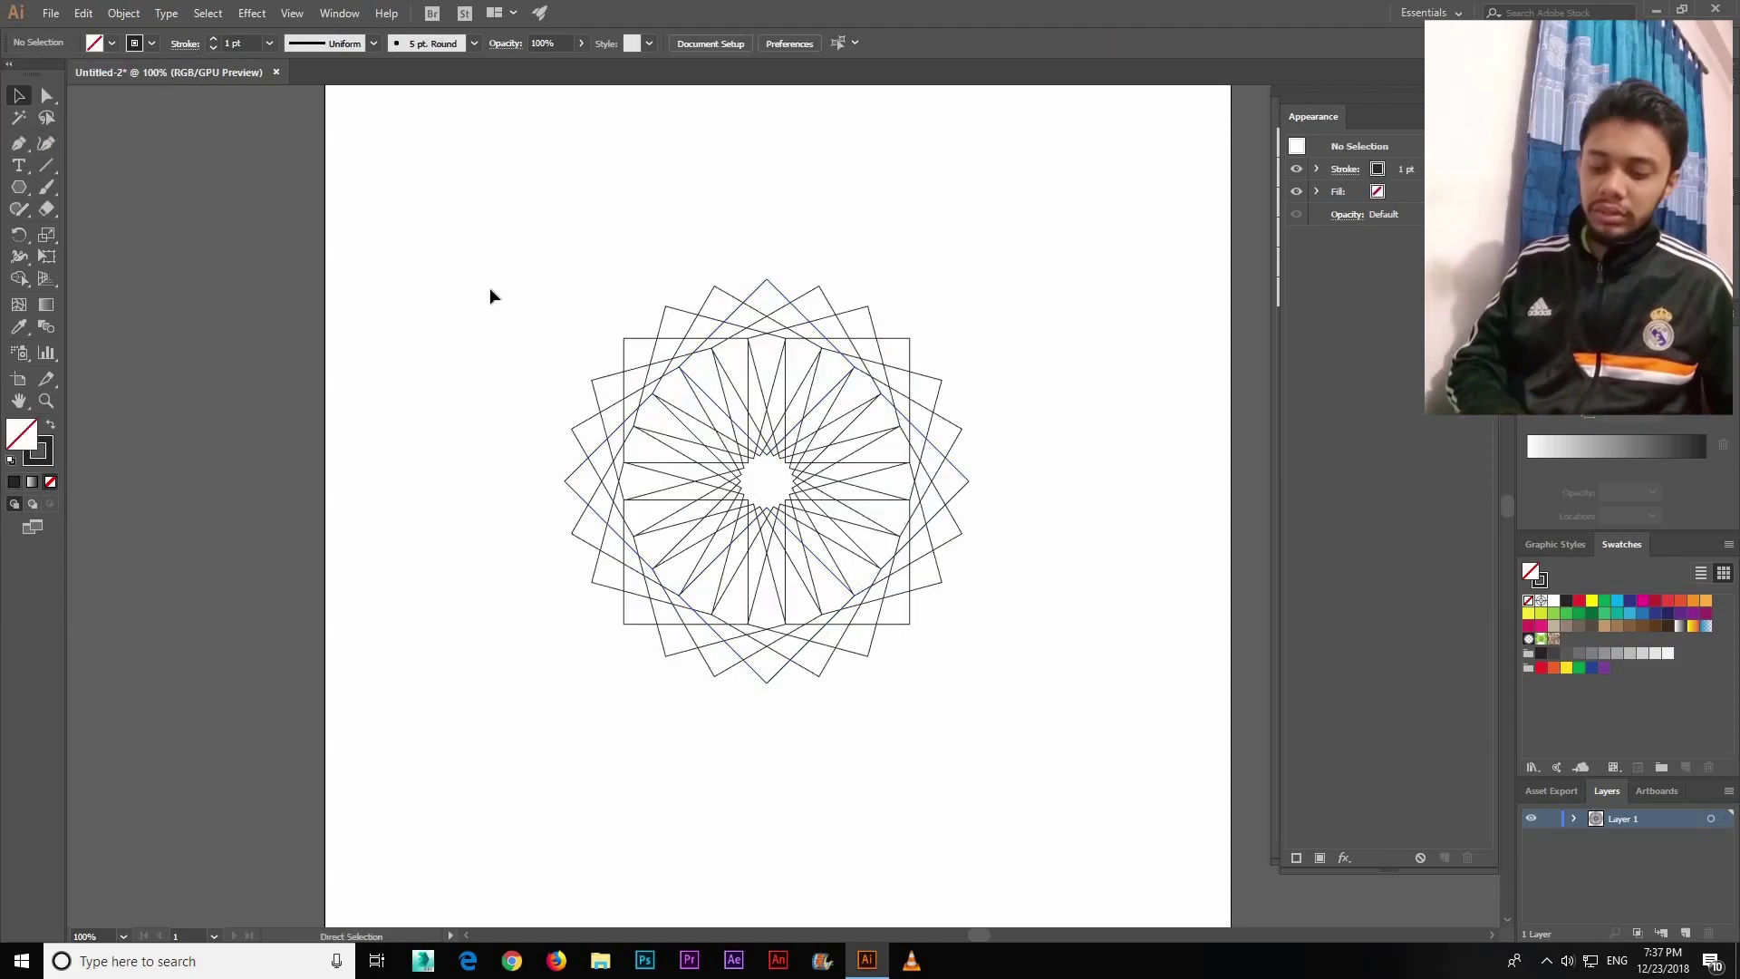
key(ctrl+plus)
key(ctrl+a)
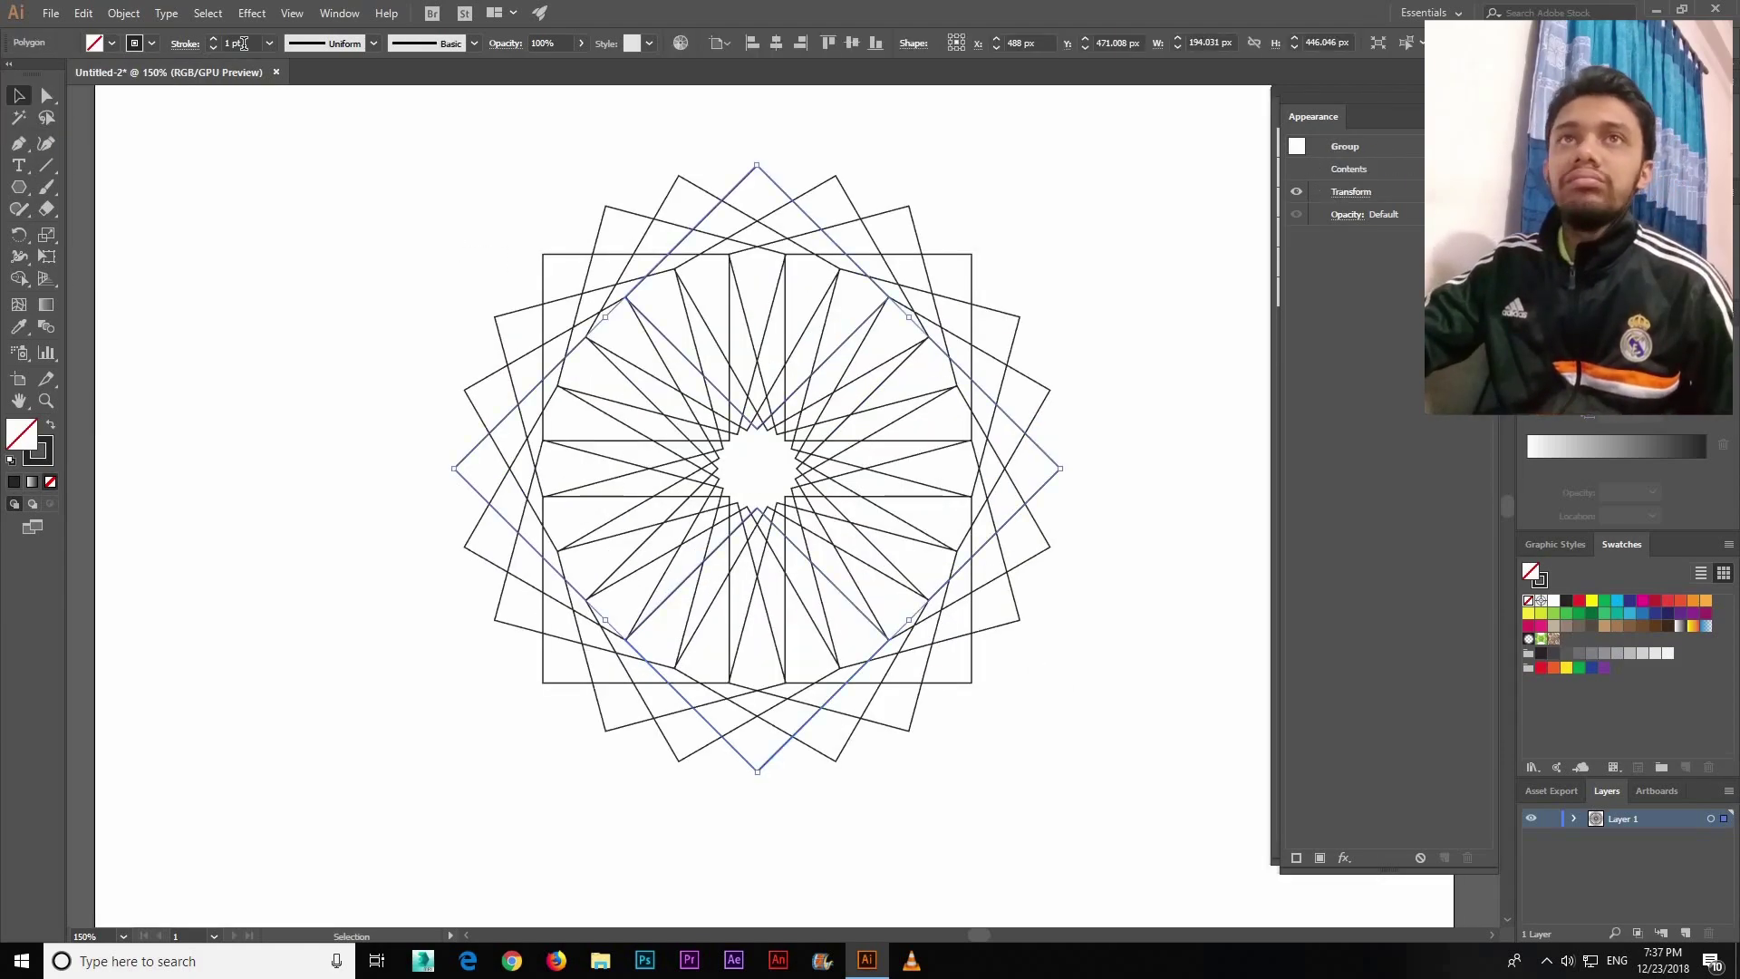
click(212, 41)
click(213, 41)
click(281, 237)
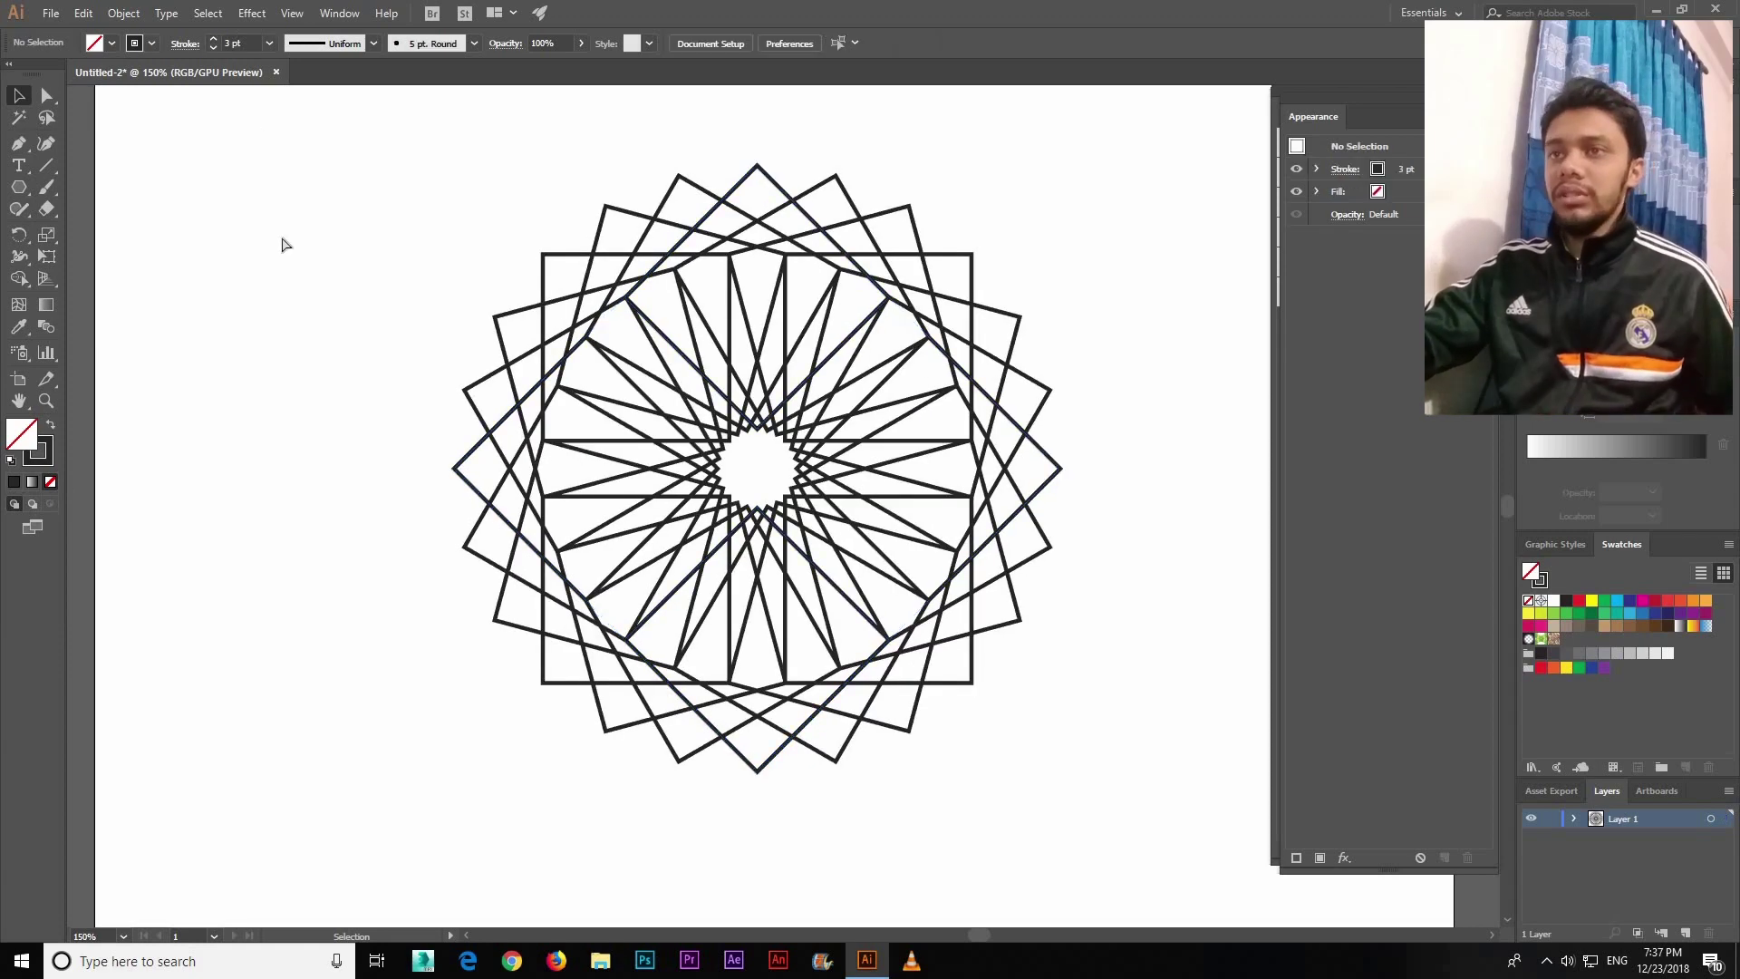
key(ctrl+minus)
key(p)
key(ctrl+a)
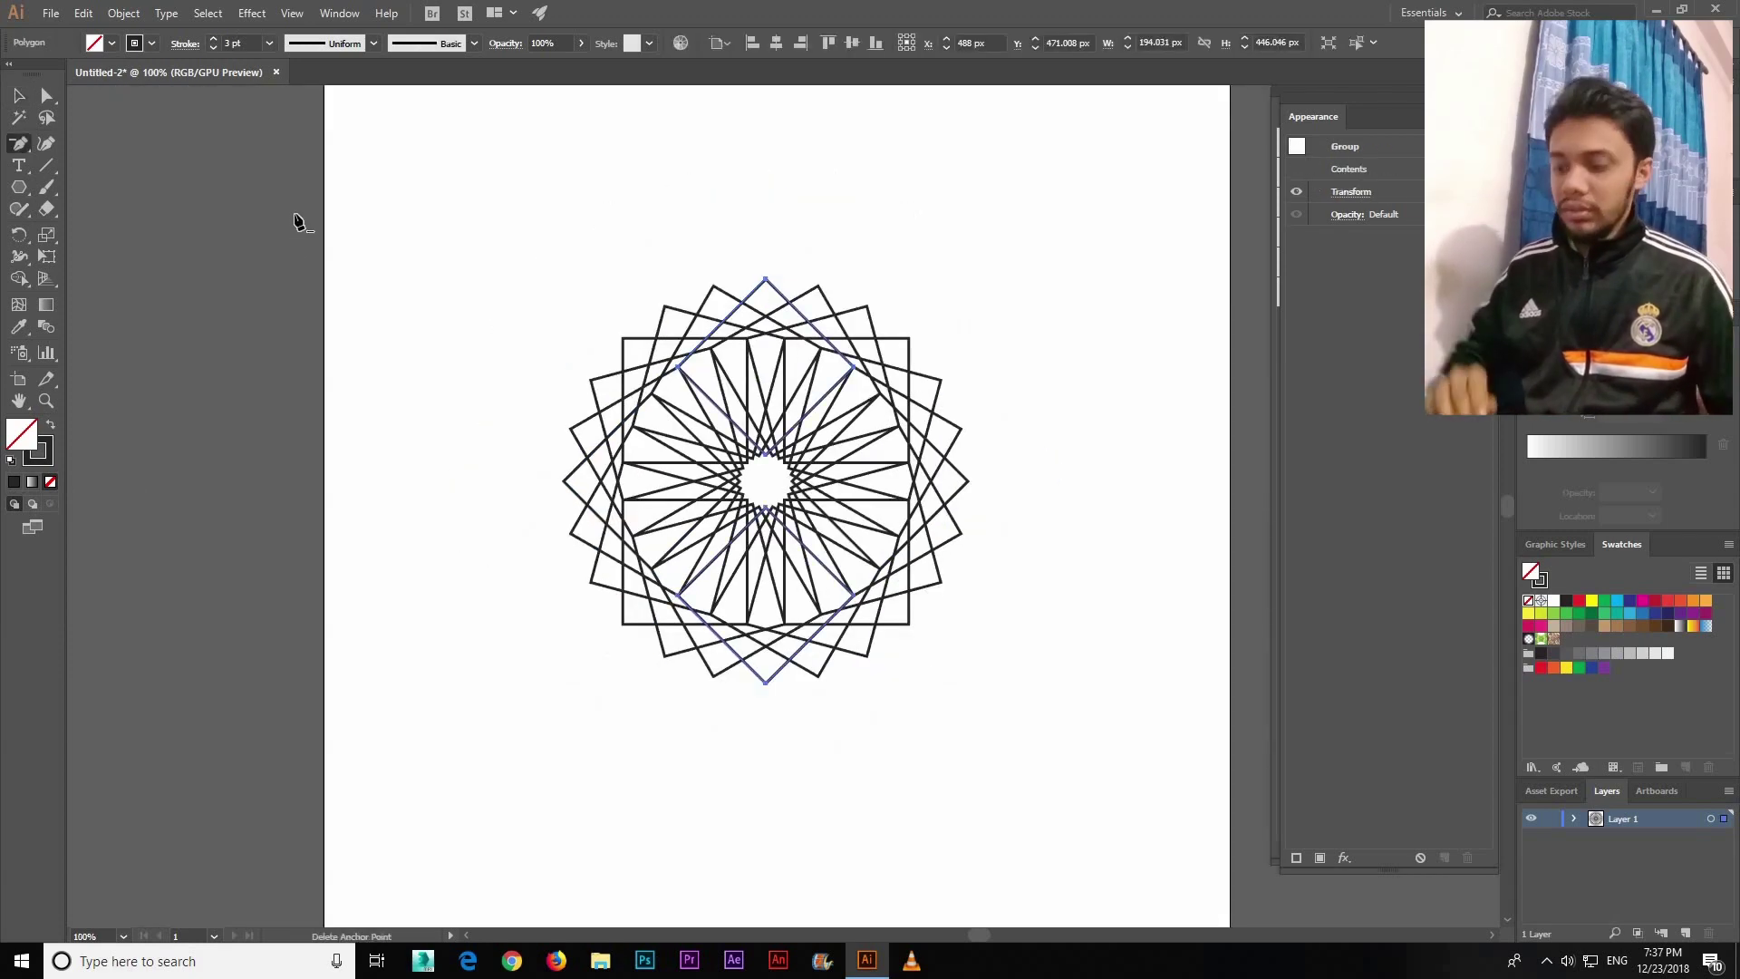
key(Delete)
click(19, 187)
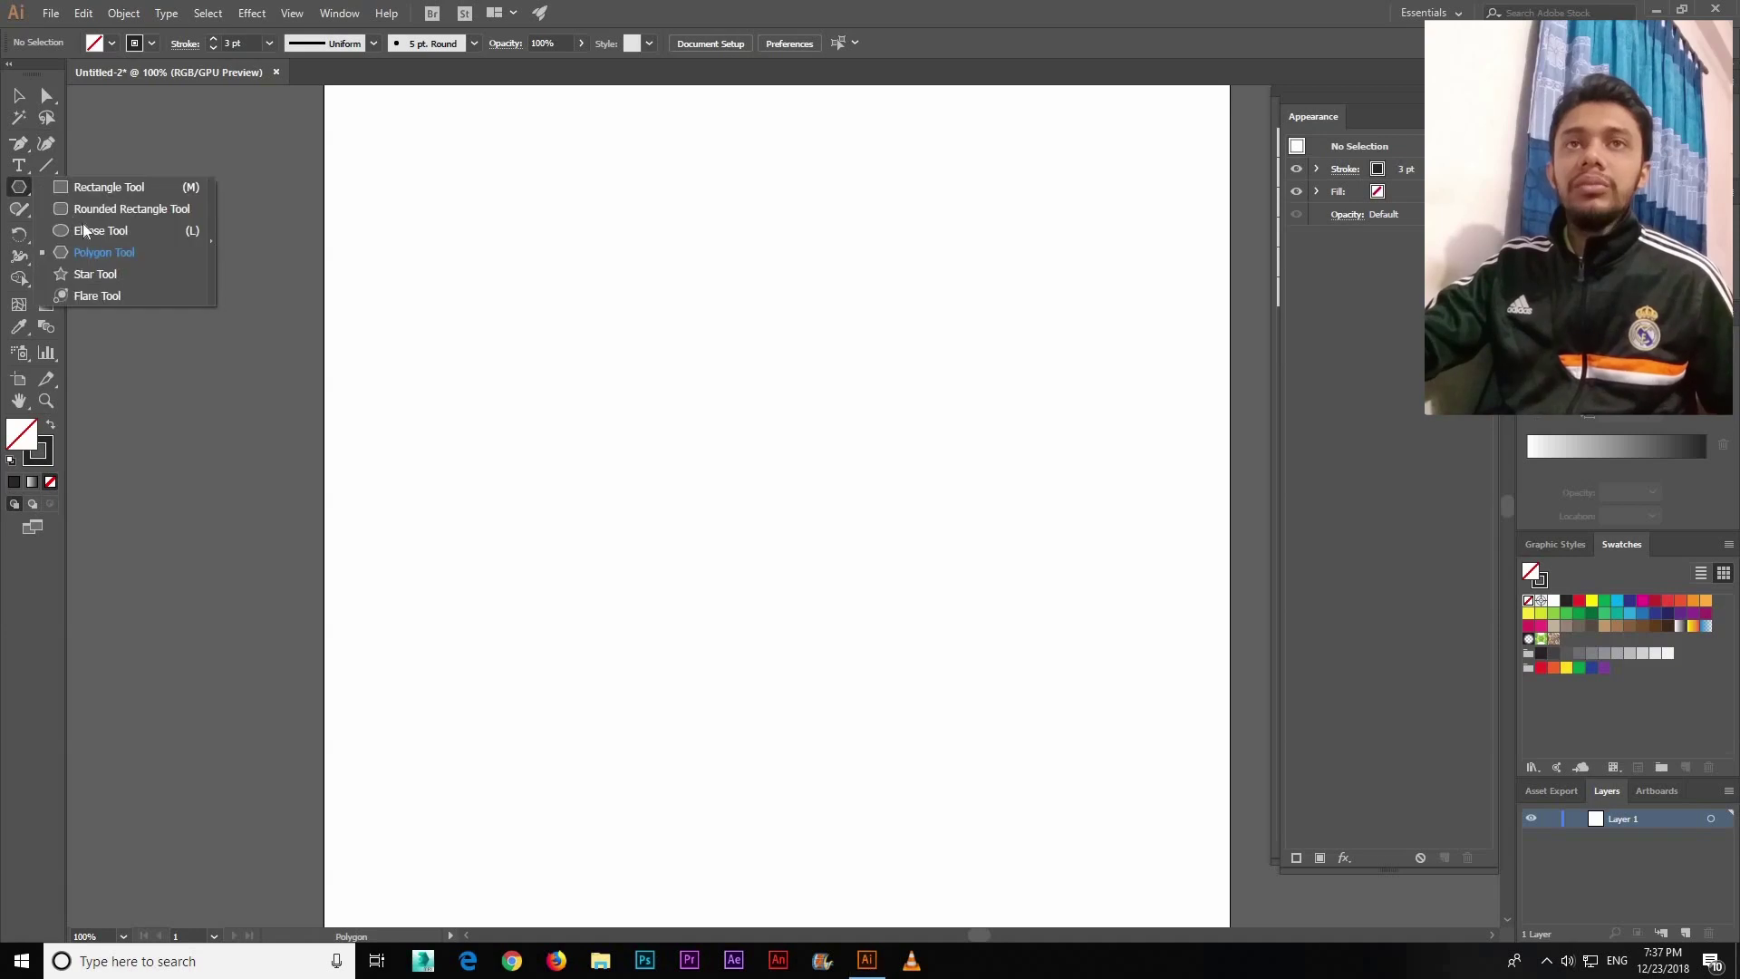
Step: Draw a six-point star near the top, duplicate it straight below, and group both stars
click(100, 274)
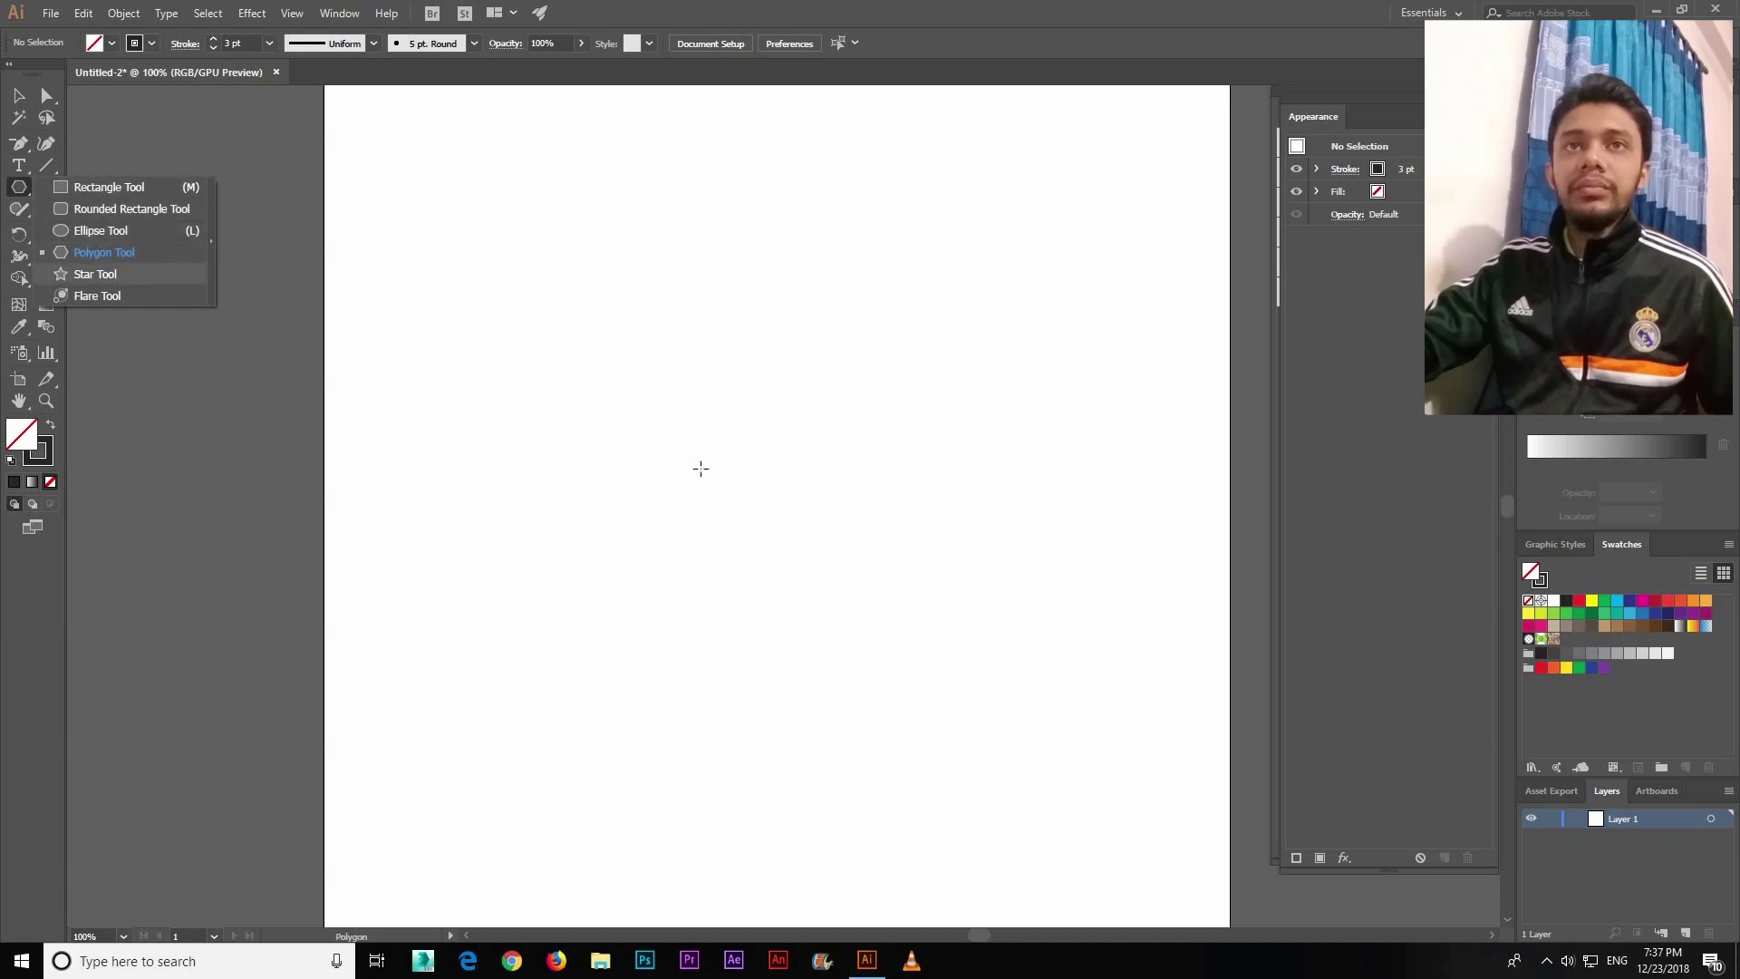
drag(699, 464, 808, 524)
key(Up)
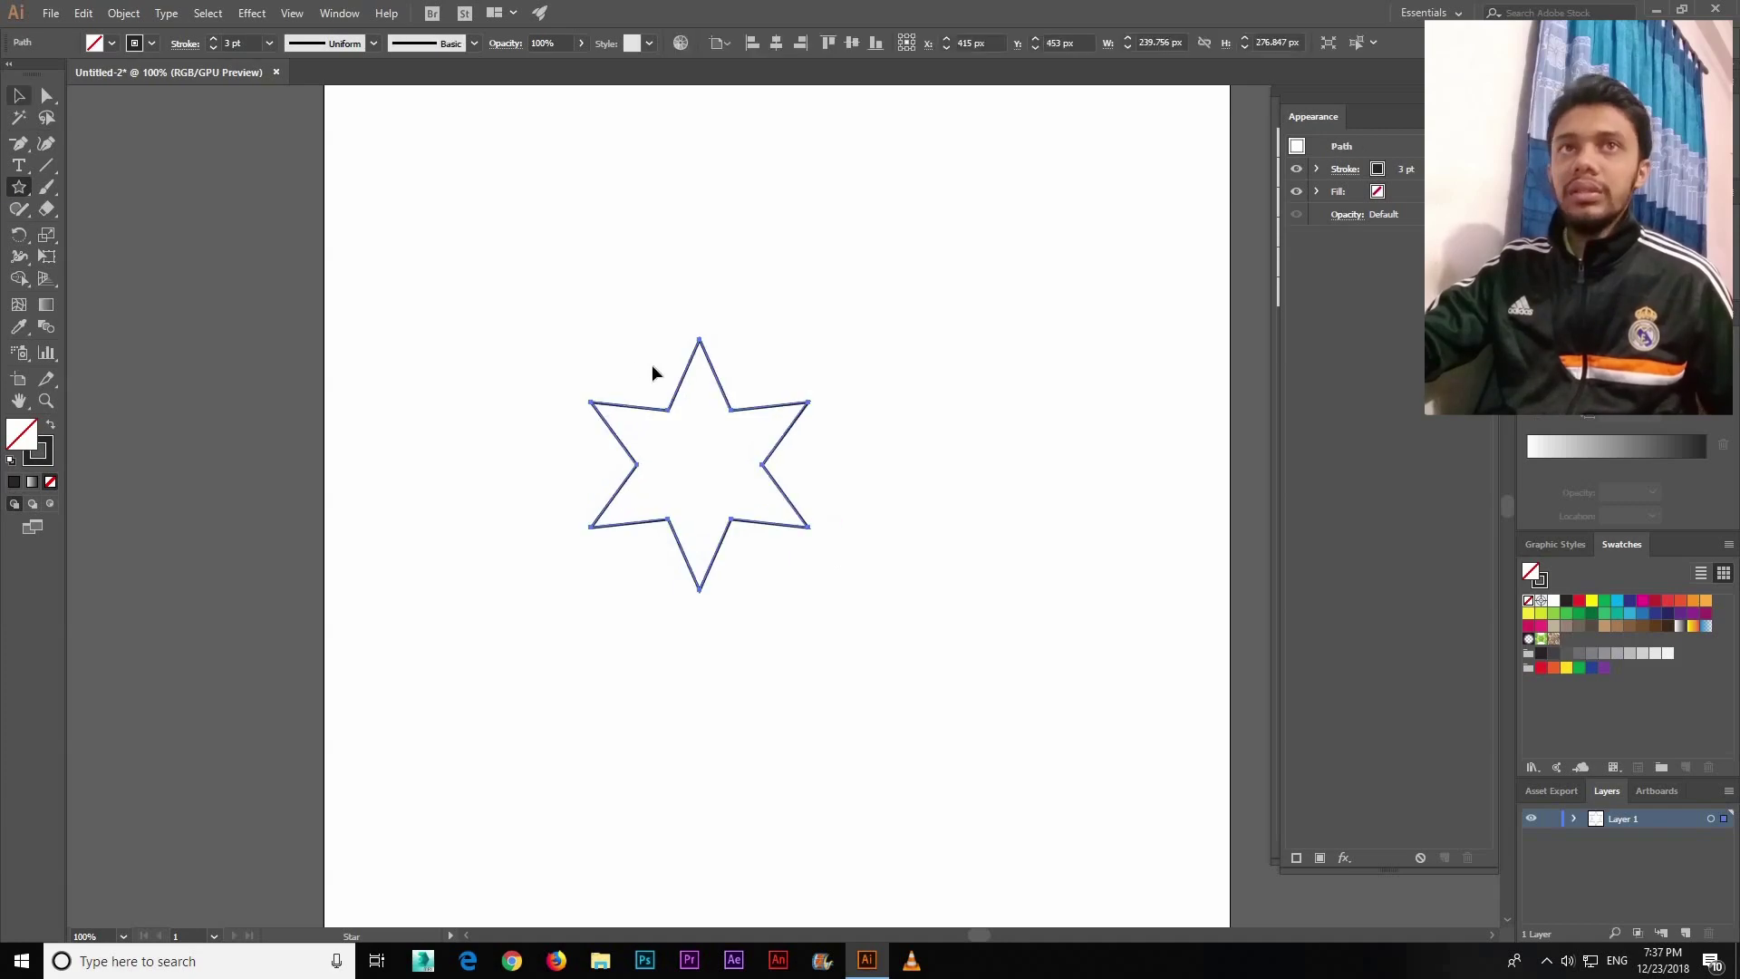
key(v)
drag(738, 409, 816, 260)
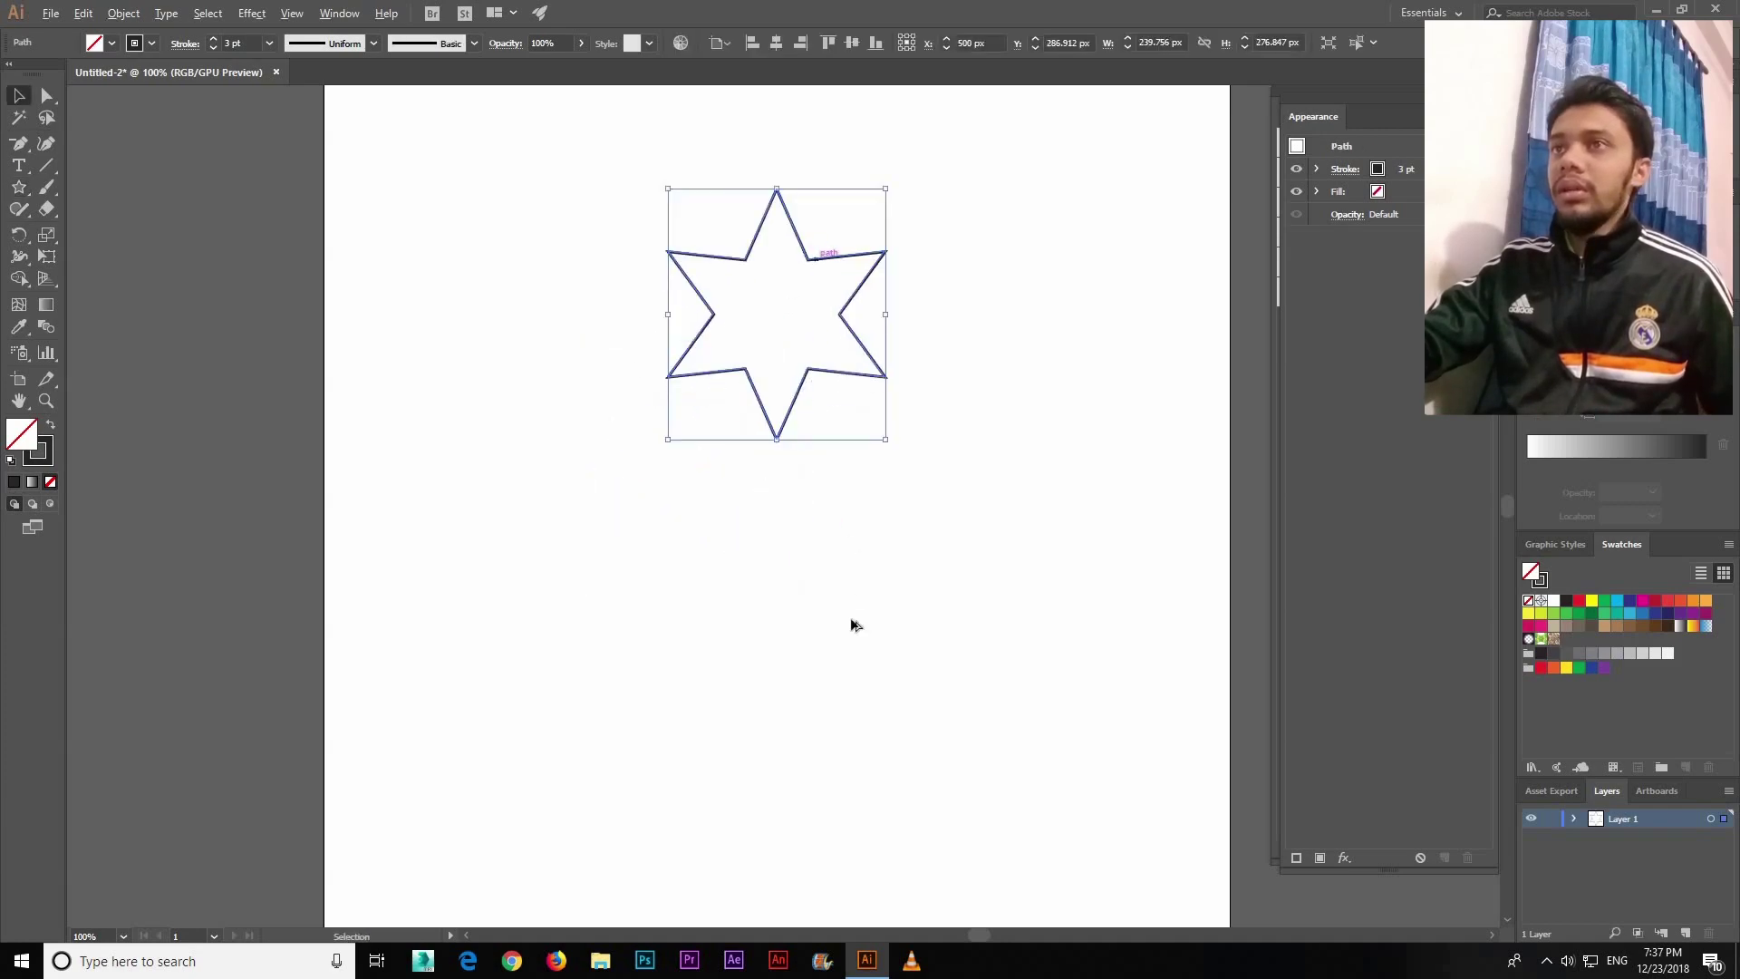
drag(862, 345, 981, 709)
key(ctrl+a)
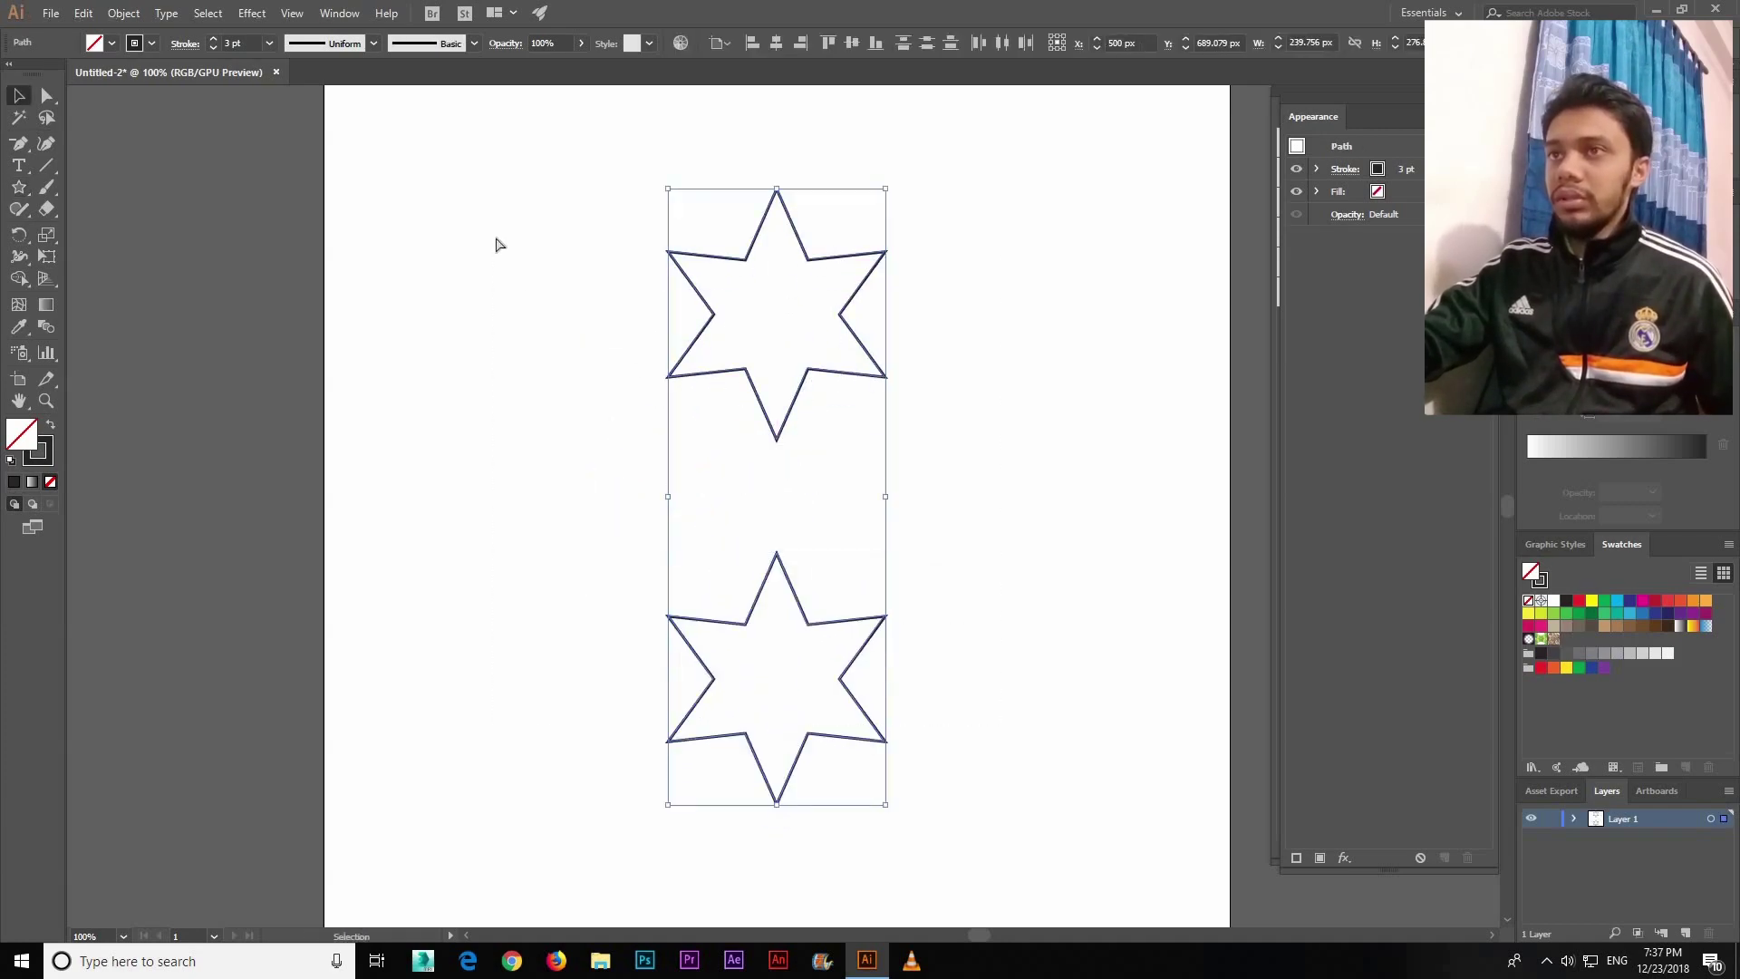
key(ctrl+g)
Step: Repeat the star pair with a Transform effect at 30° angle and 5 copies
click(252, 13)
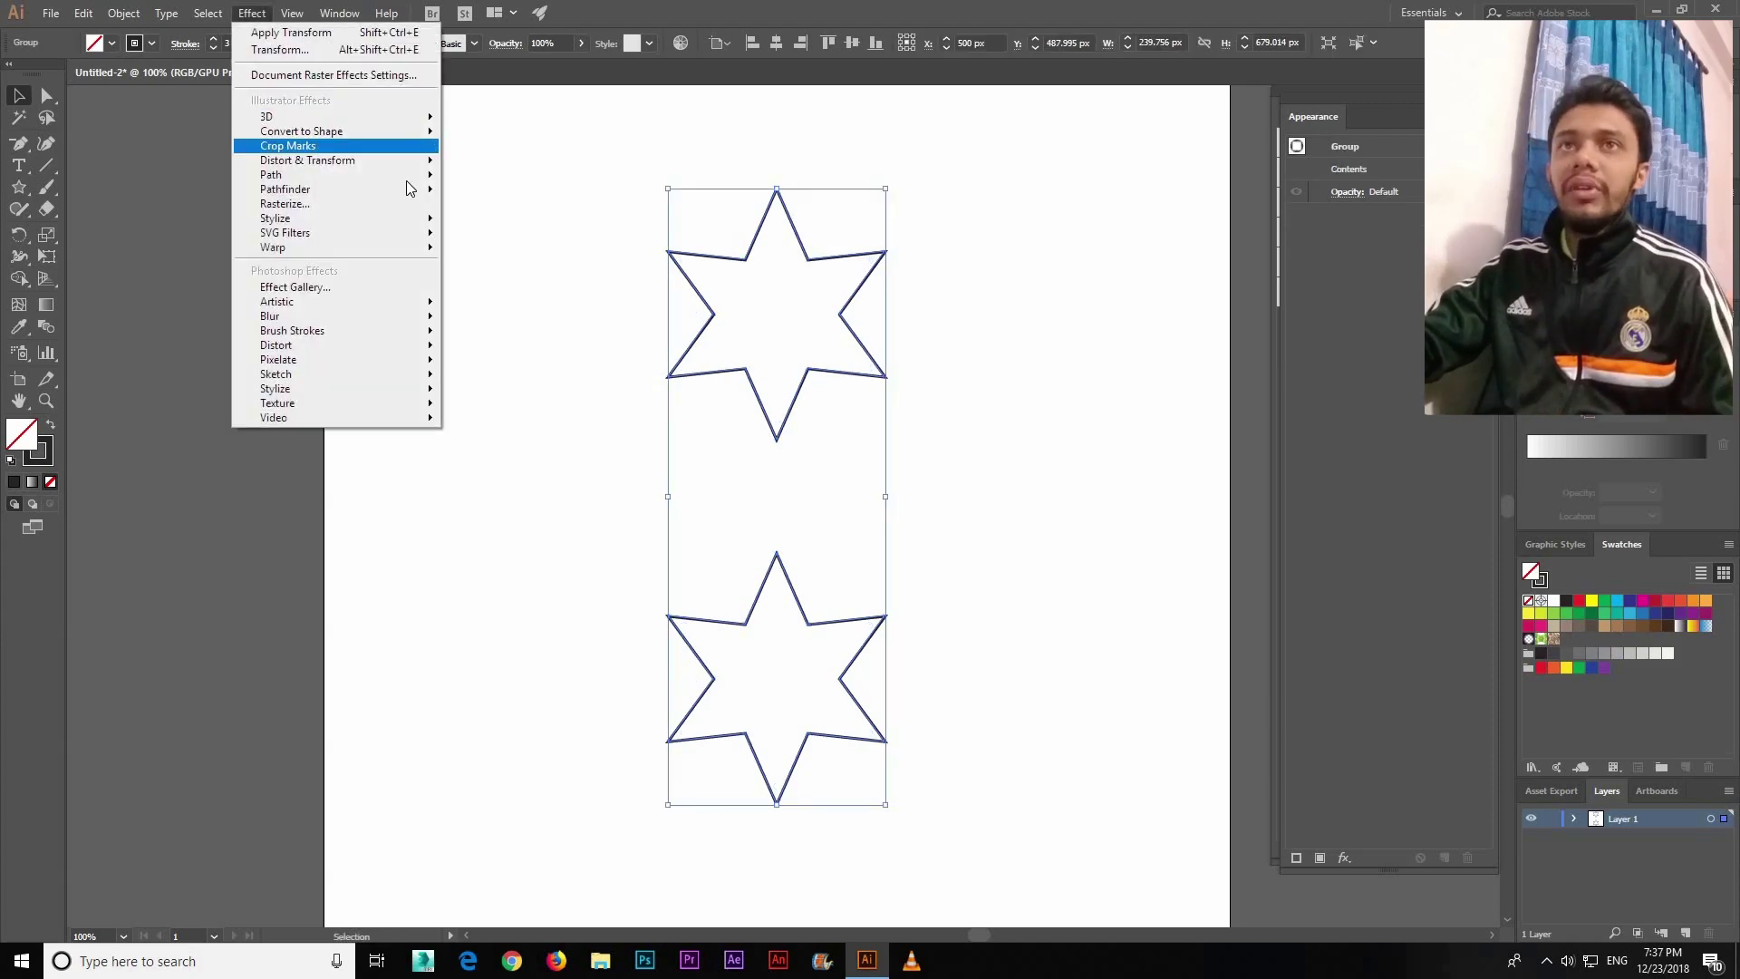
click(490, 222)
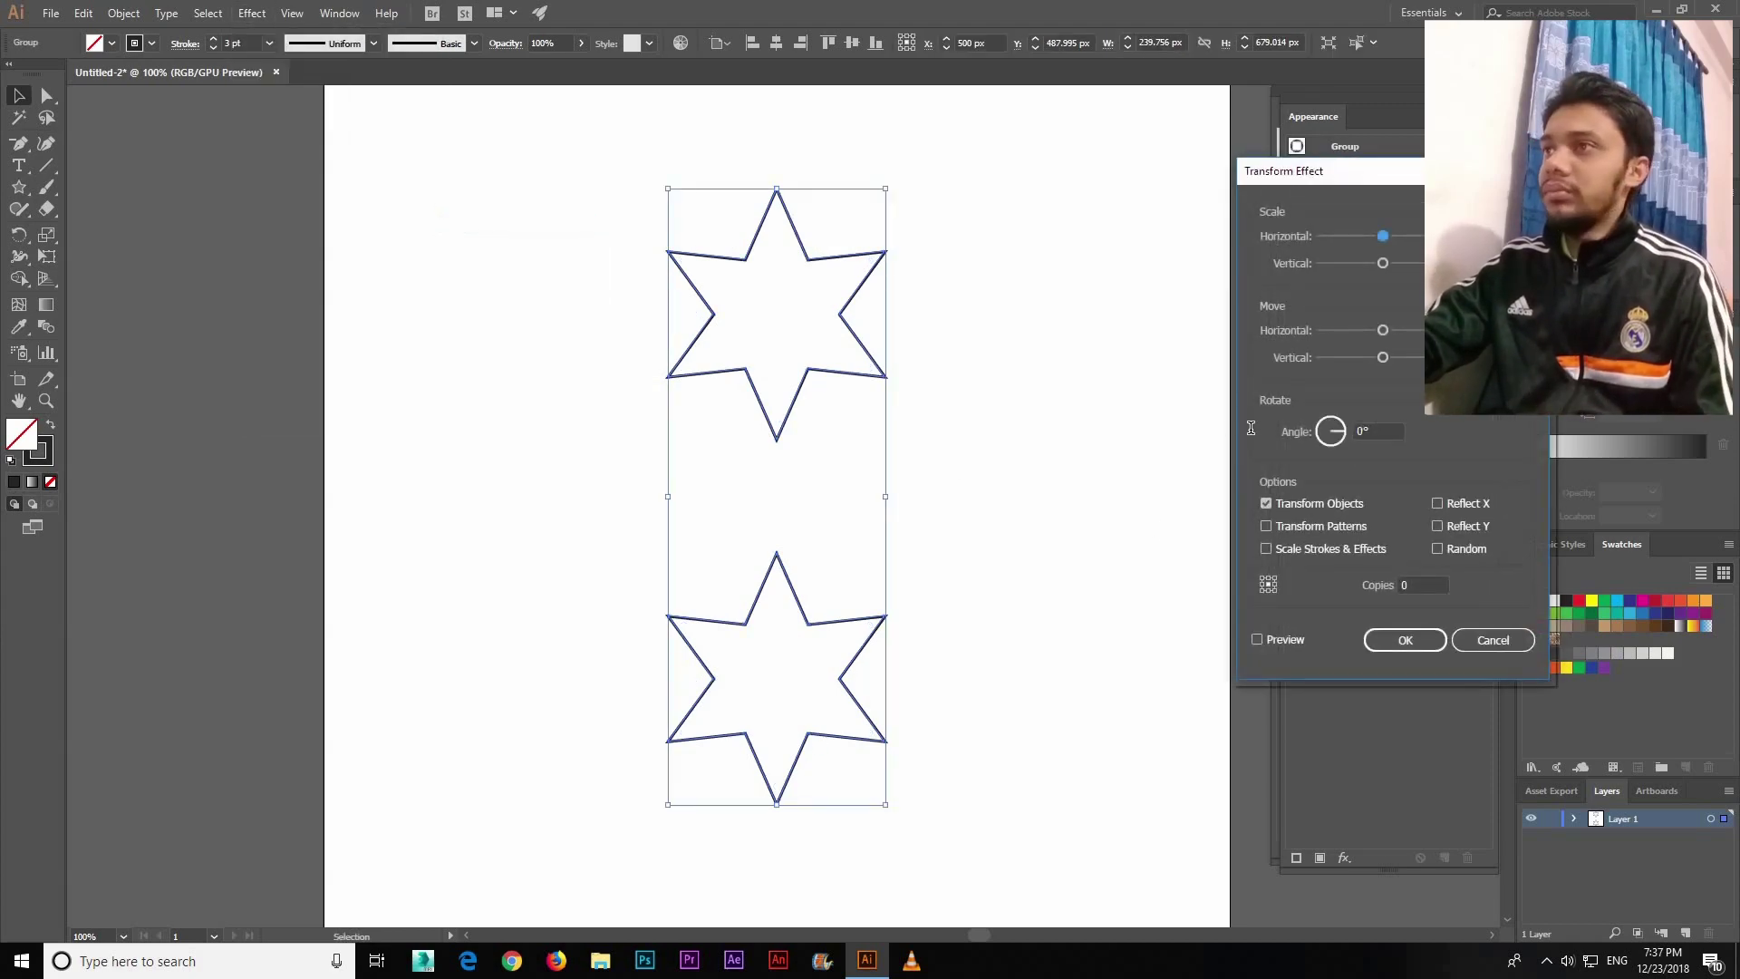
text(3)
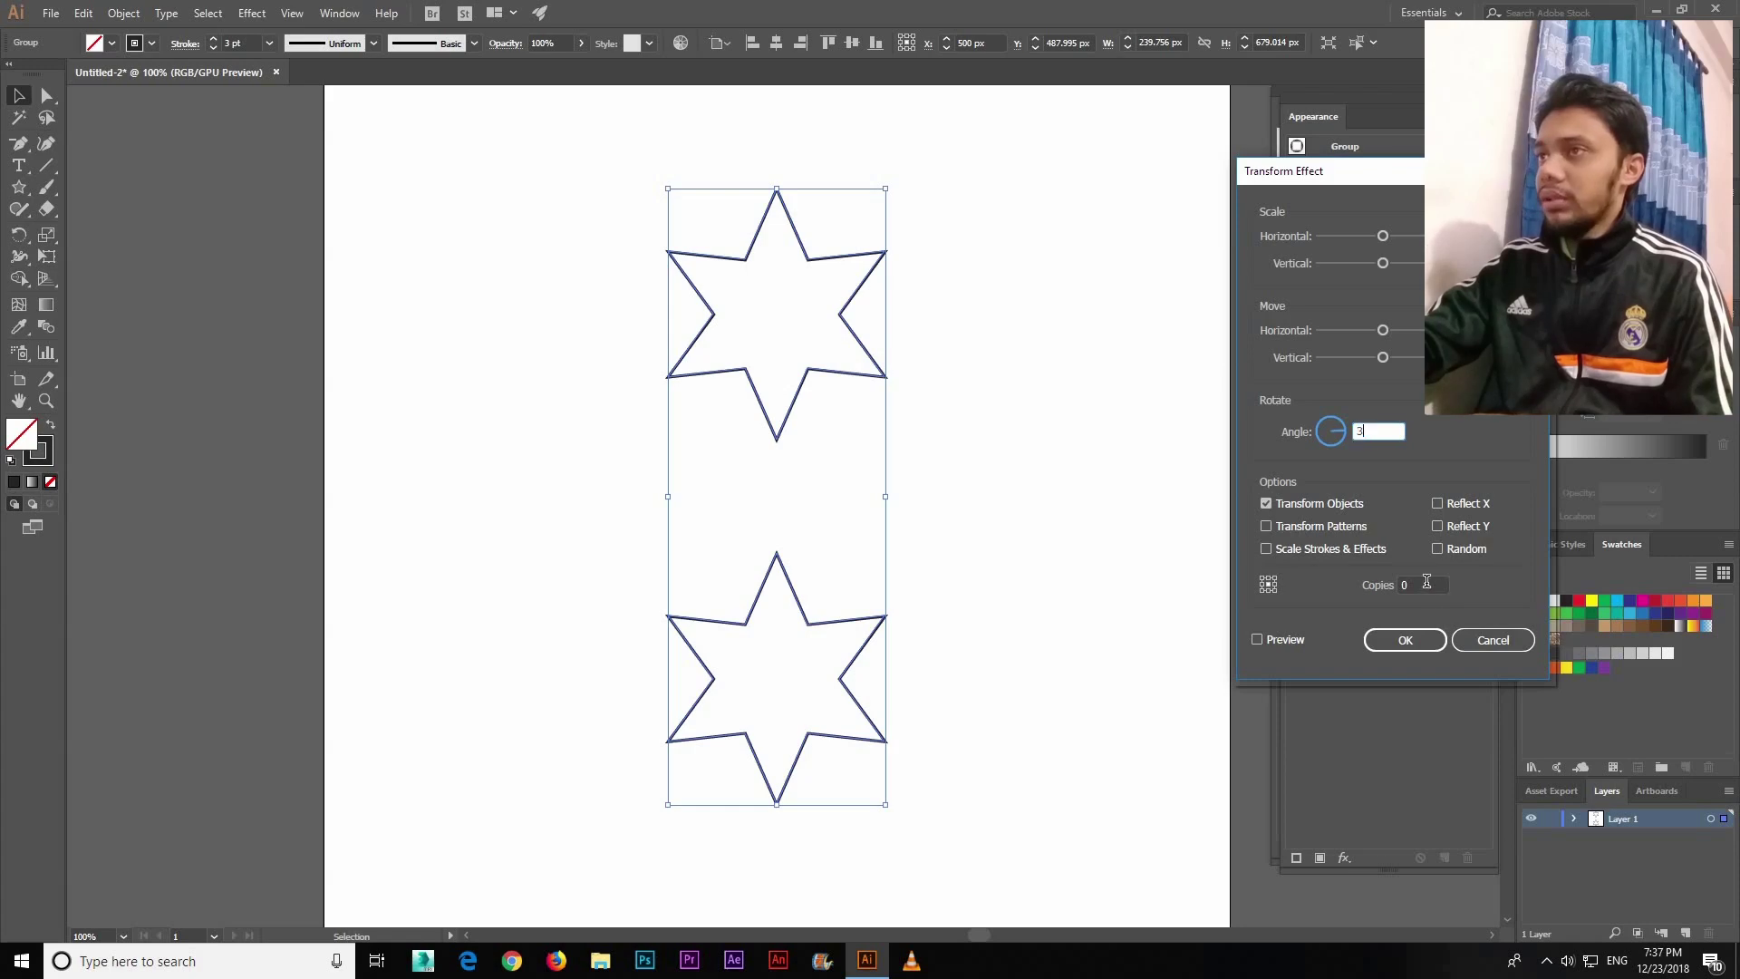
click(1280, 640)
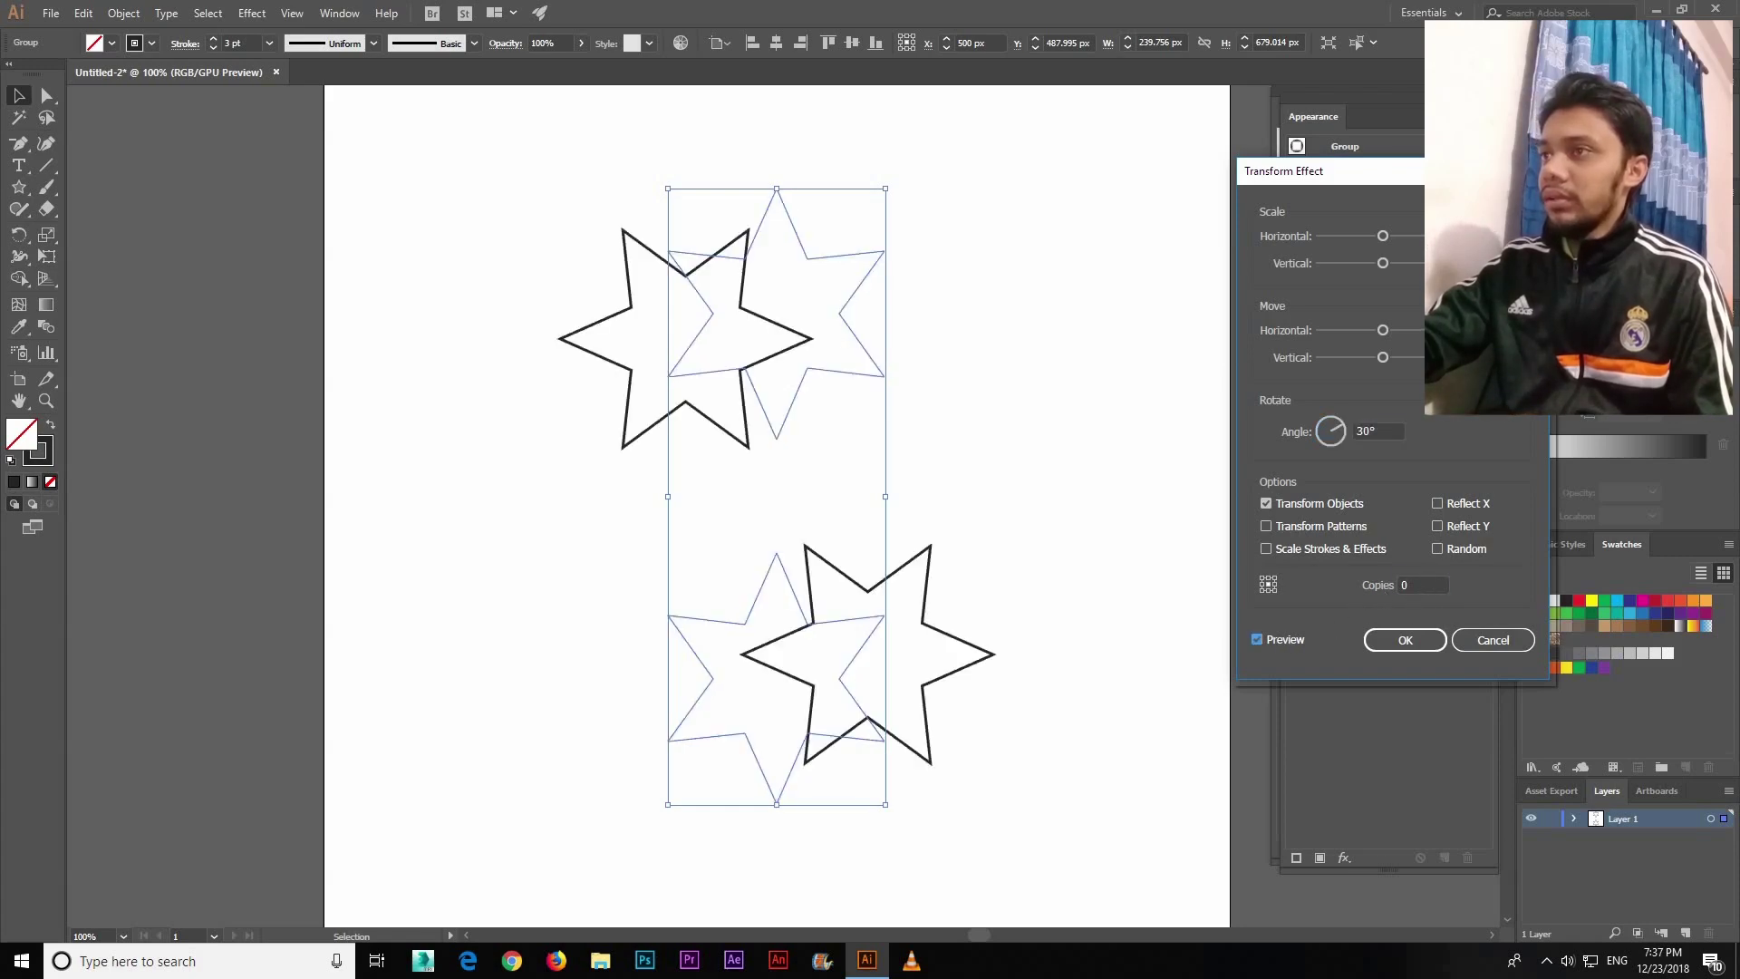
click(1406, 591)
text(5)
key(Tab)
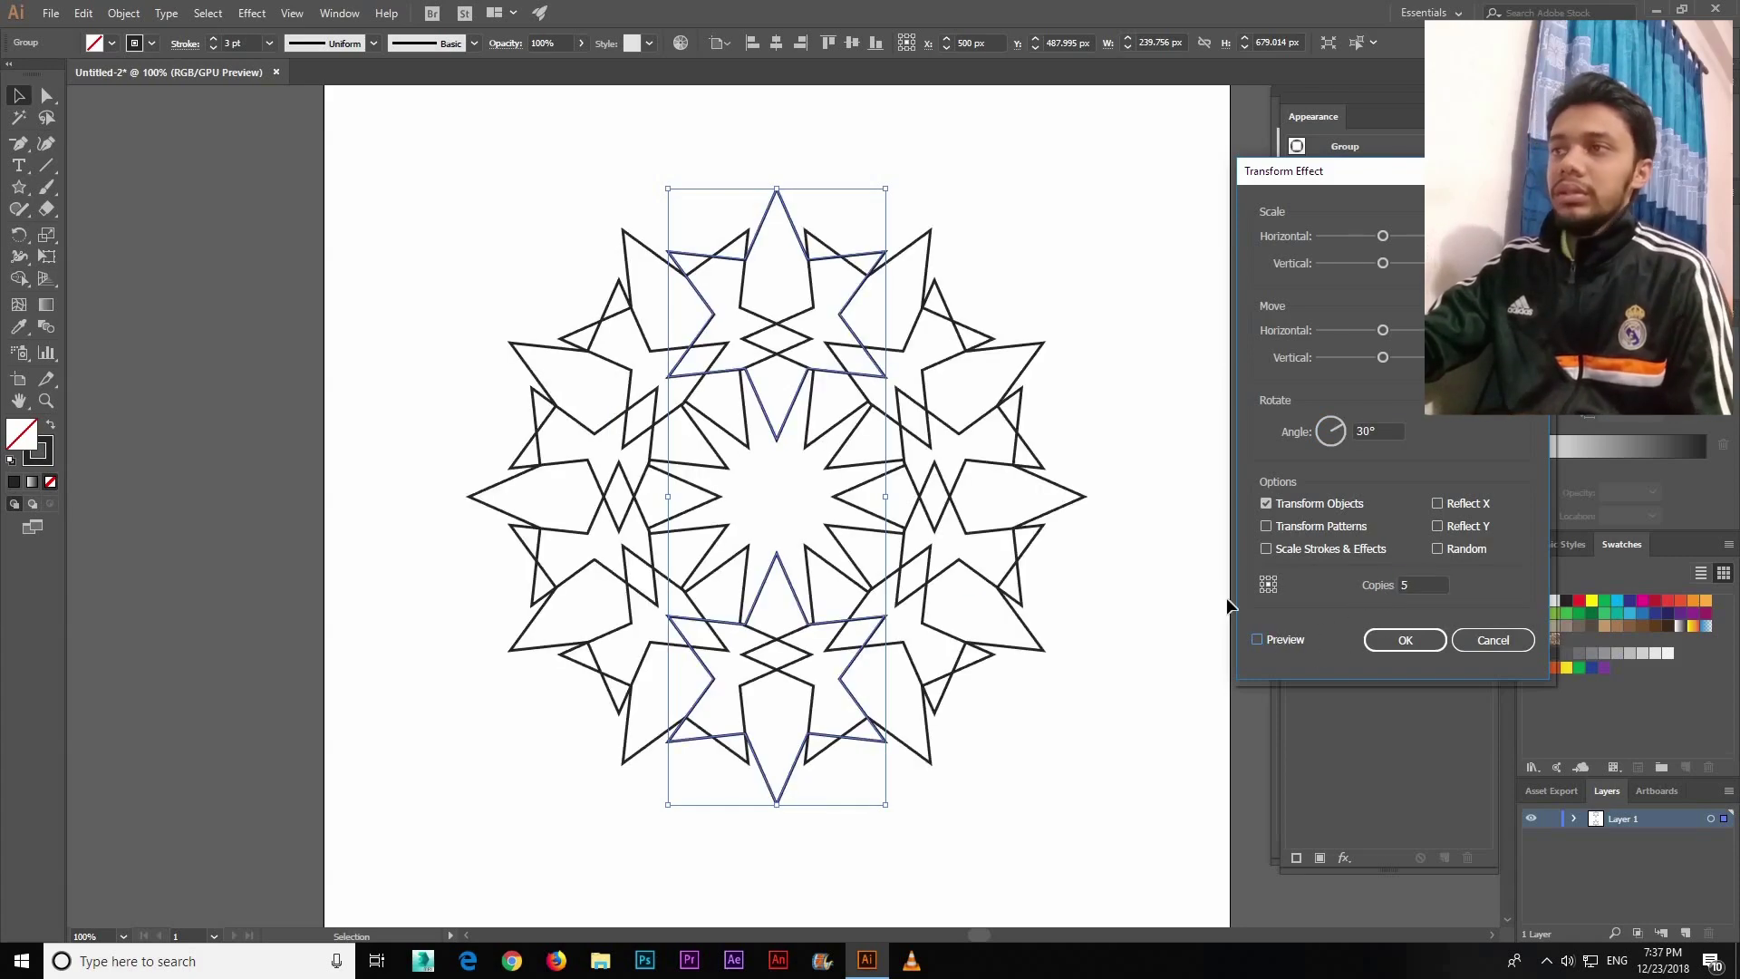
key(Return)
click(1125, 381)
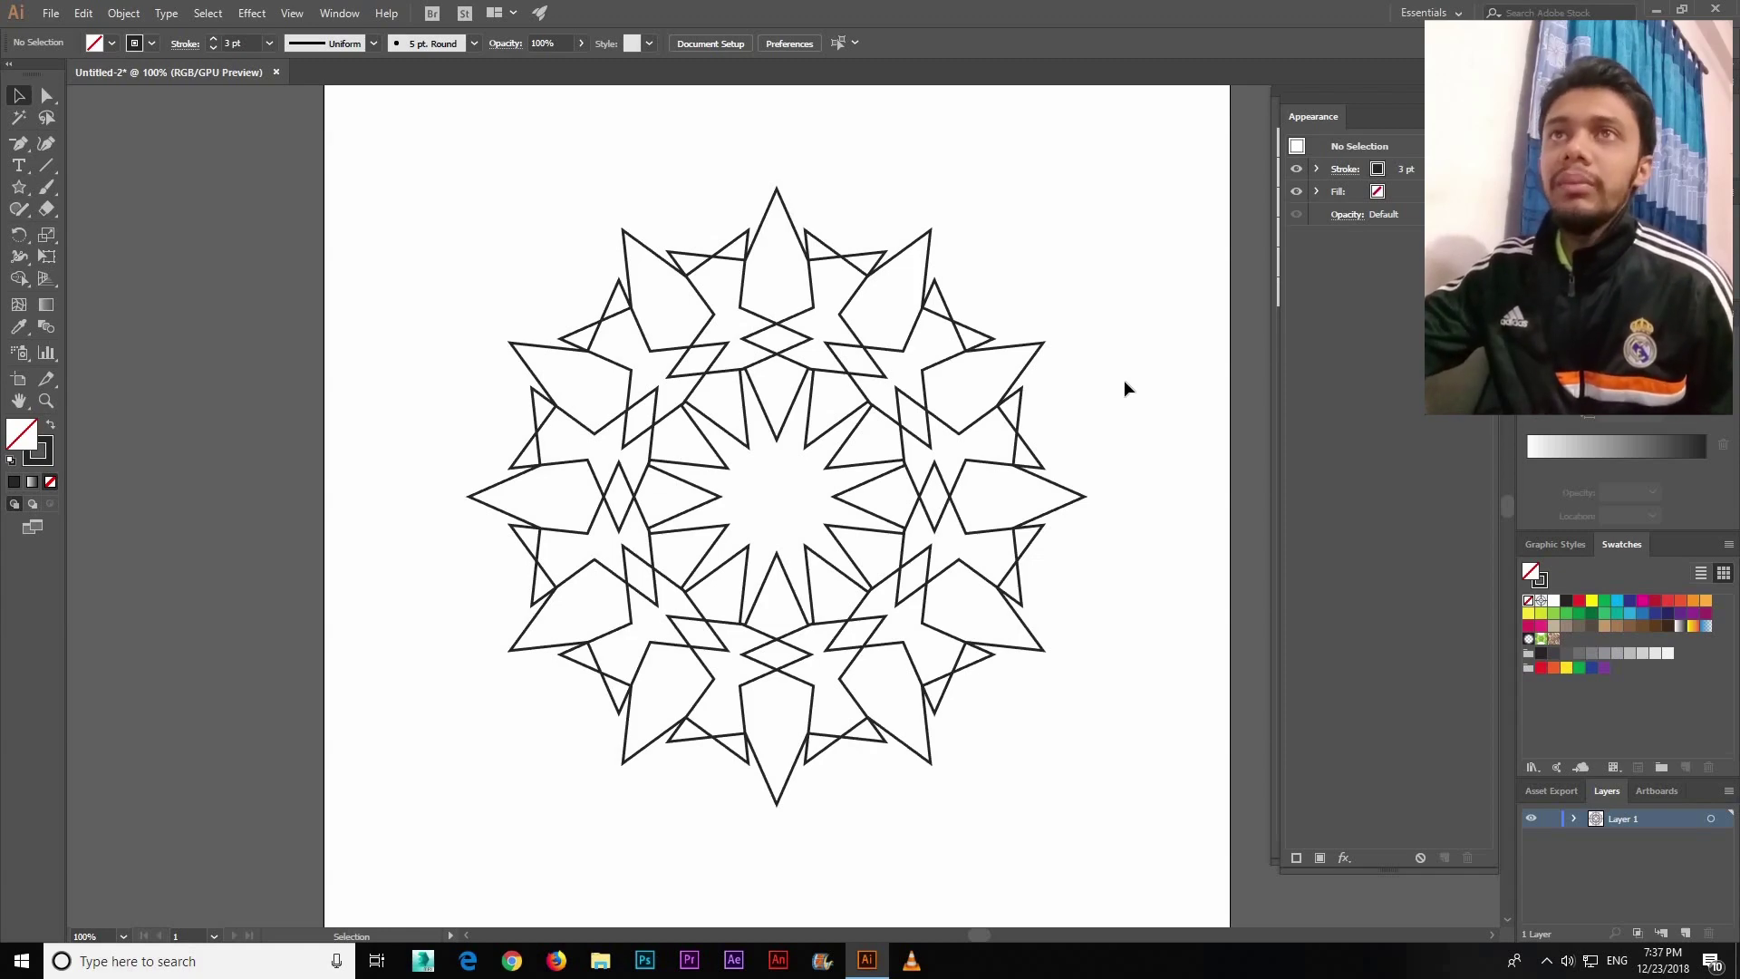
click(20, 235)
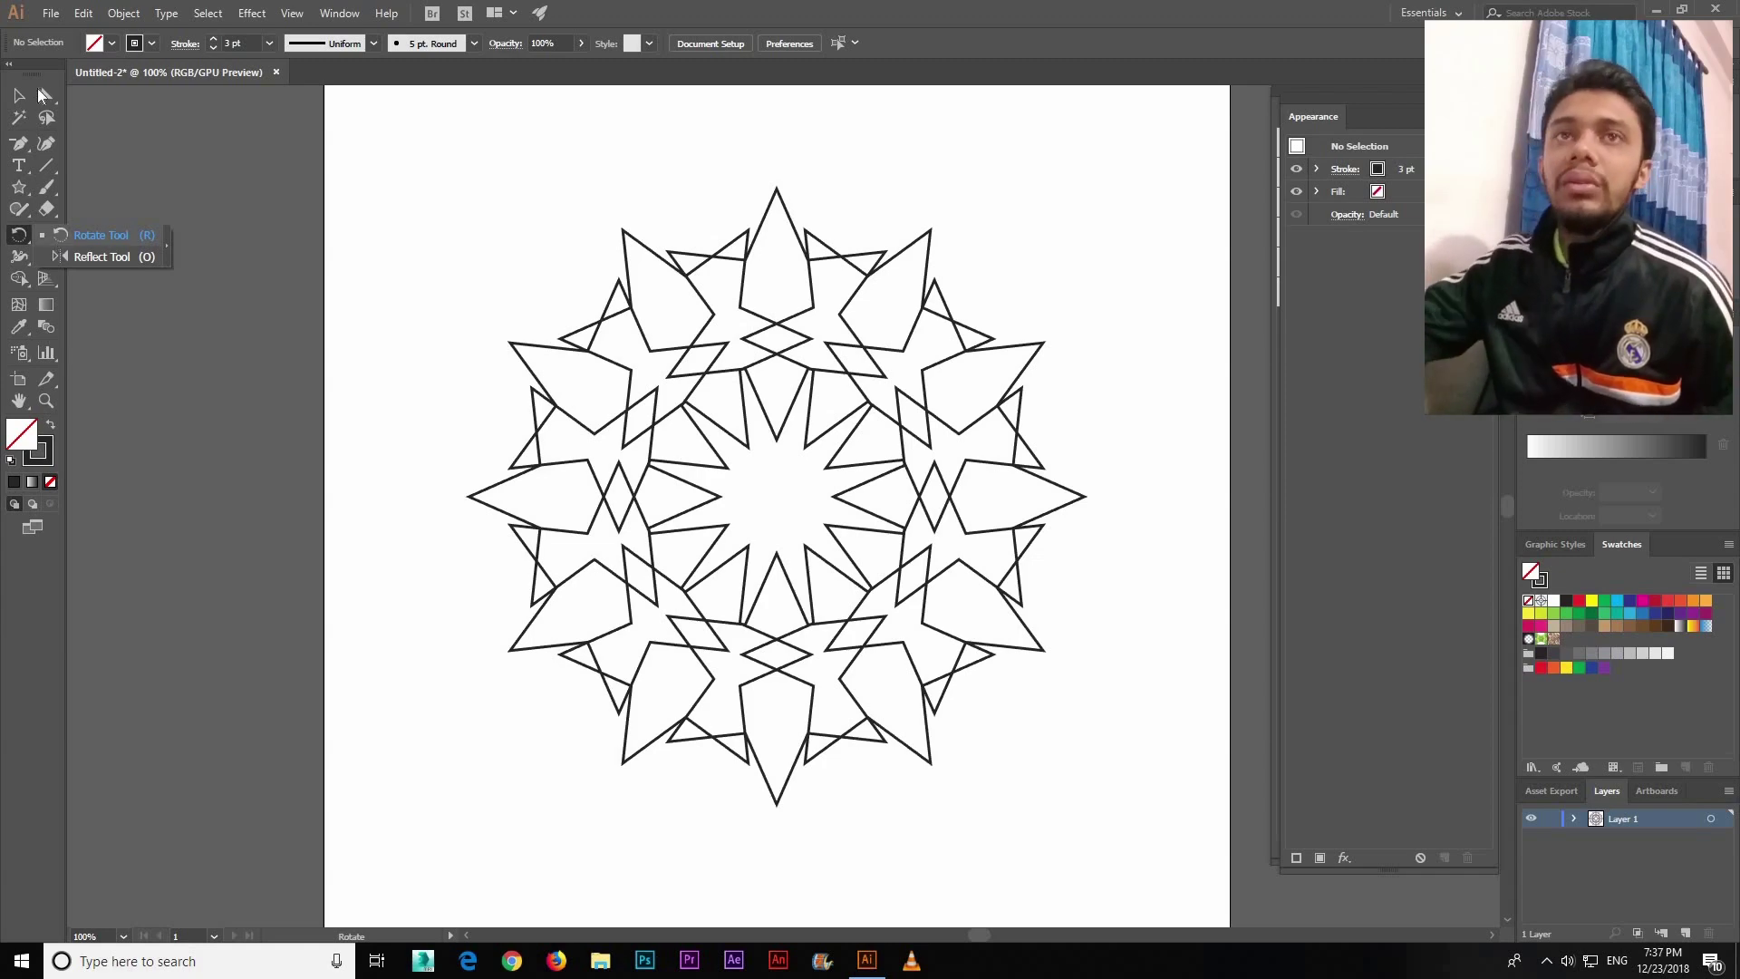
drag(661, 258, 367, 476)
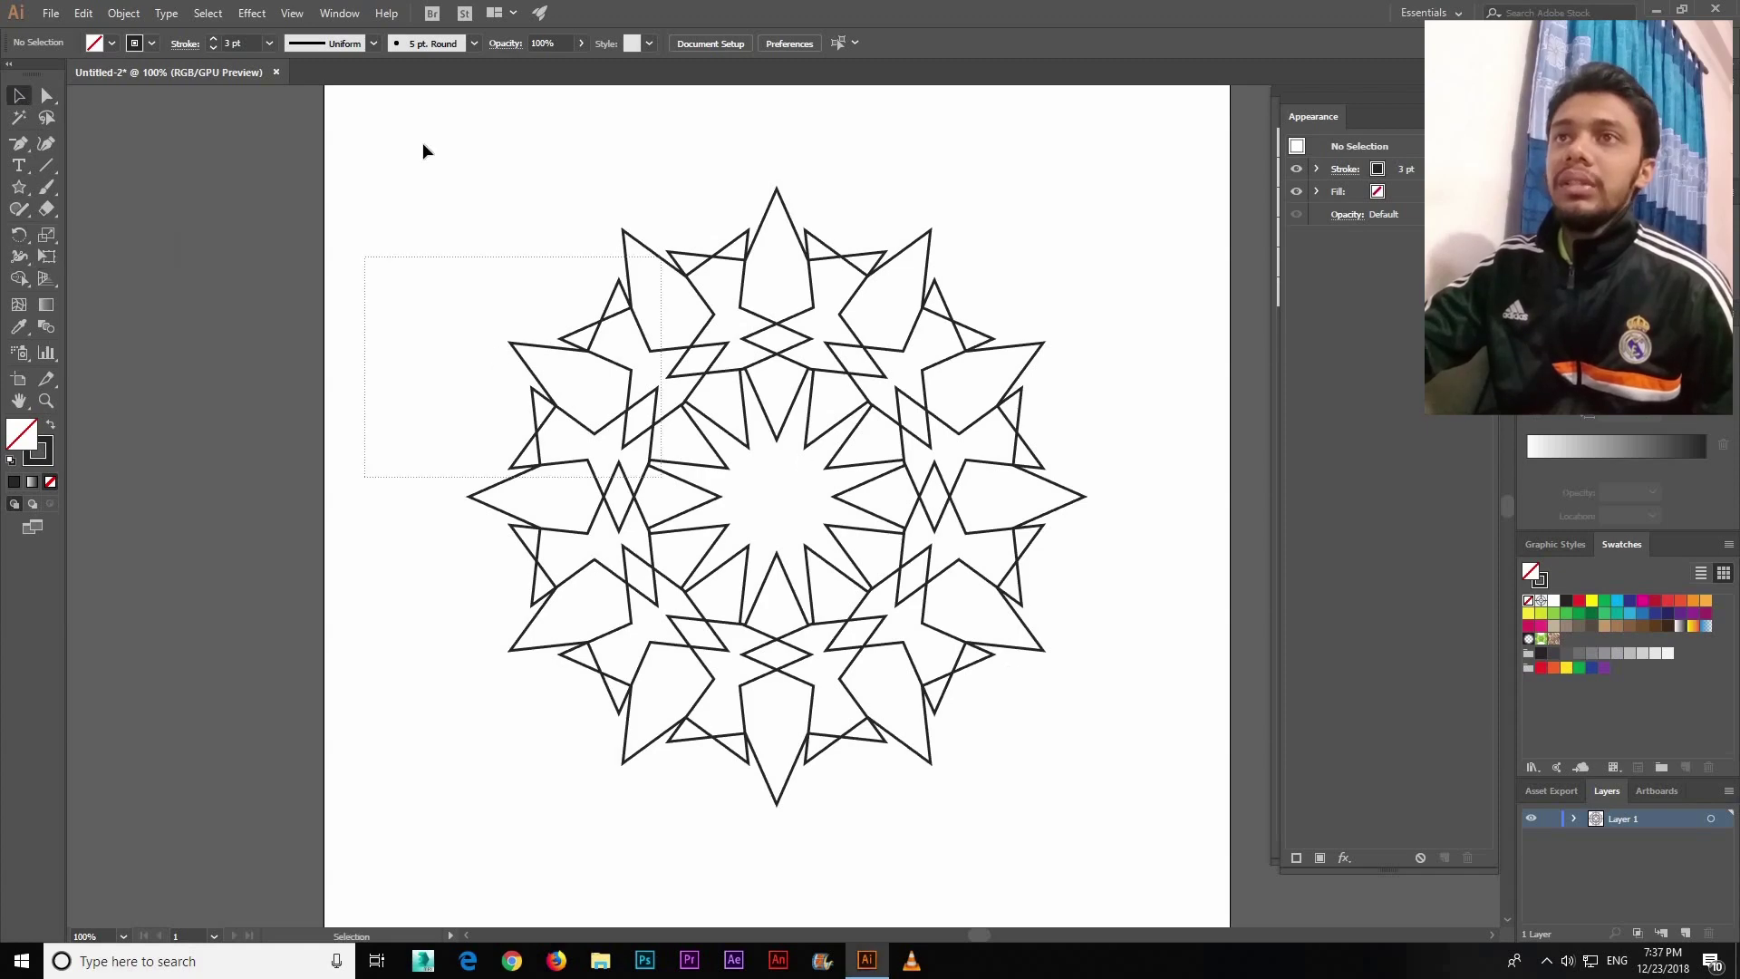
click(252, 13)
mouse_move(307, 161)
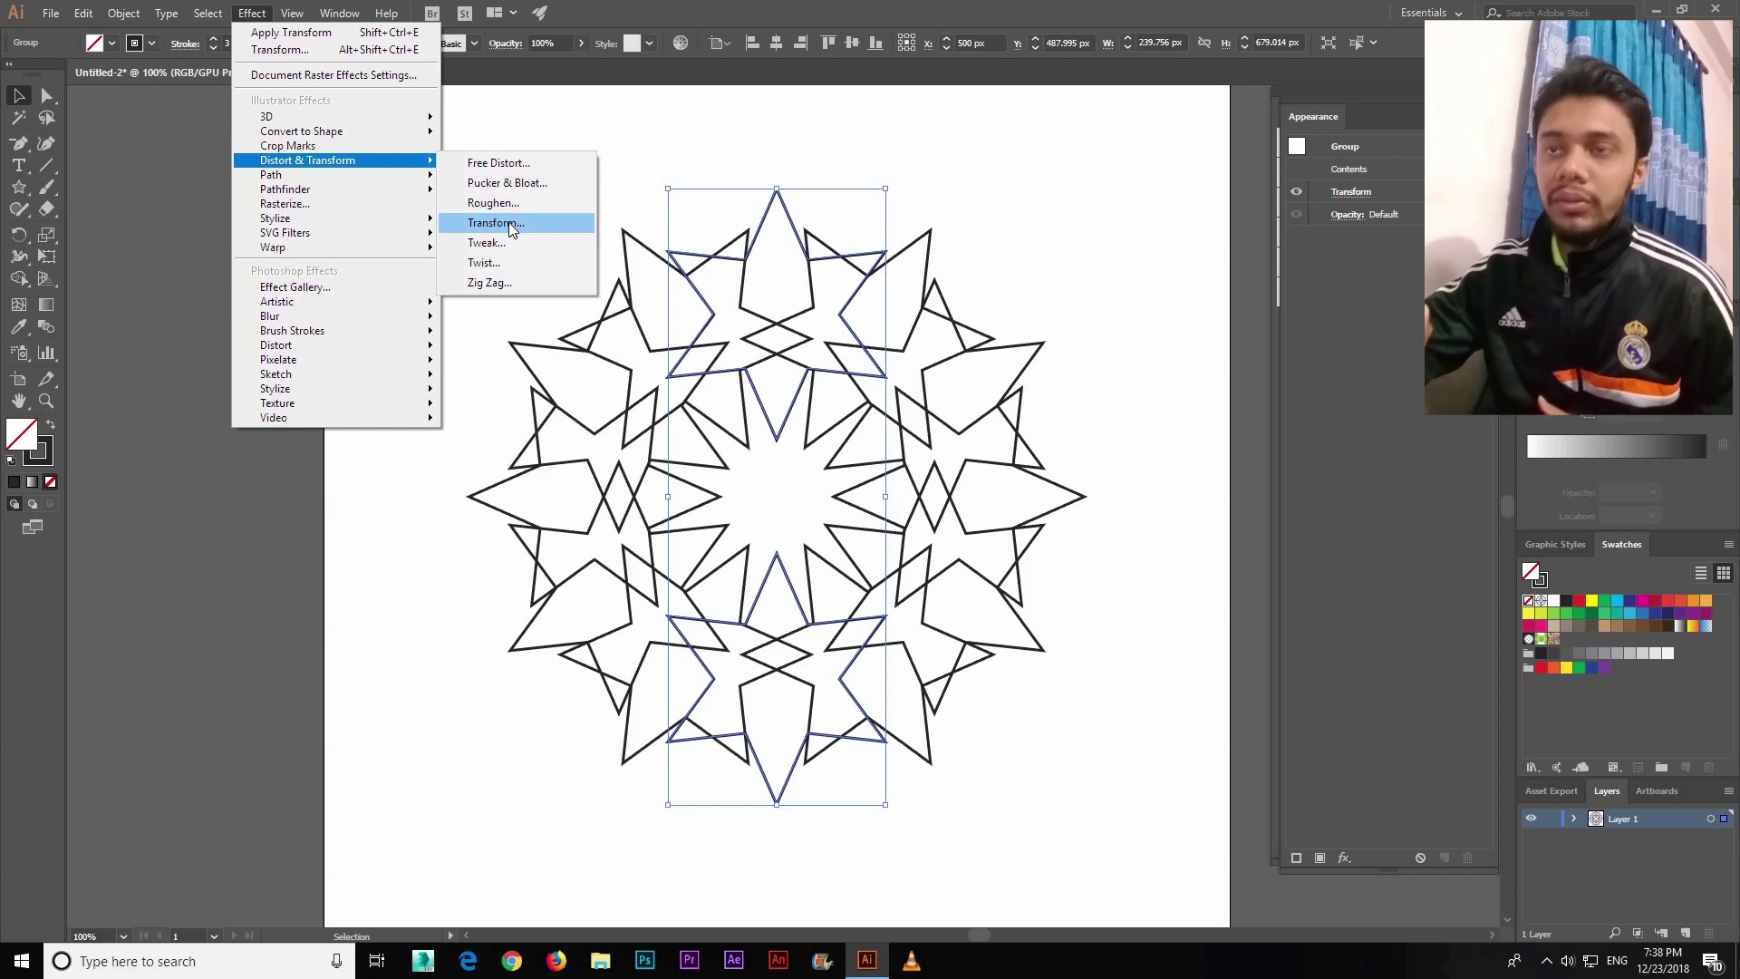
click(696, 16)
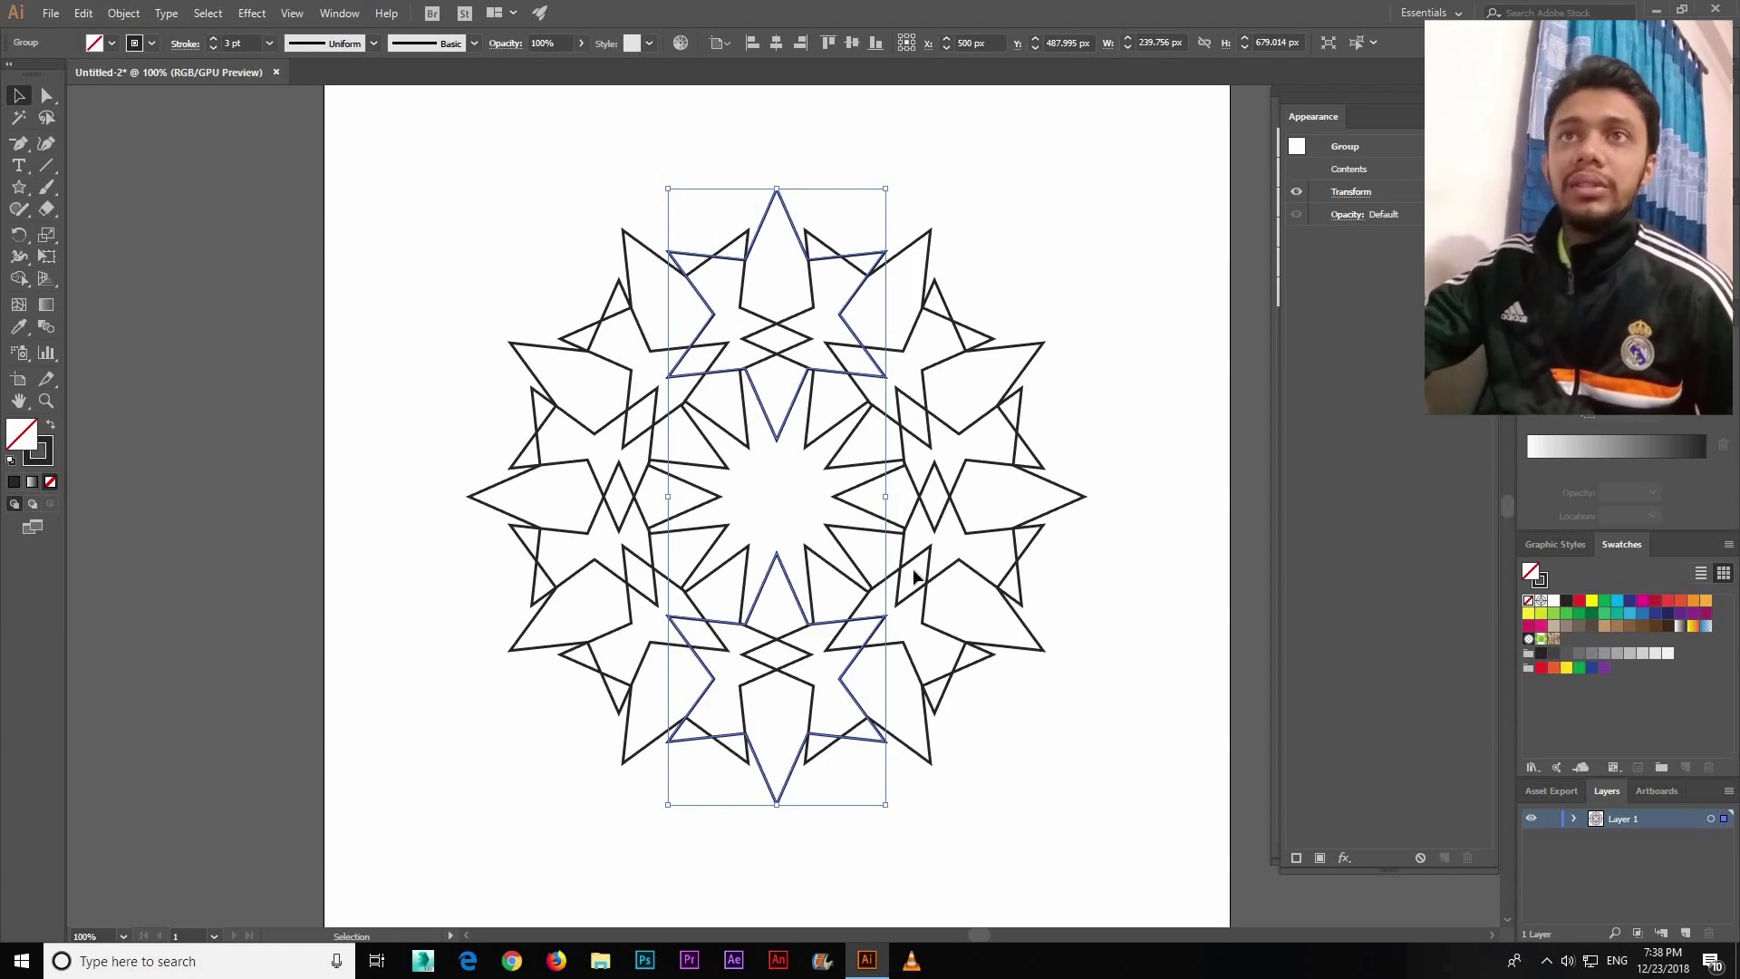
click(1098, 373)
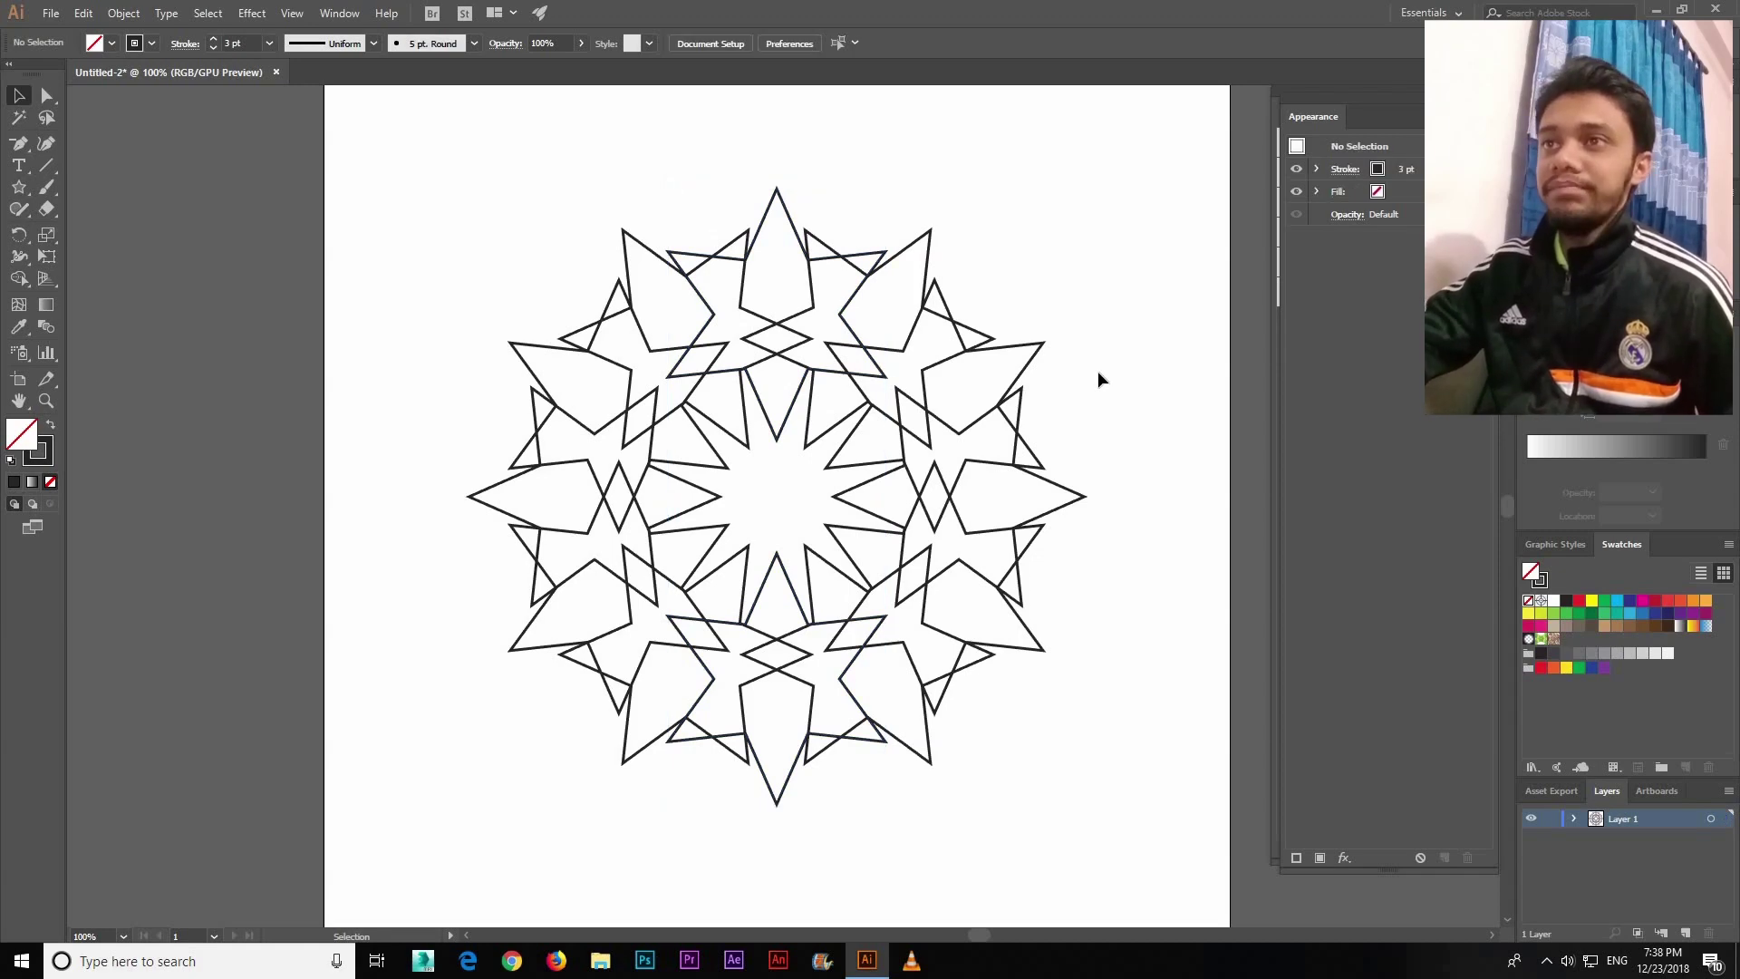